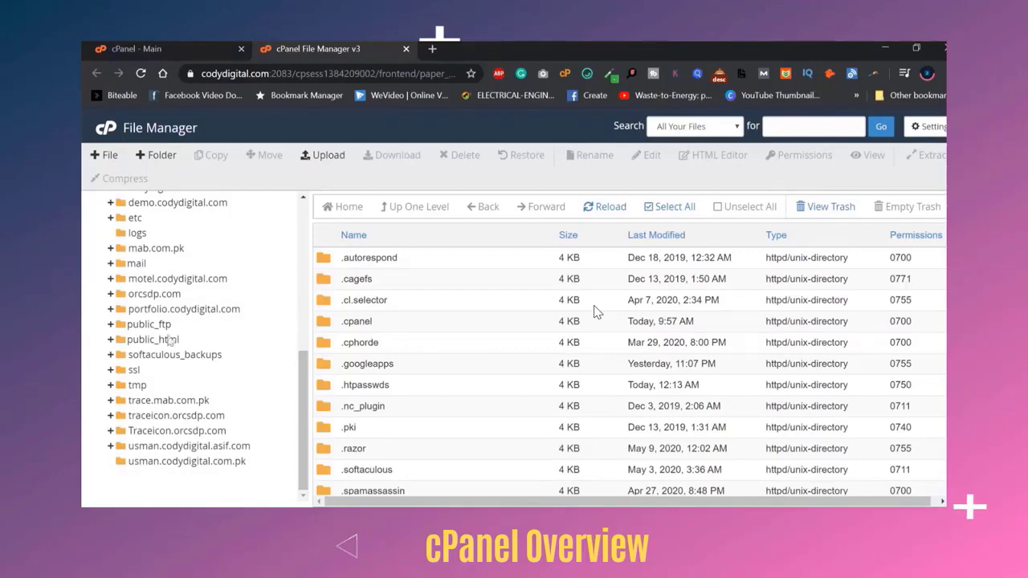
Browse public_html > codydigital.com > wp-content > themes in File Manager, then close File Manager.
click(167, 340)
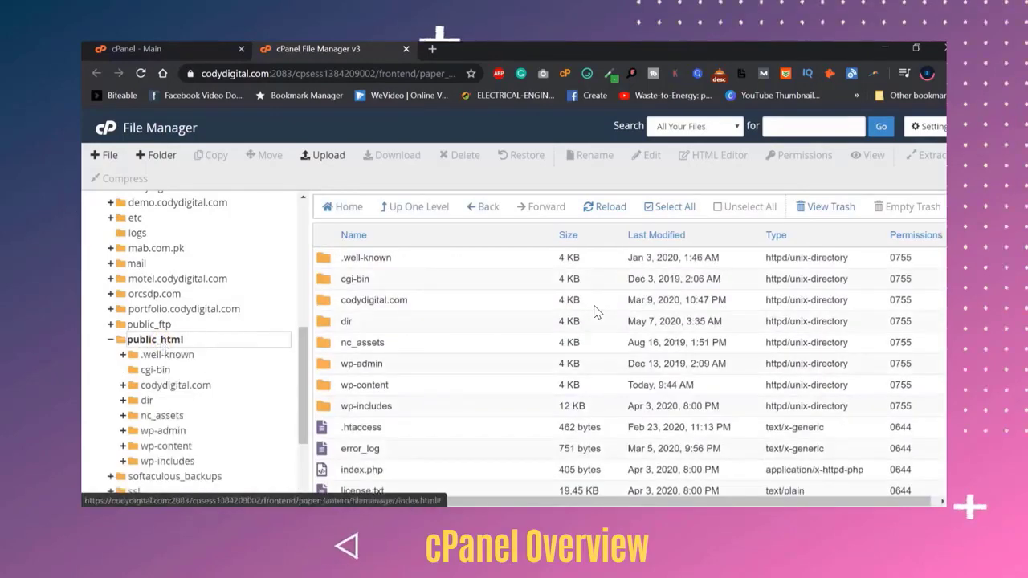
scroll(596, 312, down, 8)
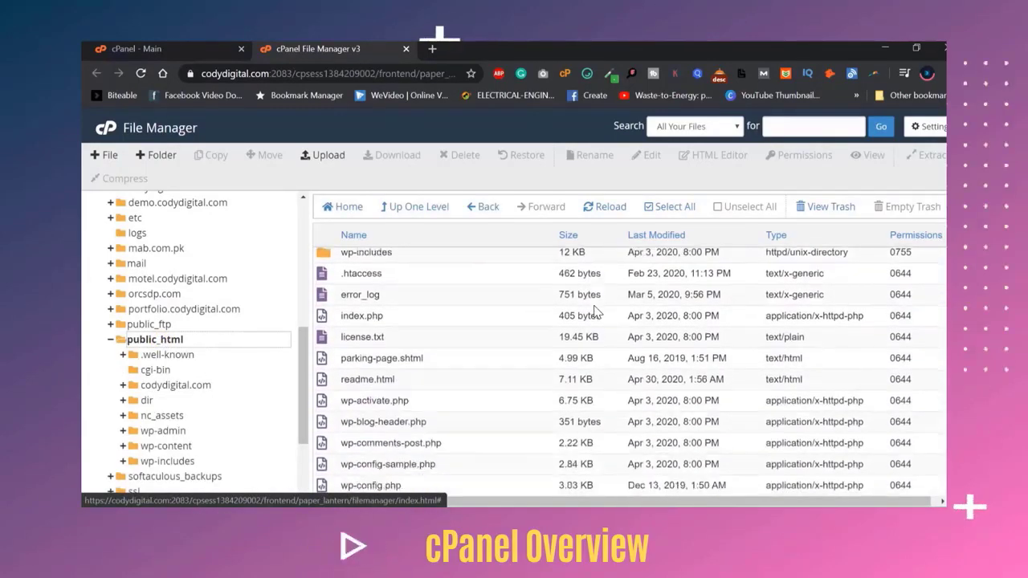
click(166, 446)
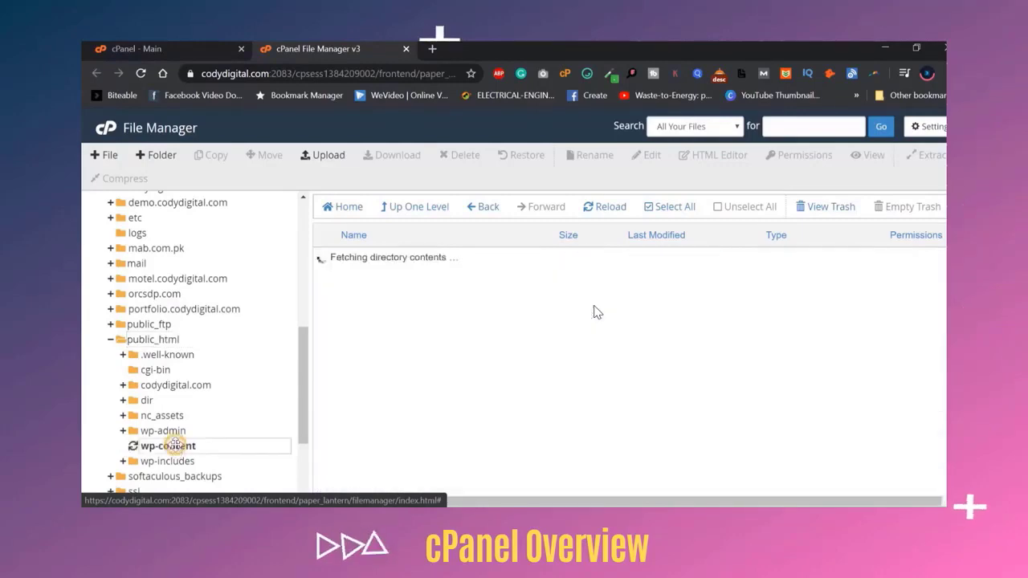
scroll(308, 273, up, 5)
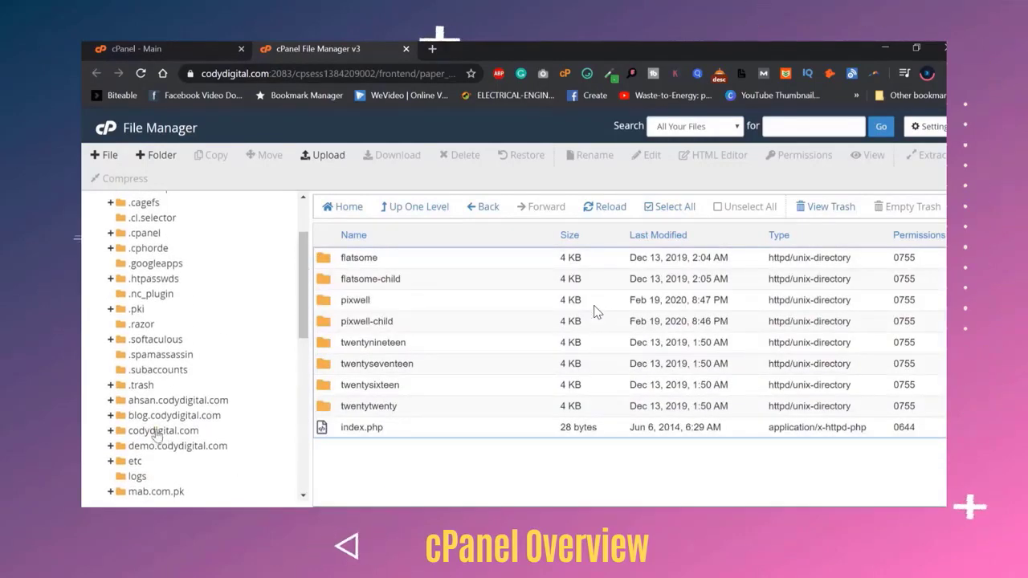
click(159, 430)
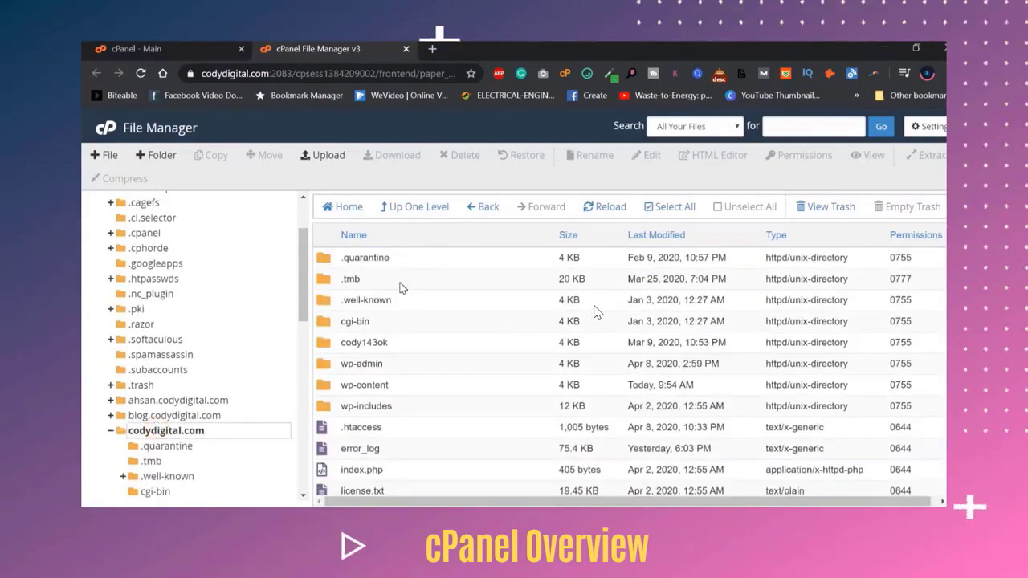
scroll(596, 312, down, 4)
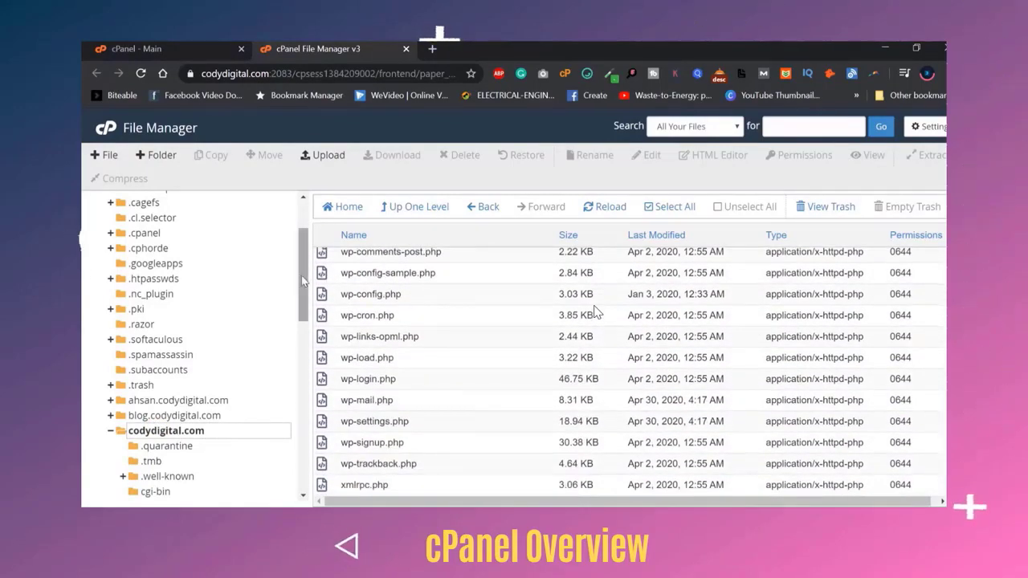
drag(301, 276, 299, 329)
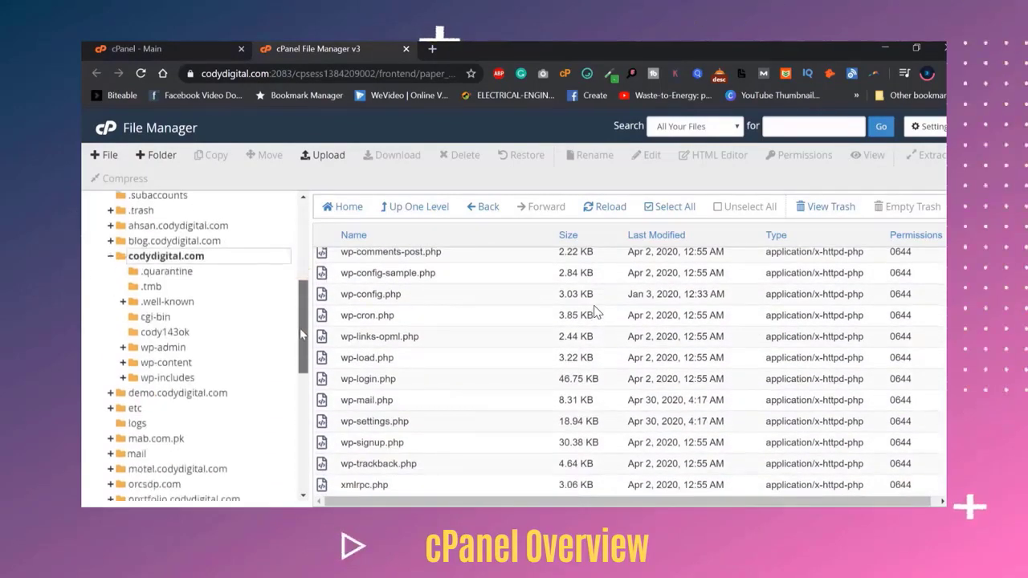
click(166, 362)
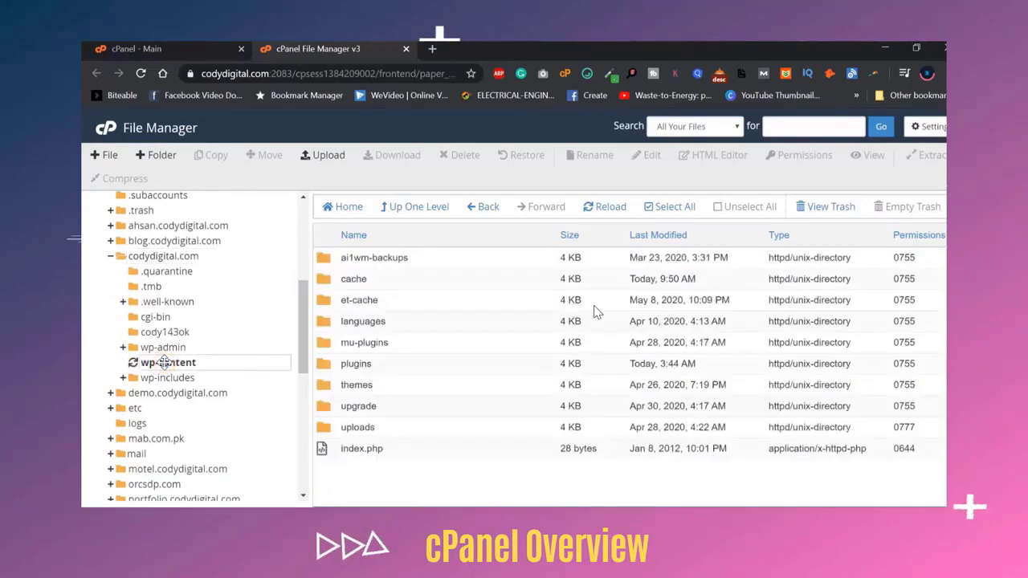
double_click(324, 387)
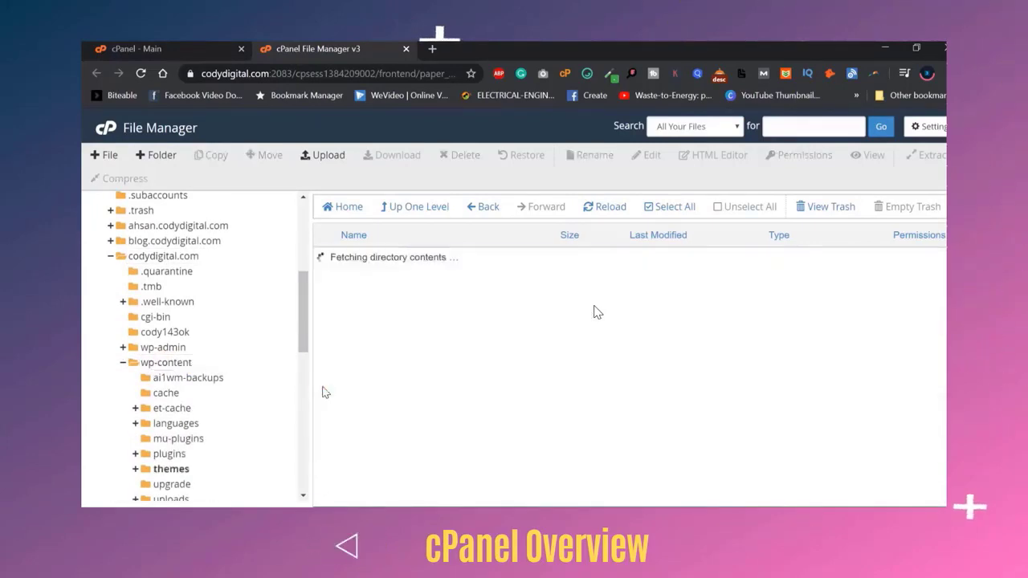
click(406, 50)
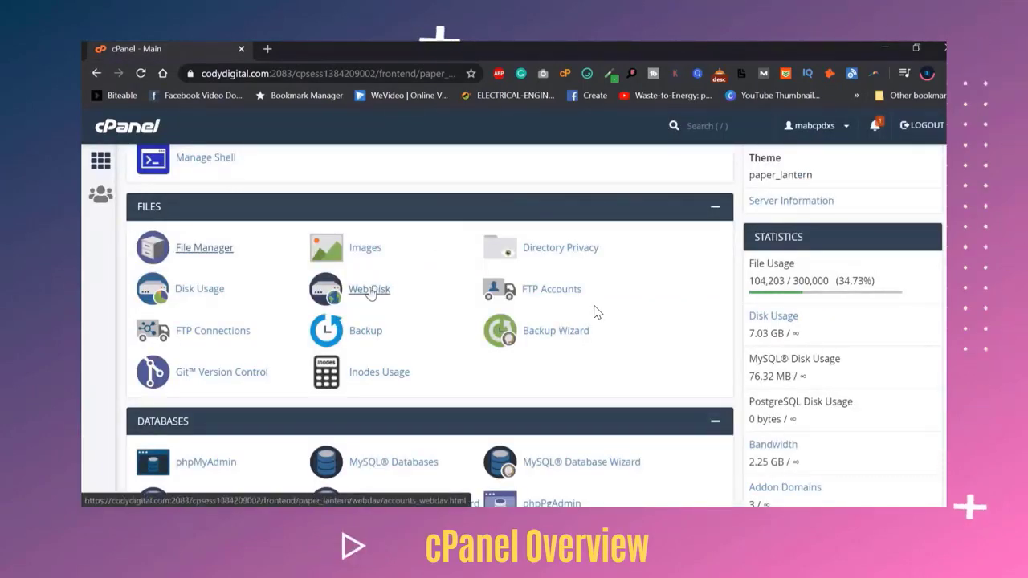
click(207, 296)
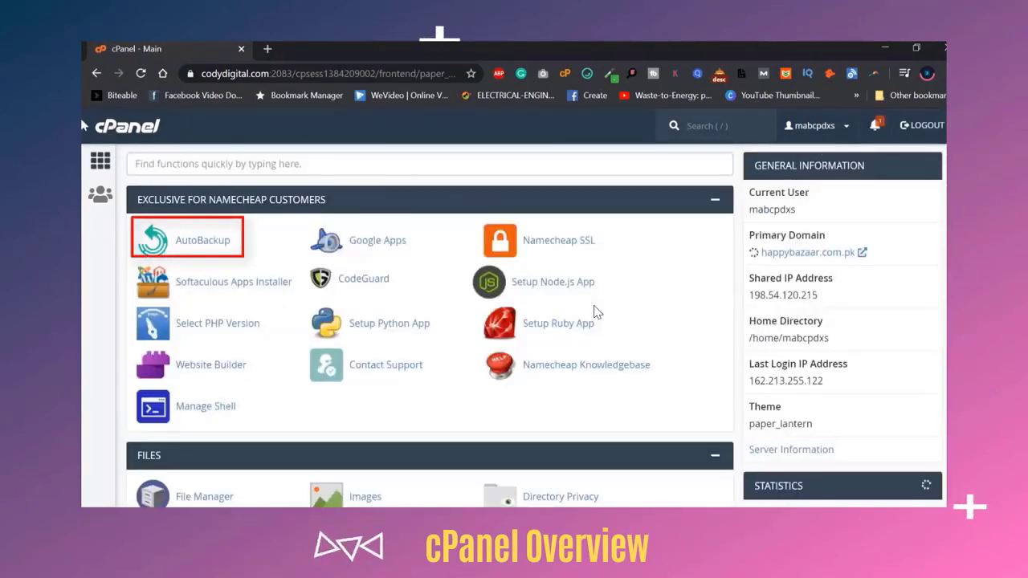
scroll(594, 313, down, 1)
scroll(595, 313, down, 4)
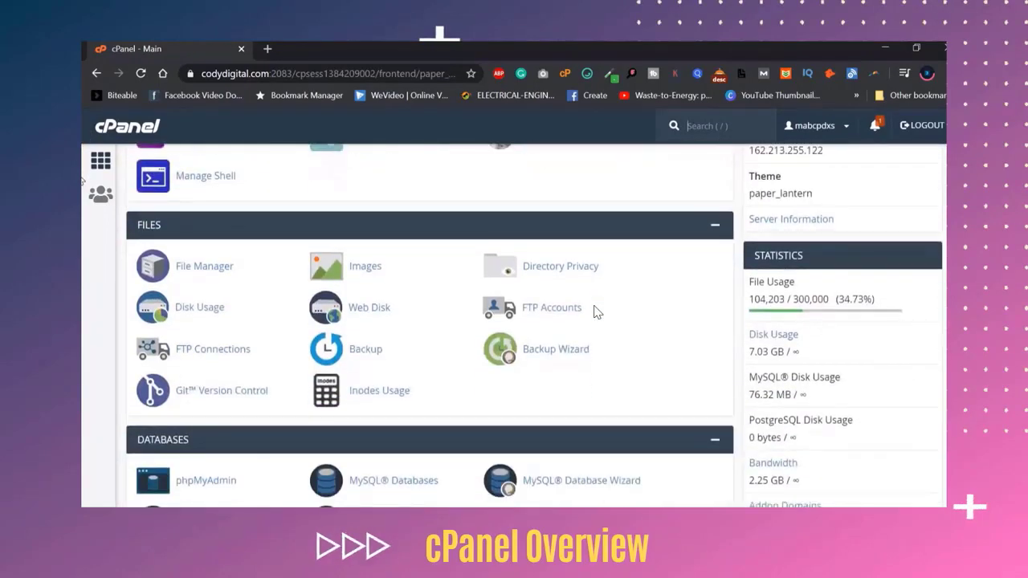
scroll(595, 312, down, 1)
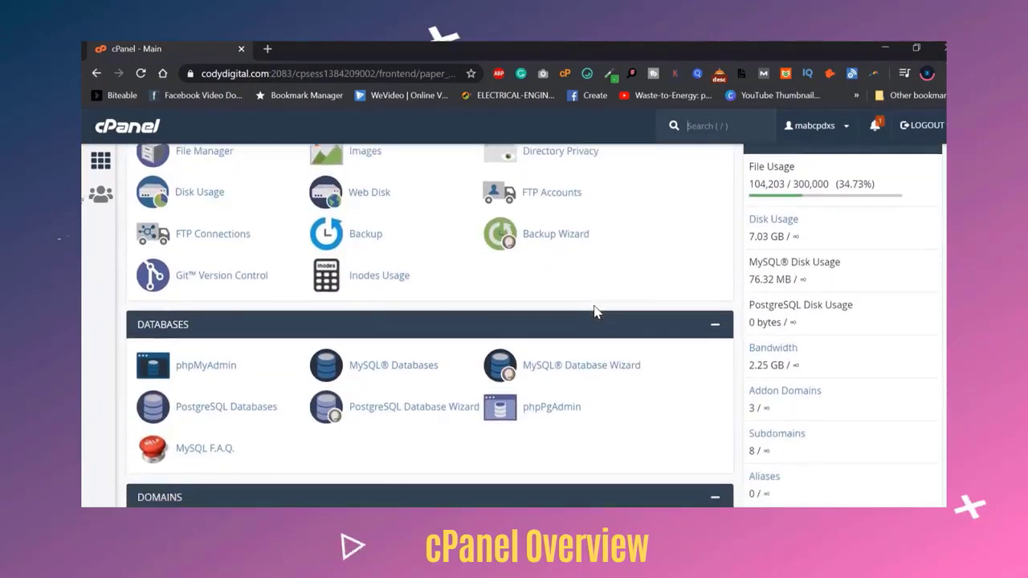
scroll(595, 312, up, 1)
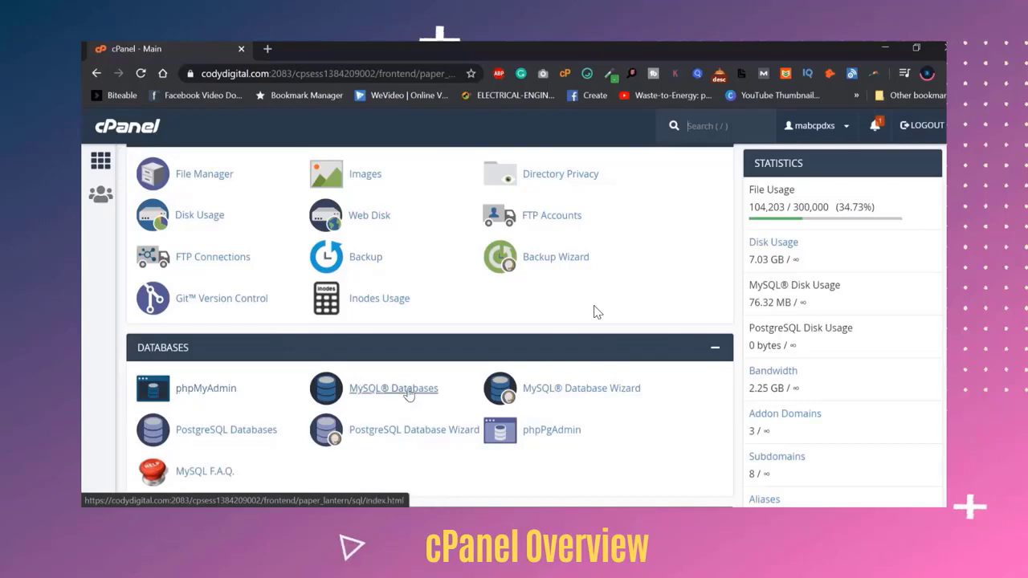
click(362, 396)
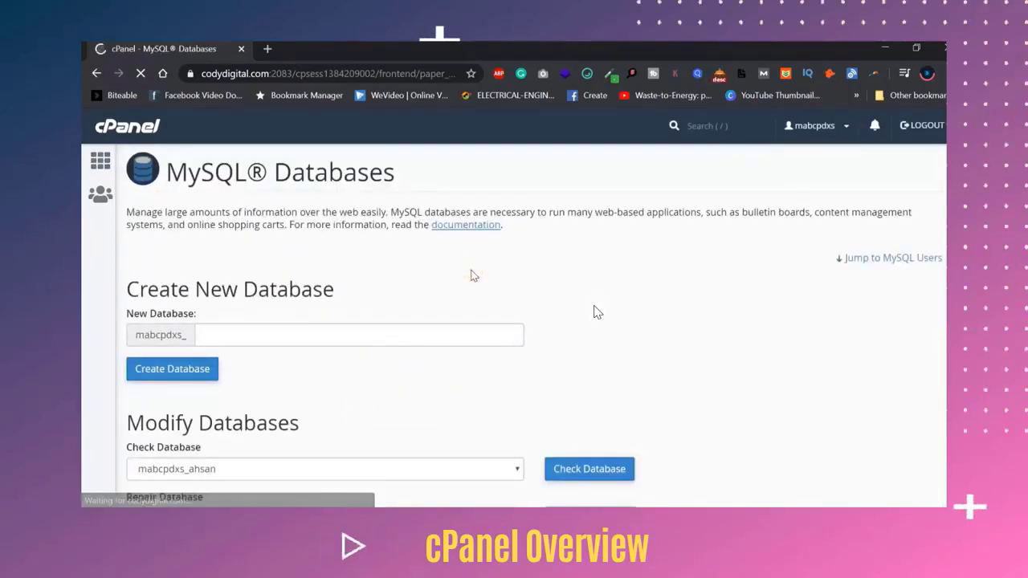
scroll(598, 312, down, 1)
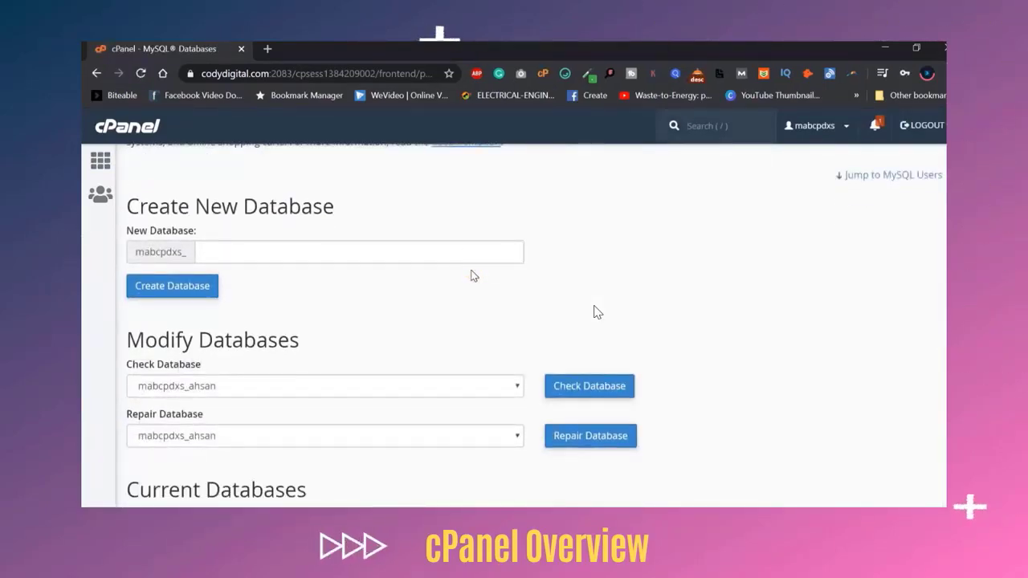
scroll(597, 312, down, 6)
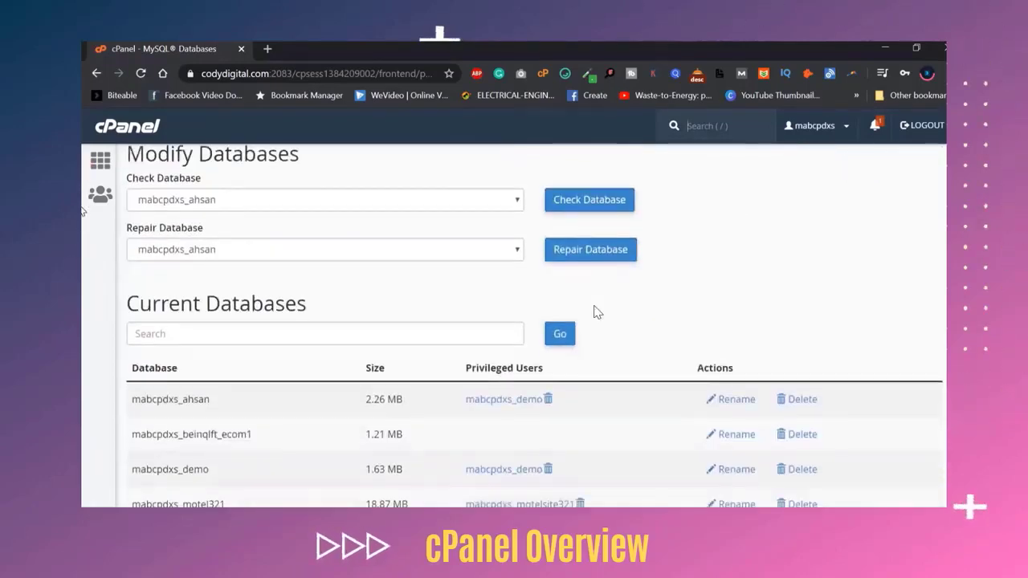
scroll(598, 312, down, 10)
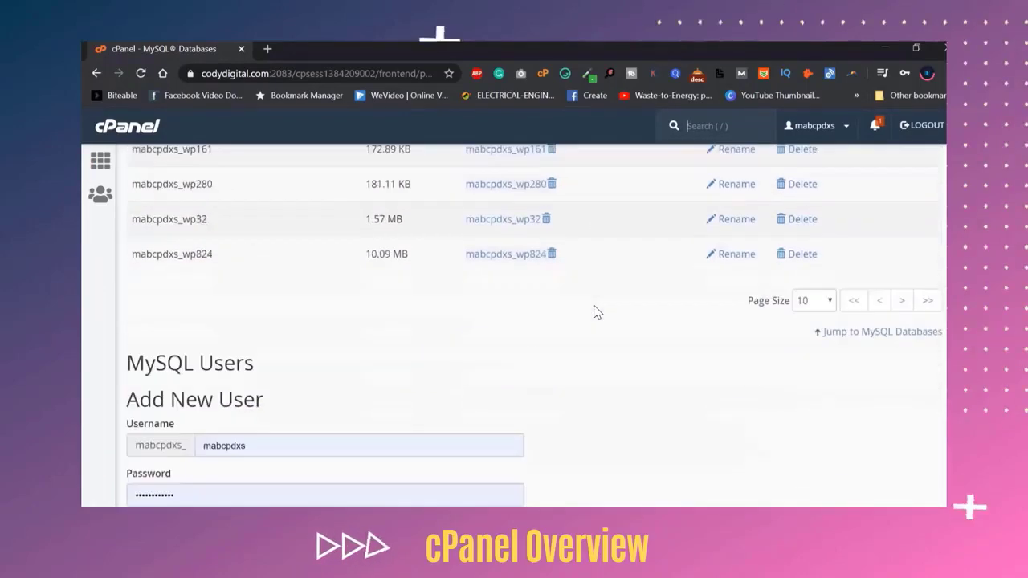
scroll(597, 311, down, 3)
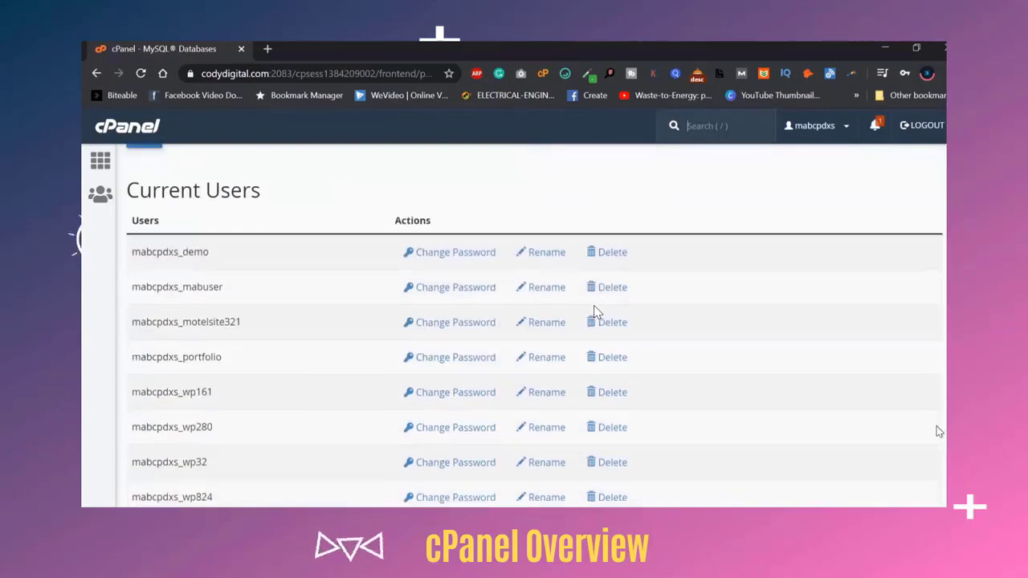
click(130, 127)
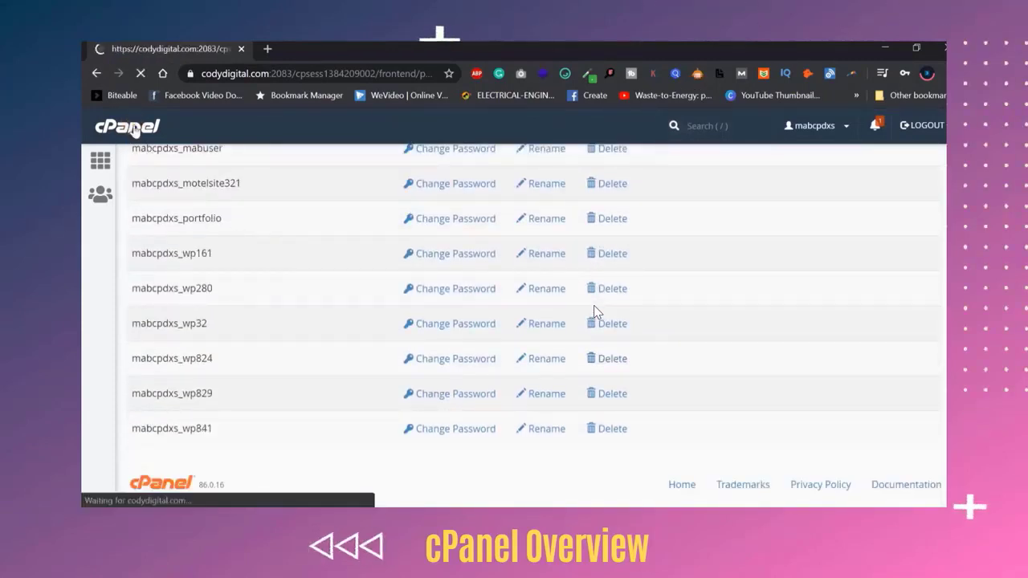
Open the Domains page in a new browser tab.
click(125, 231)
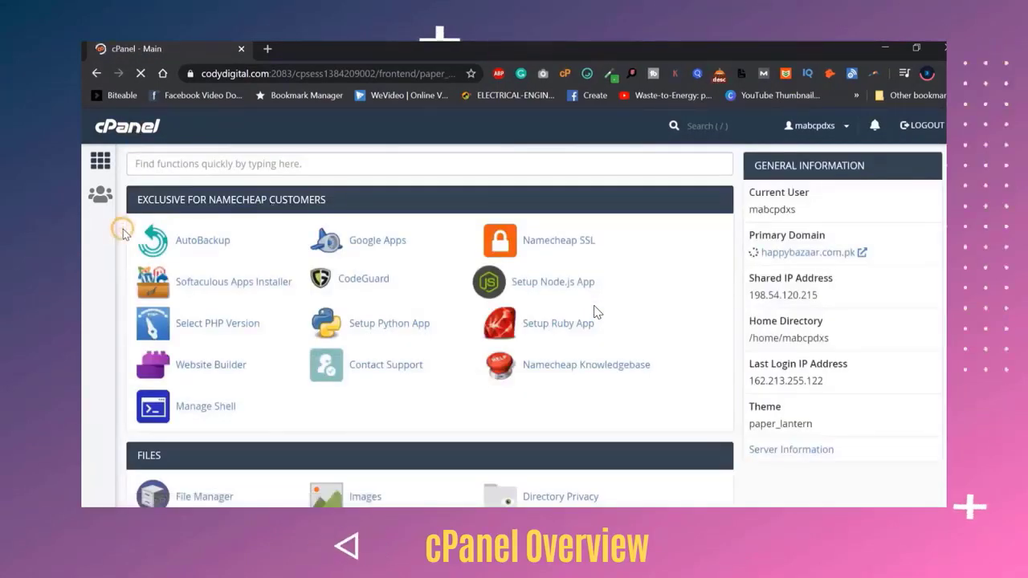
scroll(596, 312, down, 4)
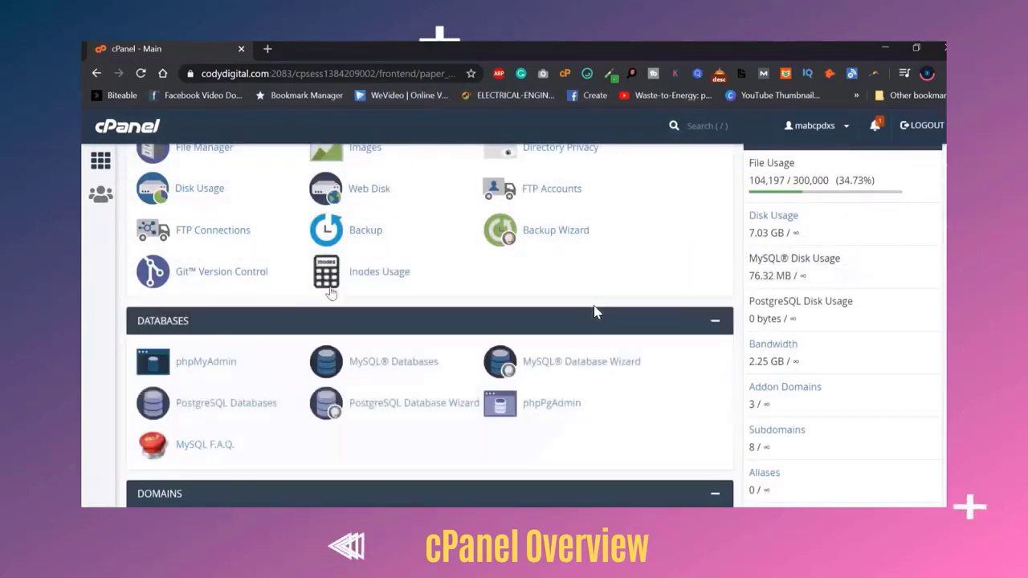
middle_click(356, 302)
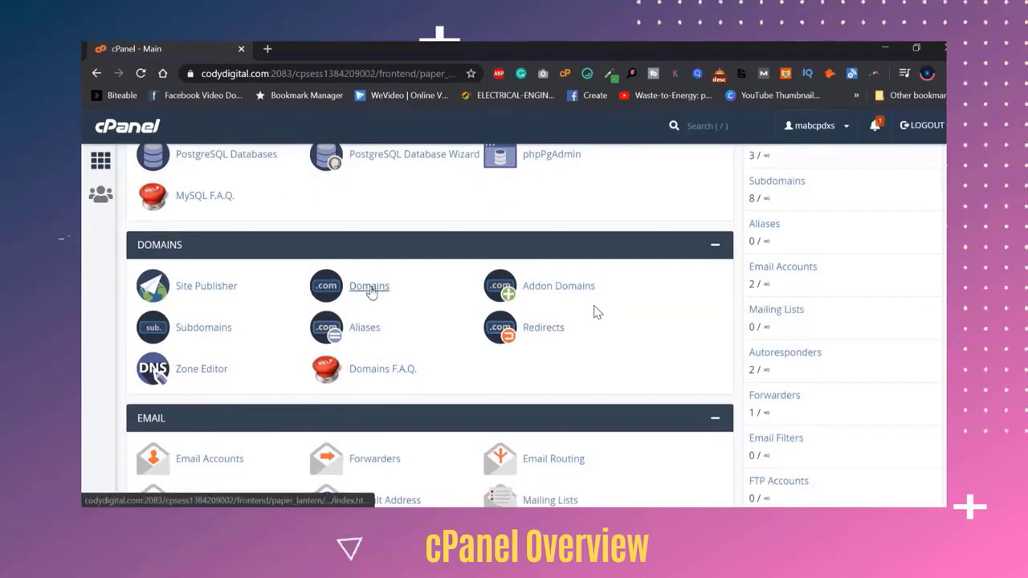
right_click(372, 290)
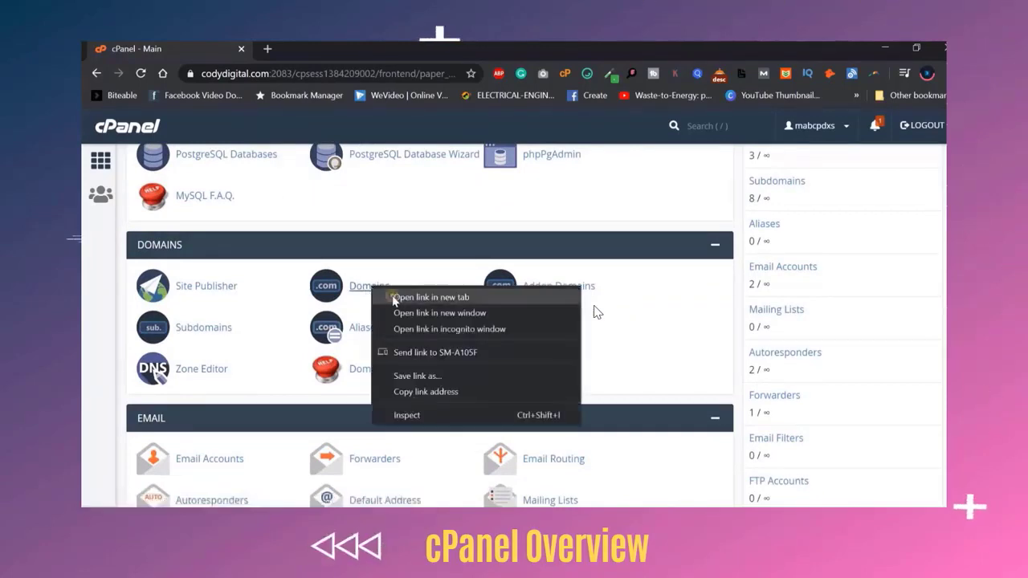
click(394, 298)
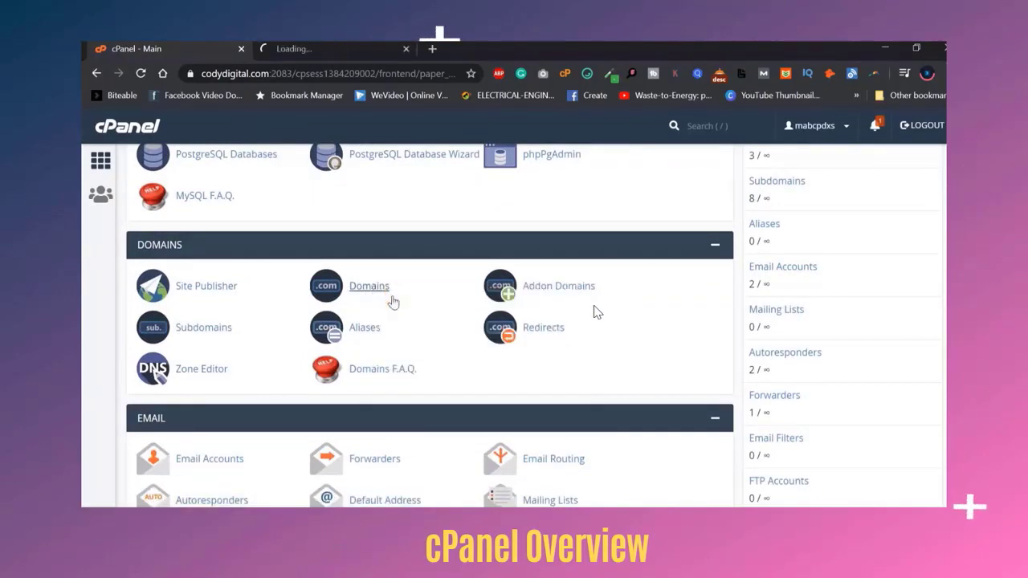
Open Subdomains in another new tab, then view the list of 9 domains.
right_click(194, 333)
click(205, 342)
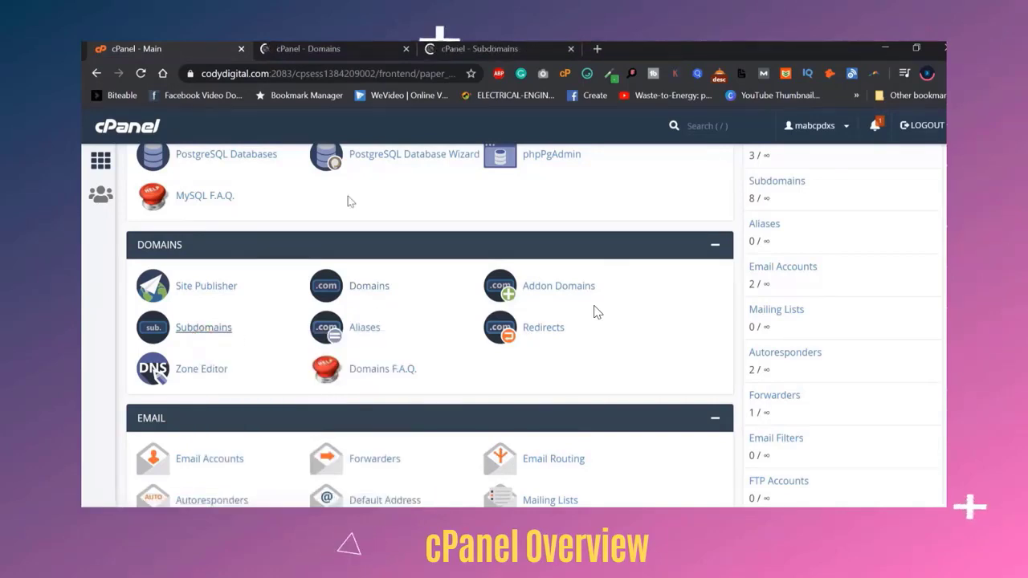
click(347, 47)
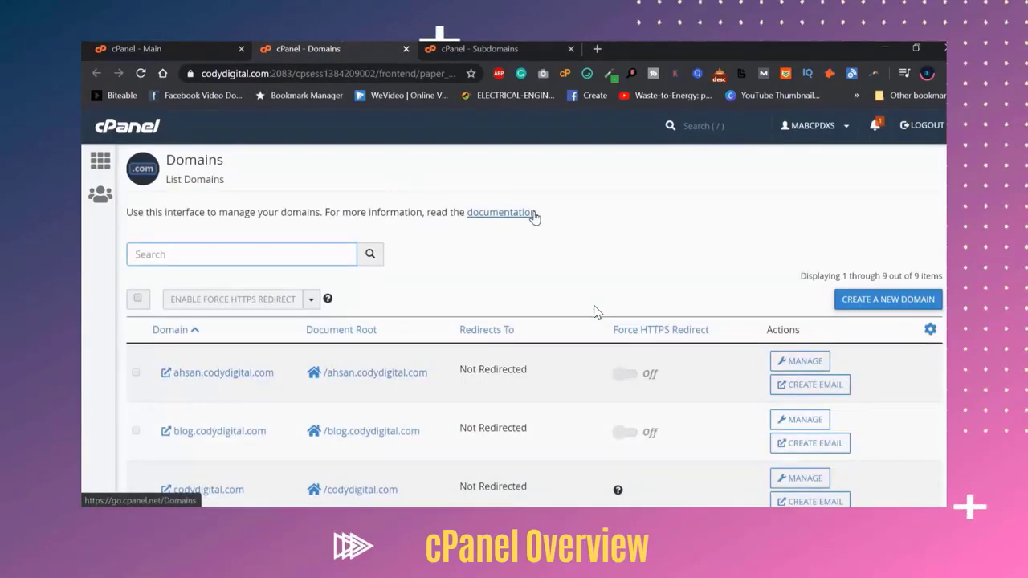
Scroll through the Domains table, then close the Domains page.
scroll(606, 255, down, 2)
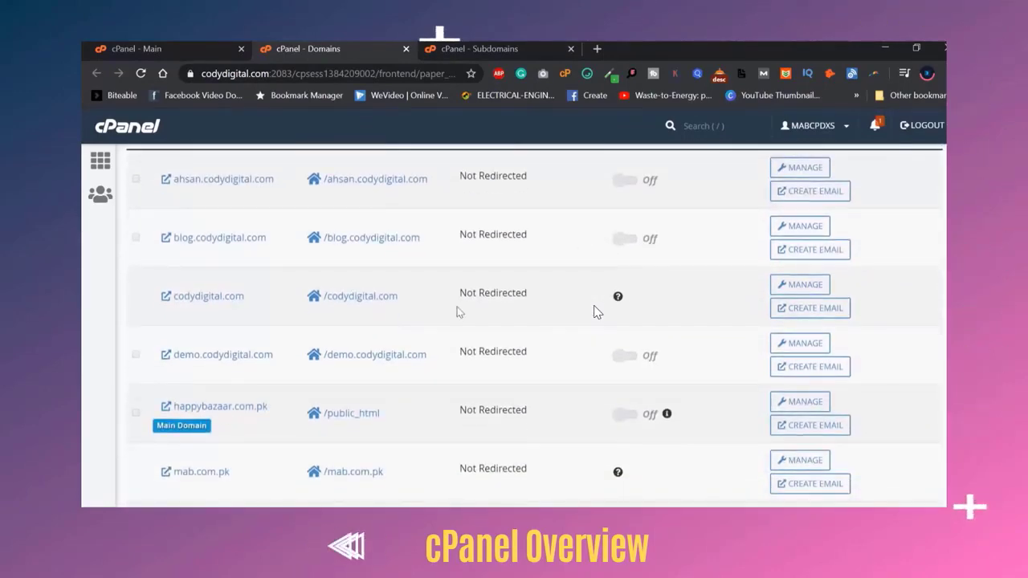
scroll(260, 410, down, 3)
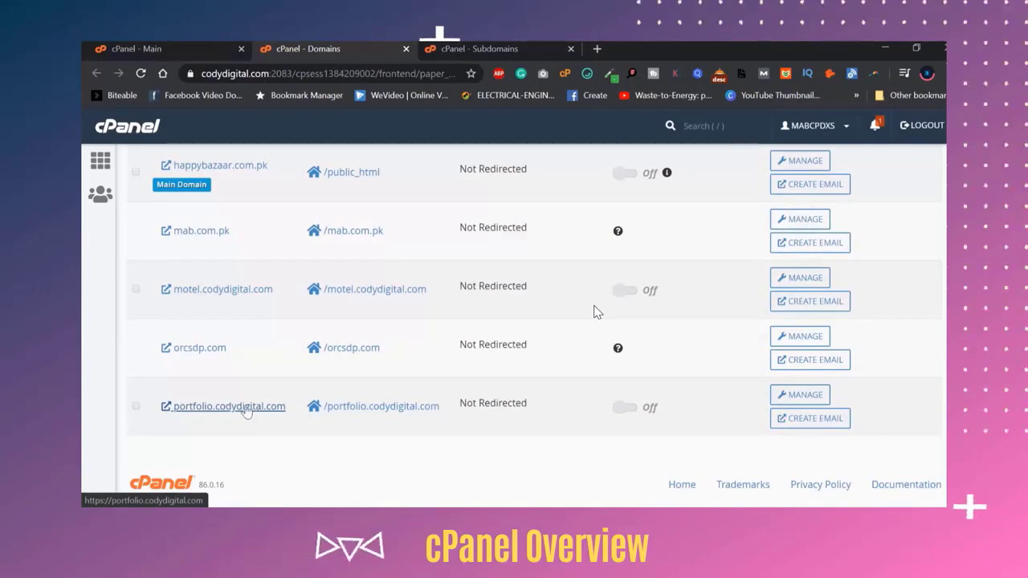
click(405, 48)
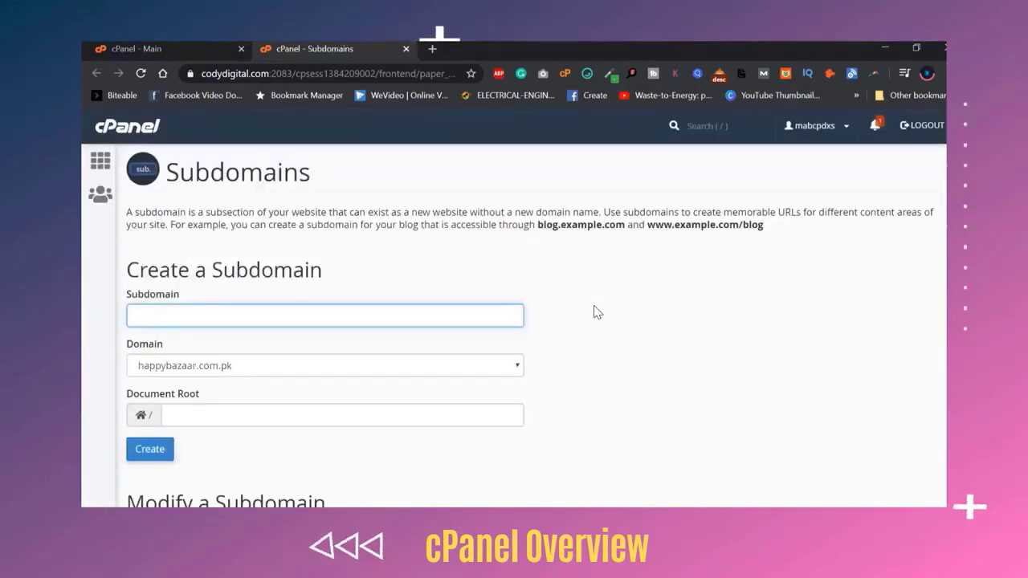
Open the /portfolio.codydigital.com document root from the Modify a Subdomain list.
scroll(594, 312, down, 4)
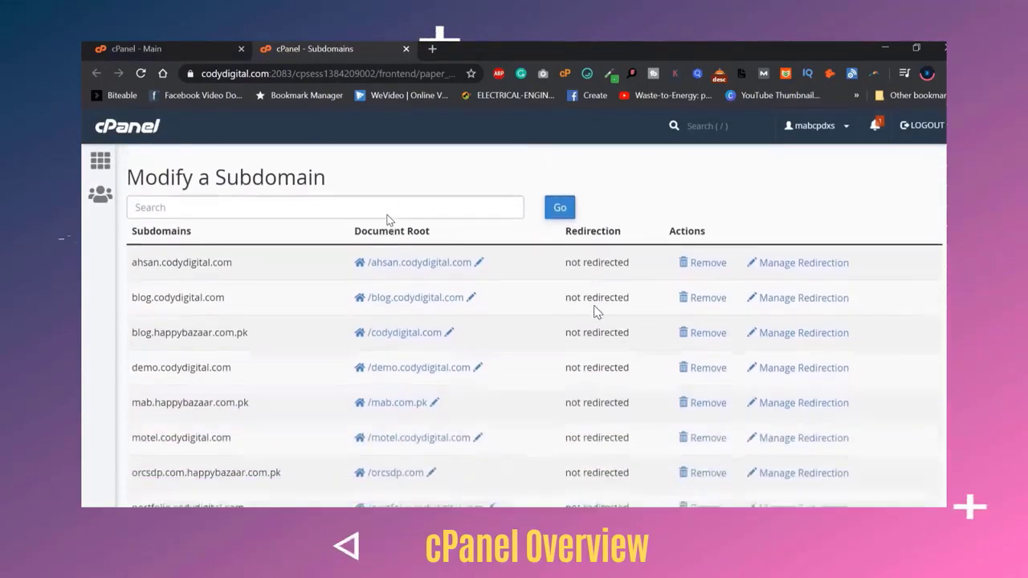
scroll(386, 219, down, 2)
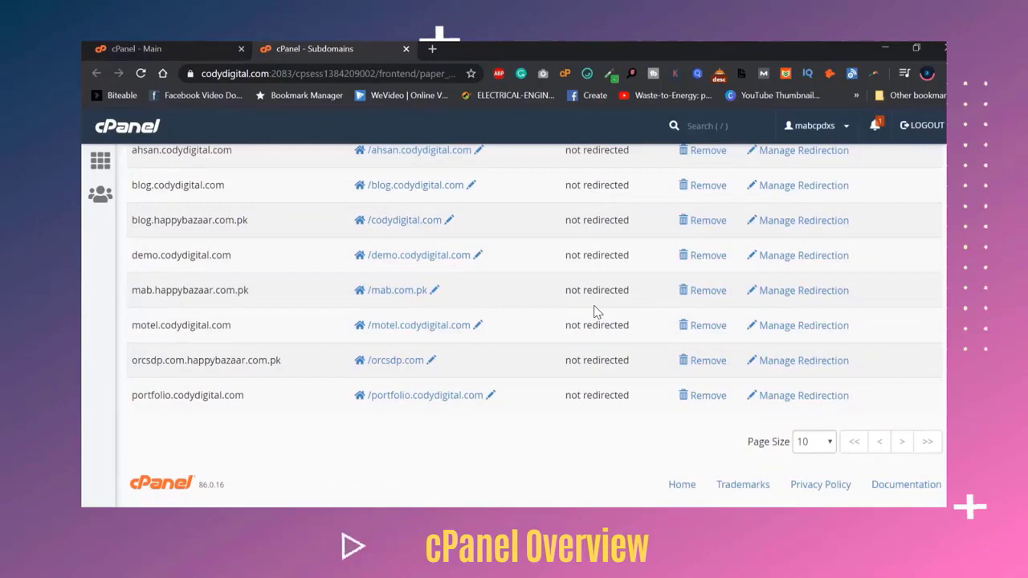
click(404, 395)
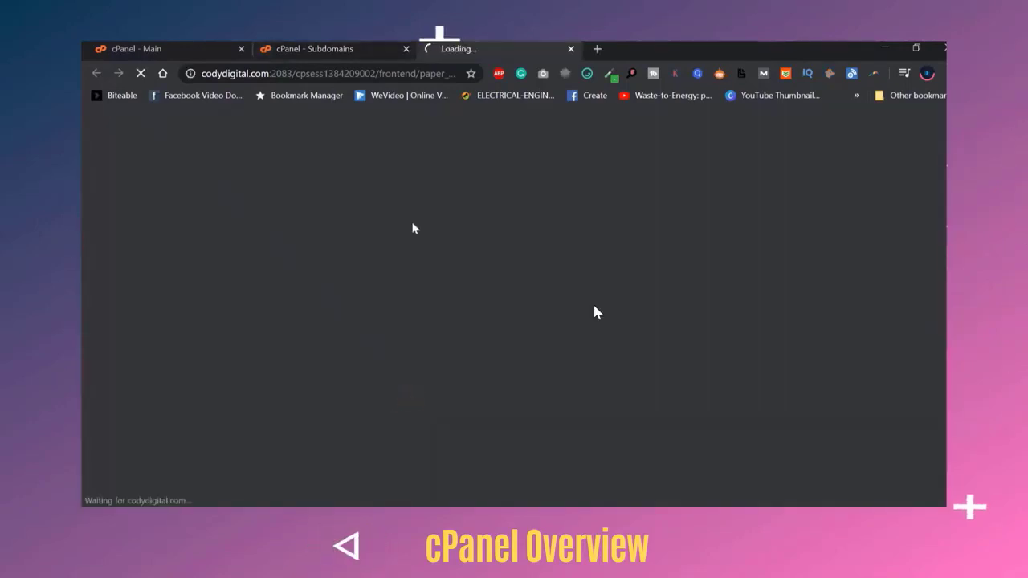
Close Subdomains, look through portfolio.codydigital.com's WordPress files, then close File Manager.
click(406, 49)
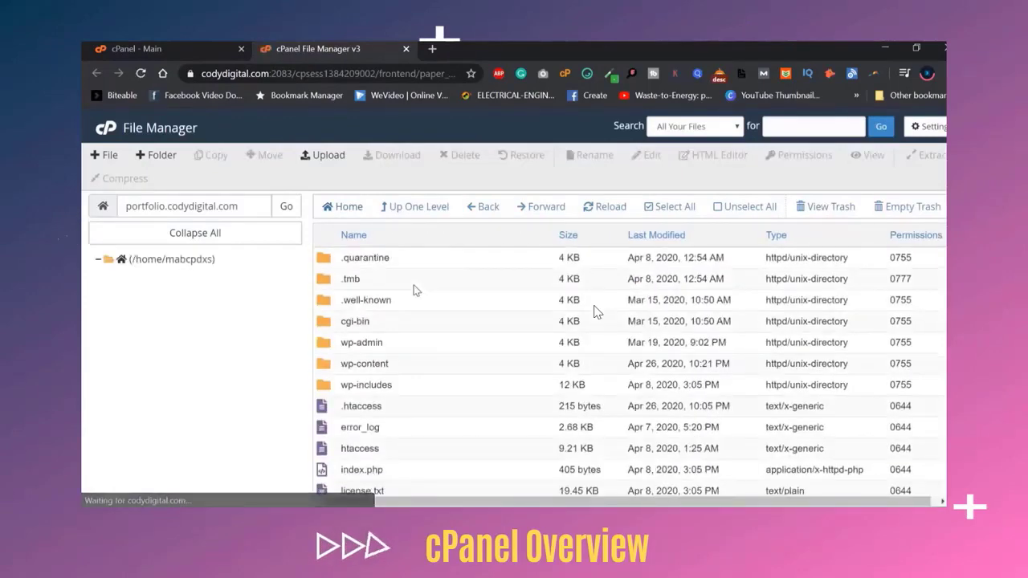
scroll(594, 311, down, 4)
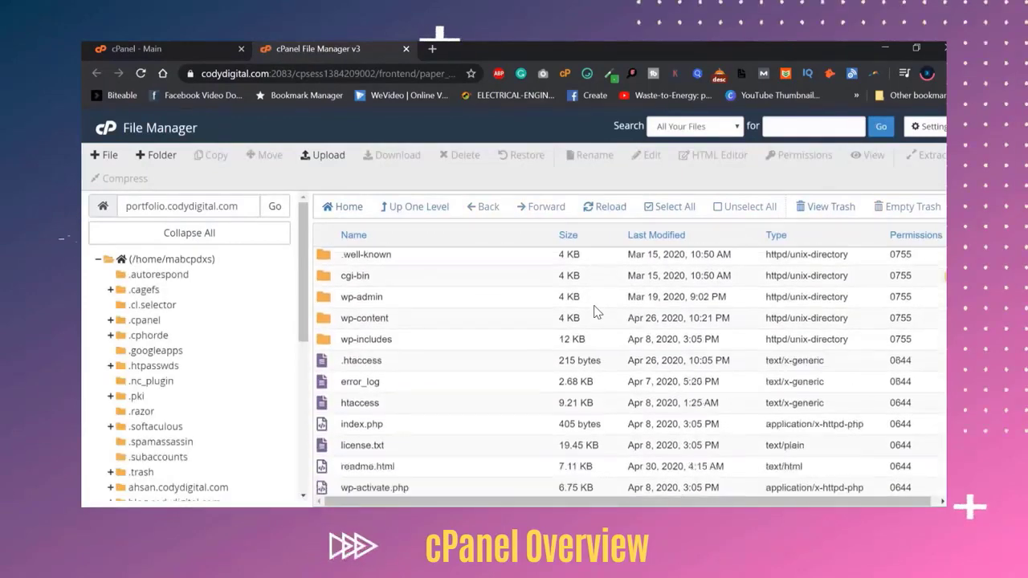
scroll(595, 312, down, 1)
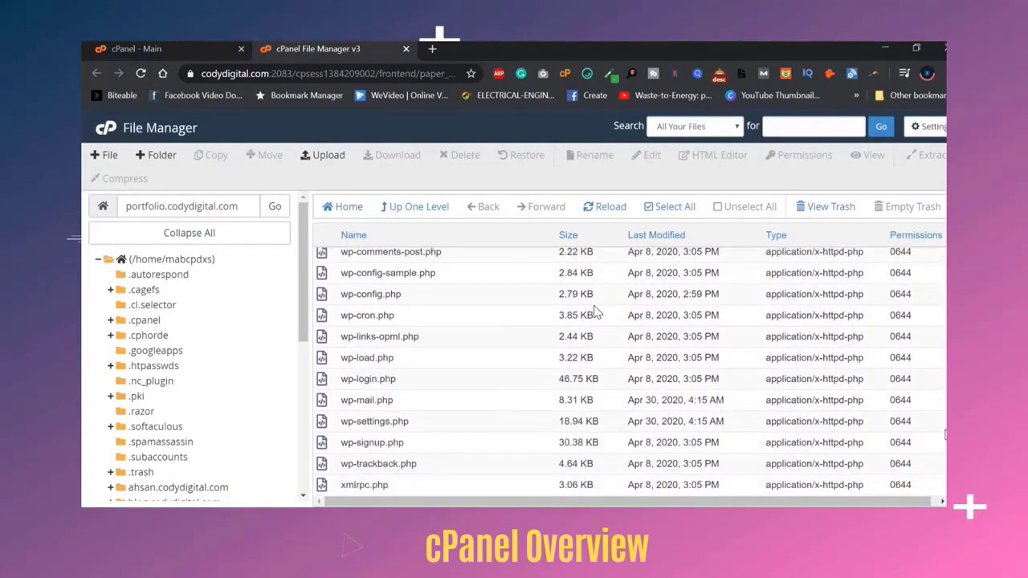
scroll(595, 312, up, 5)
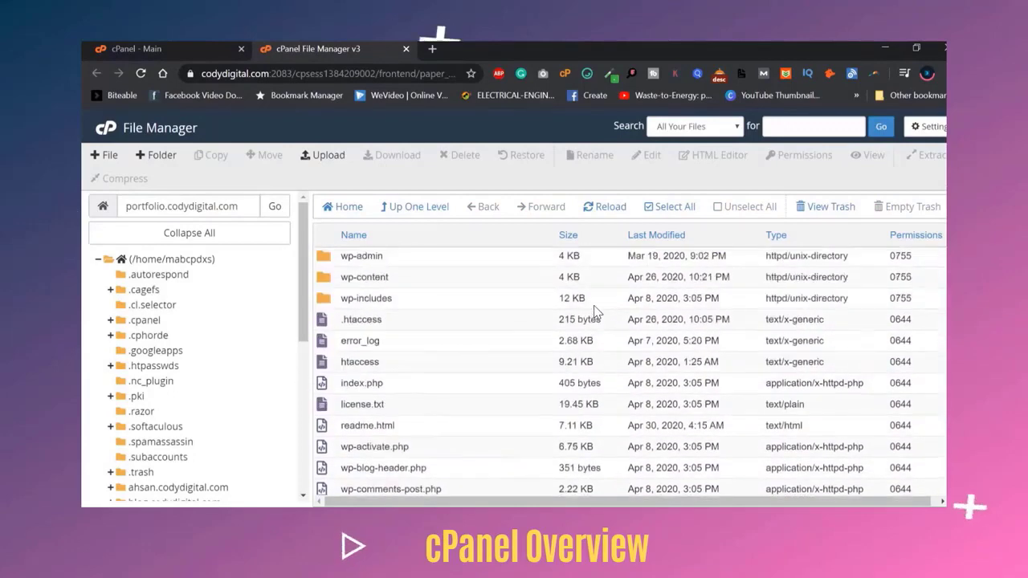
click(407, 49)
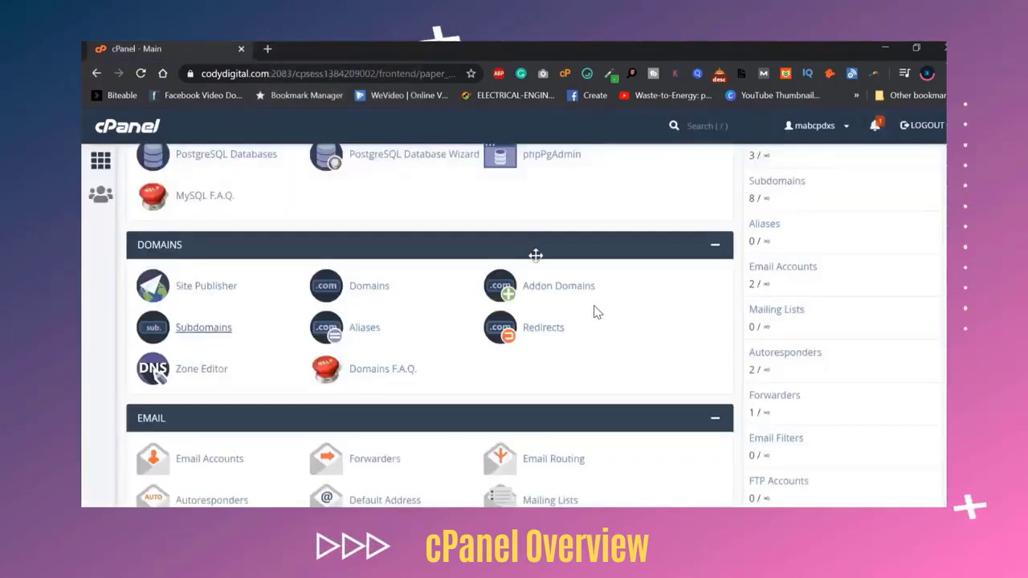
Open Email Accounts in a new tab and review its three email accounts.
scroll(596, 311, down, 3)
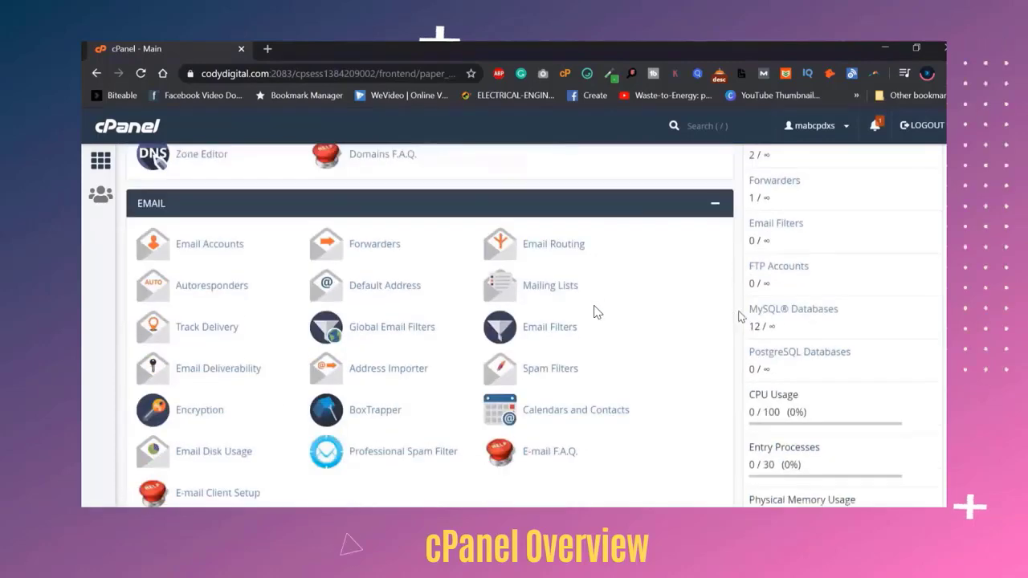
right_click(198, 244)
click(257, 246)
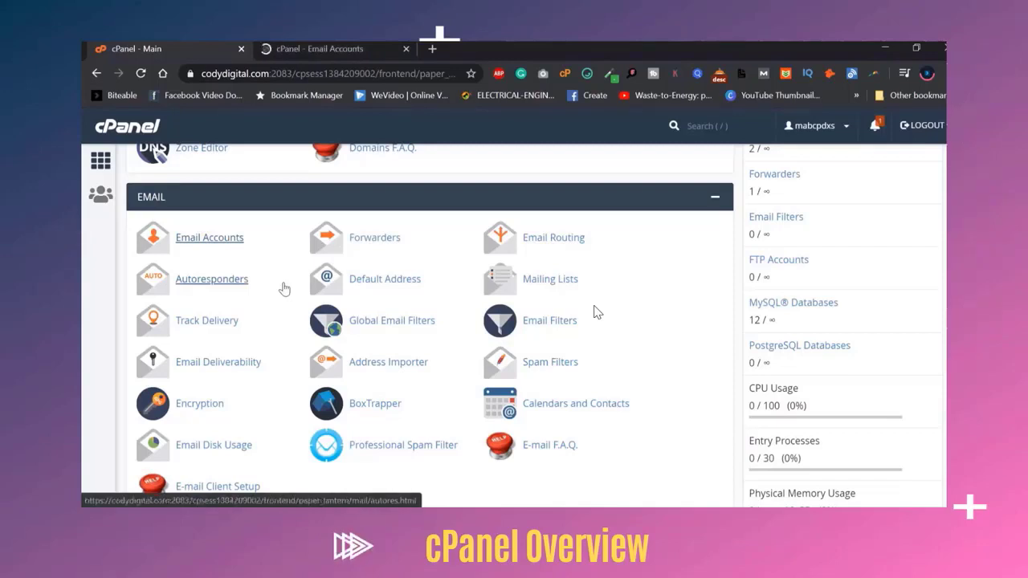
scroll(285, 288, down, 1)
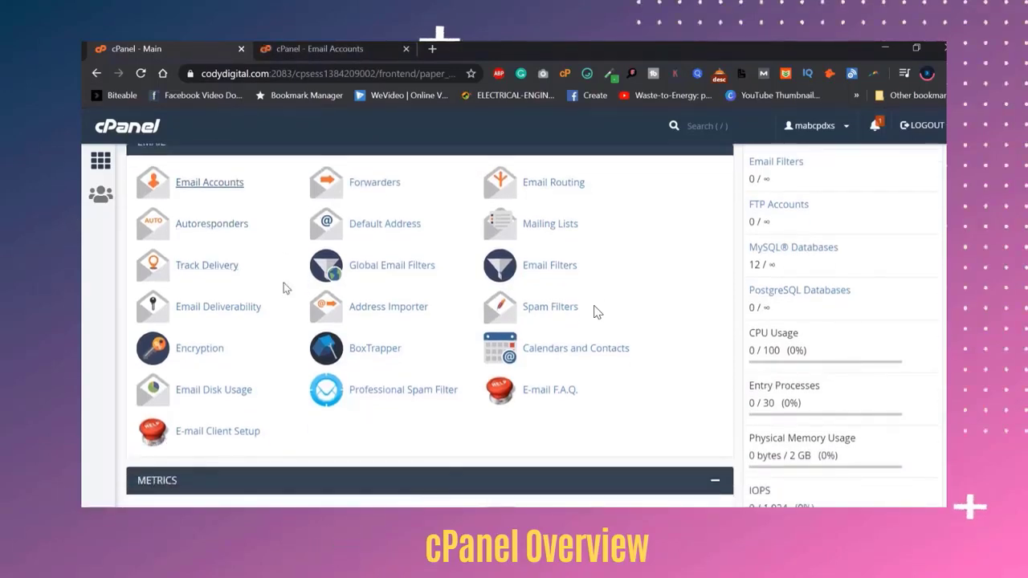
click(377, 49)
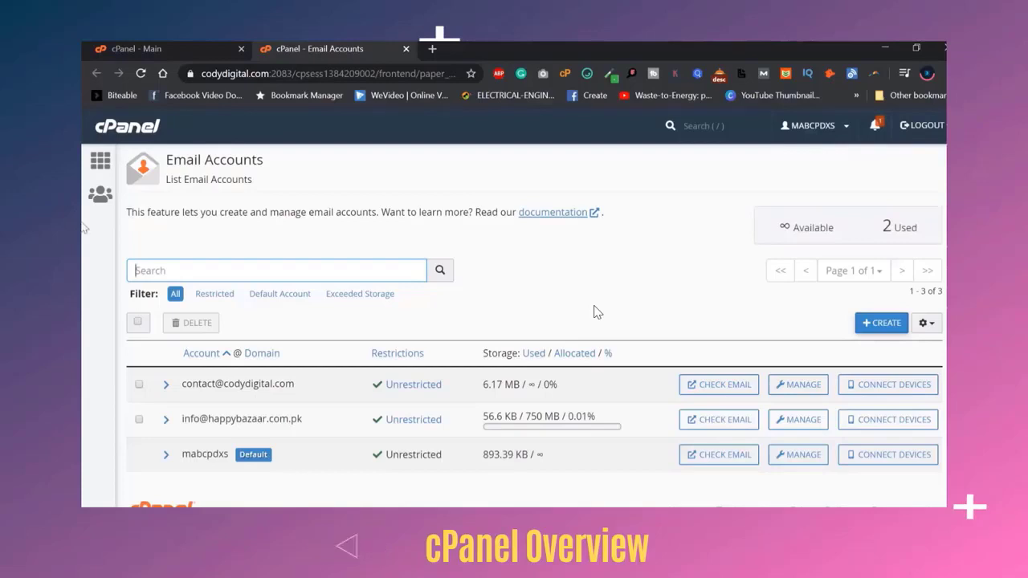
scroll(596, 312, down, 1)
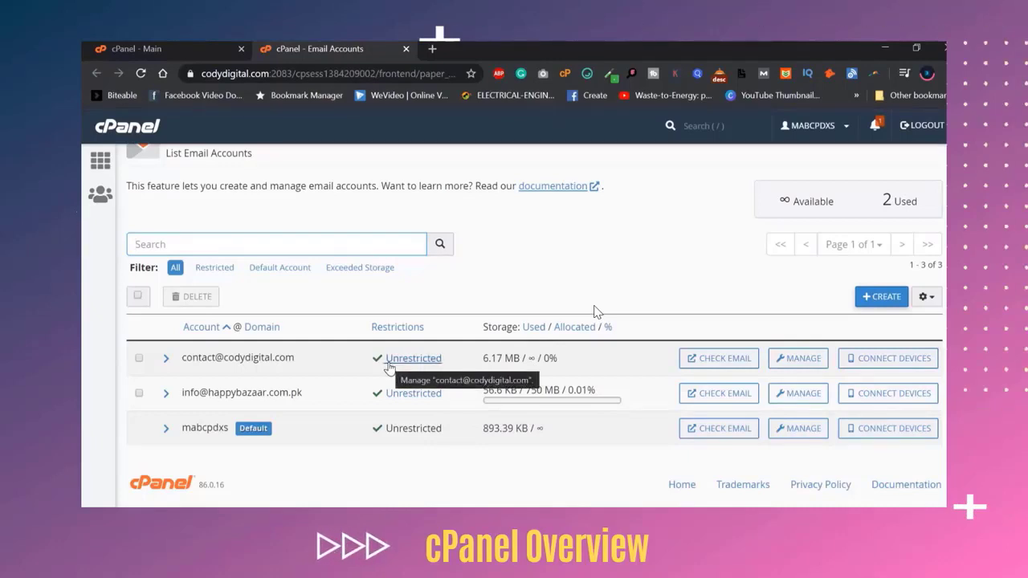
Close Email Accounts and open visitor and bandwidth statistics in background tabs.
click(407, 49)
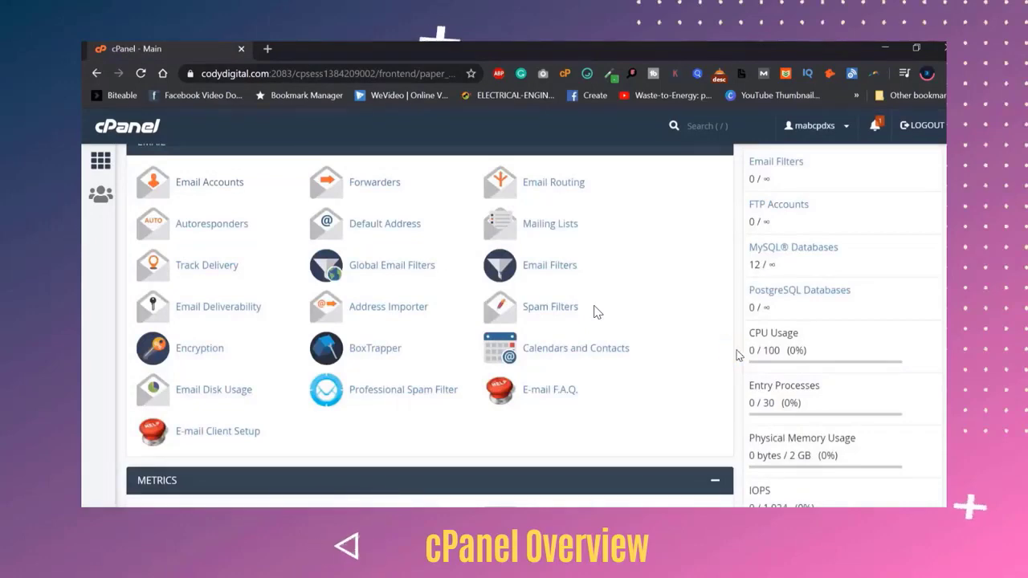
scroll(597, 312, down, 5)
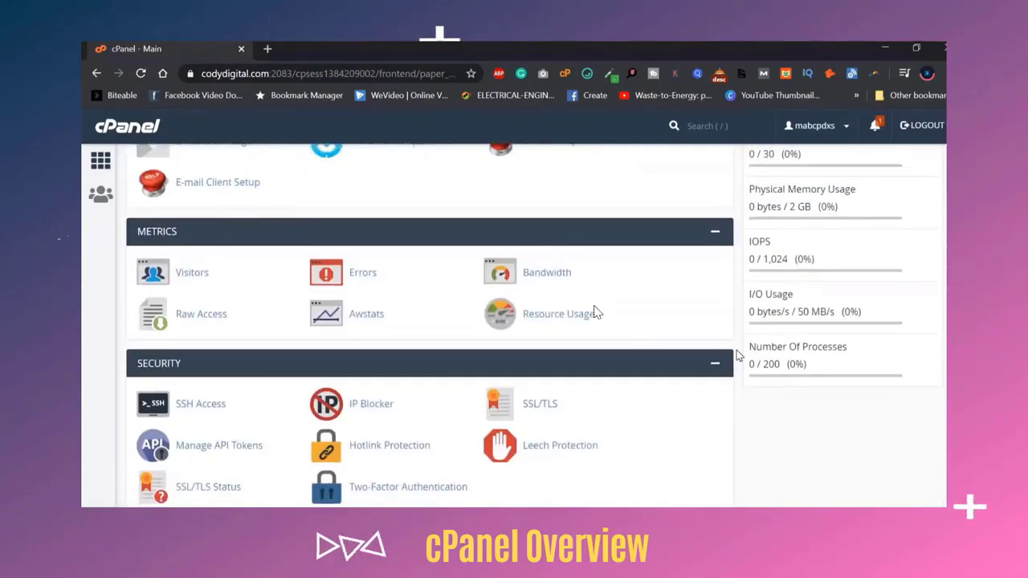
scroll(597, 313, down, 1)
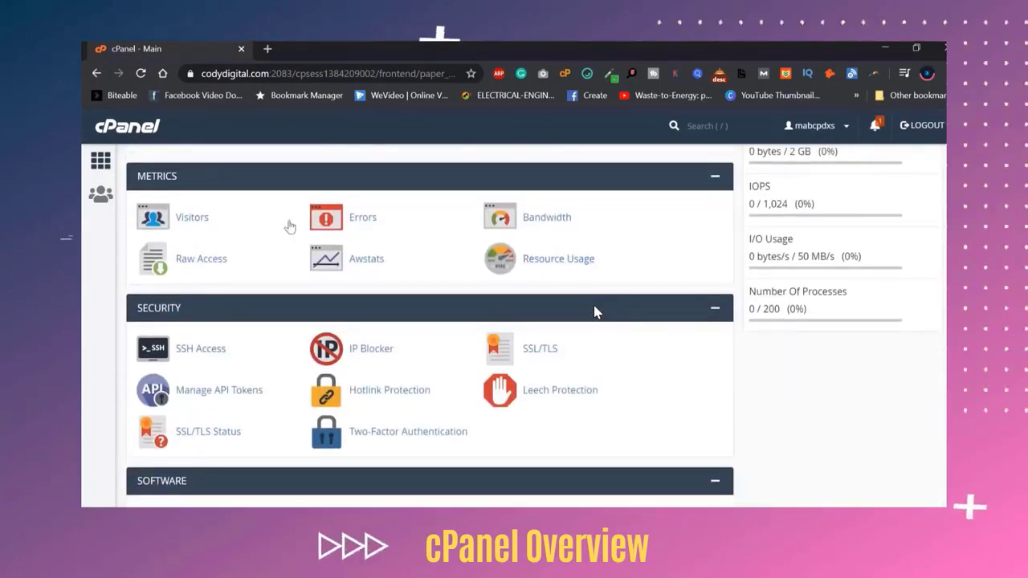
middle_click(193, 218)
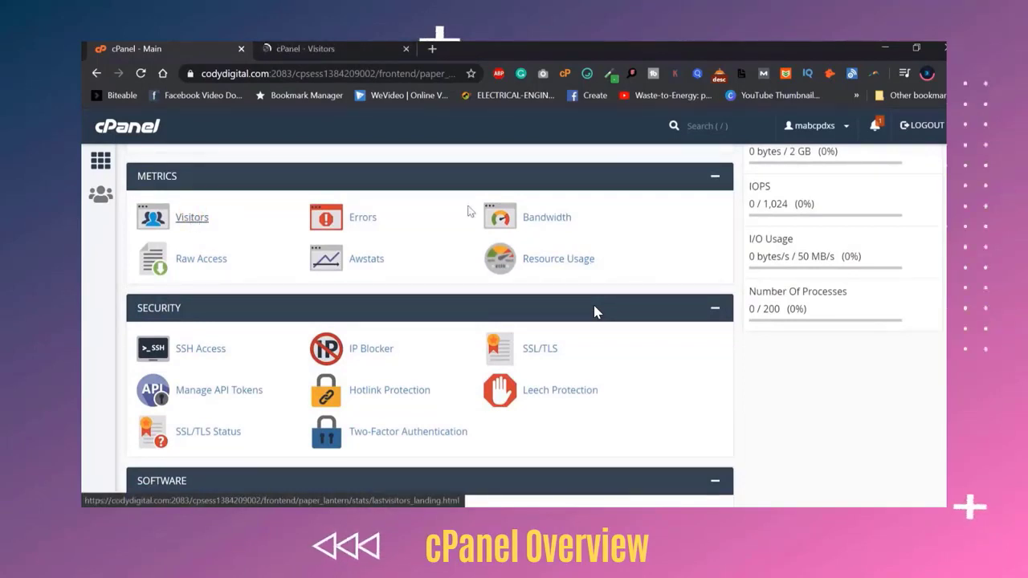
middle_click(553, 221)
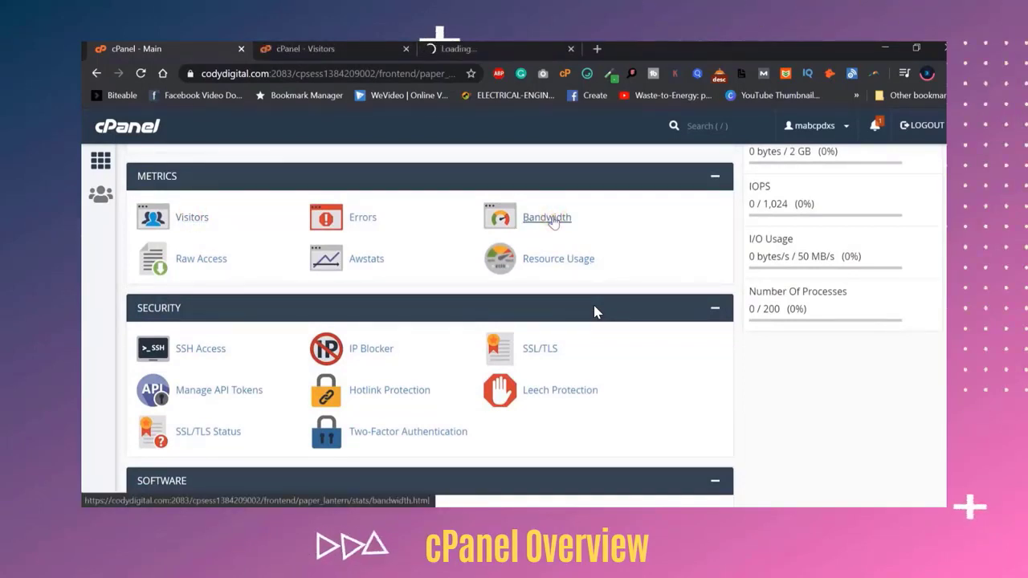
Scroll the dashboard down to the Softaculous Apps Installer section.
scroll(553, 222, down, 3)
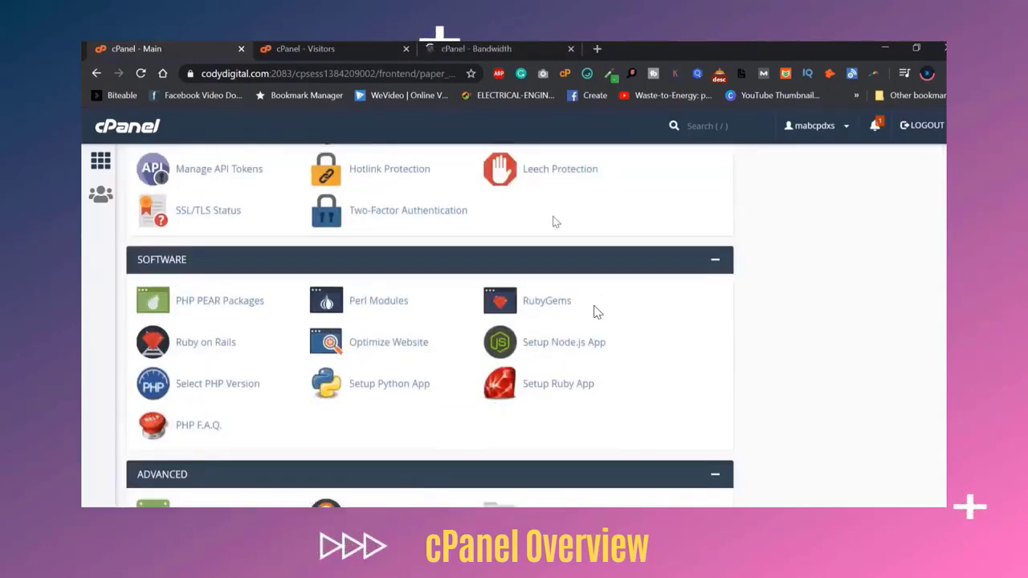
scroll(553, 222, down, 1)
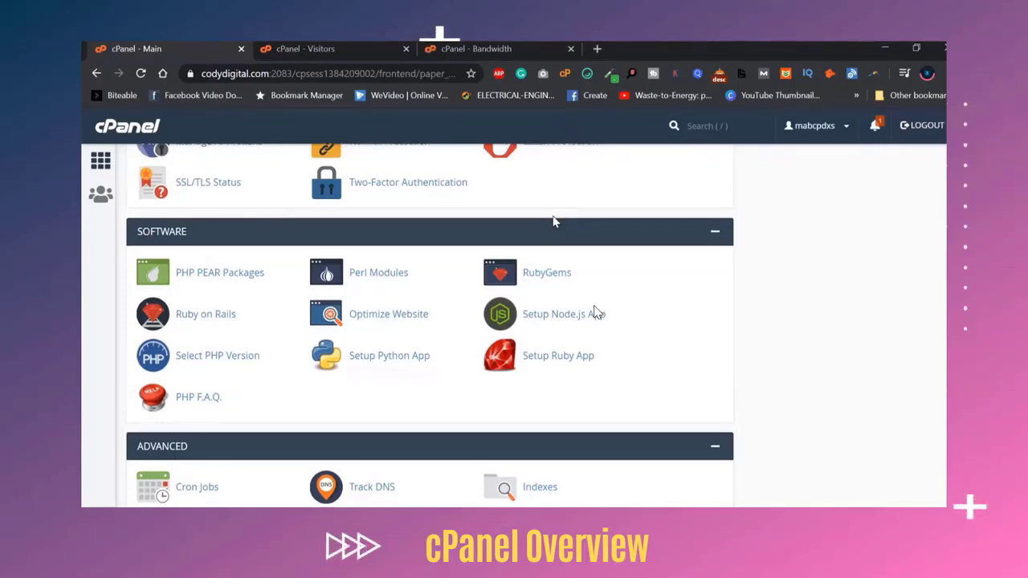
scroll(552, 220, down, 1)
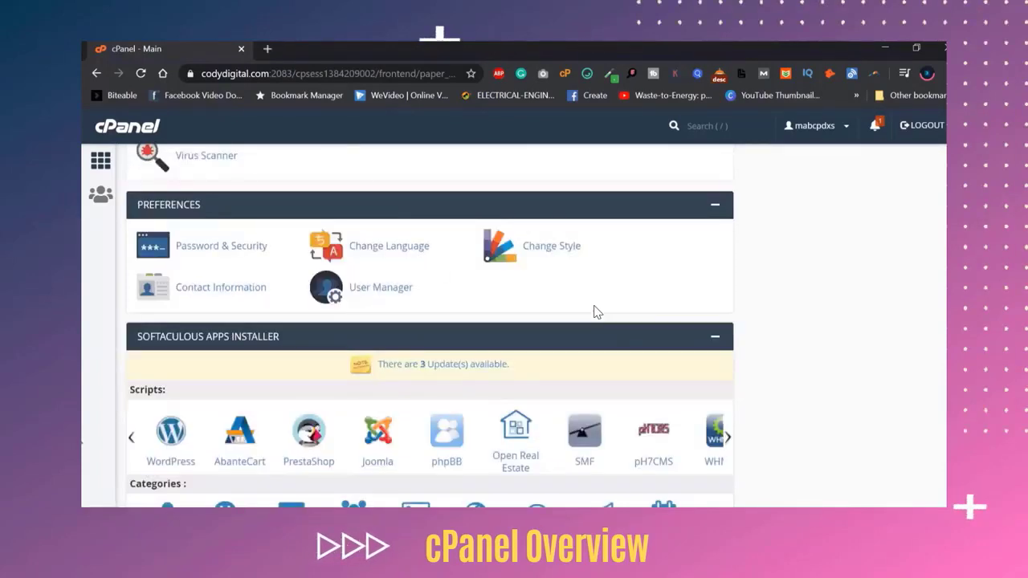
scroll(594, 312, down, 2)
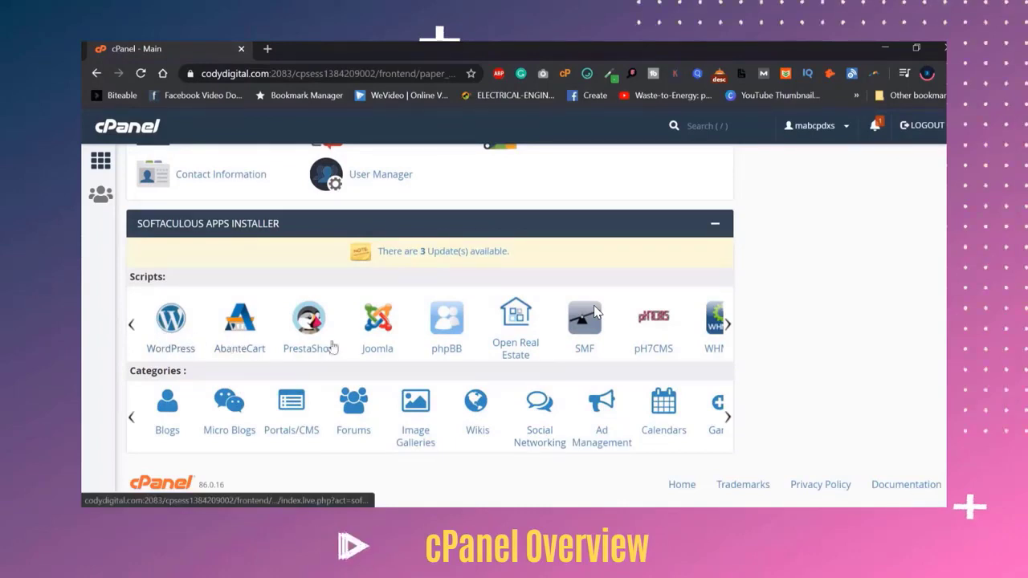
Open WordPress in Softaculous and scroll through its overview.
click(171, 322)
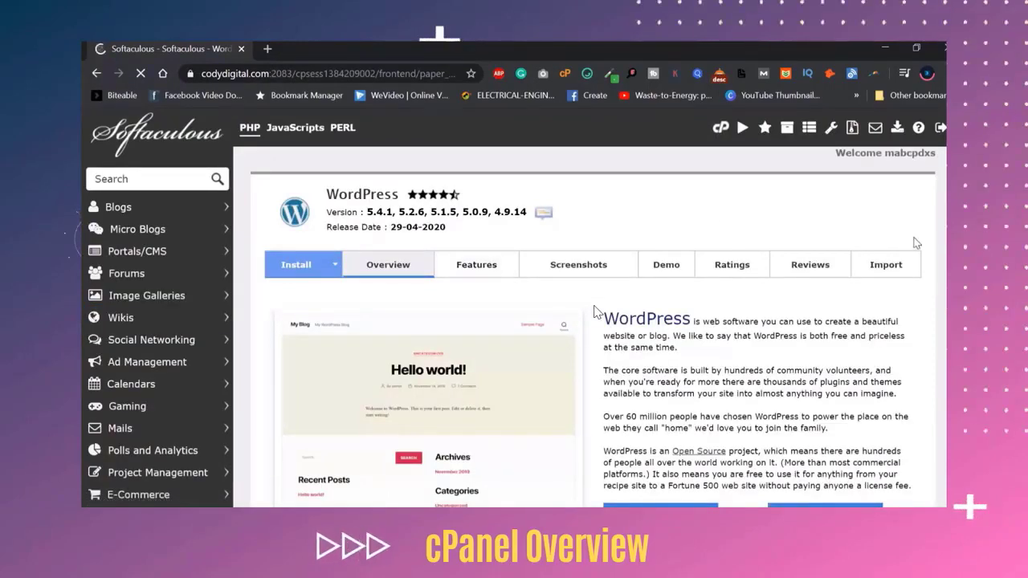
scroll(595, 312, down, 3)
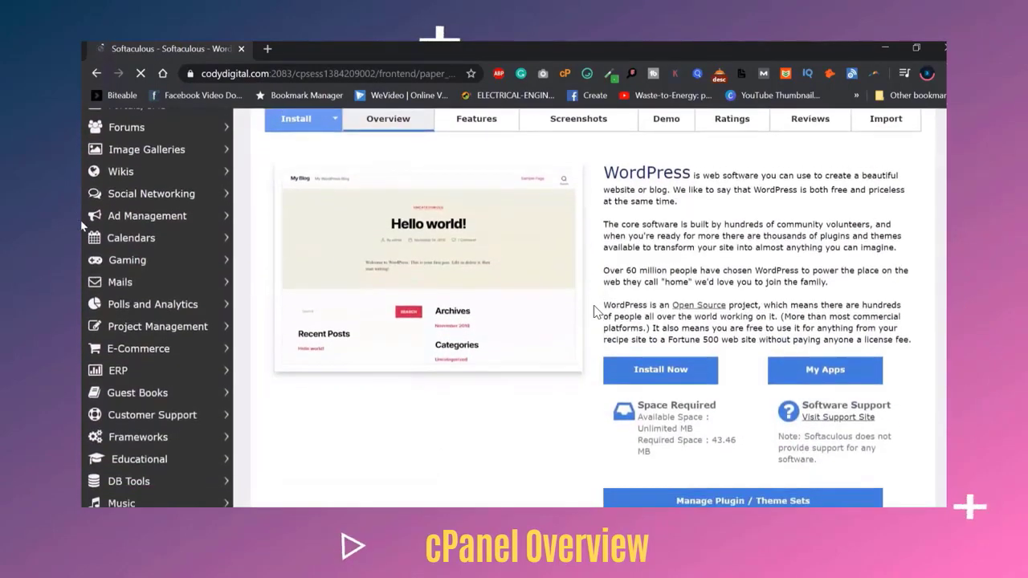
scroll(596, 312, down, 3)
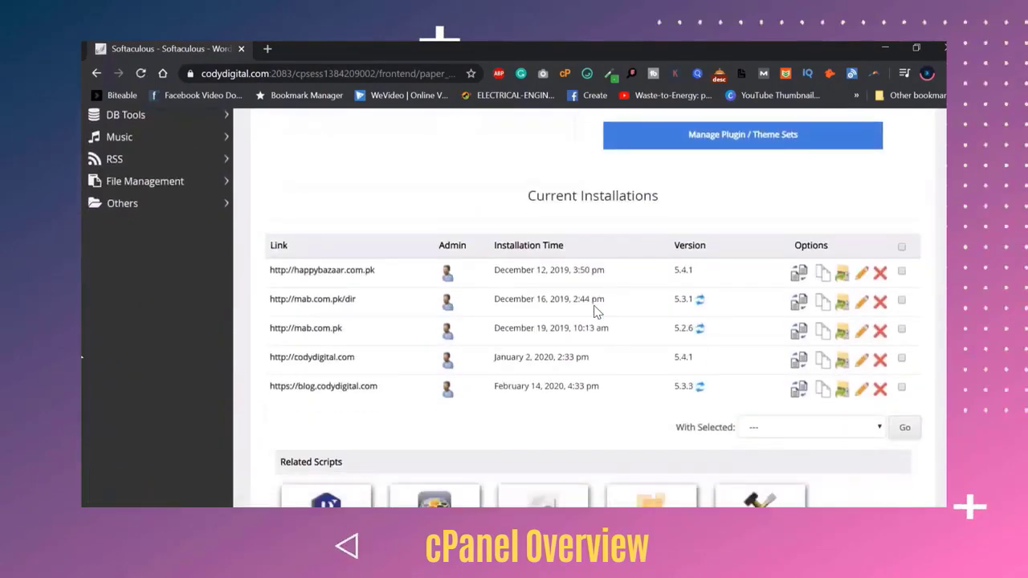
scroll(595, 311, down, 1)
scroll(595, 312, up, 1)
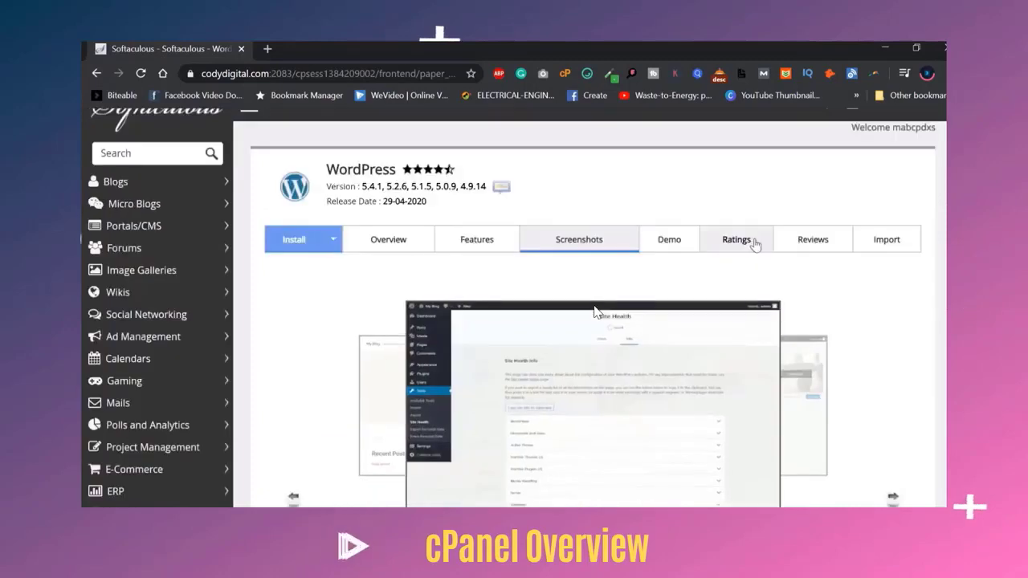
Check WordPress's ratings and reviews, then choose Install > Quick Install.
click(759, 243)
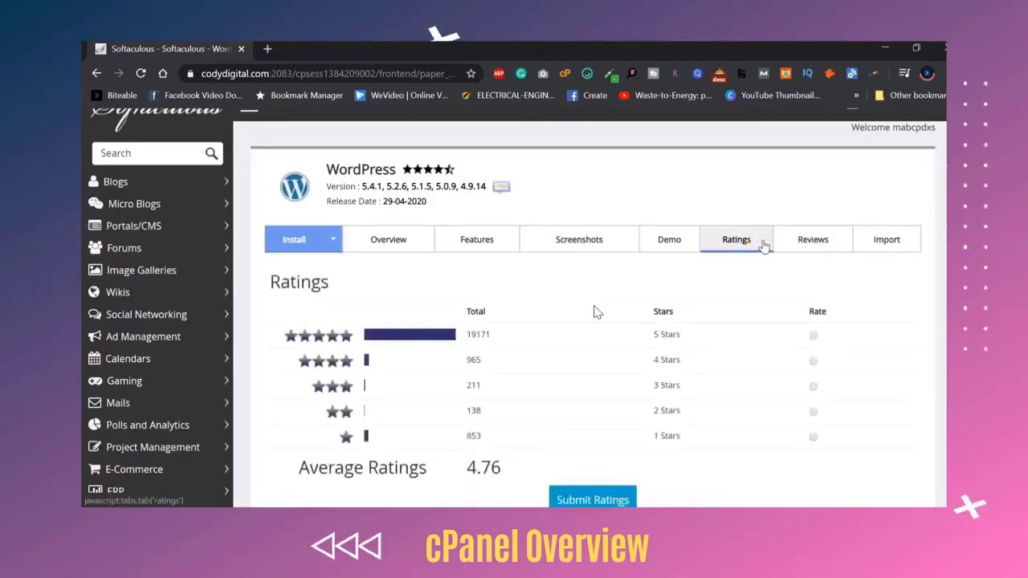
click(804, 243)
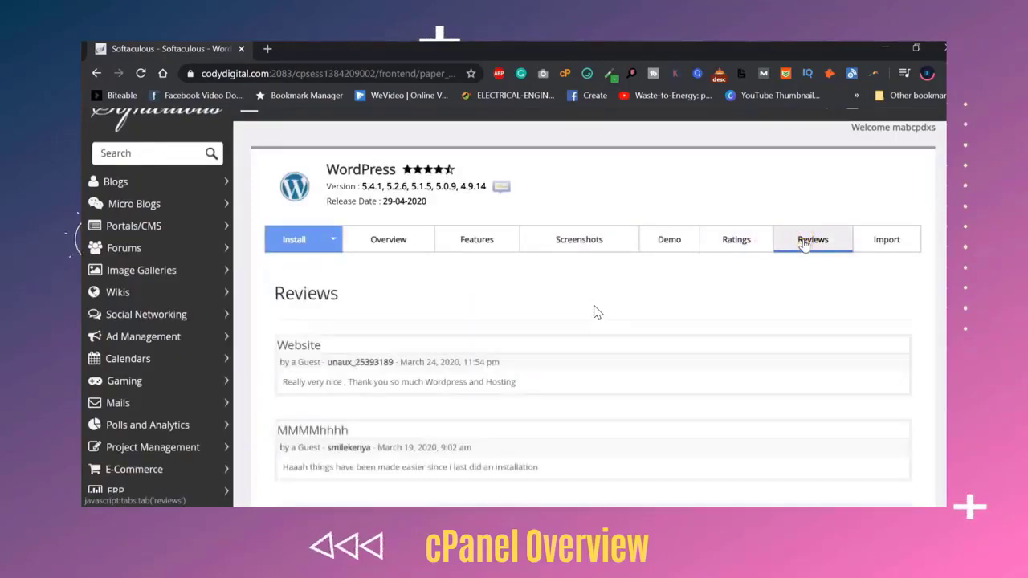
click(331, 242)
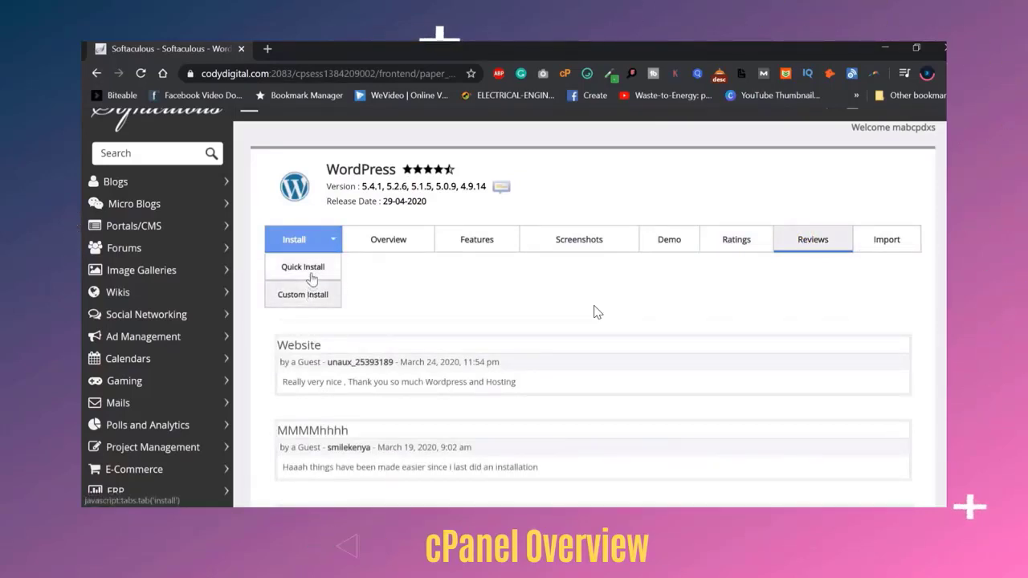
click(306, 269)
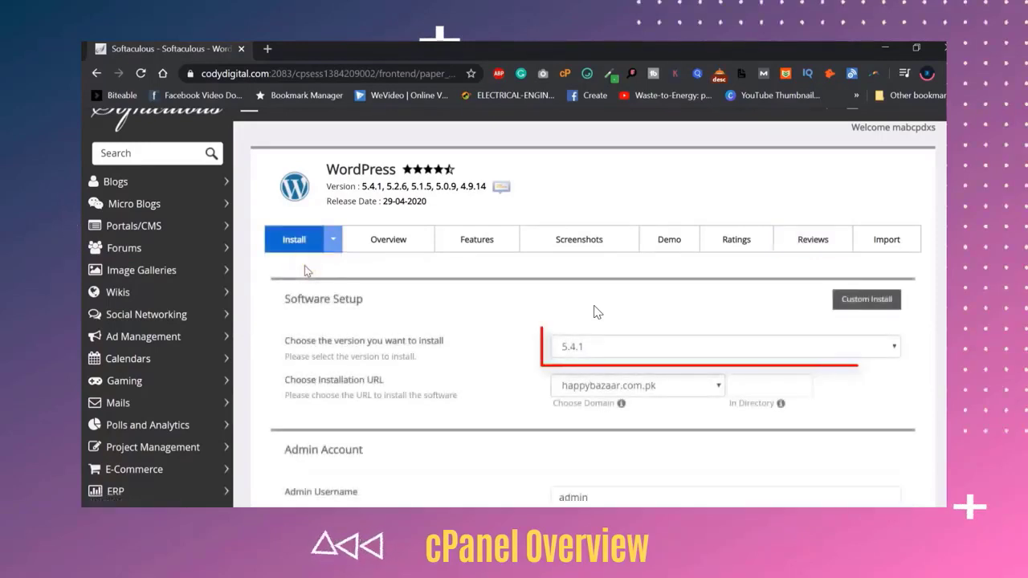
Check the available install domains, then enter the admin username and password.
scroll(597, 312, down, 2)
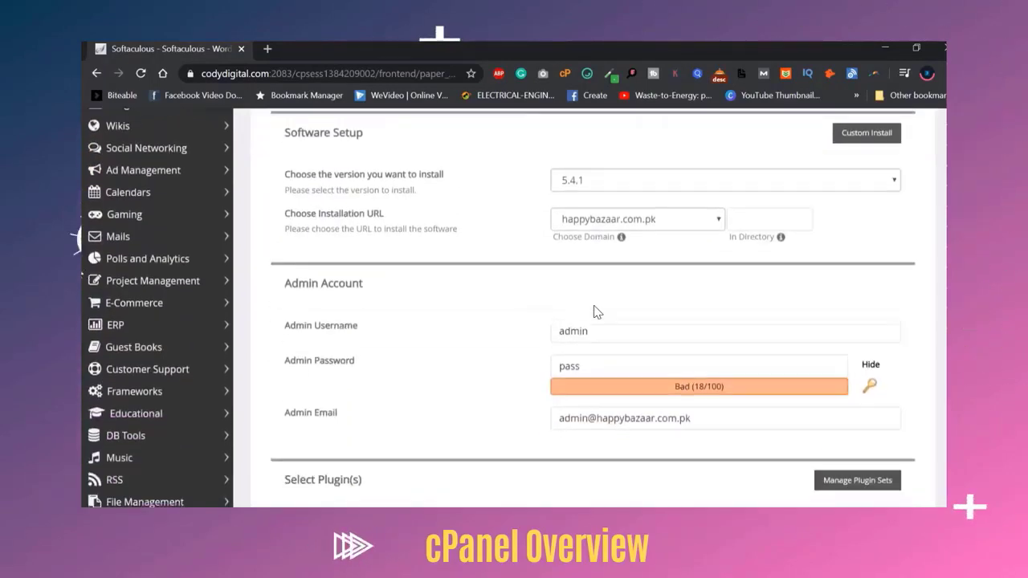
click(713, 222)
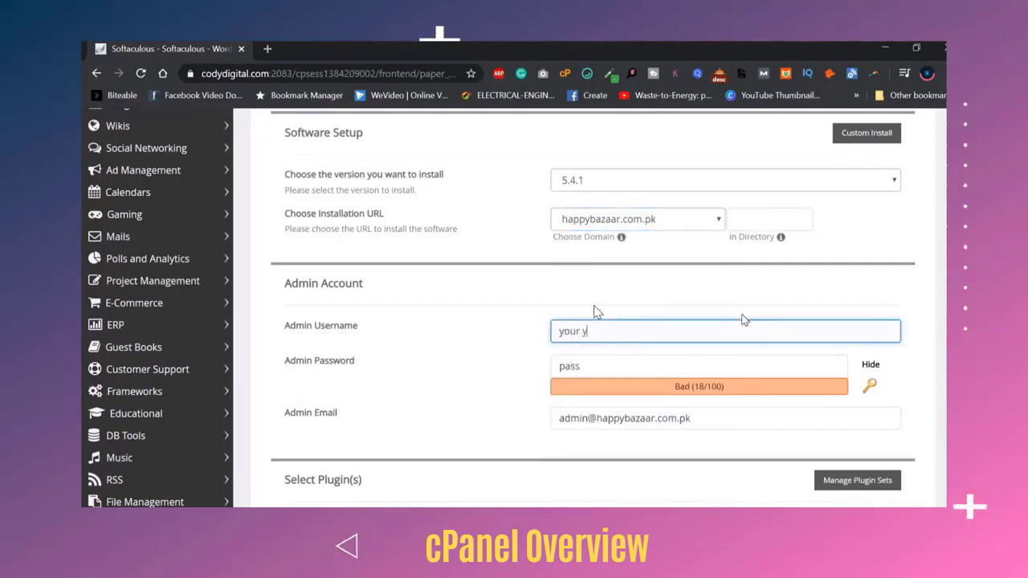
key(BackSpace)
key(BackSpace)
key(BackSpace)
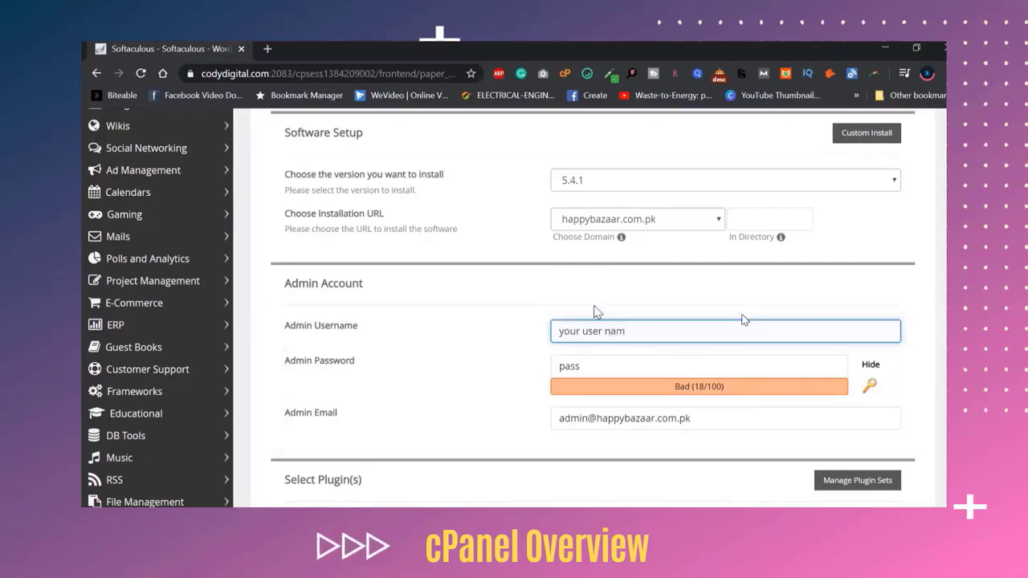
key(Tab)
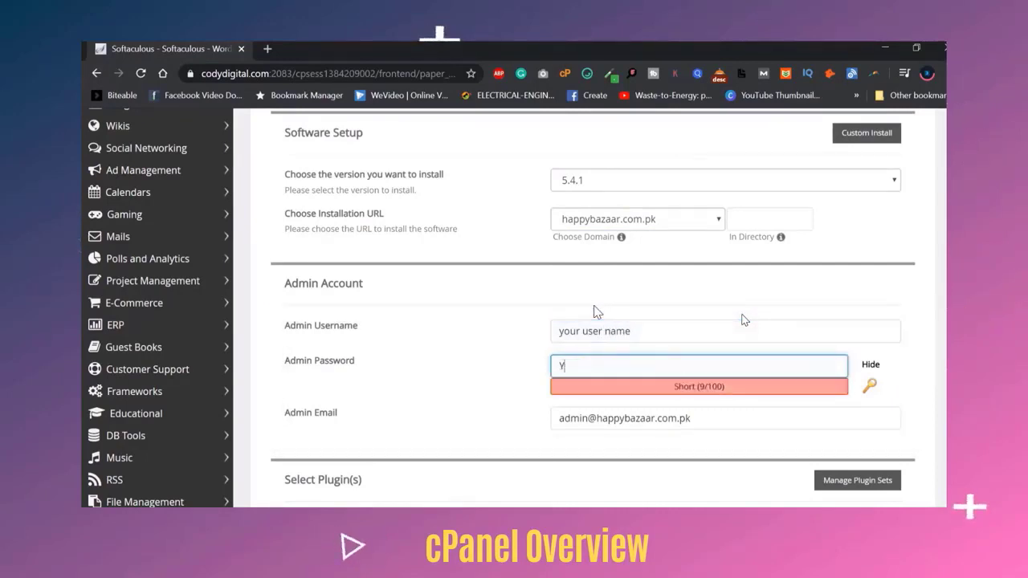
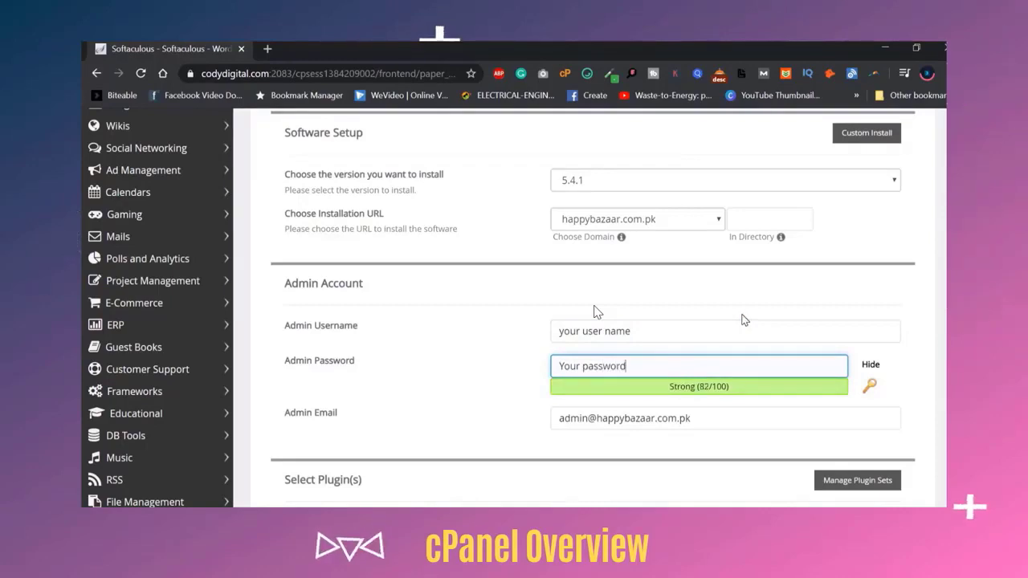
Replace the admin e-mail with the site's contact address and submit the installation.
scroll(594, 311, down, 2)
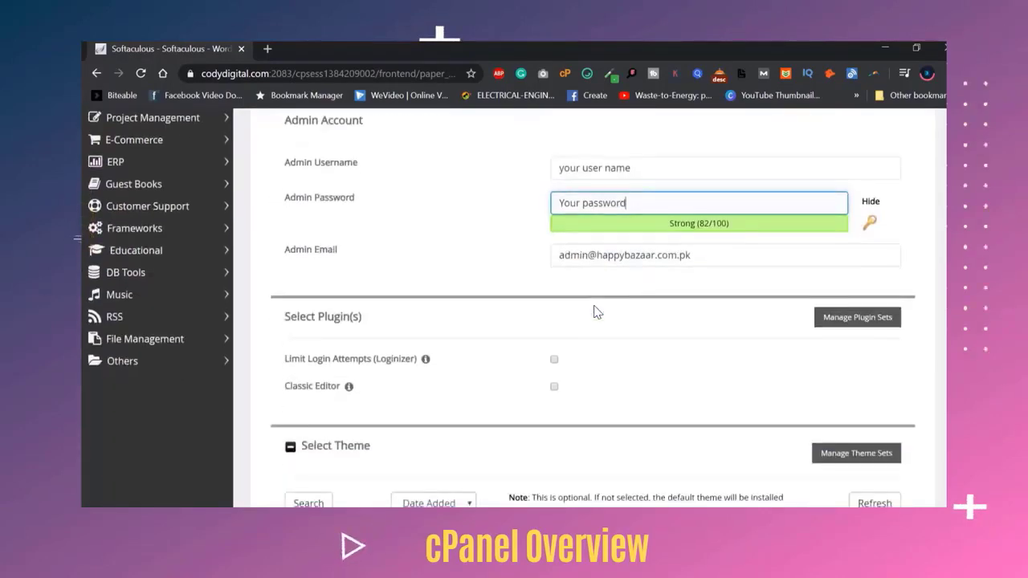
click(713, 247)
triple_click(713, 247)
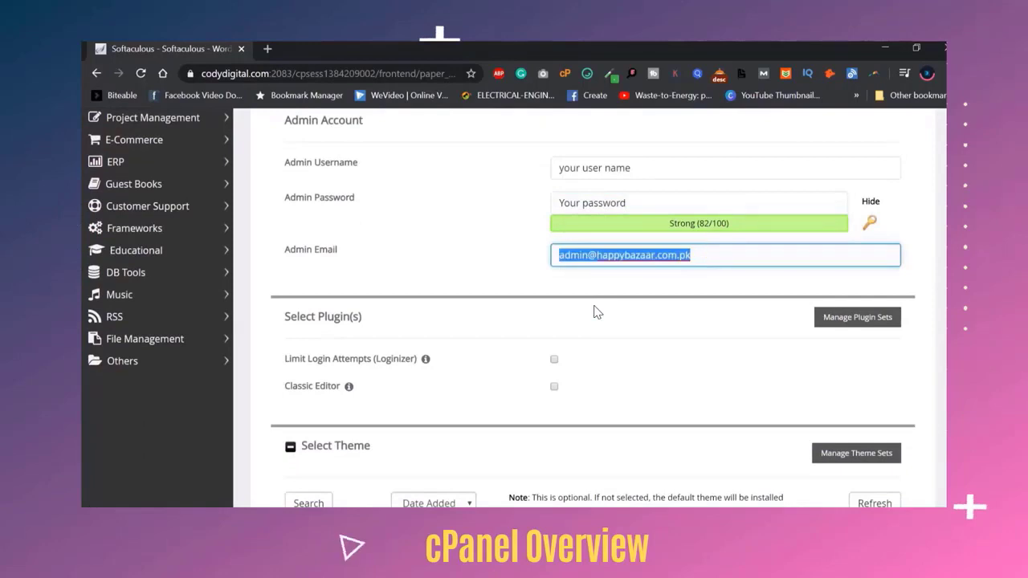
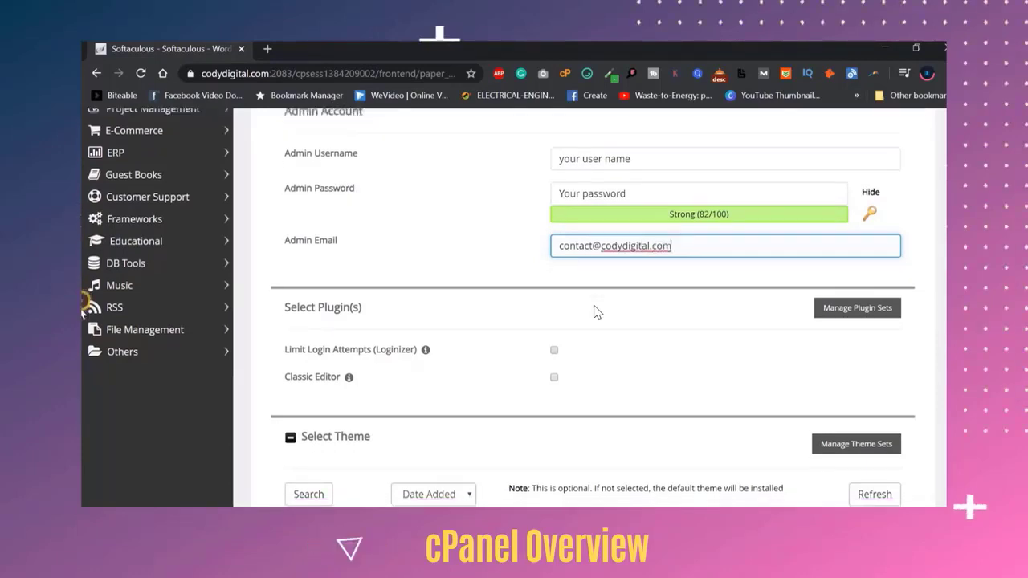
scroll(597, 312, down, 5)
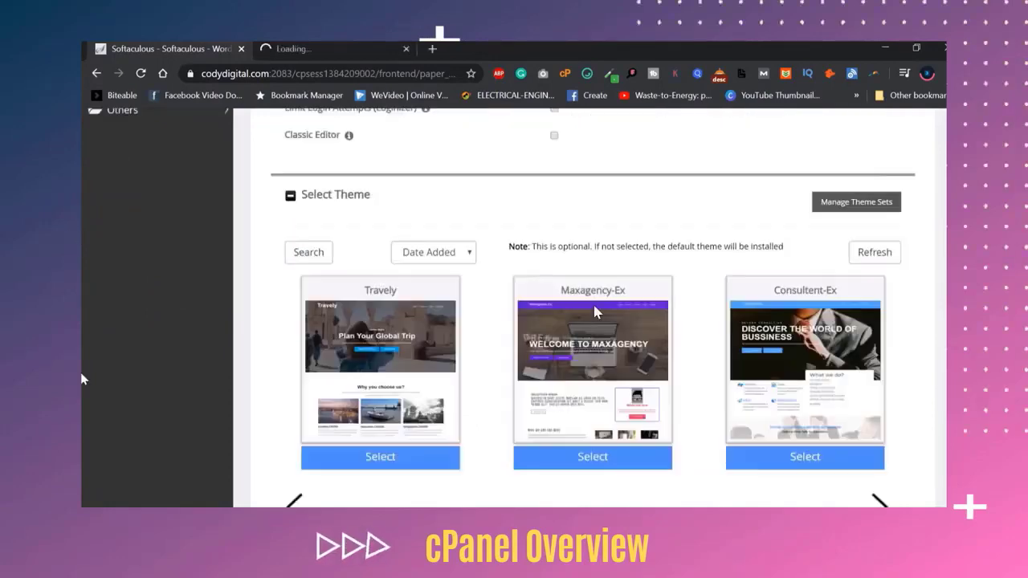
scroll(595, 309, down, 5)
click(582, 344)
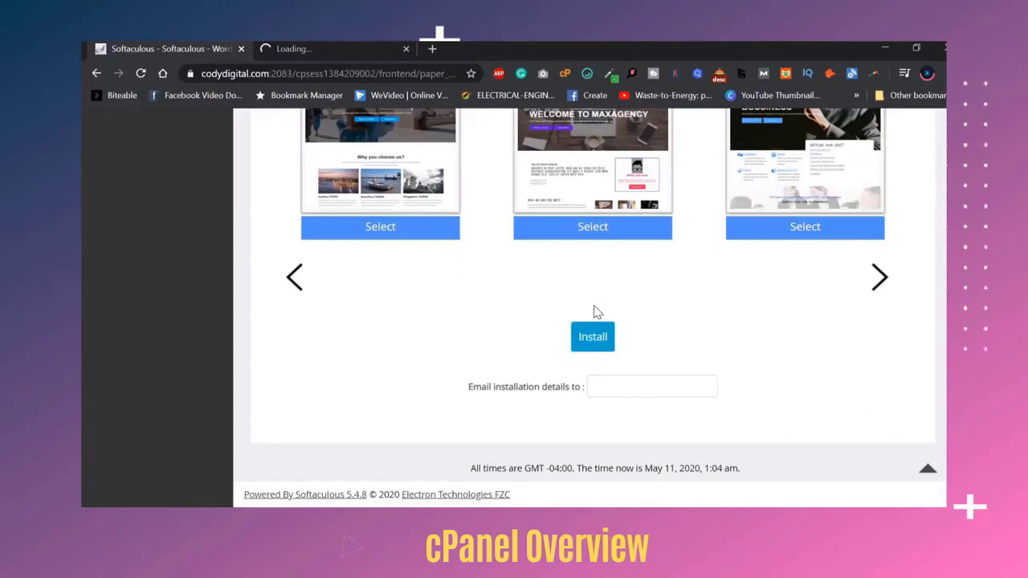
scroll(595, 312, up, 15)
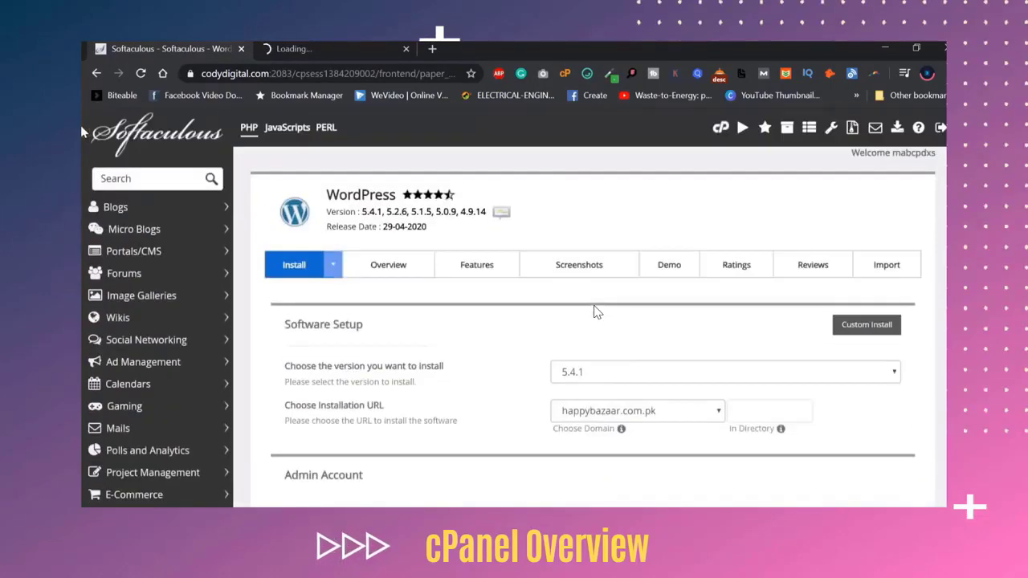
Return to the cPanel main dashboard via the address bar and log out.
click(378, 75)
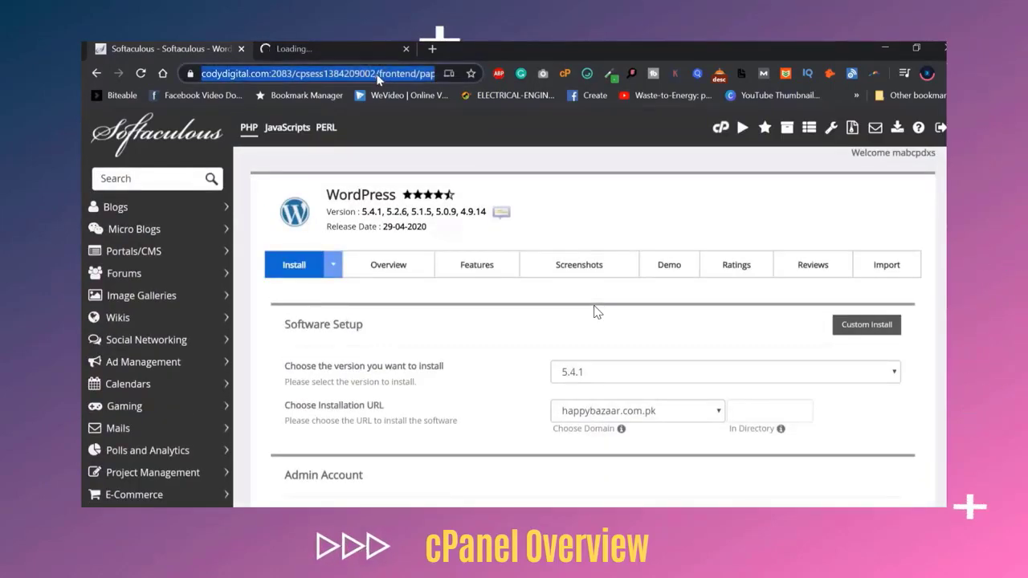
text(cody)
key(Return)
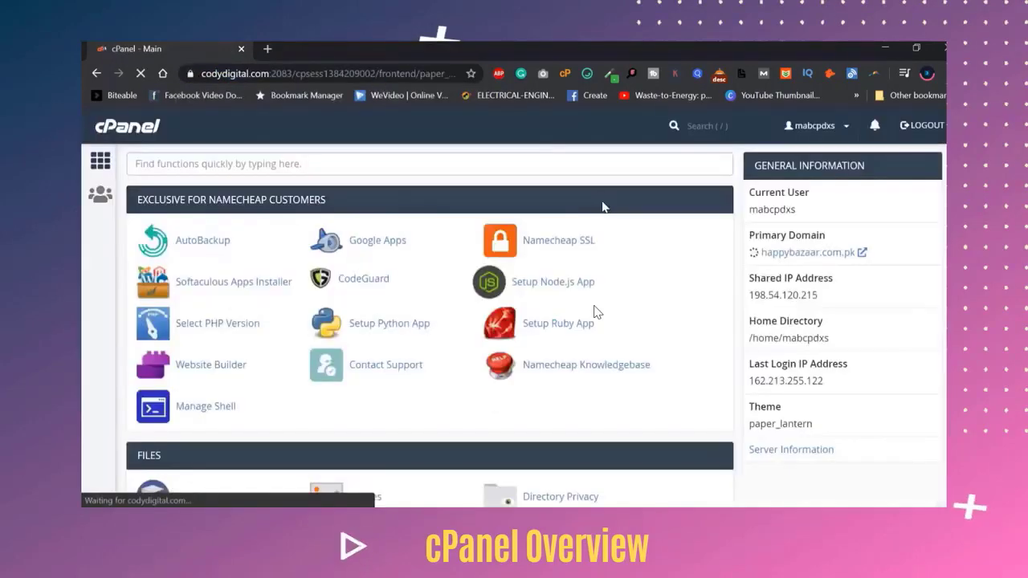
click(920, 127)
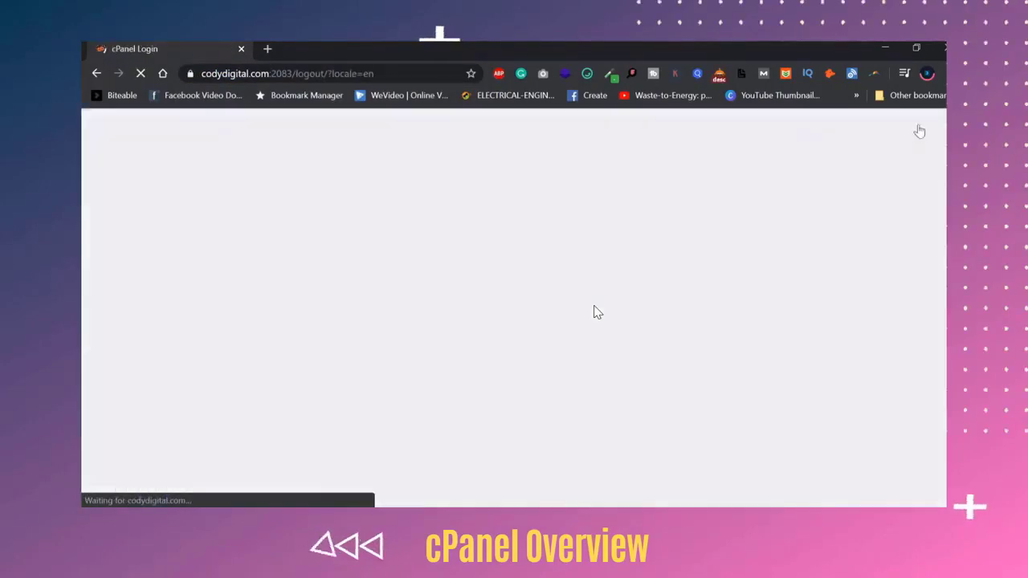
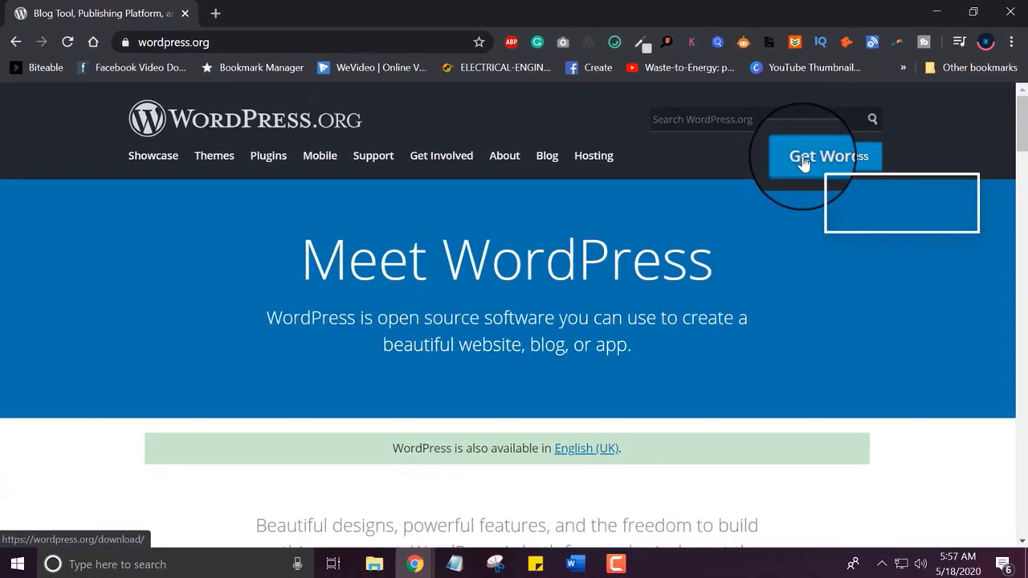
Browse the Themes directory and open the Astra theme's details page.
scroll(866, 214, down, 2)
scroll(803, 164, down, 6)
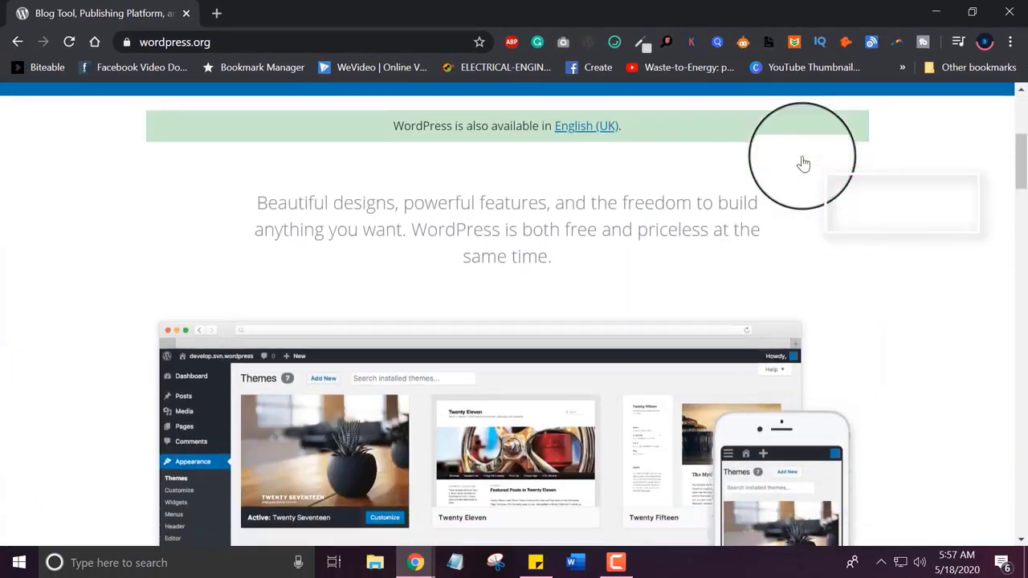
scroll(803, 164, down, 2)
scroll(803, 164, up, 10)
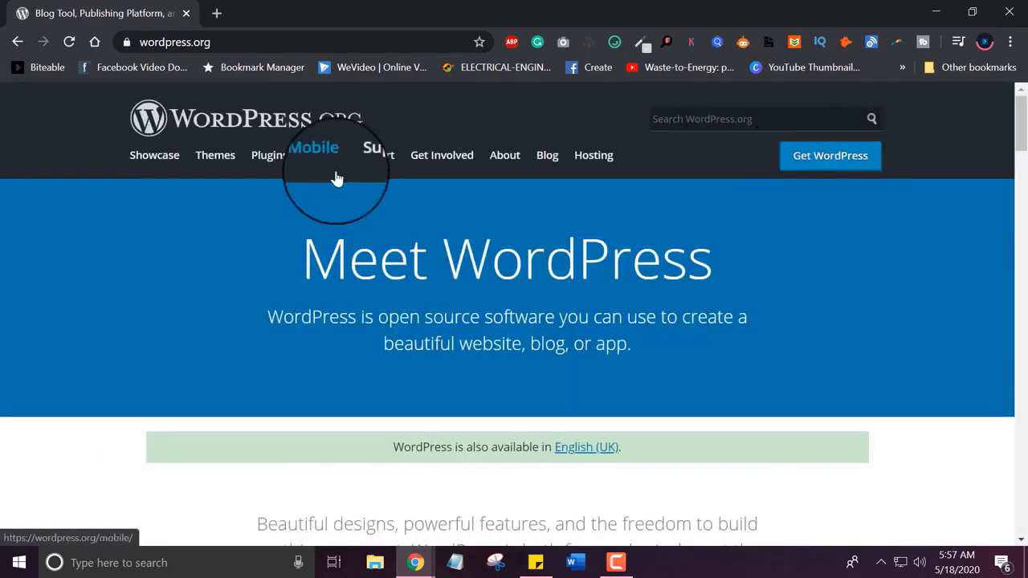
click(205, 165)
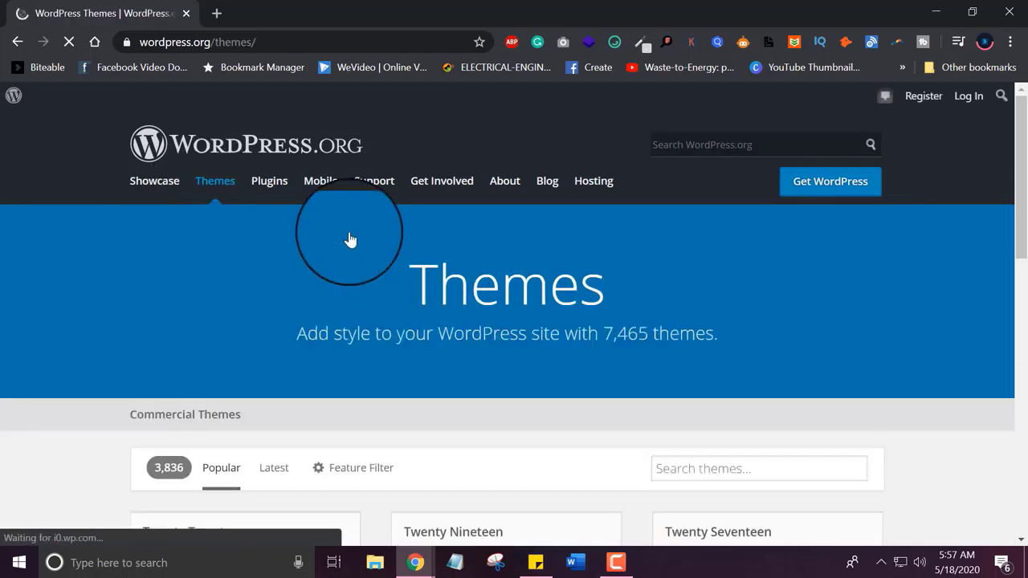
scroll(350, 239, down, 1)
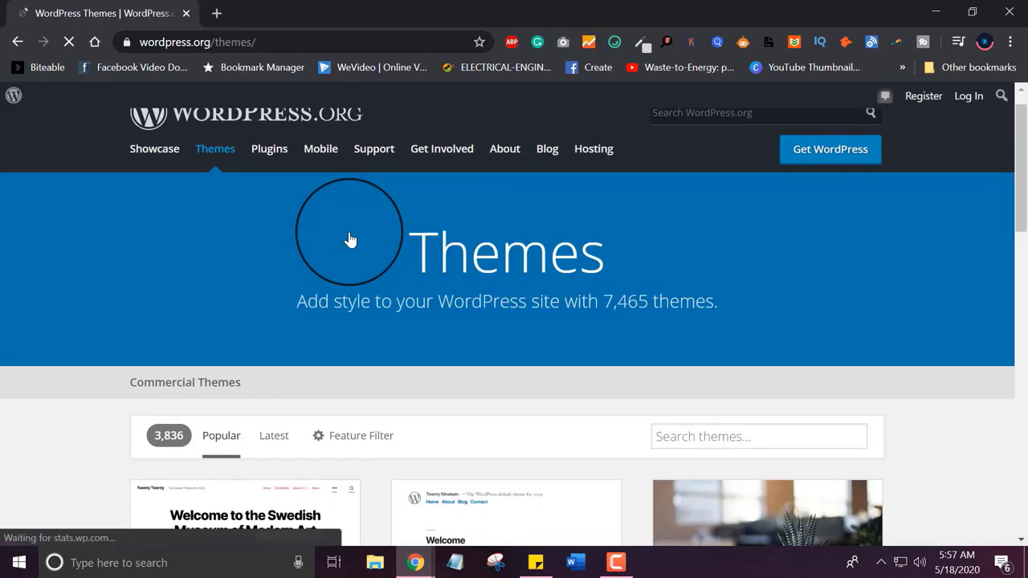
scroll(474, 241, down, 5)
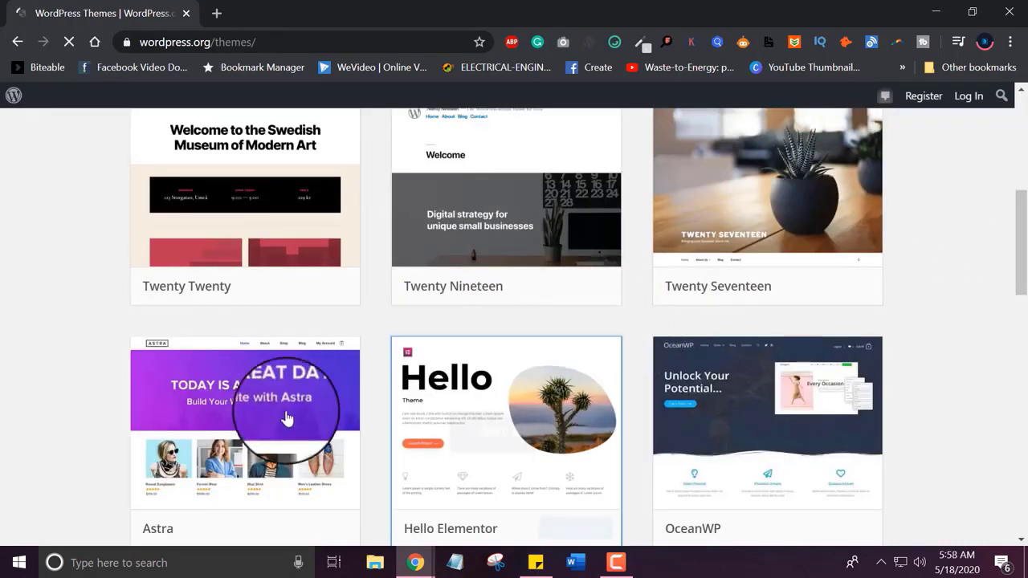
click(265, 446)
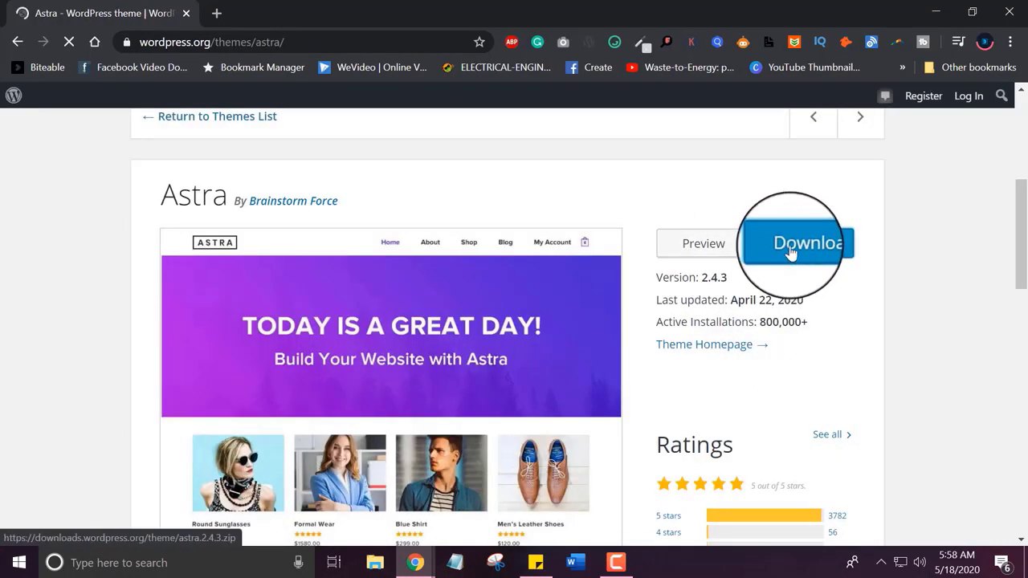
Download the Astra theme, then preview it and close the preview.
click(791, 251)
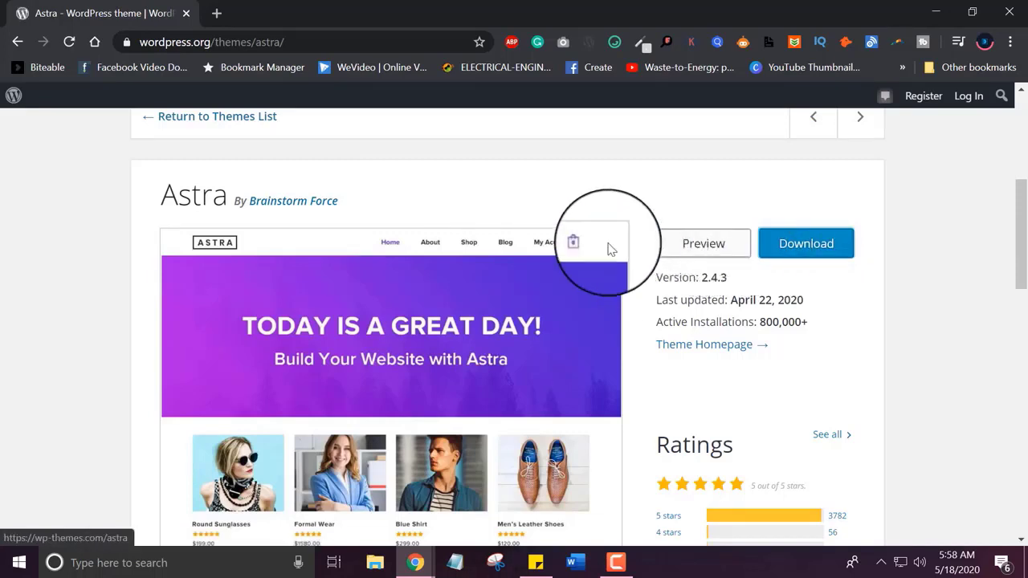
click(683, 246)
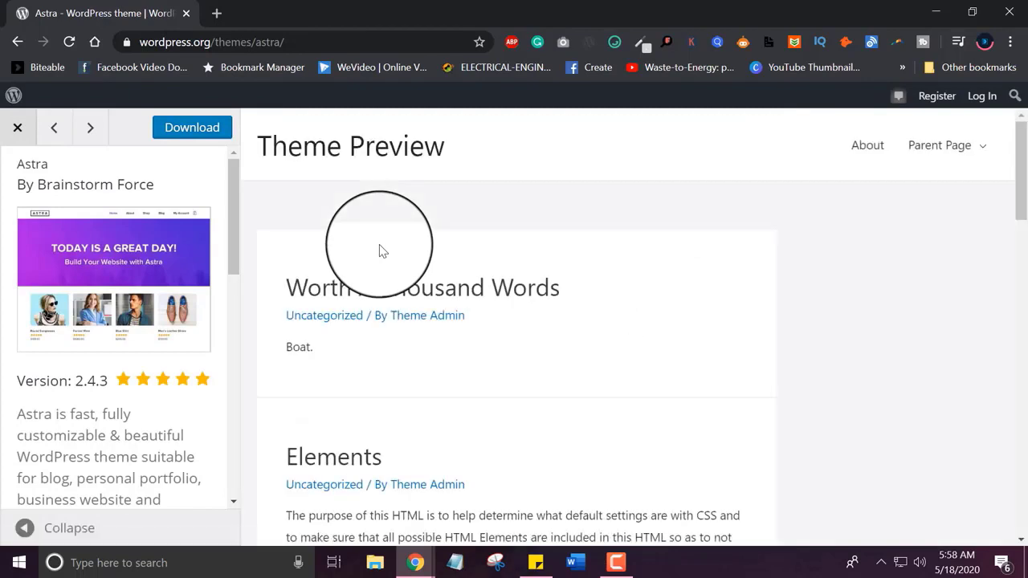
click(17, 127)
scroll(1010, 115, up, 5)
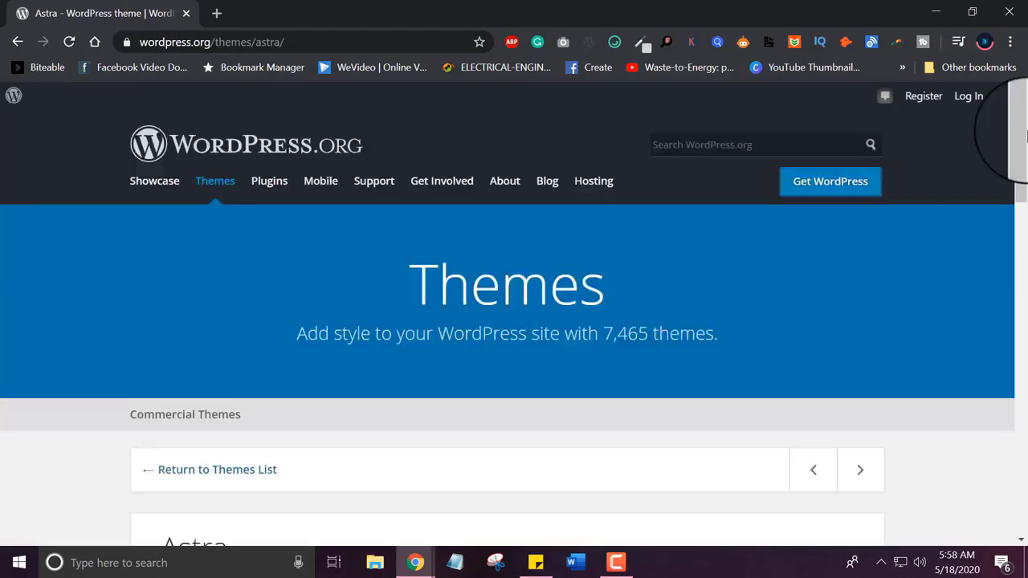
Look through the Plugins directory page.
click(269, 182)
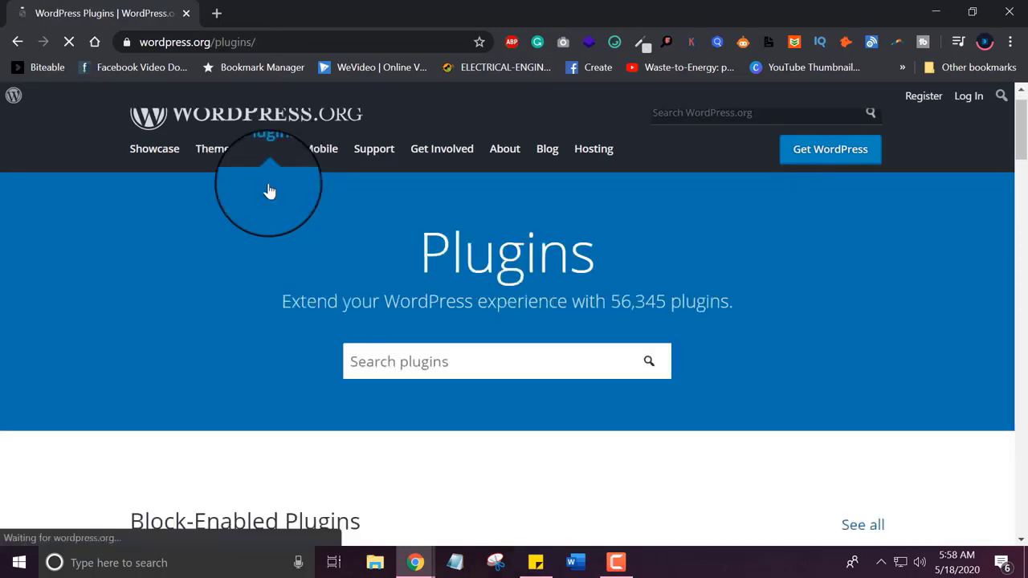
scroll(269, 191, down, 4)
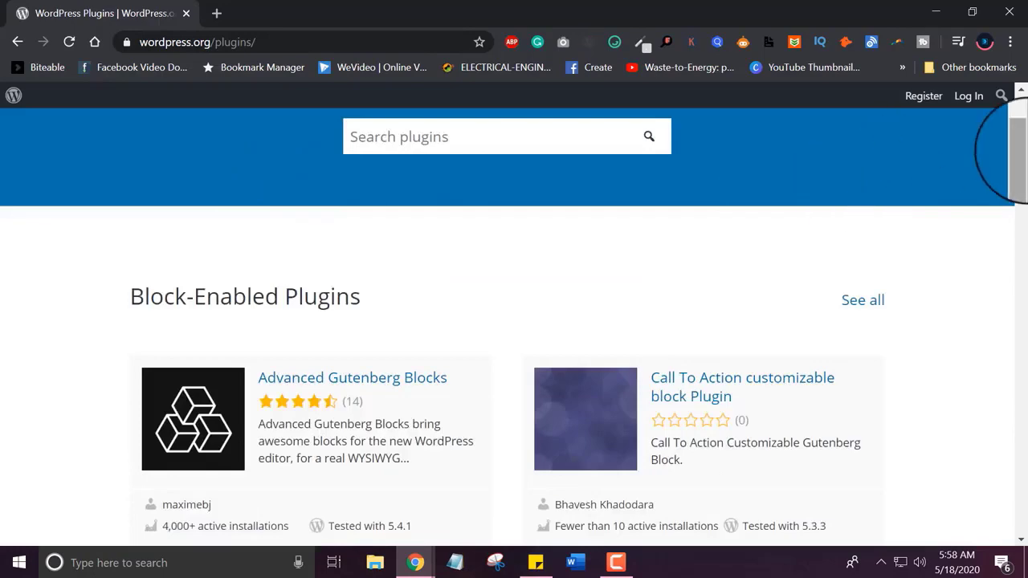
scroll(1020, 197, down, 1)
scroll(1025, 201, down, 3)
drag(1025, 201, 1025, 116)
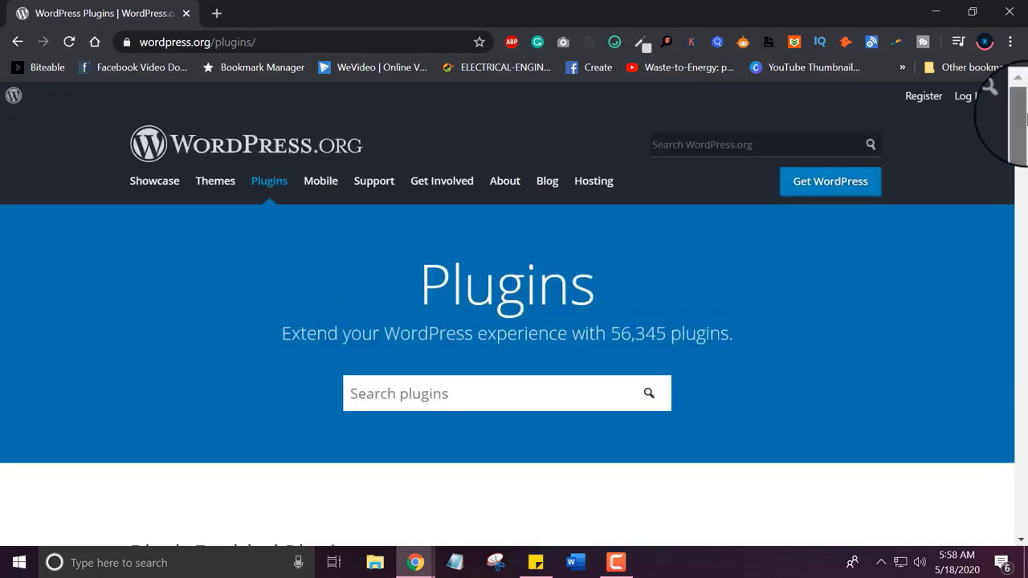
Go to the Get WordPress page and download WordPress 5.4.1.
click(816, 188)
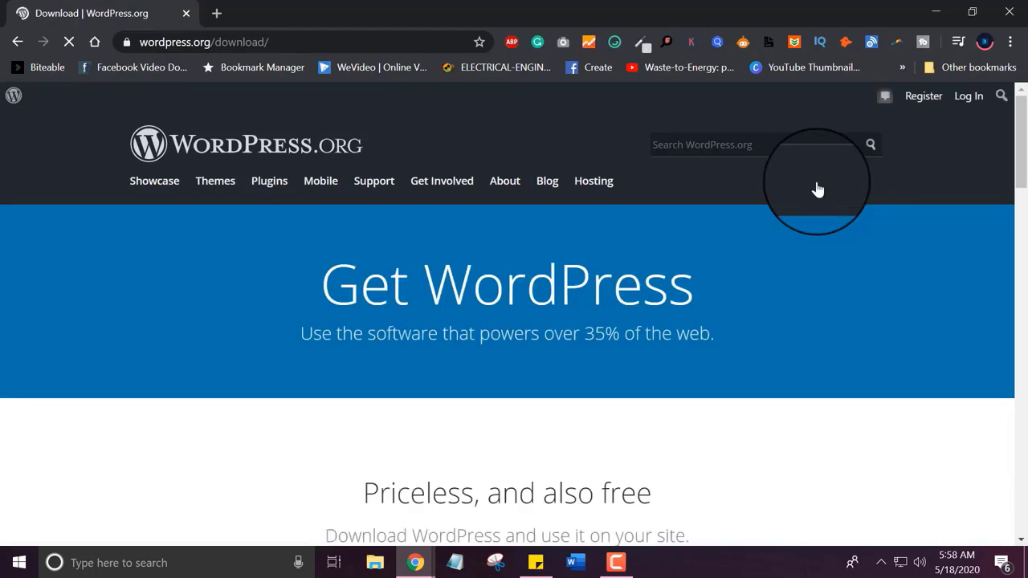
scroll(818, 189, down, 5)
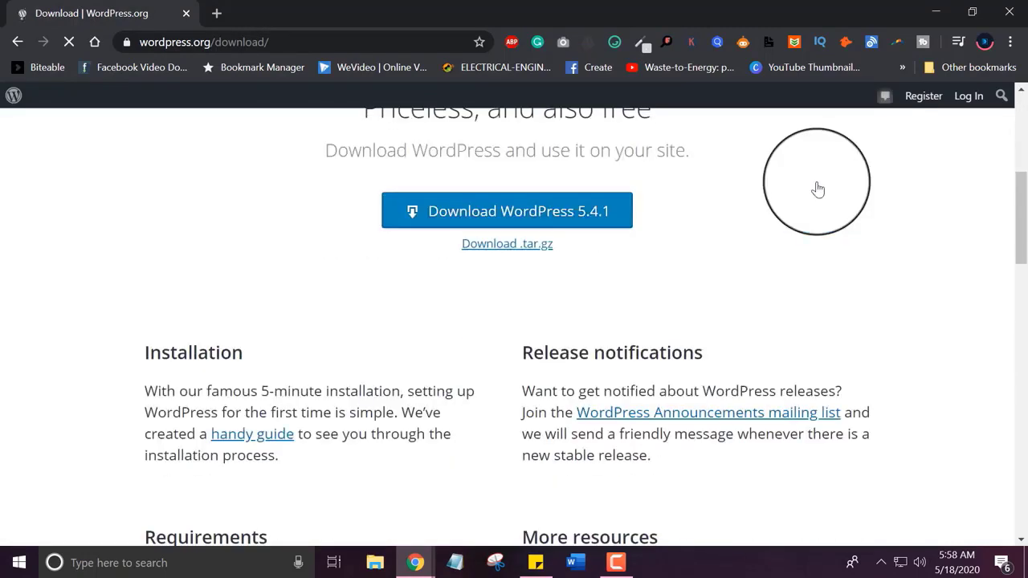
click(536, 224)
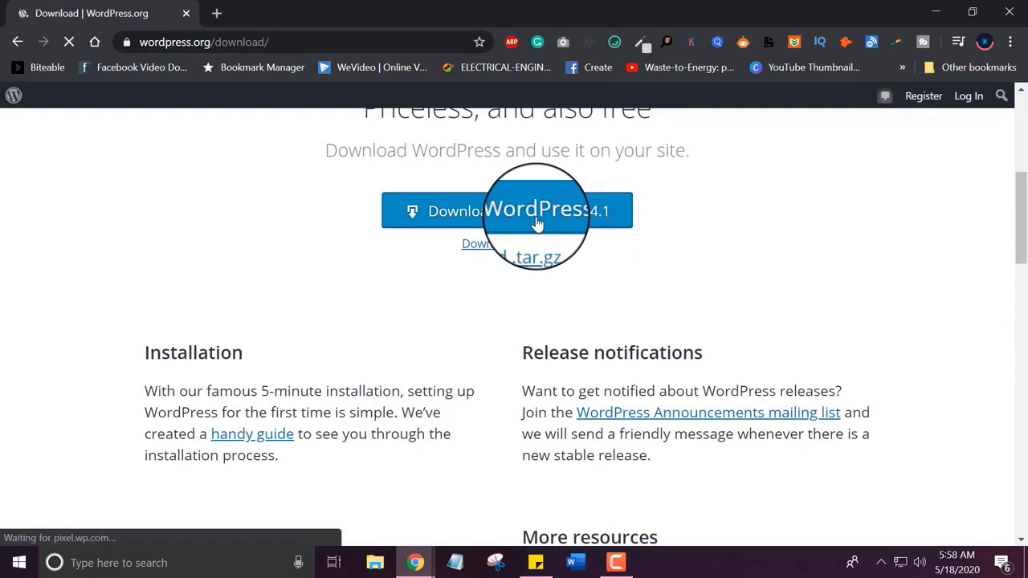
click(248, 42)
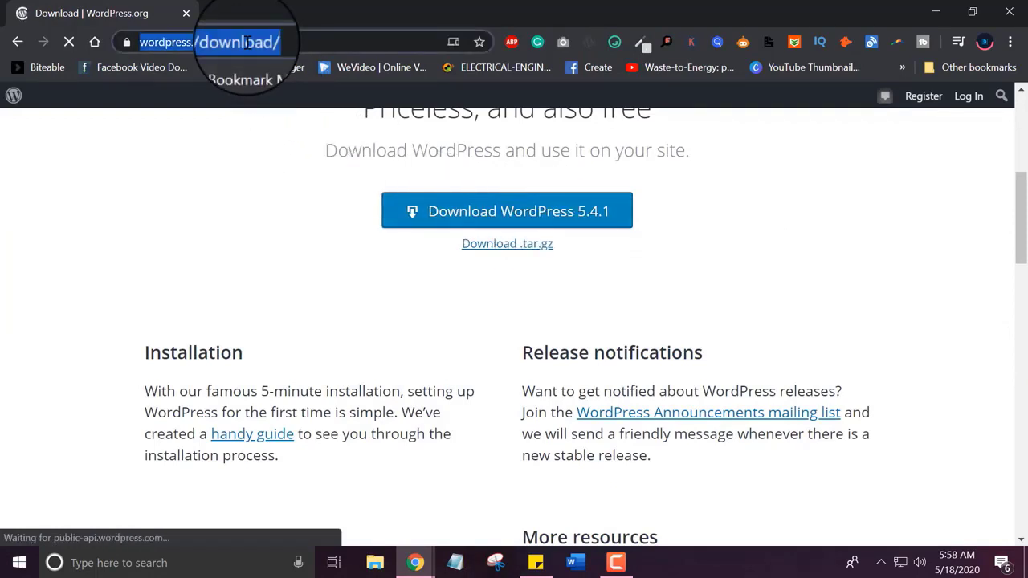
Load wordpress.com in the browser.
text(wordpress.org)
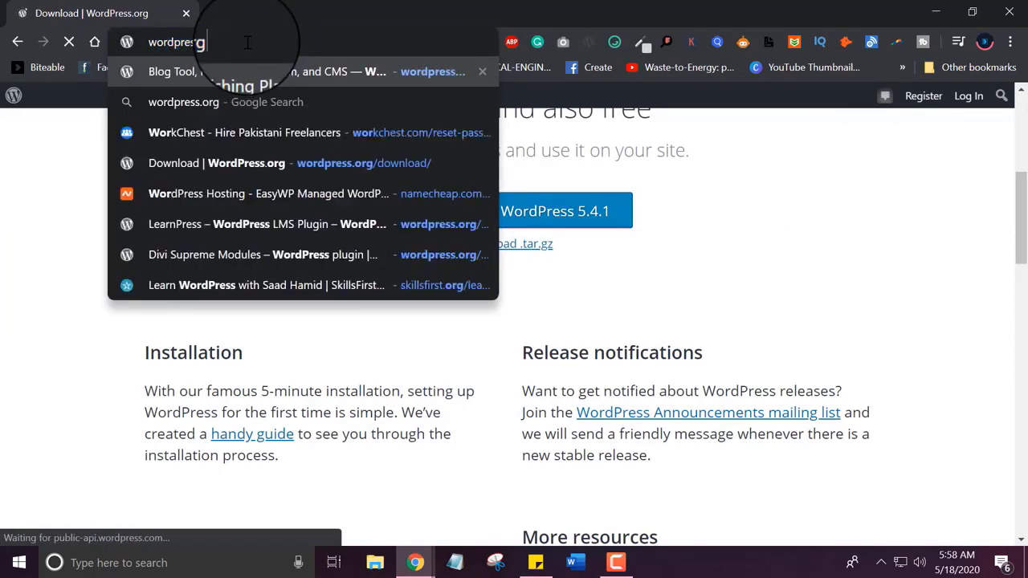
key(BackSpace)
key(BackSpace)
key(BackSpace)
text(co)
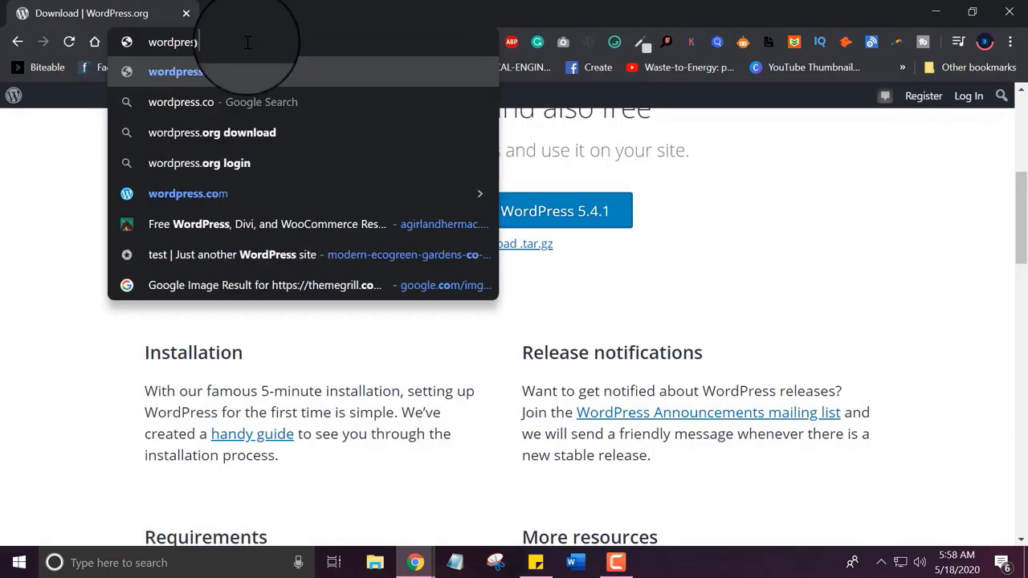
key(Return)
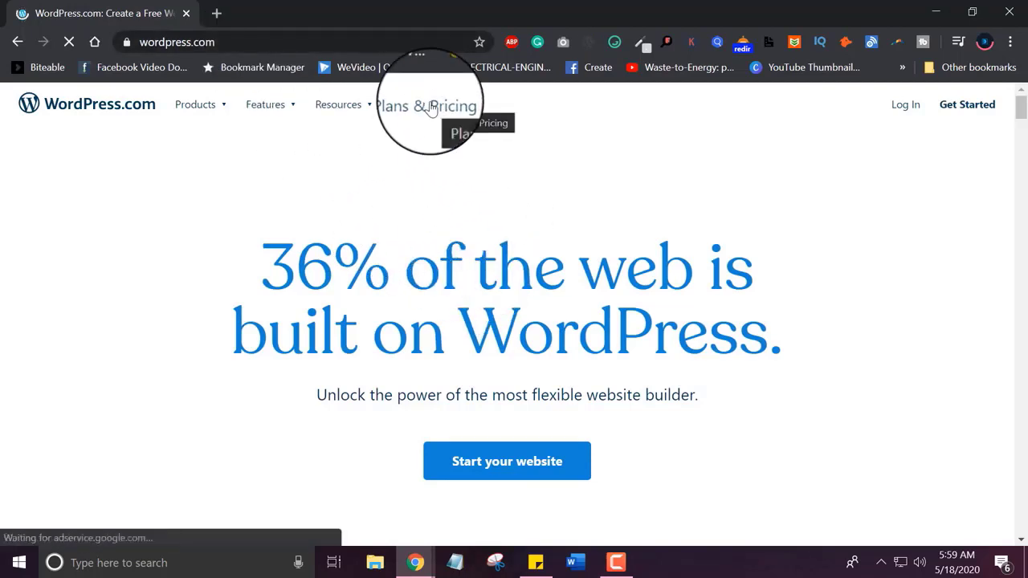
Open WordPress.com's Plans & Pricing page from the navigation menu.
mouse_move(353, 110)
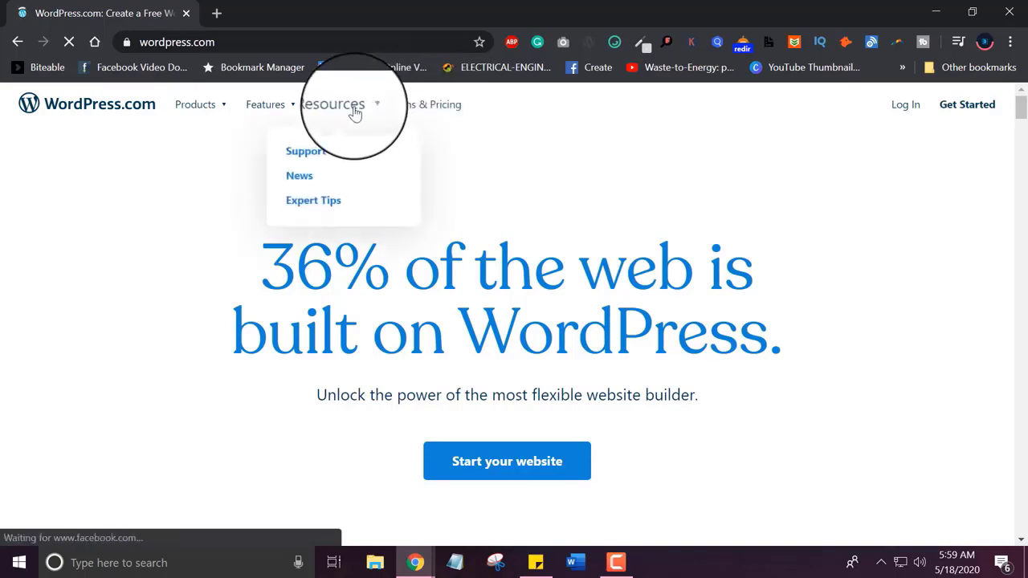
mouse_move(277, 111)
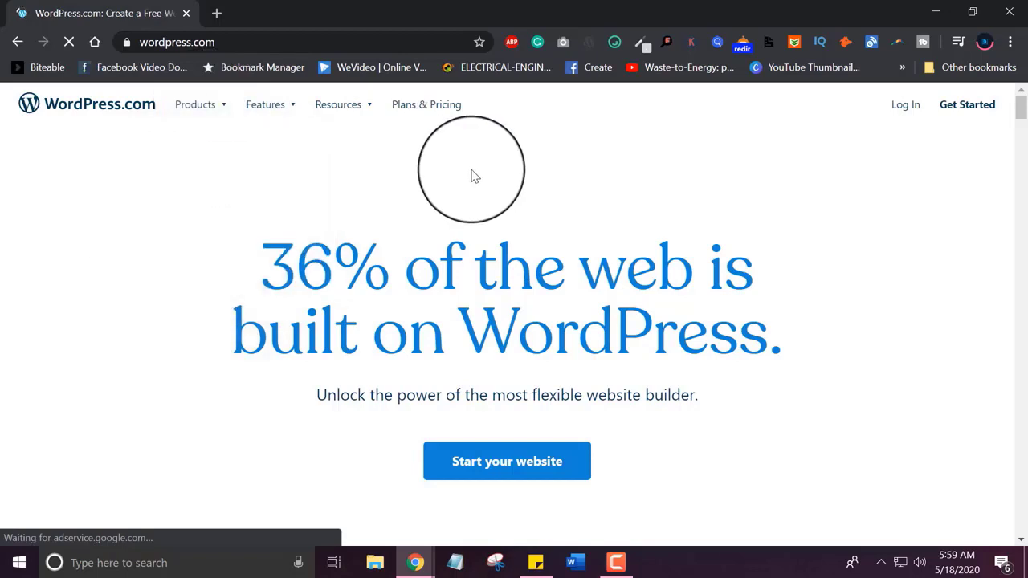
click(445, 112)
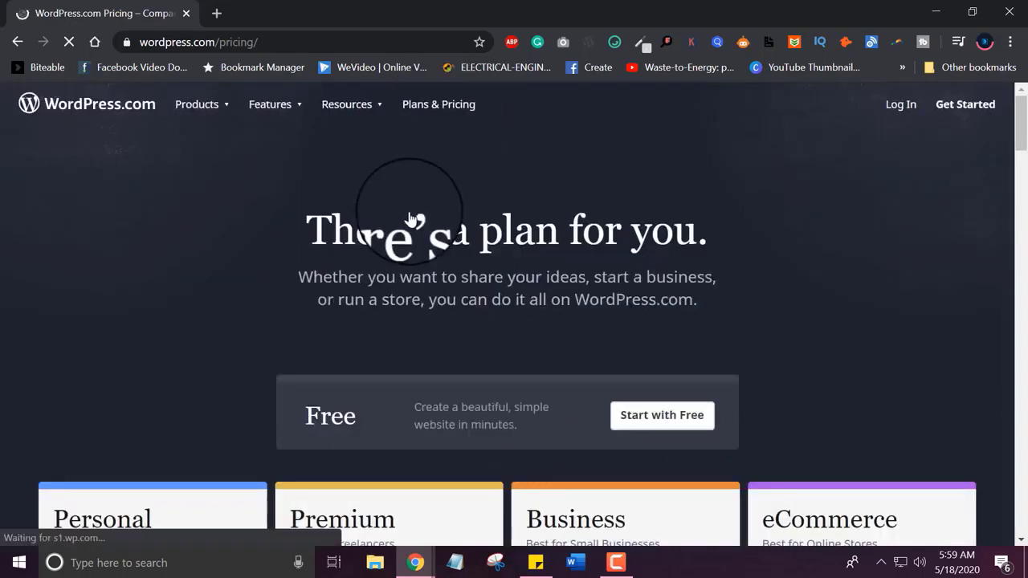
Scroll the plan comparison table to the $4, $8, $25 and $45 Sign Up row, storage 3–200 GB.
scroll(412, 221, down, 1)
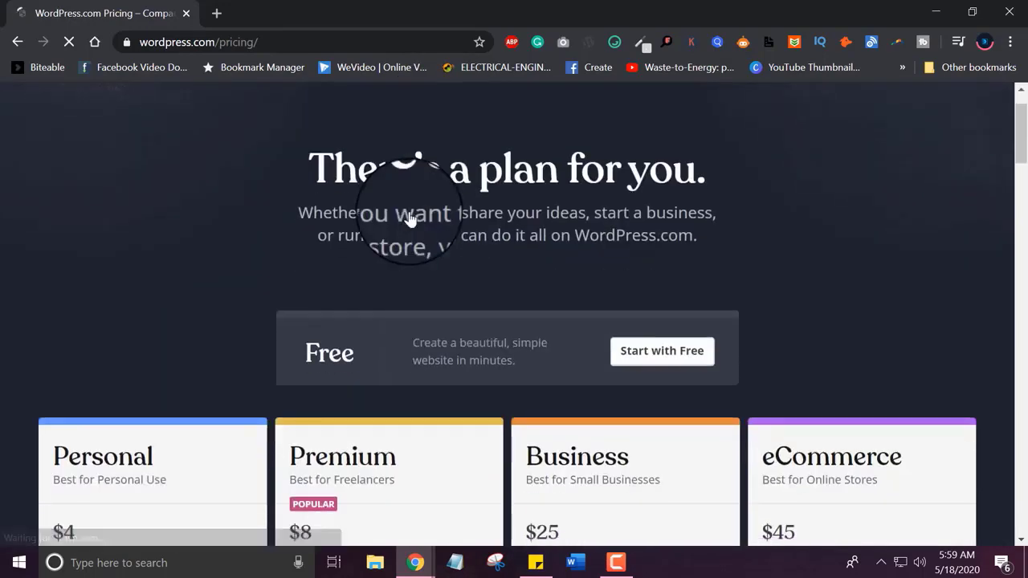
scroll(1026, 153, down, 4)
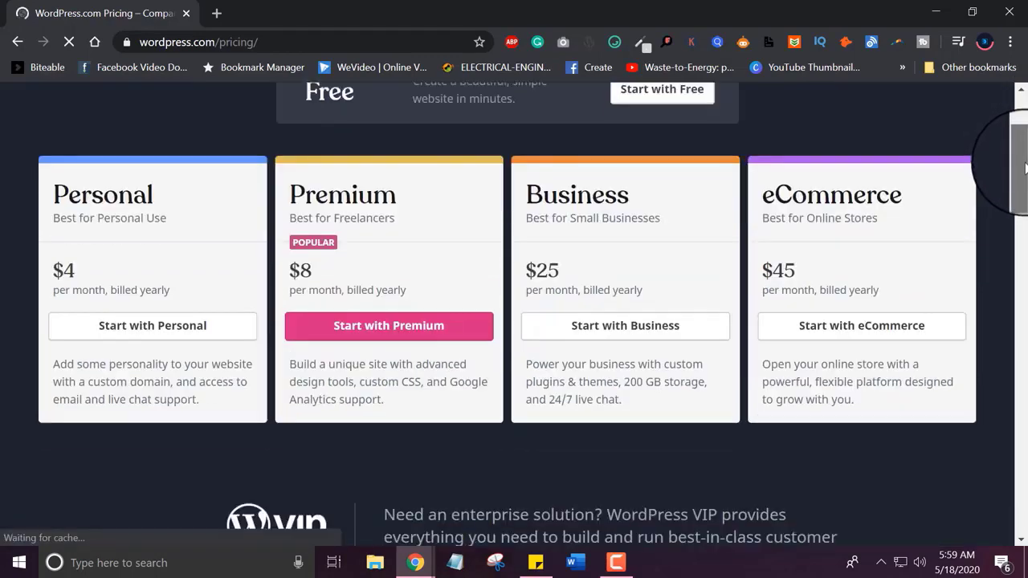
drag(1026, 167, 1025, 164)
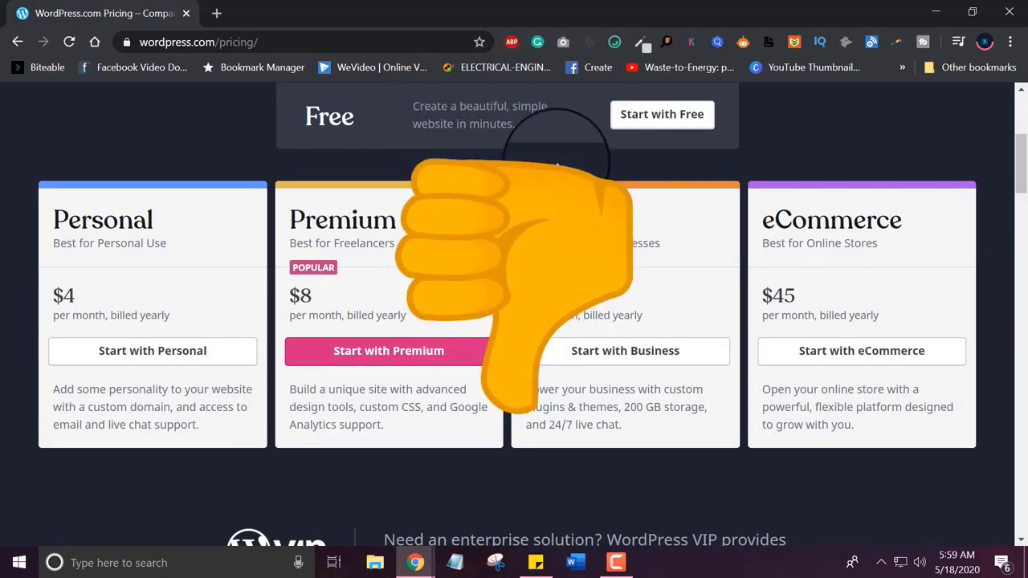
scroll(1025, 160, up, 1)
drag(1025, 161, 1024, 163)
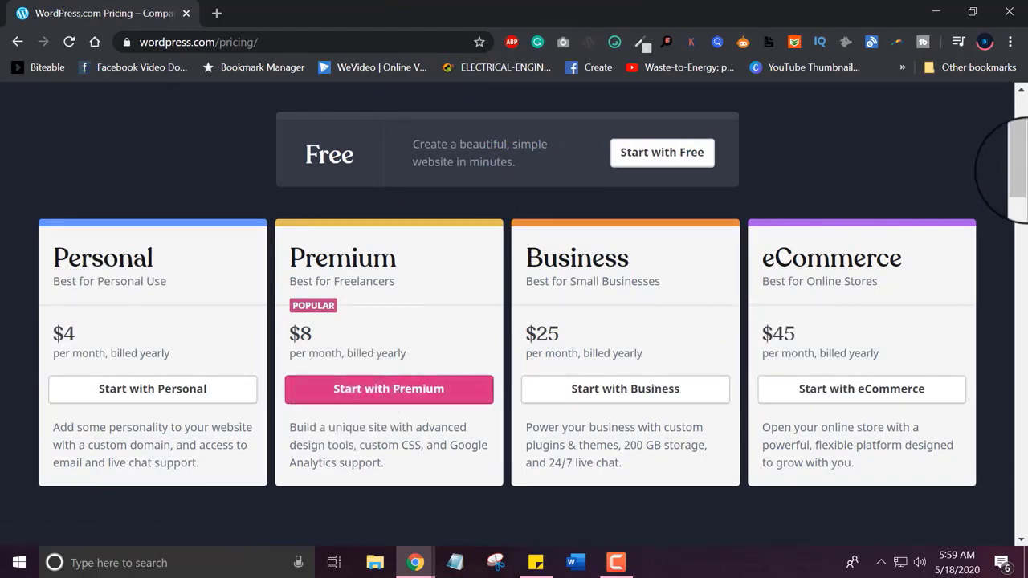
drag(1019, 165, 1022, 259)
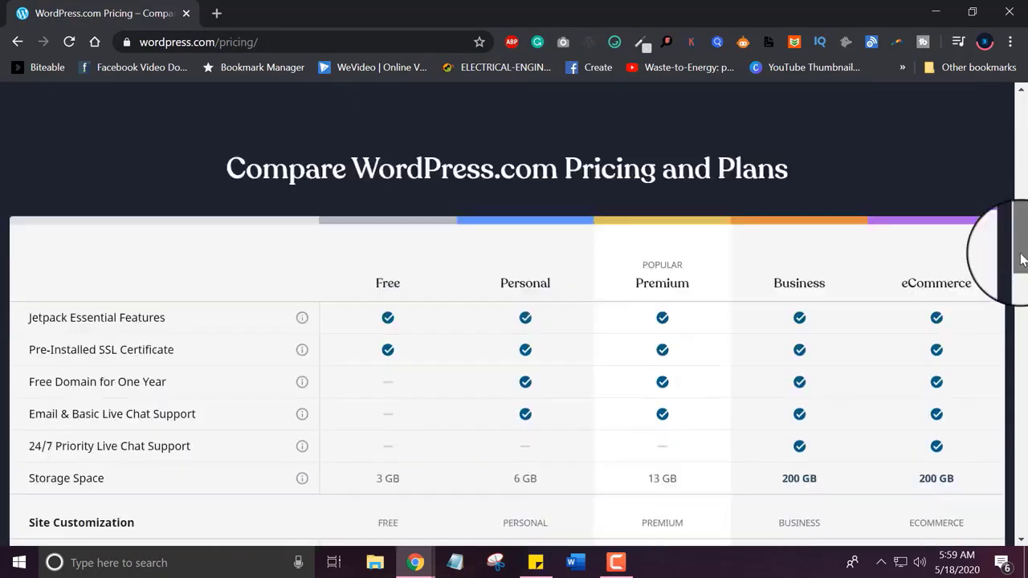
scroll(1021, 258, down, 1)
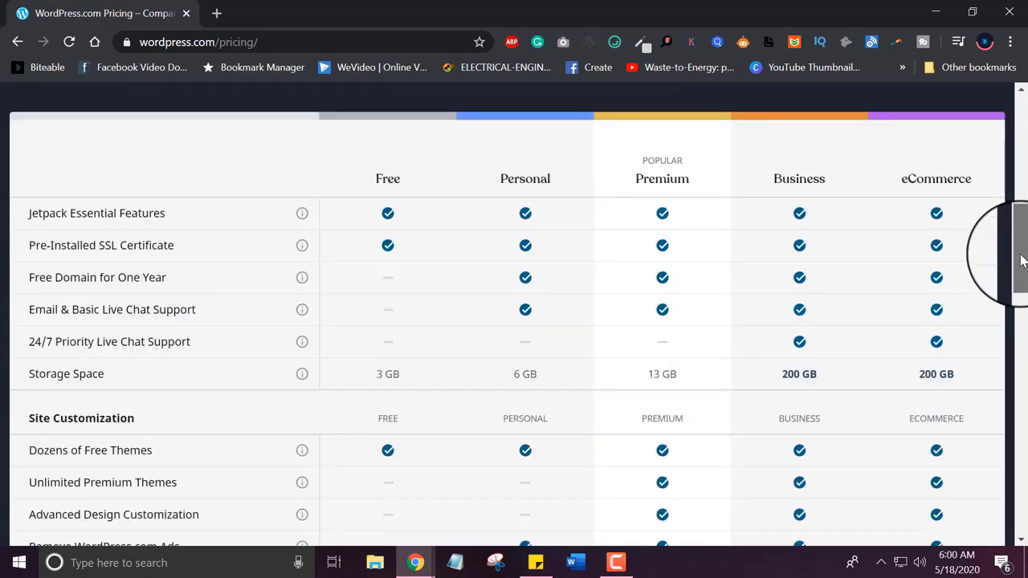
scroll(1021, 259, down, 1)
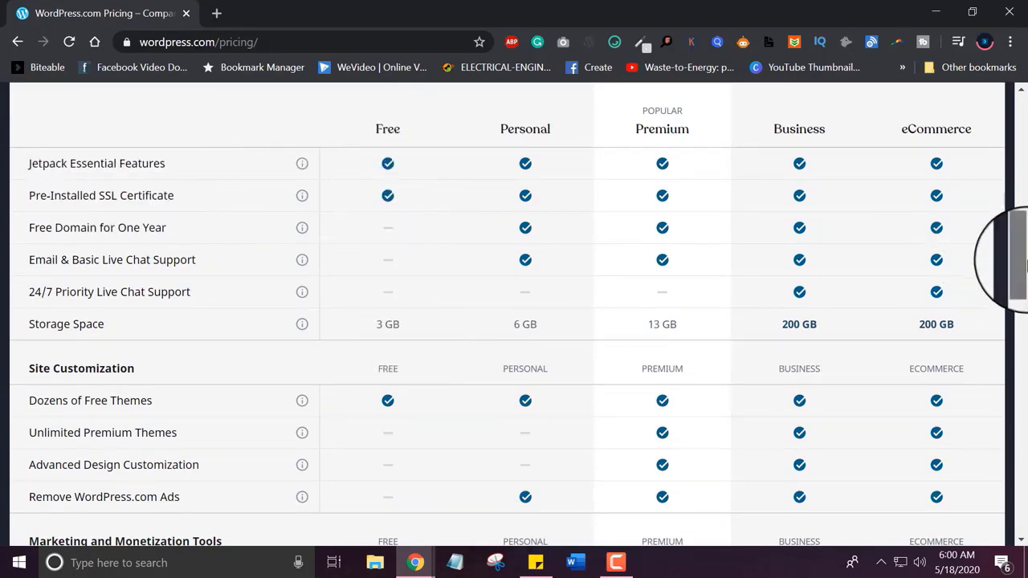
drag(1023, 267, 1020, 372)
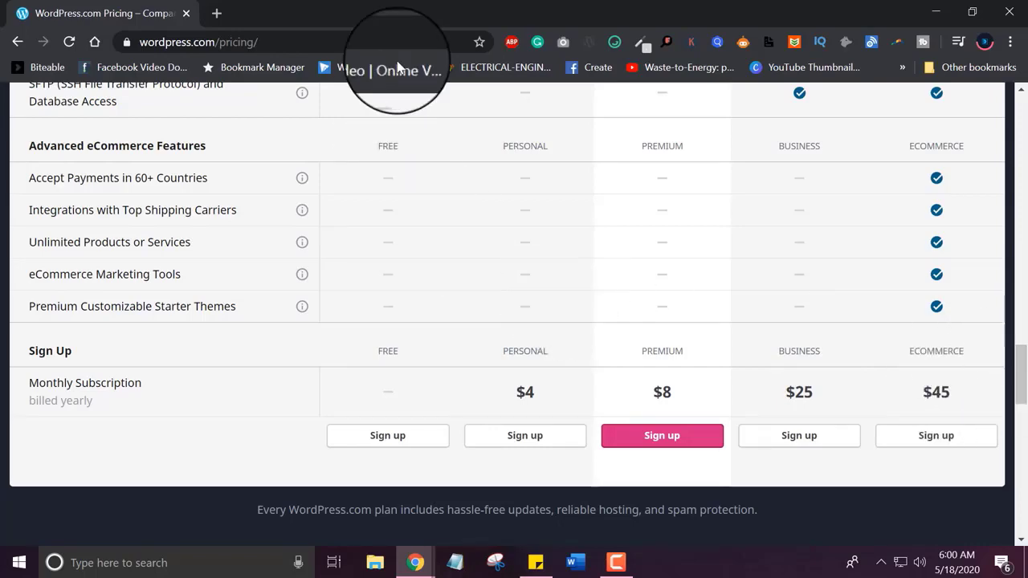
Jump back to the top of the pricing page.
click(1018, 108)
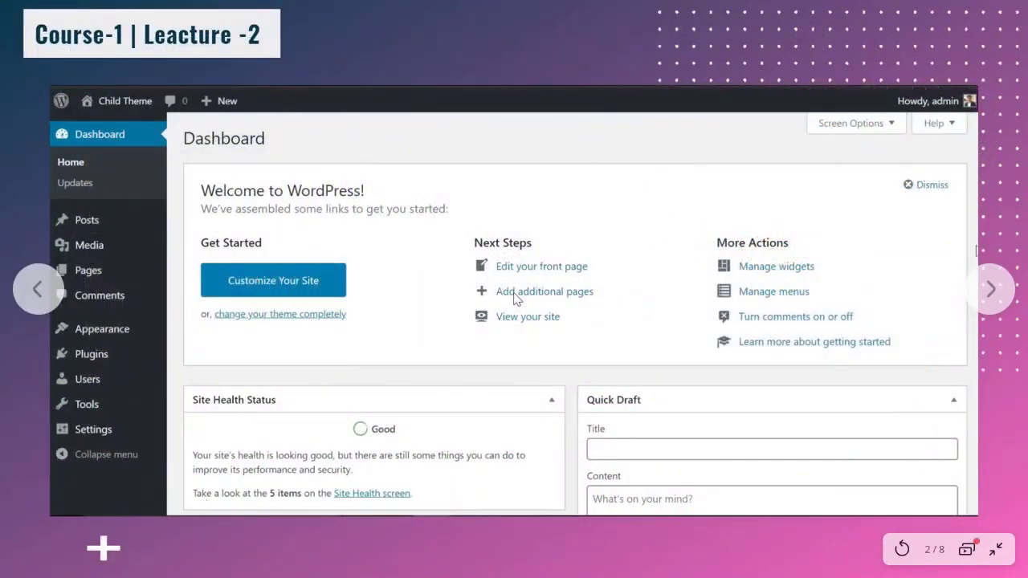
scroll(514, 298, down, 3)
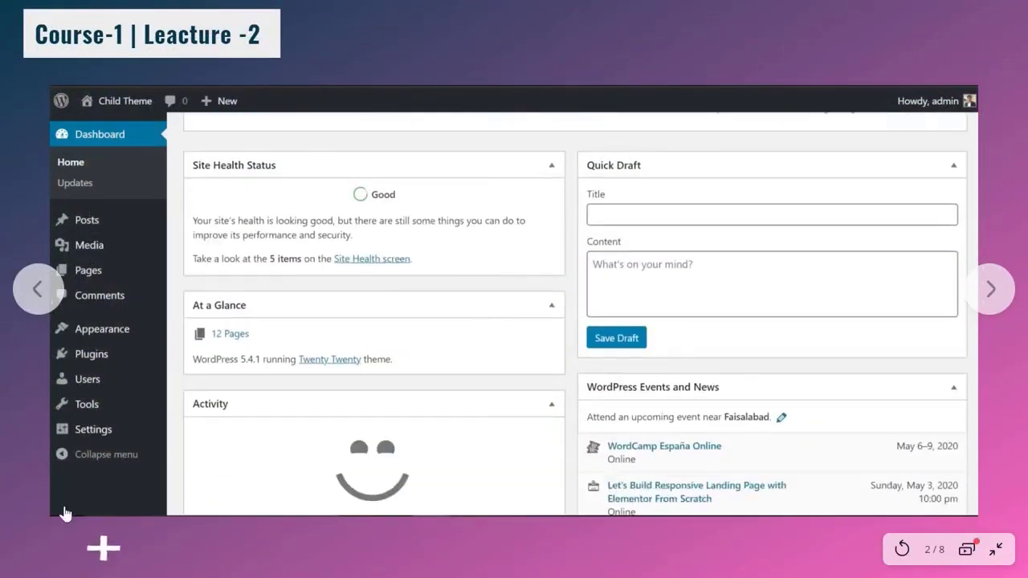
mouse_move(71, 506)
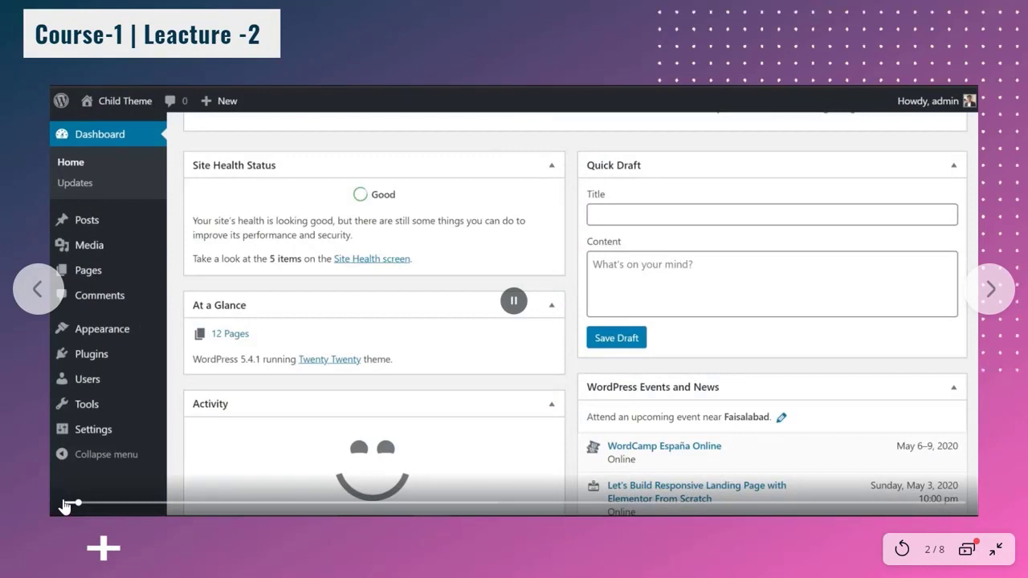
click(515, 309)
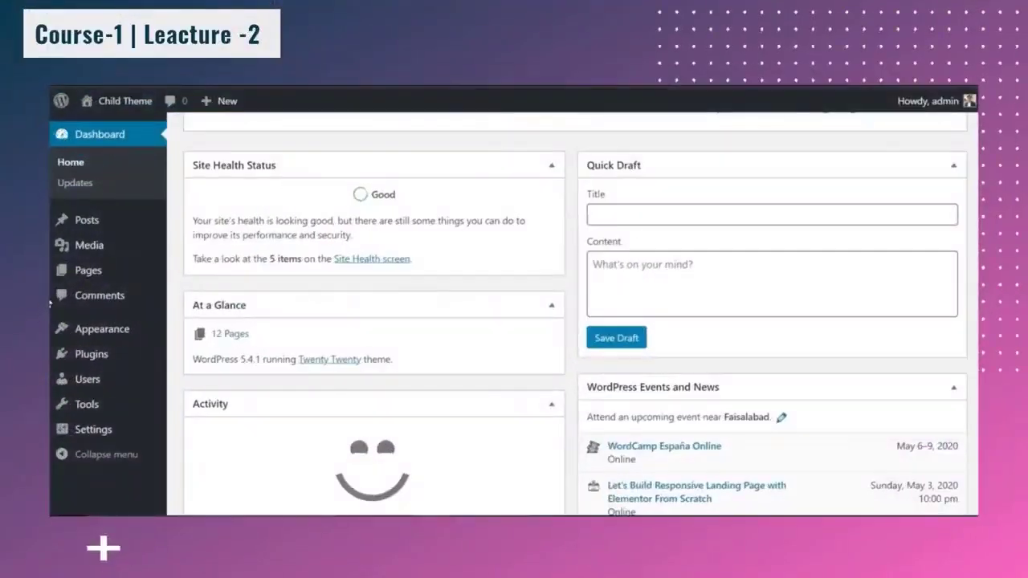
double_click(287, 259)
triple_click(355, 261)
click(370, 259)
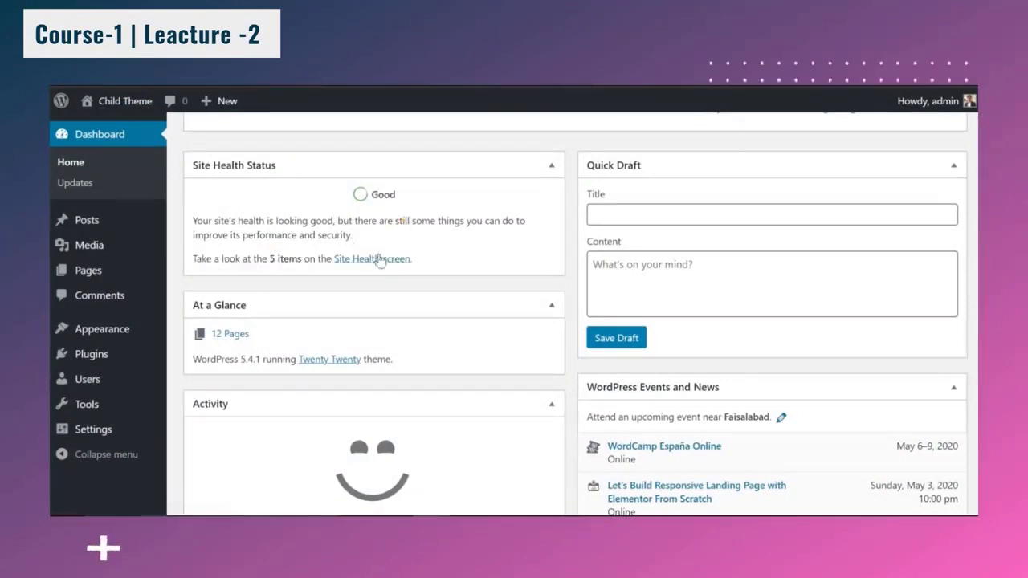
Review Site Health (0 critical issues, 3 recommended improvements), then return to the Dashboard.
click(374, 259)
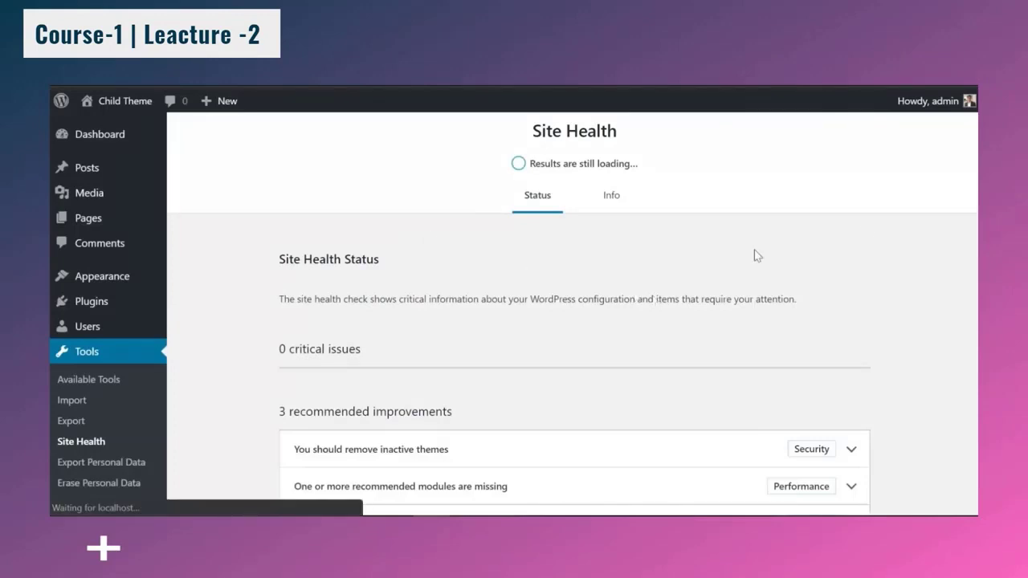
scroll(51, 195, down, 1)
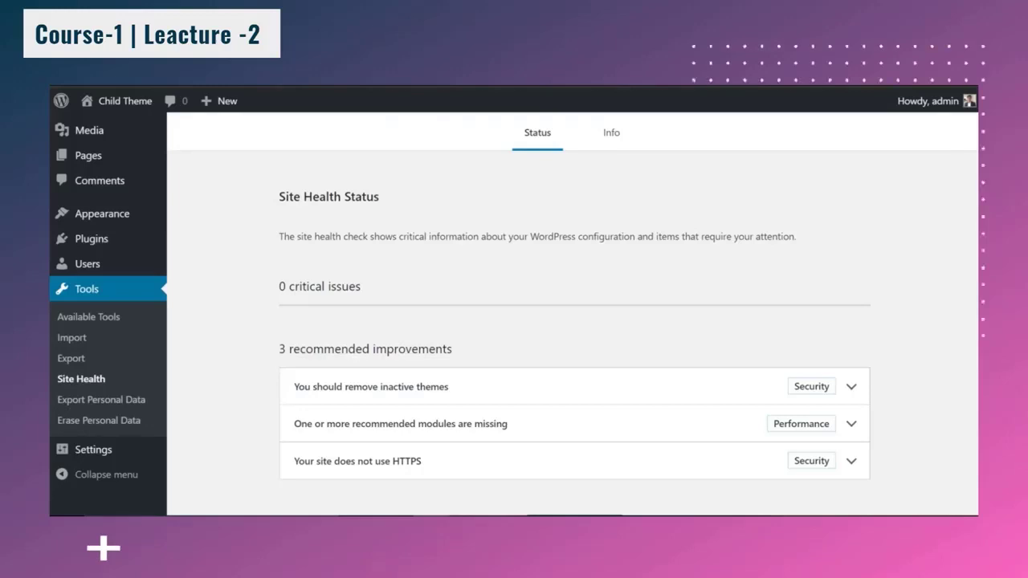
scroll(514, 322, down, 1)
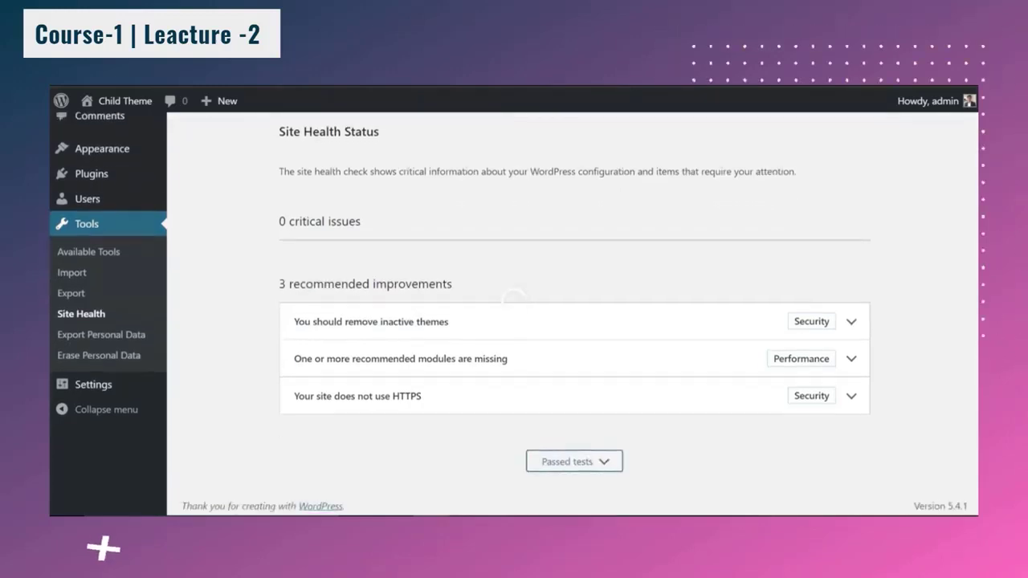
scroll(515, 321, up, 2)
click(71, 137)
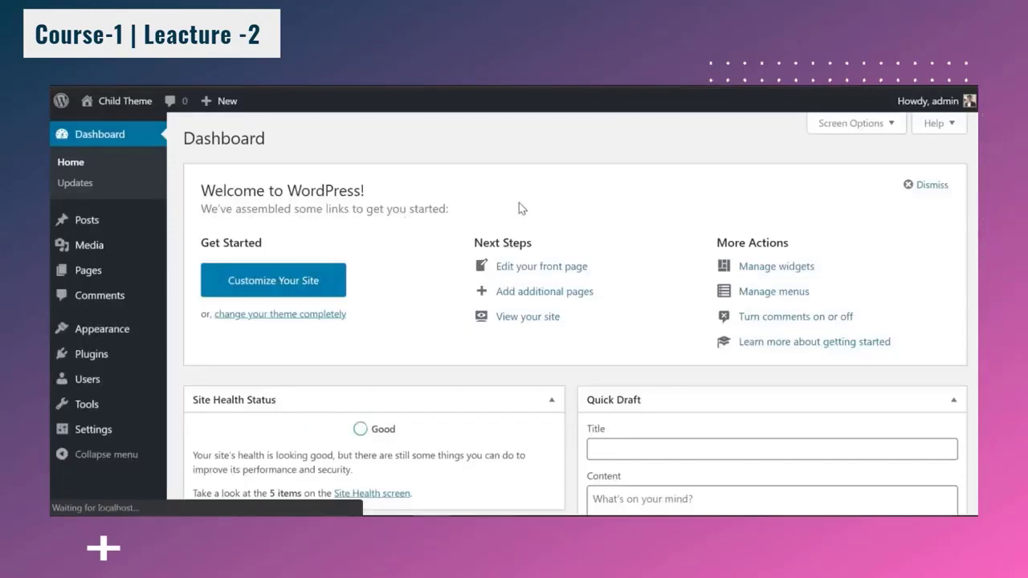
Fill the Quick Draft with title 'Your title goes here' and content 'paragraph two'.
scroll(519, 205, down, 1)
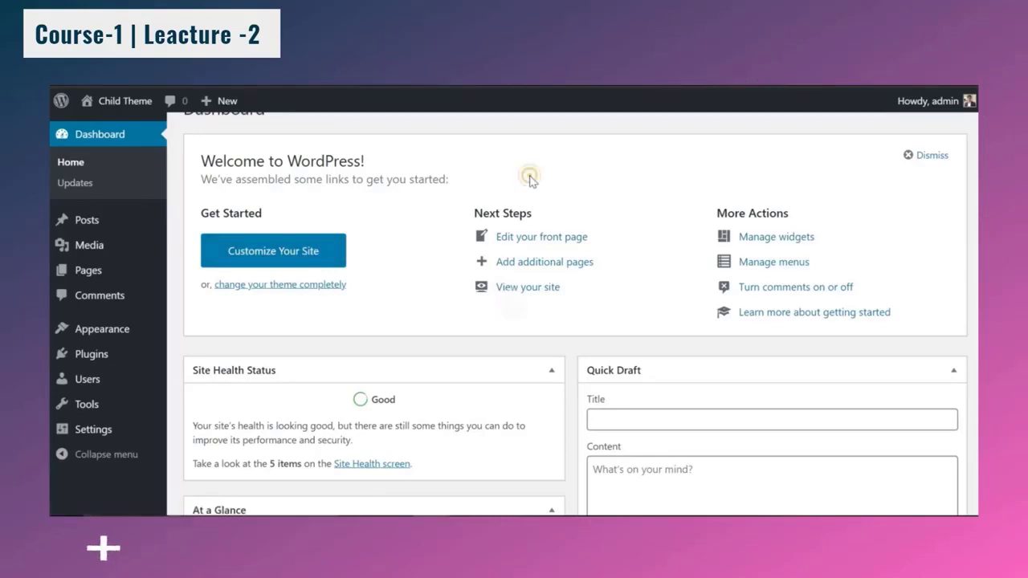
scroll(530, 182, down, 3)
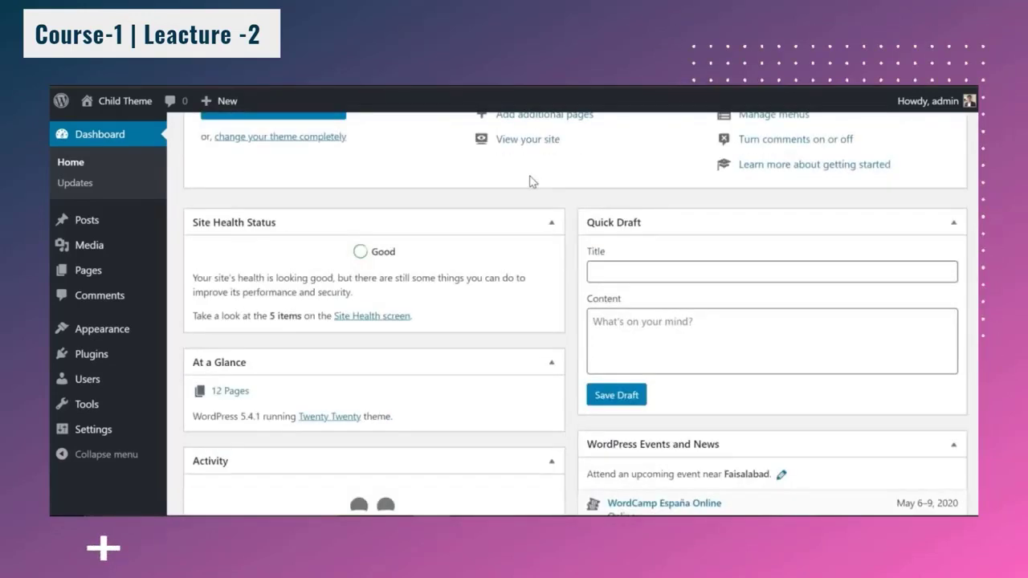
scroll(530, 181, down, 1)
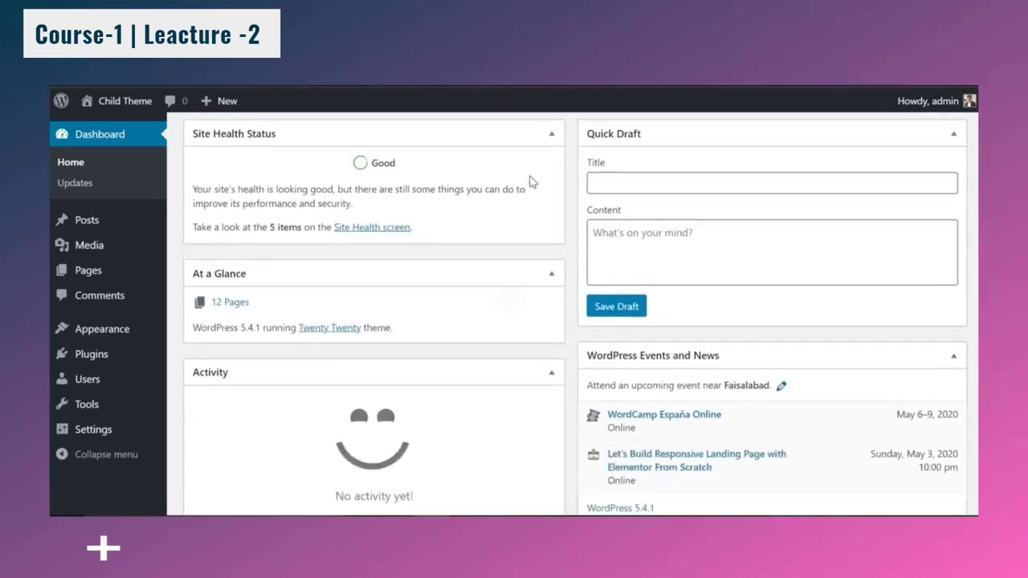
click(620, 184)
text(Your ti)
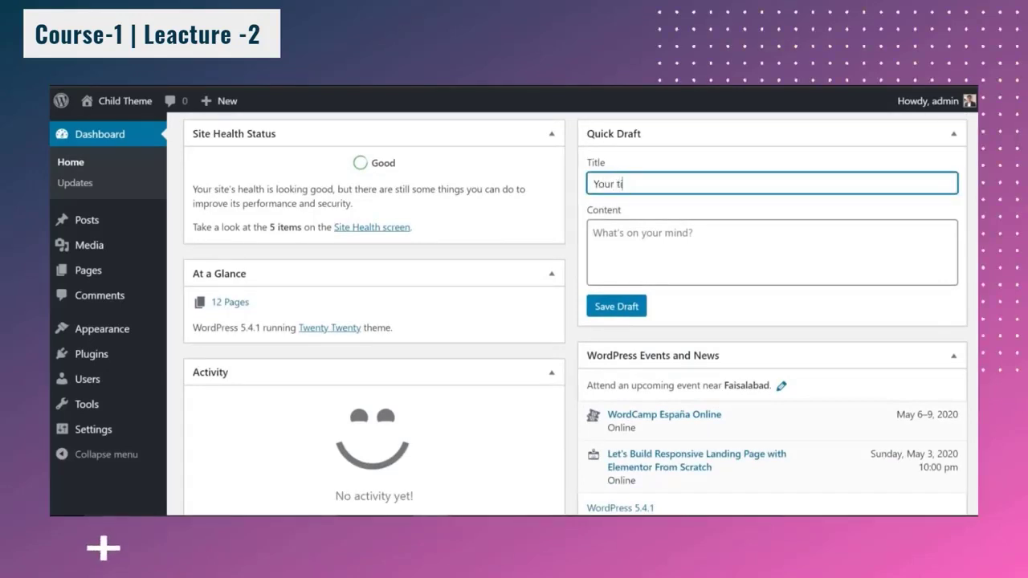
text(tle goes here)
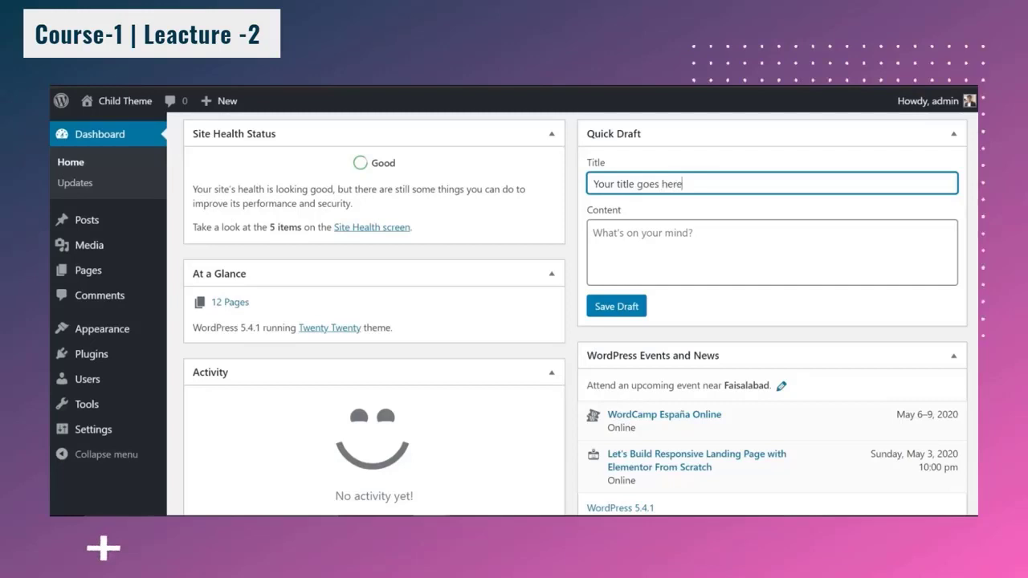
key(Tab)
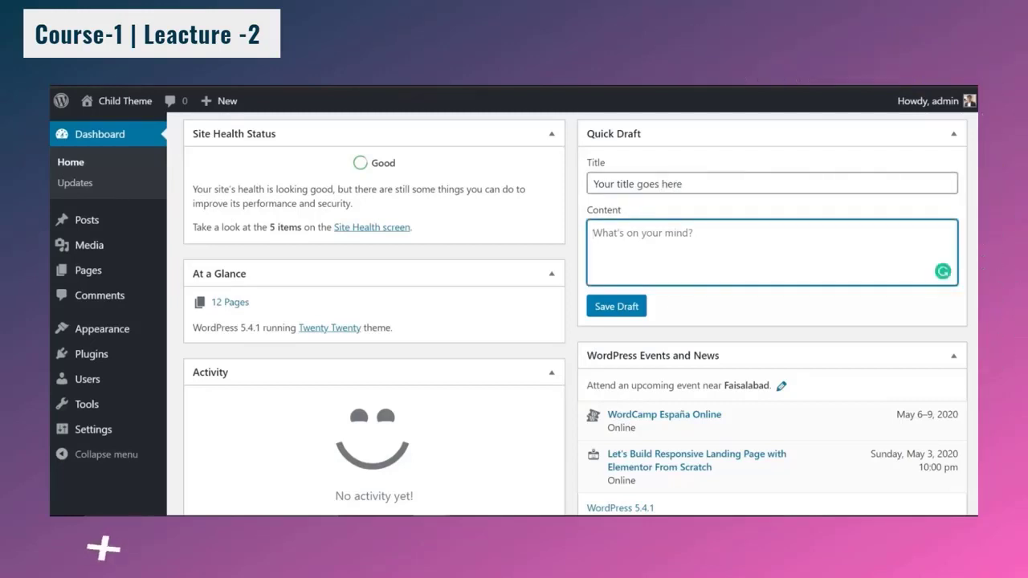
text(aragra)
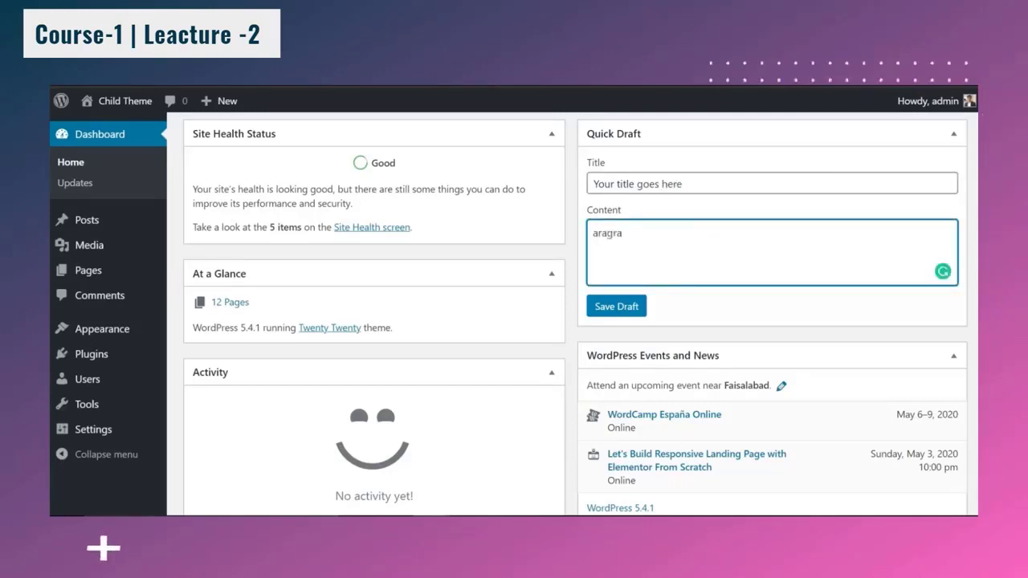
key(ctrl+a)
text(para)
text(graph two)
scroll(680, 262, down, 2)
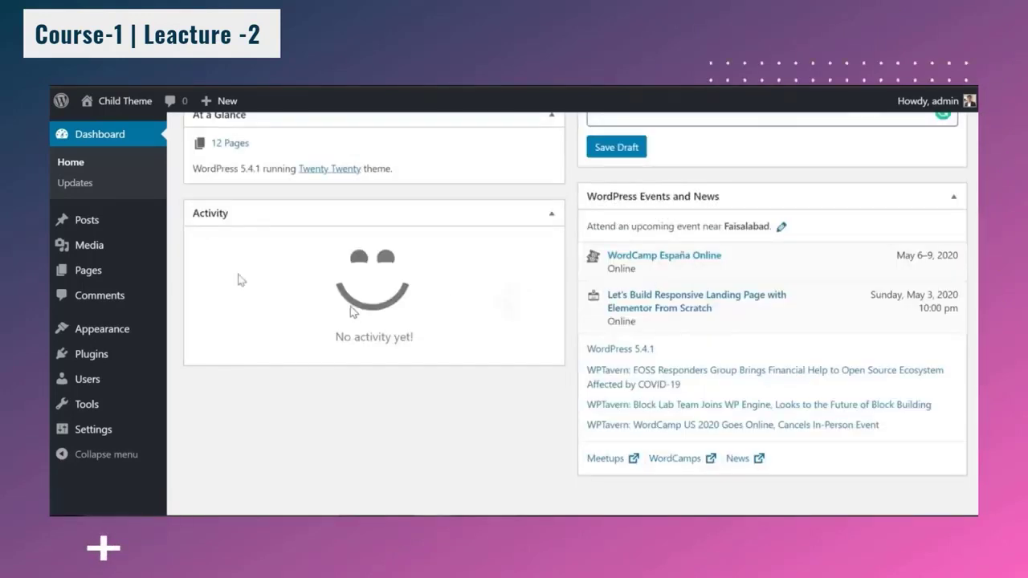
On the Categories page, start renaming Uncategorized via Quick Edit, then cancel it.
click(108, 223)
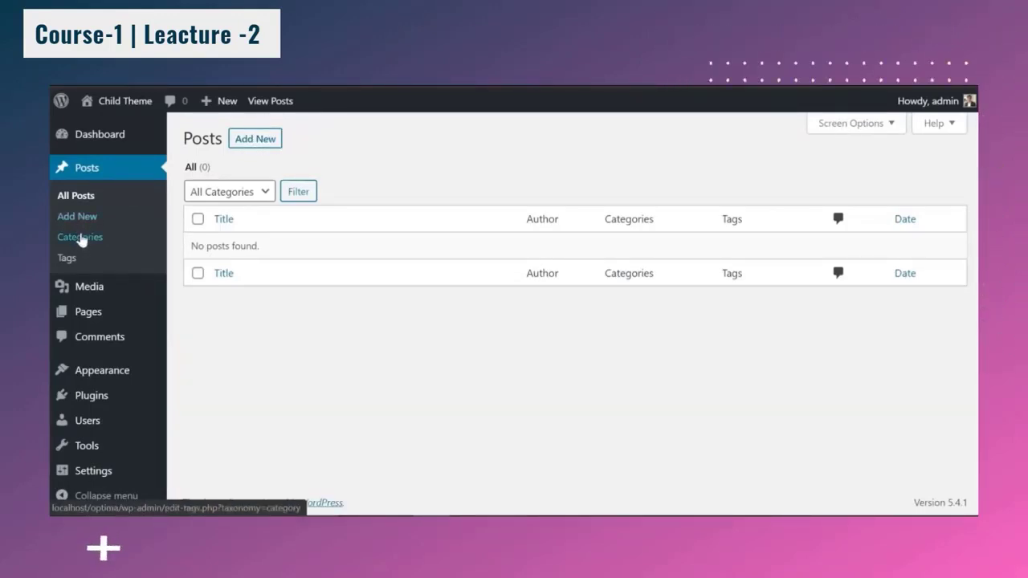
click(80, 240)
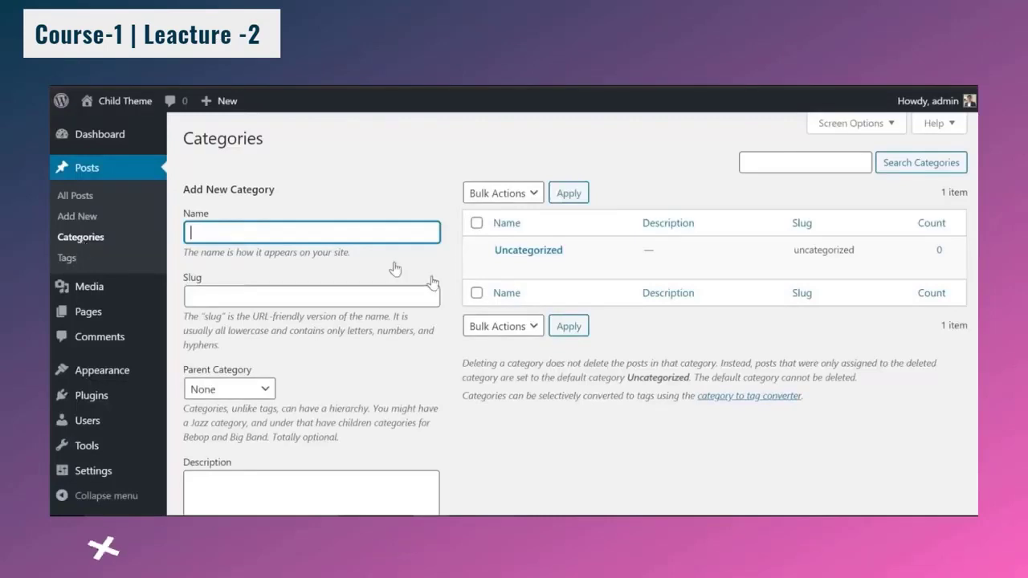
click(561, 267)
double_click(563, 273)
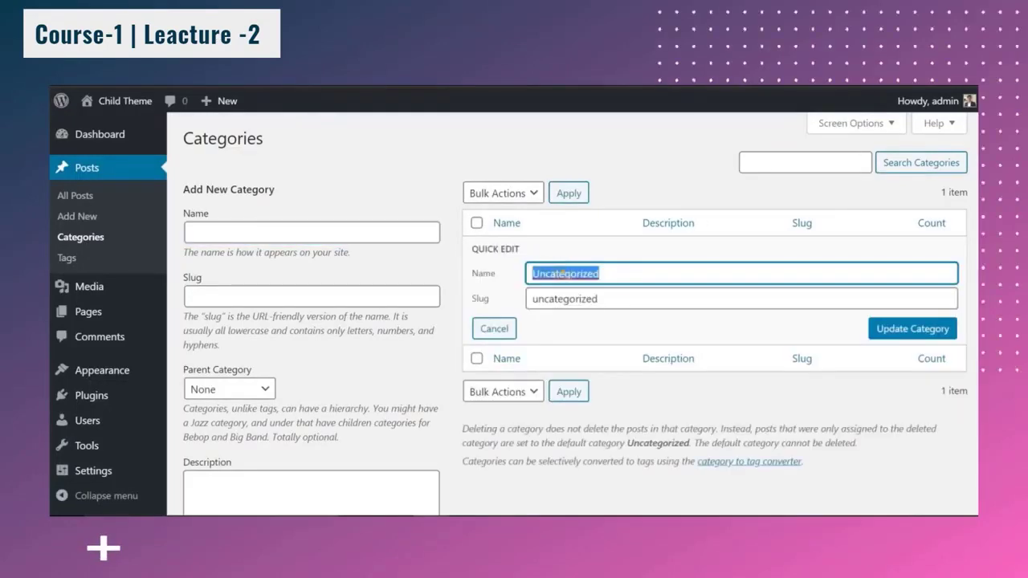
text(new catego)
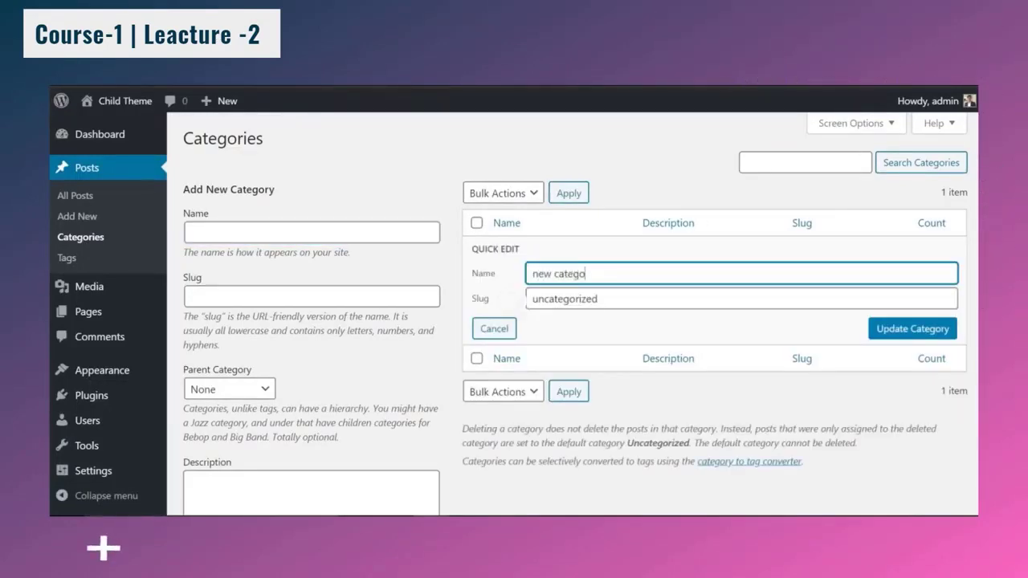
key(ctrl+a)
key(ctrl+c)
key(Tab)
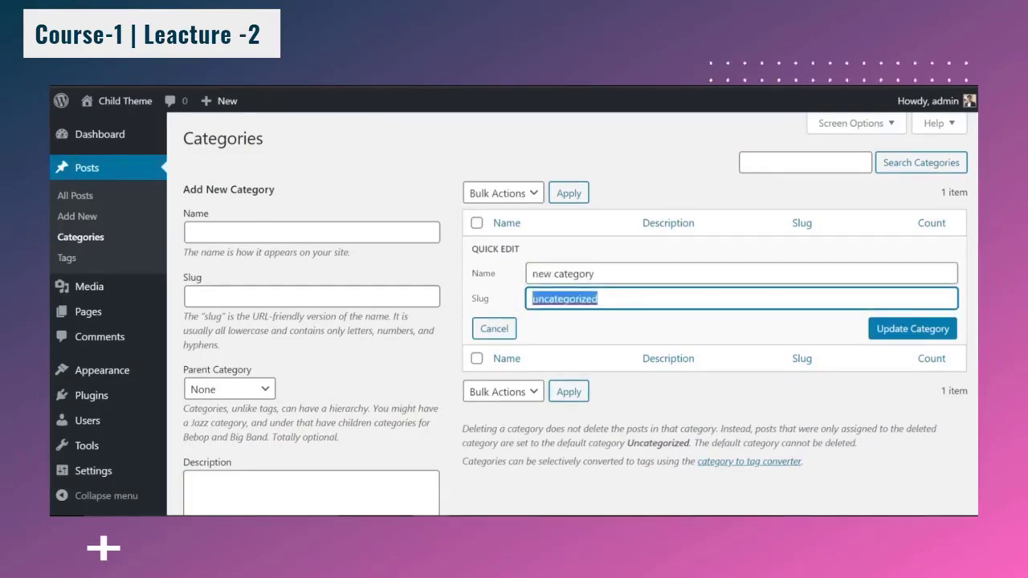
key(ctrl+v)
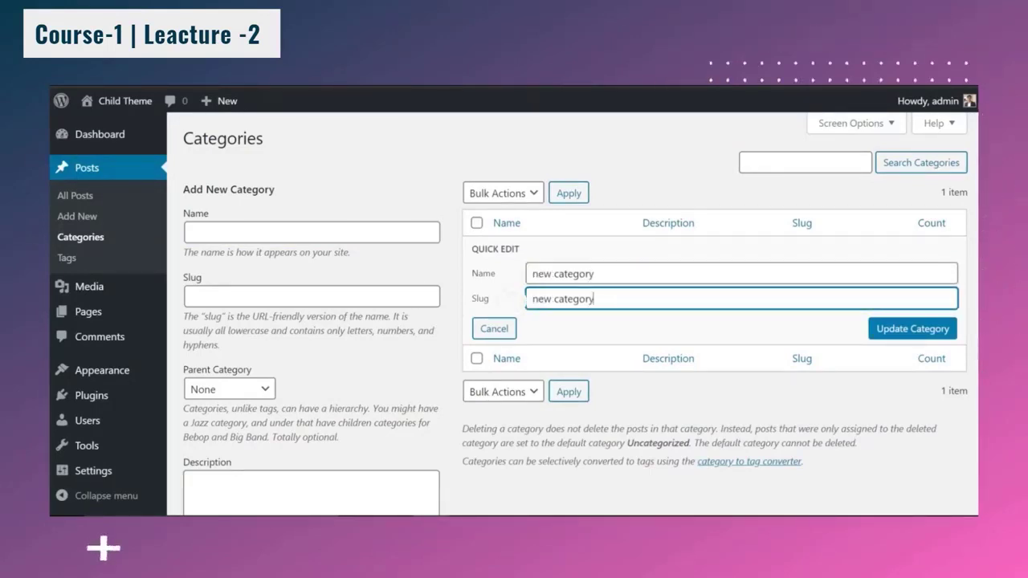
click(494, 328)
Enter 'new' as both name and slug in the Add New Category form.
click(261, 230)
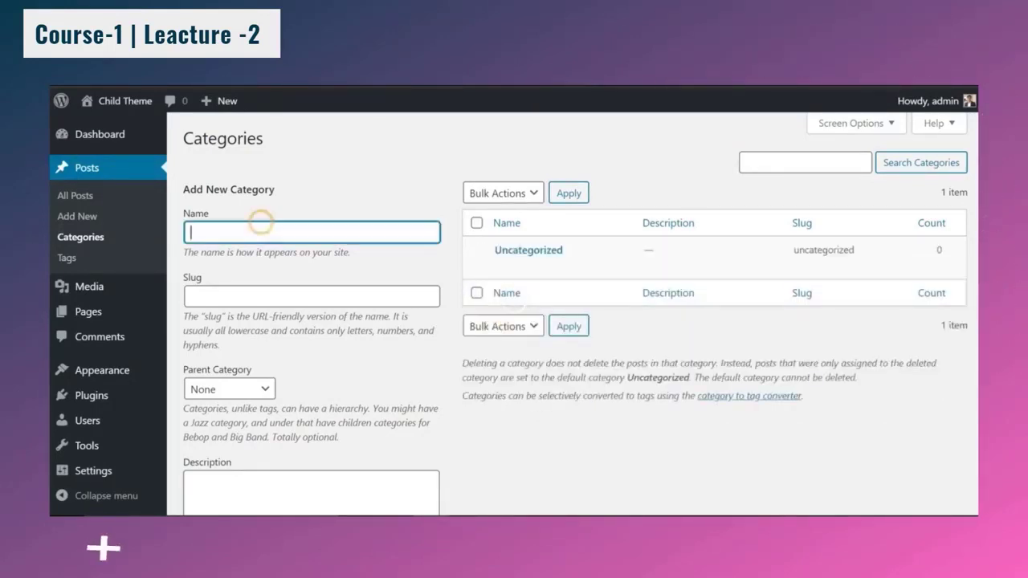
text(new)
key(Tab)
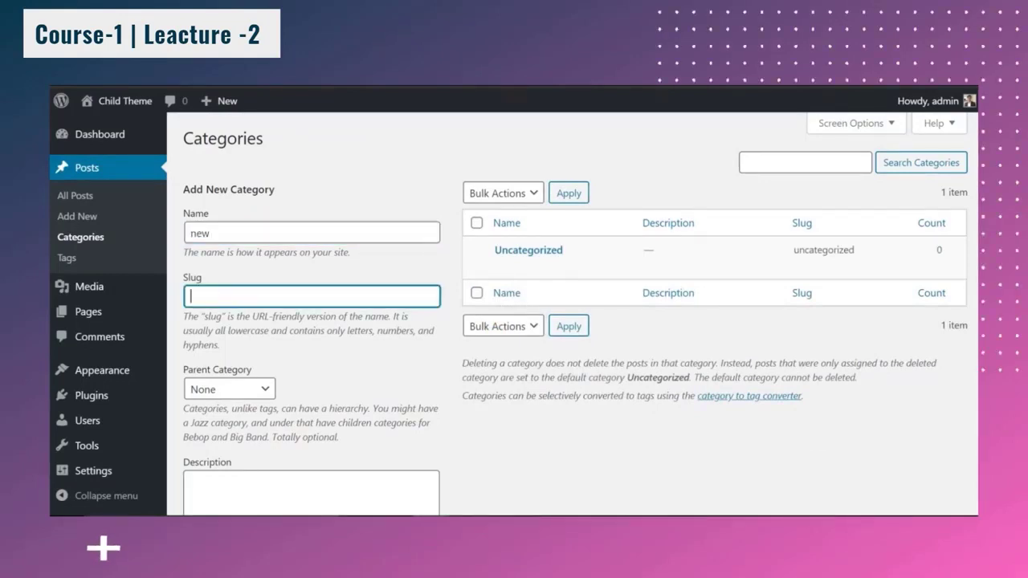
text(new)
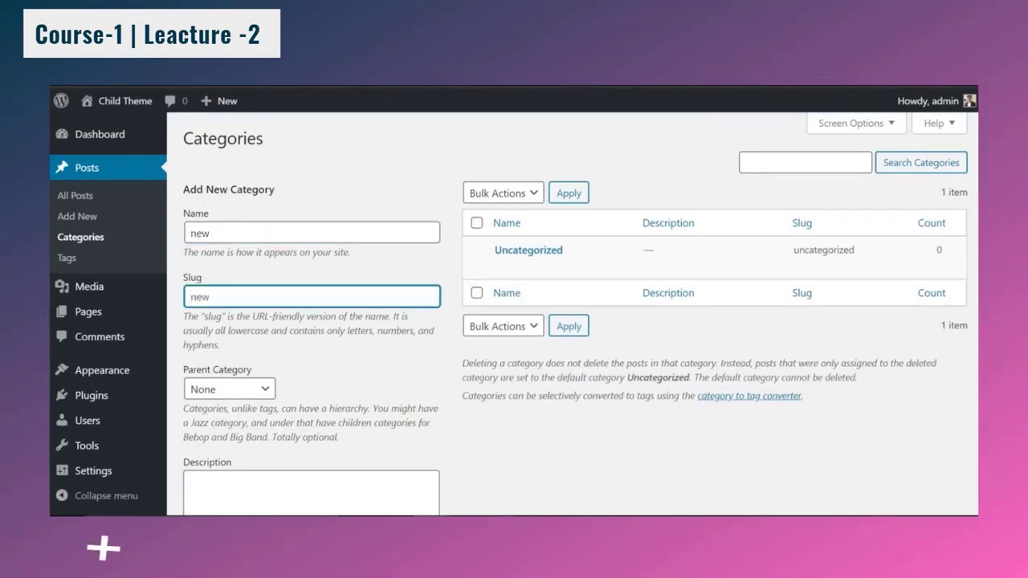
click(237, 397)
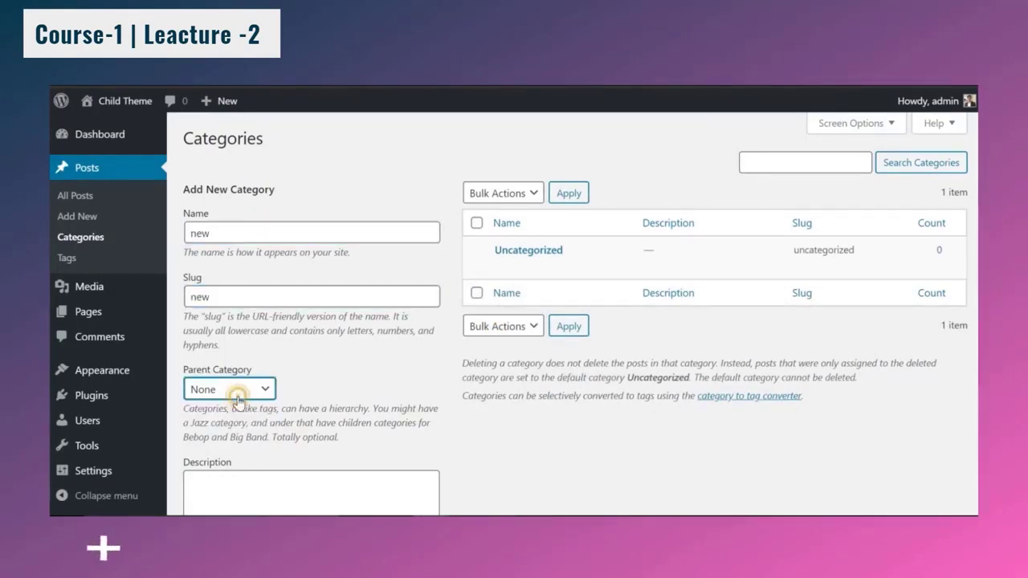
Browse the Media Library grid.
click(94, 291)
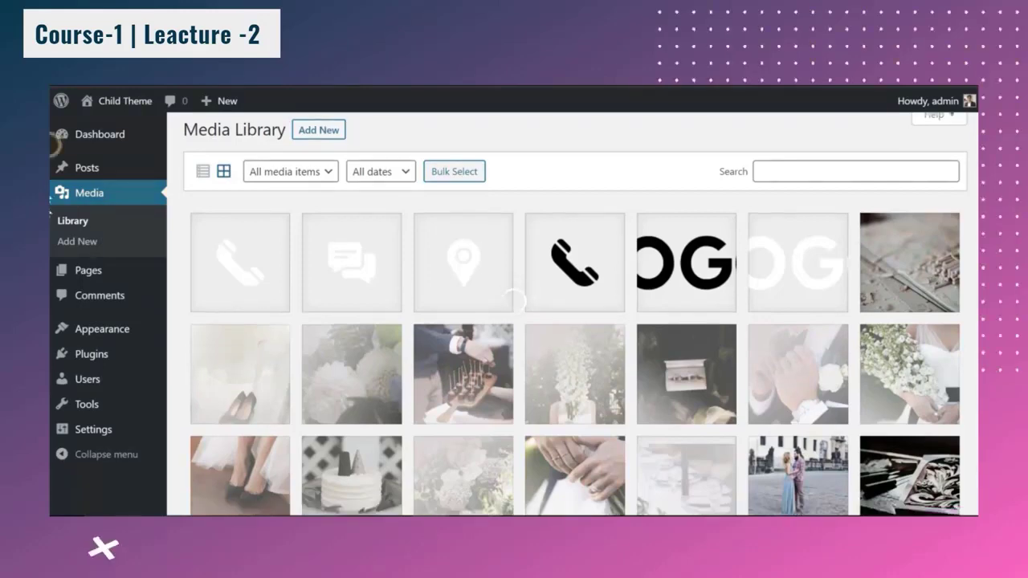
scroll(501, 299, down, 10)
scroll(501, 300, up, 10)
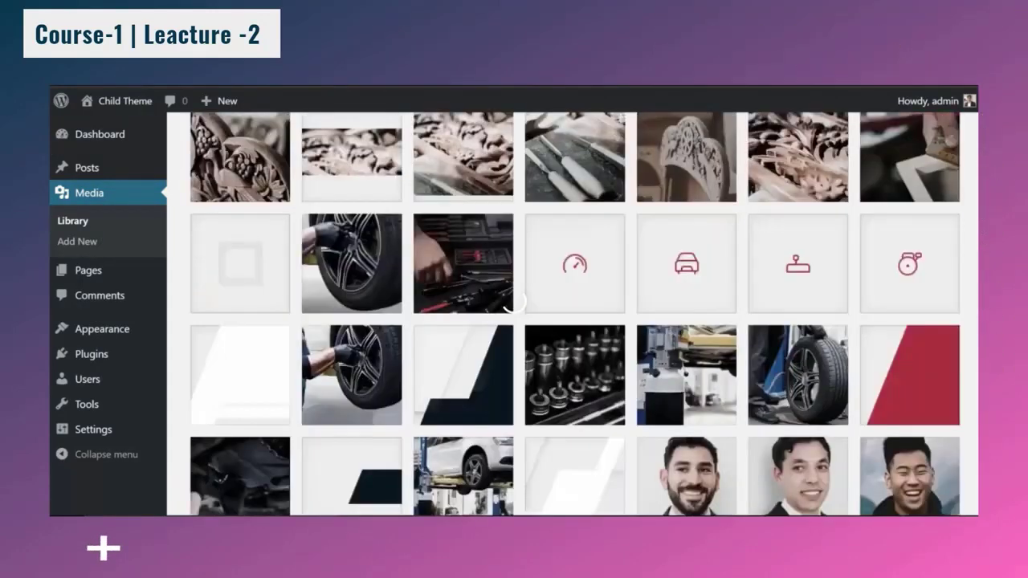
Show All Pages and scan the 12 published pages.
click(101, 278)
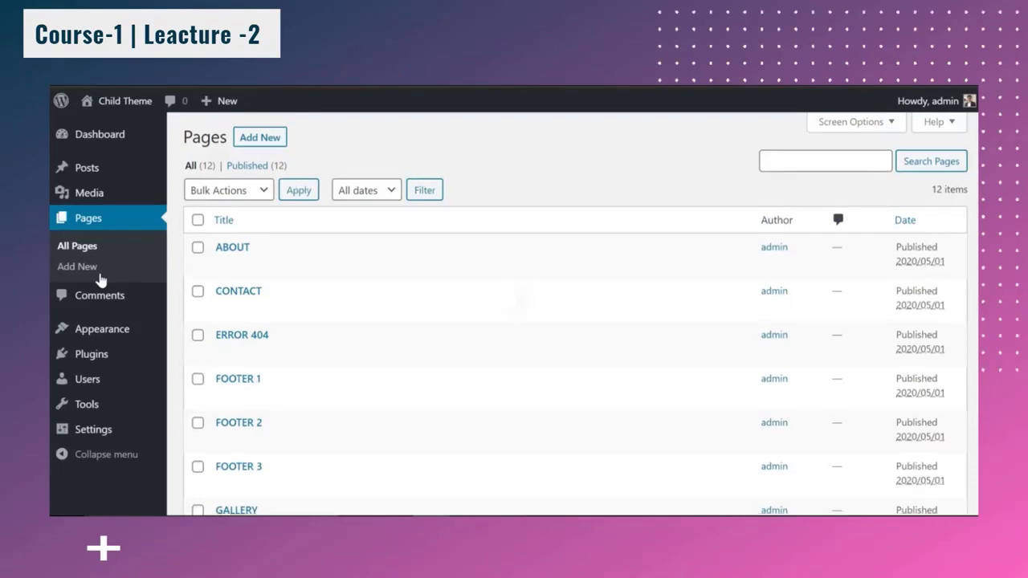
scroll(100, 279, down, 5)
scroll(101, 279, up, 5)
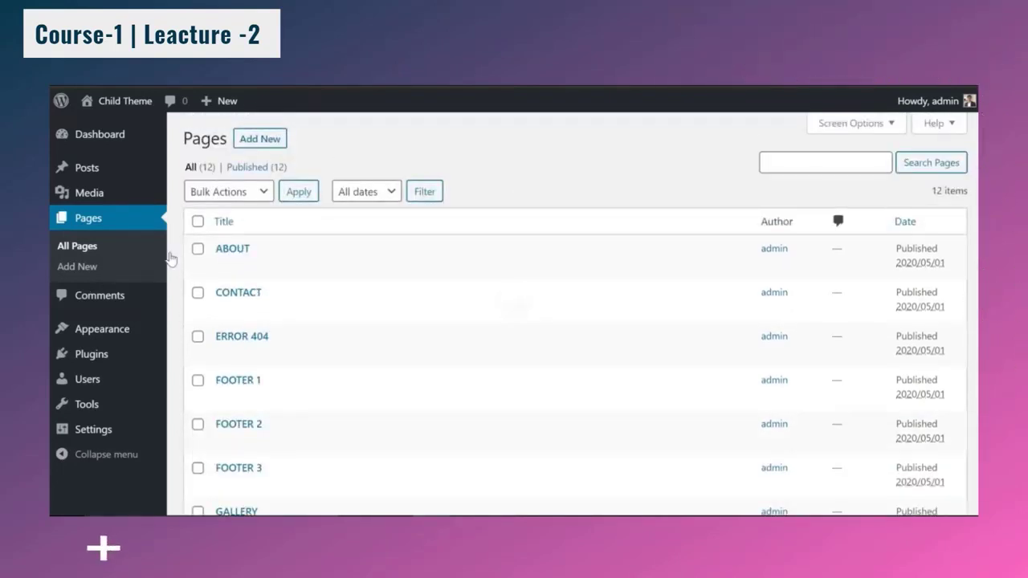
Check Comments and the three installed themes, then list plugins showing active Divi Toolbox 1.5.2.
click(113, 297)
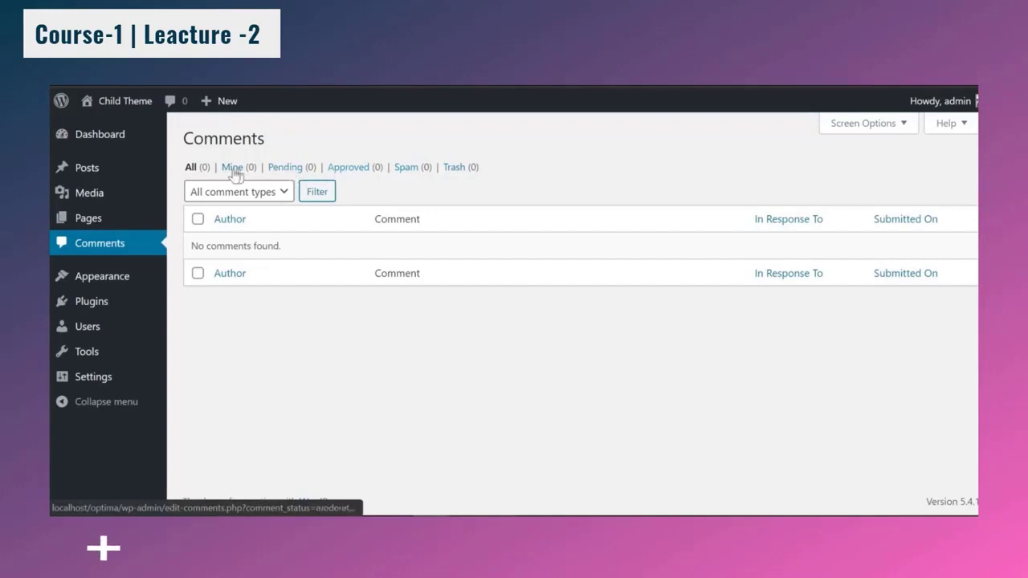
mouse_move(112, 288)
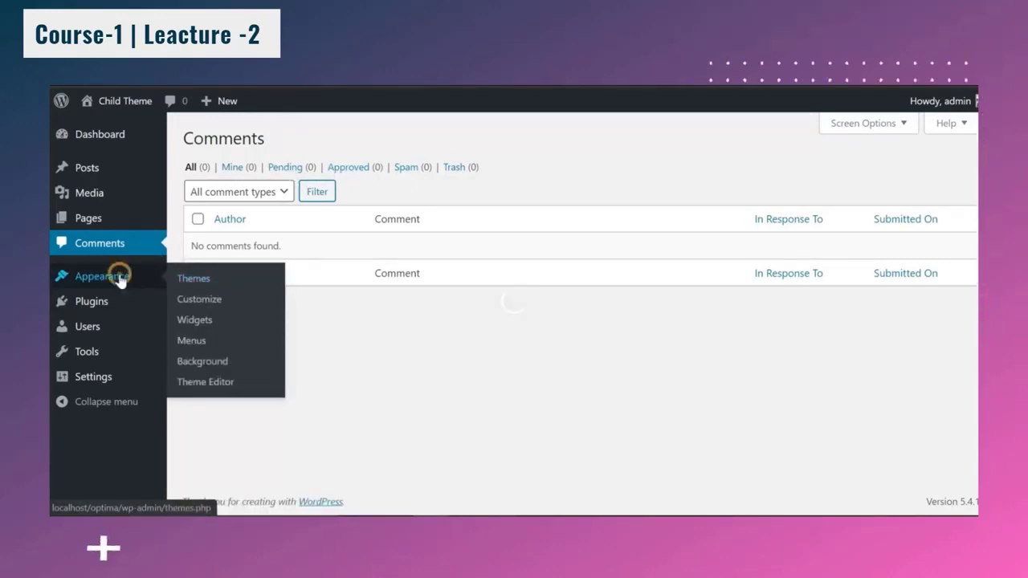
click(211, 297)
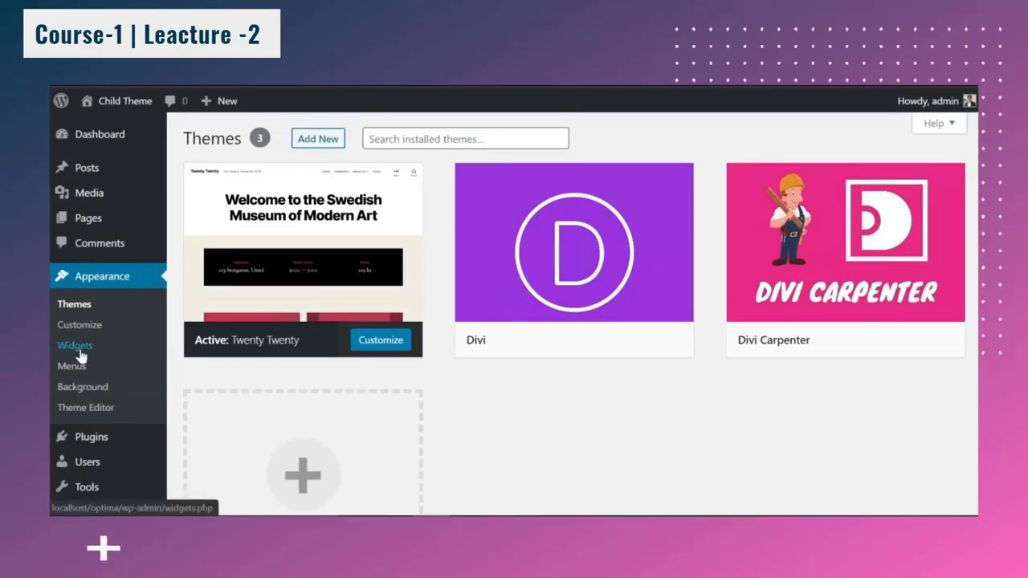
scroll(76, 392, down, 1)
click(89, 411)
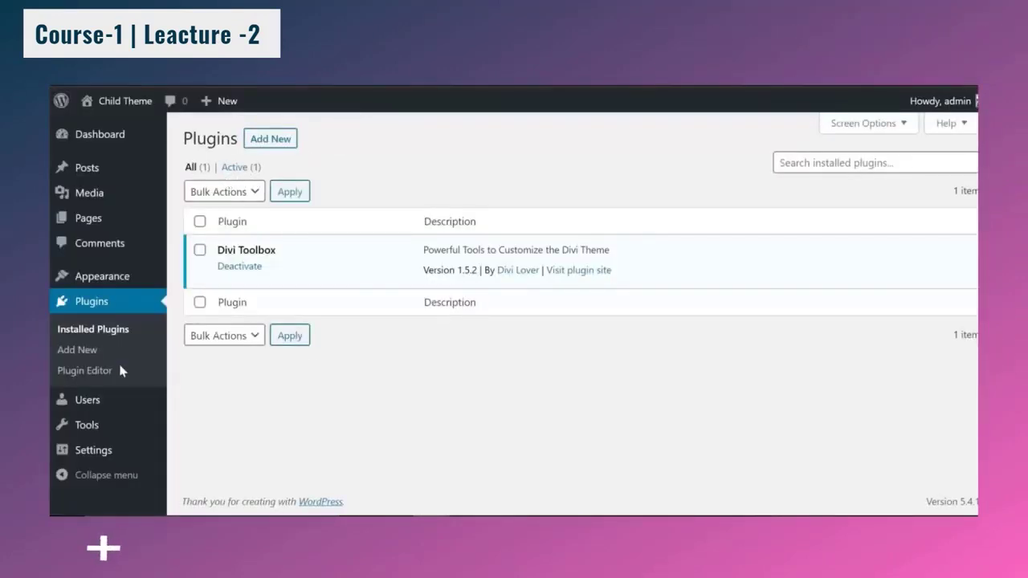
Browse the Users list and then the Tools page.
click(103, 407)
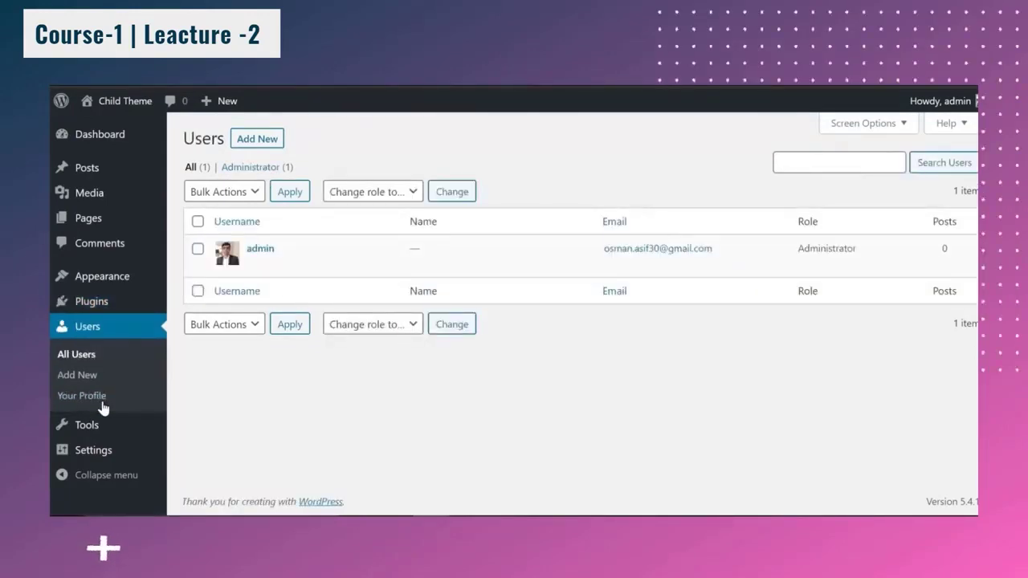
click(99, 434)
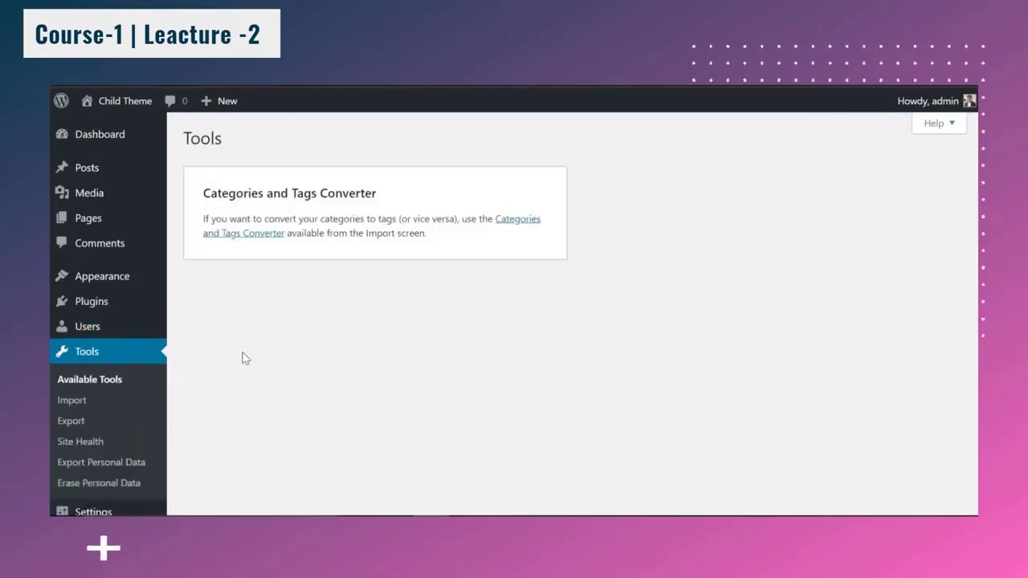
scroll(245, 358, down, 1)
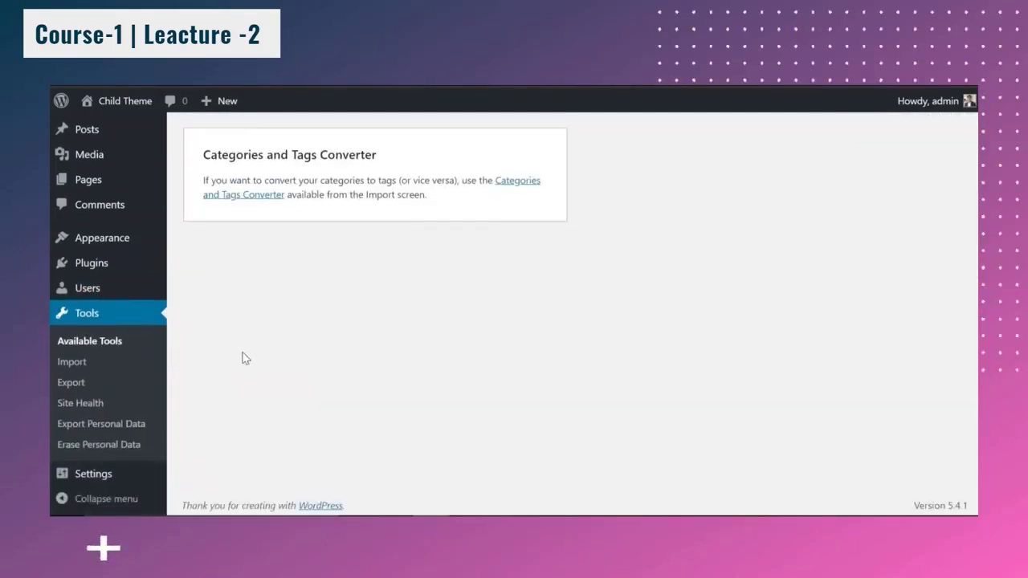
Show General Settings (time format g:i a, week starting Monday) with the sidebar collapsed to icons.
click(94, 473)
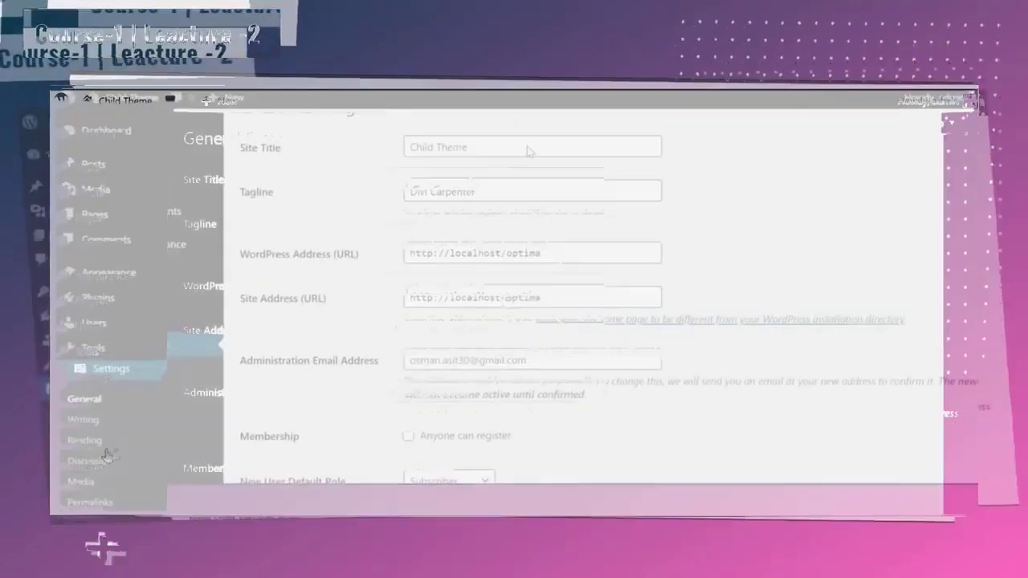
scroll(973, 367, down, 10)
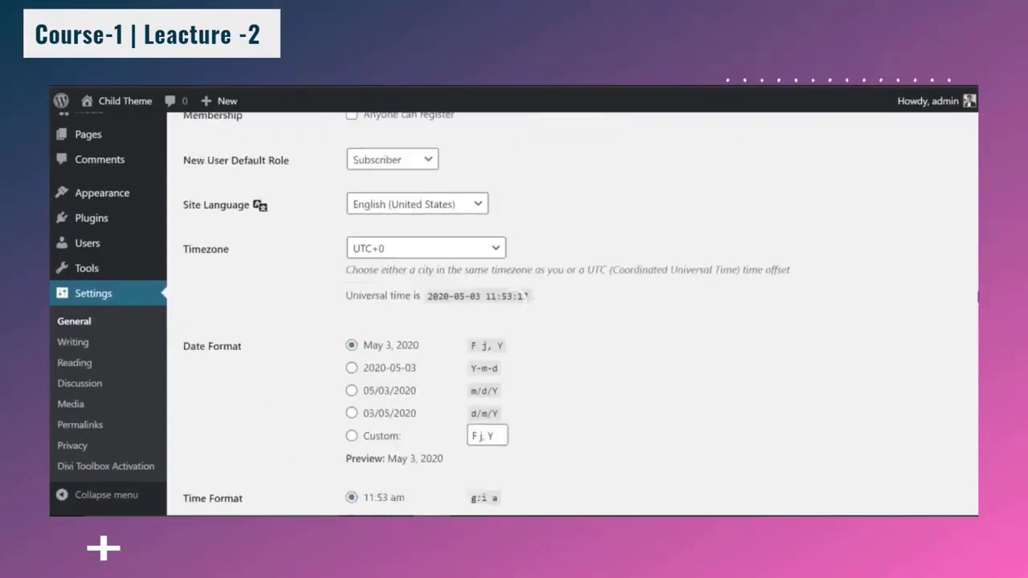
click(98, 491)
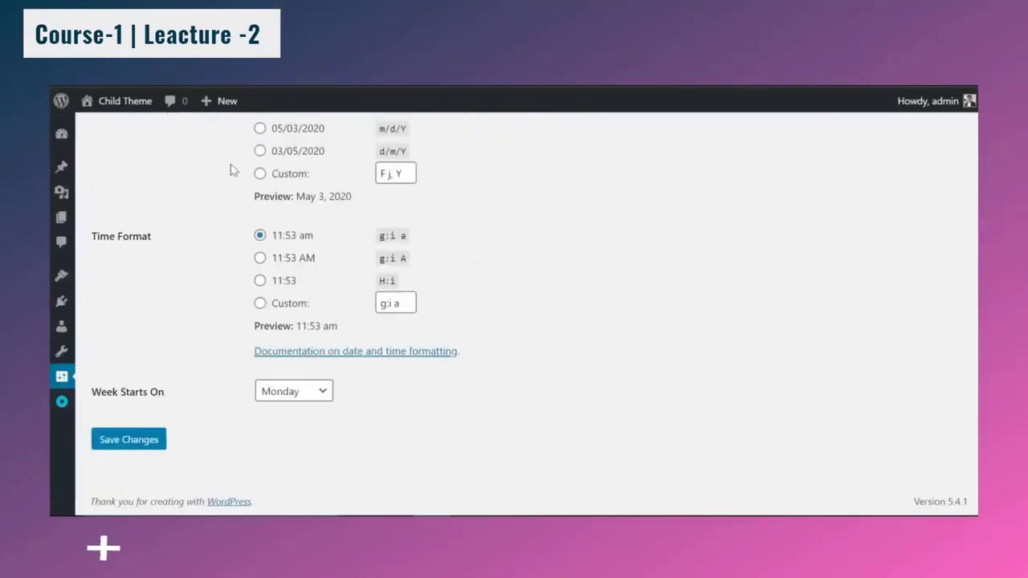
click(135, 142)
click(61, 105)
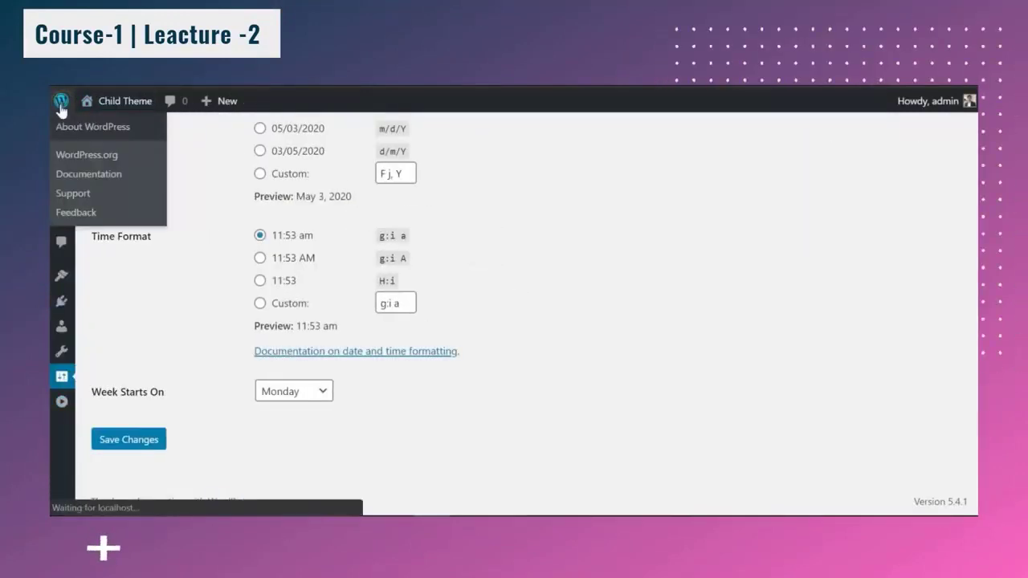
Read the About WordPress 5.4.1 page, then advance the lecture to the Top Brands Using WordPress CMS slide.
click(62, 106)
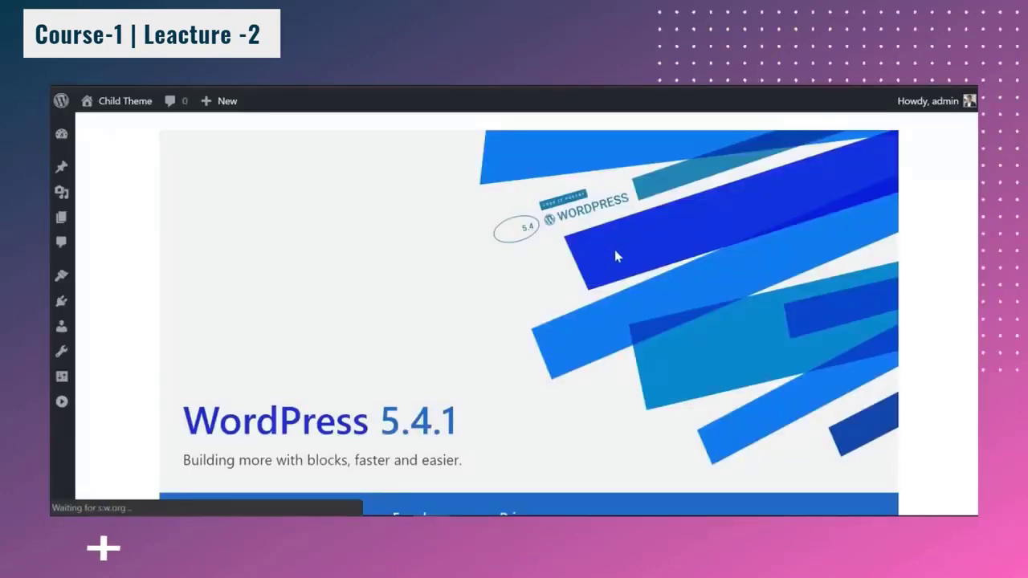
scroll(615, 256, down, 1)
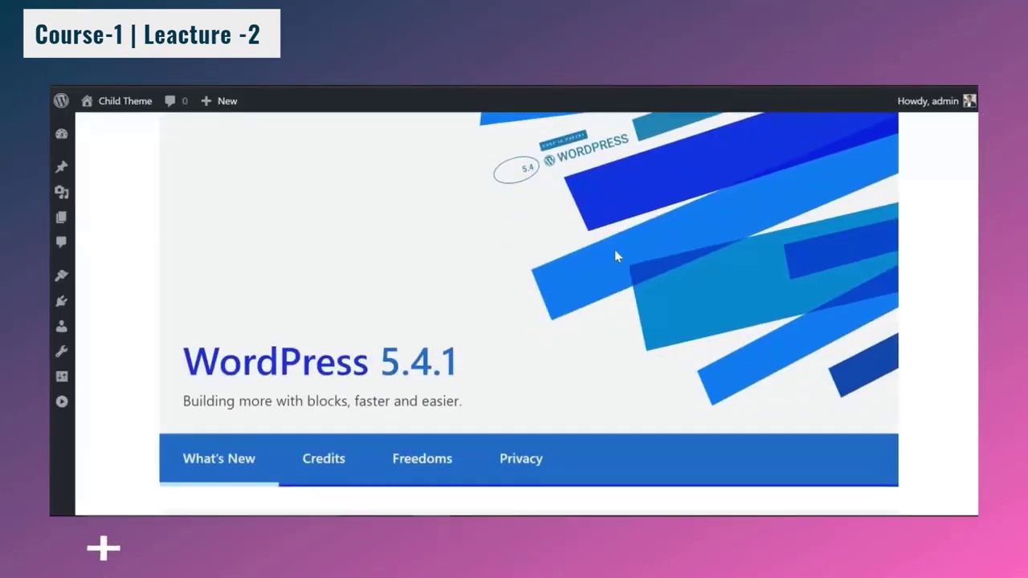
click(461, 425)
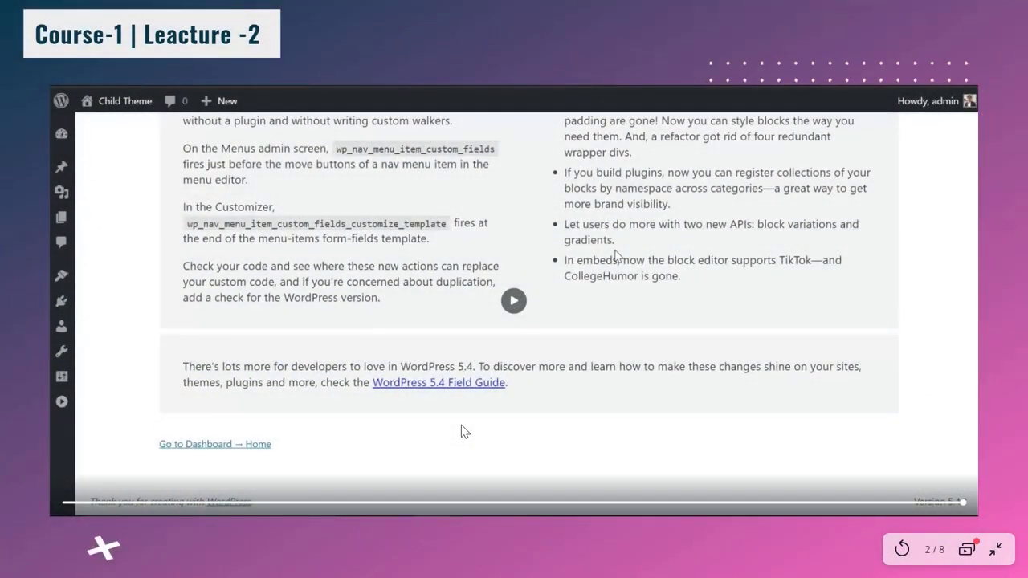
click(461, 432)
key(Right)
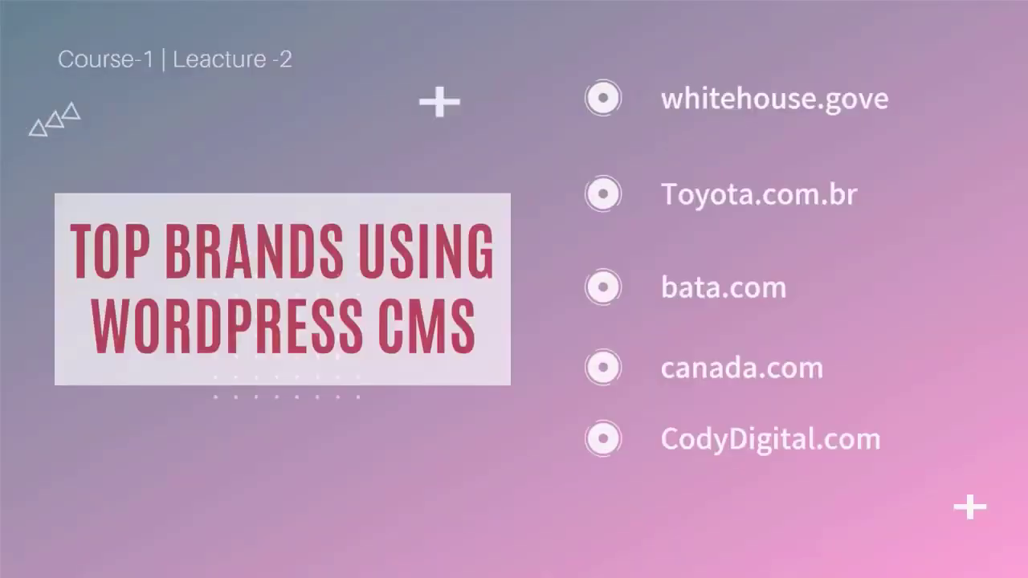
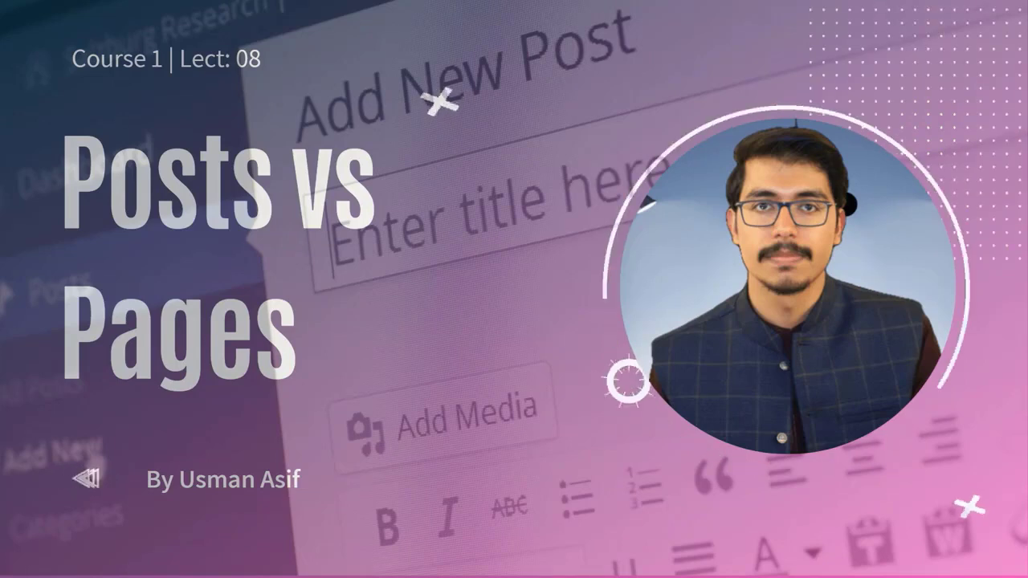
Display the CodyDigital site's WordPress admin Dashboard at portfolio.codydigital.com/wp-admin in Chrome.
mouse_move(796, 340)
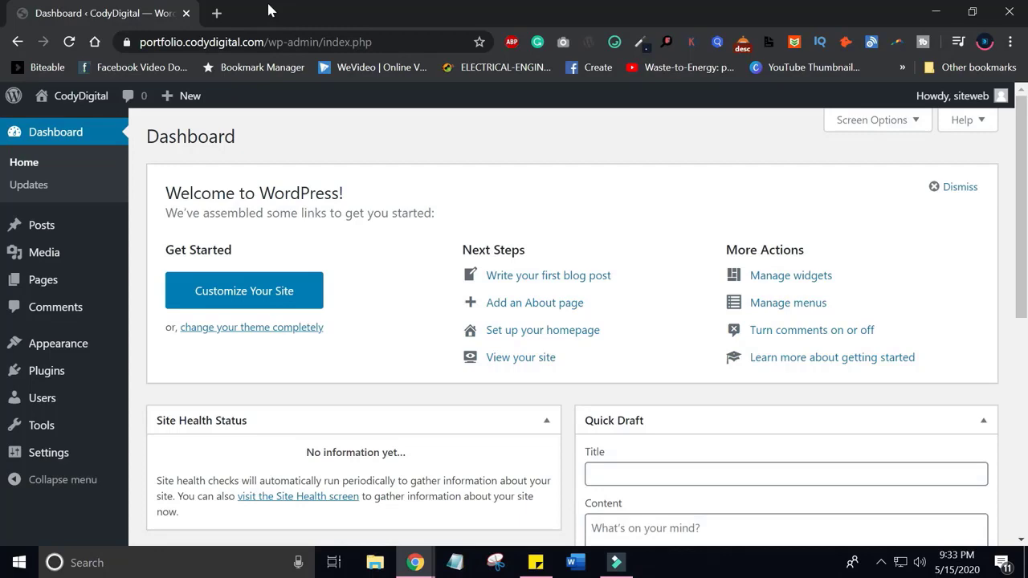
Load portfolio.codydigital.com/wp-admin in a new tab and log out via the Howdy menu.
click(217, 15)
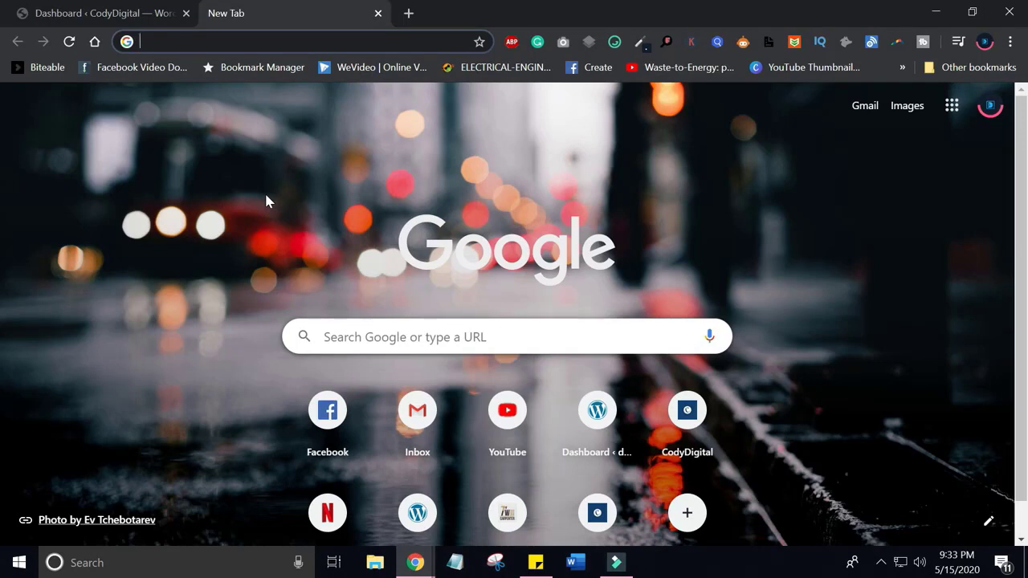
text(portfolio.codydigital.com)
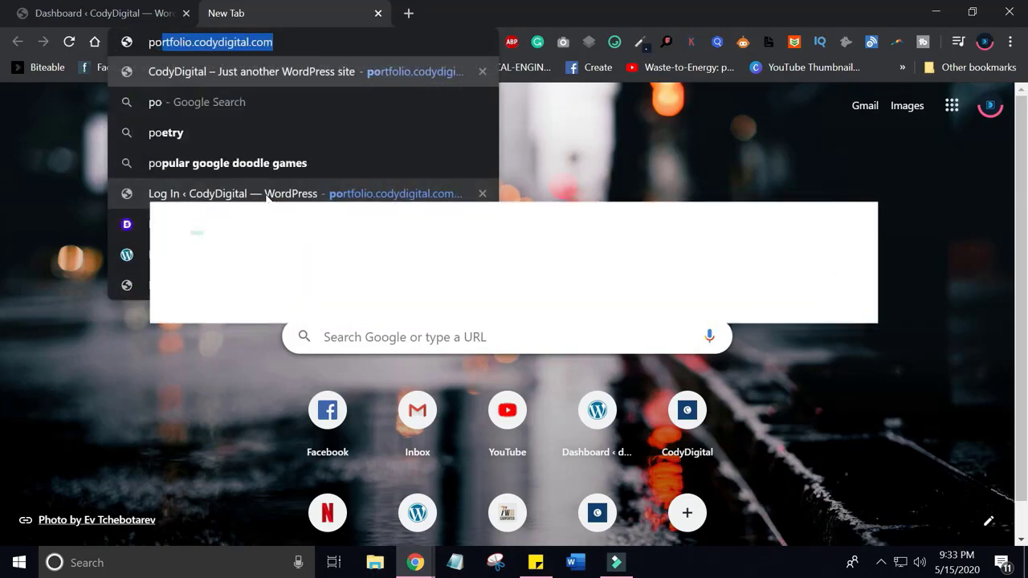
key(Right)
text(/)
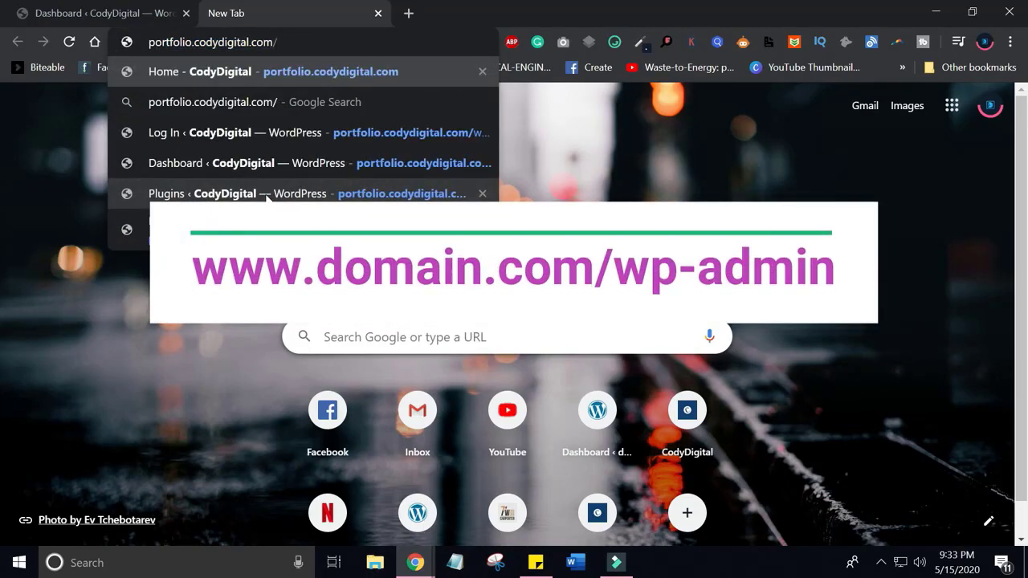
text(wp-)
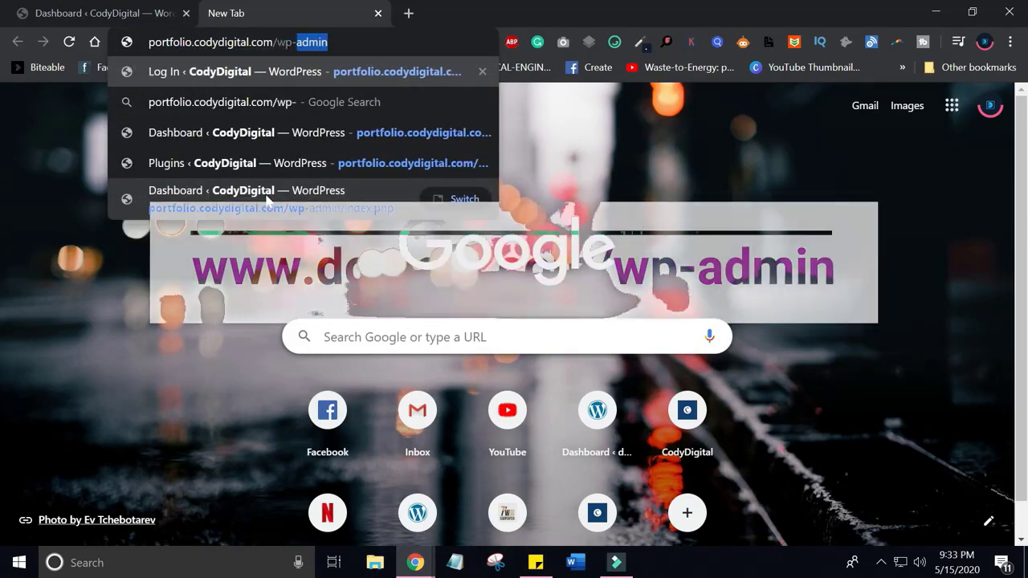
text(admin)
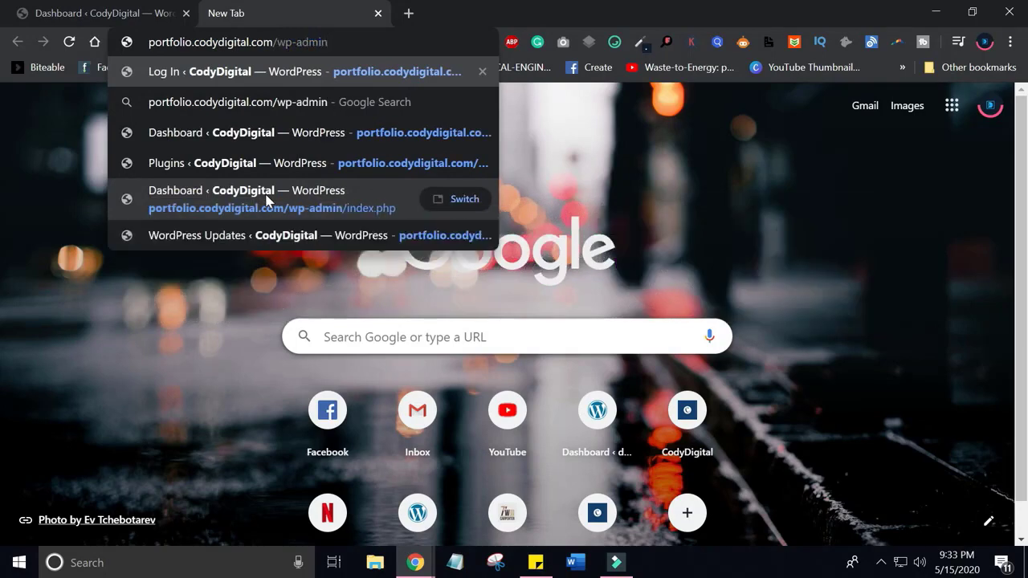
key(Return)
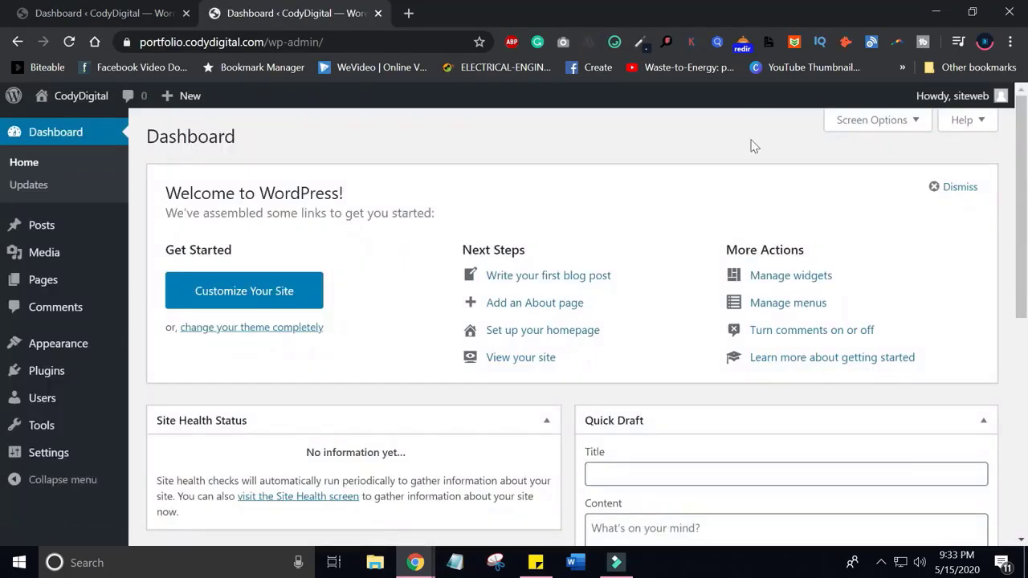
mouse_move(1000, 98)
click(903, 181)
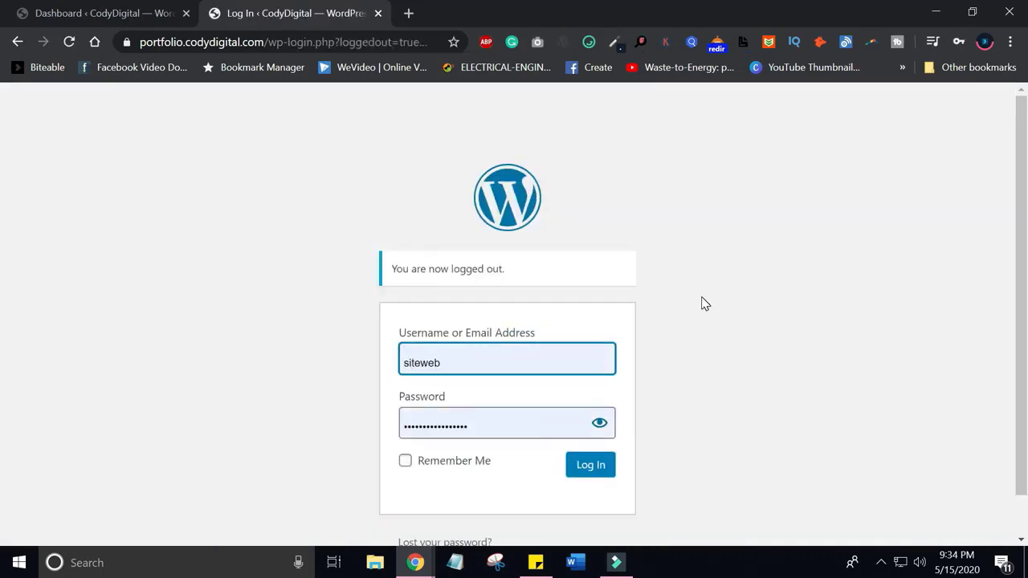
Return to the wp-admin login page, log back in, then close the extra tab.
click(271, 41)
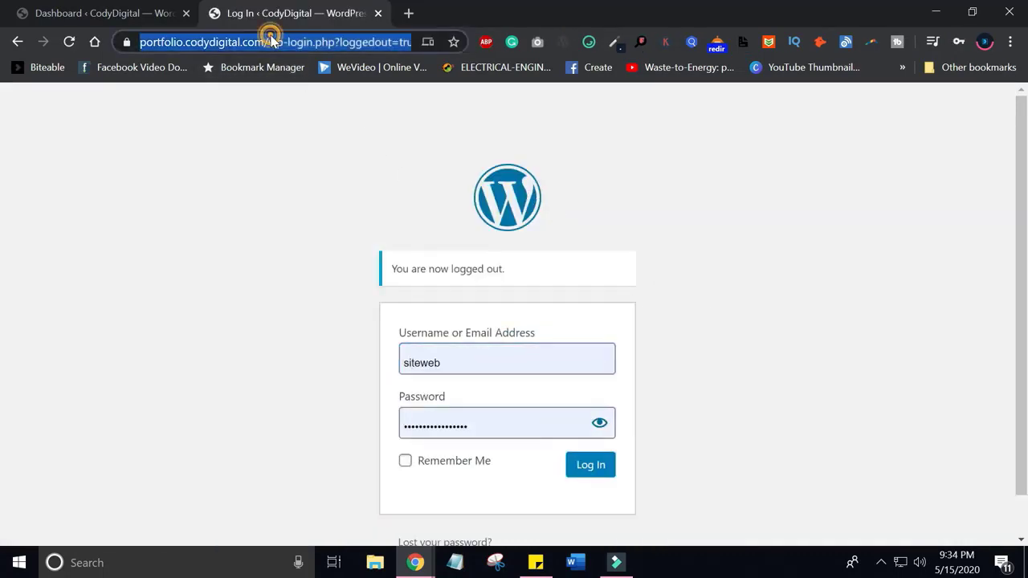
text(po)
key(End)
text(/w)
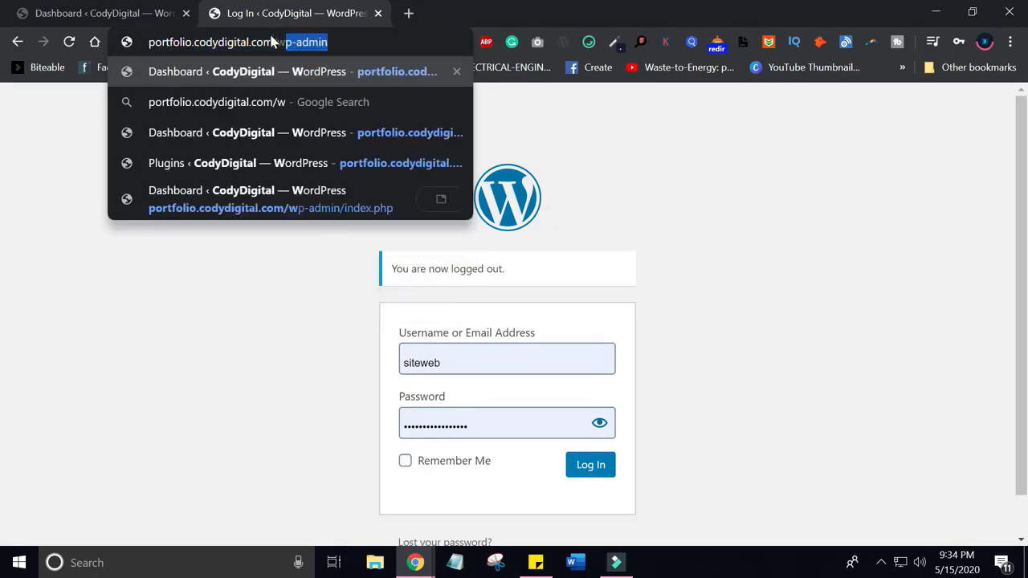
key(Return)
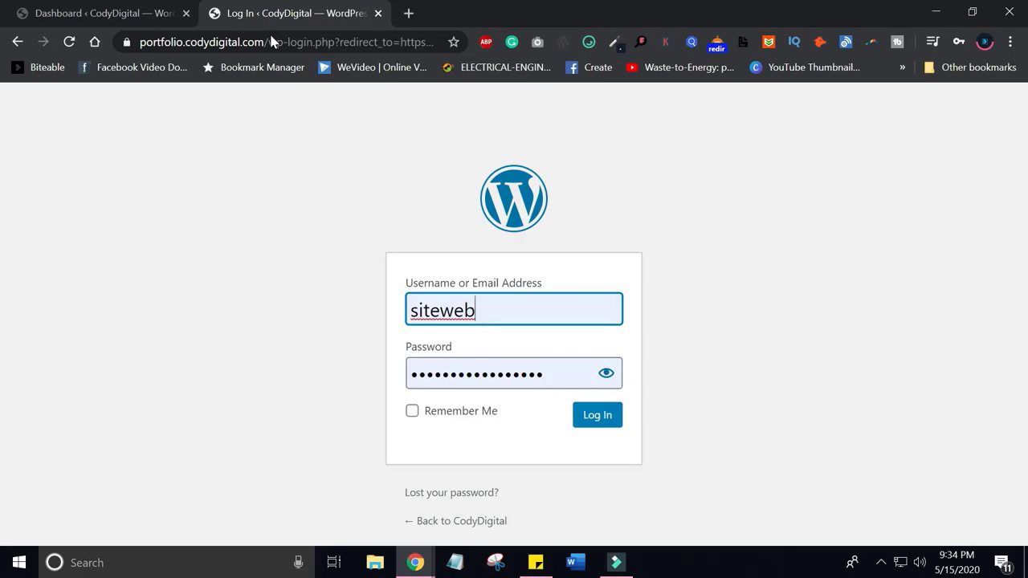
key(Return)
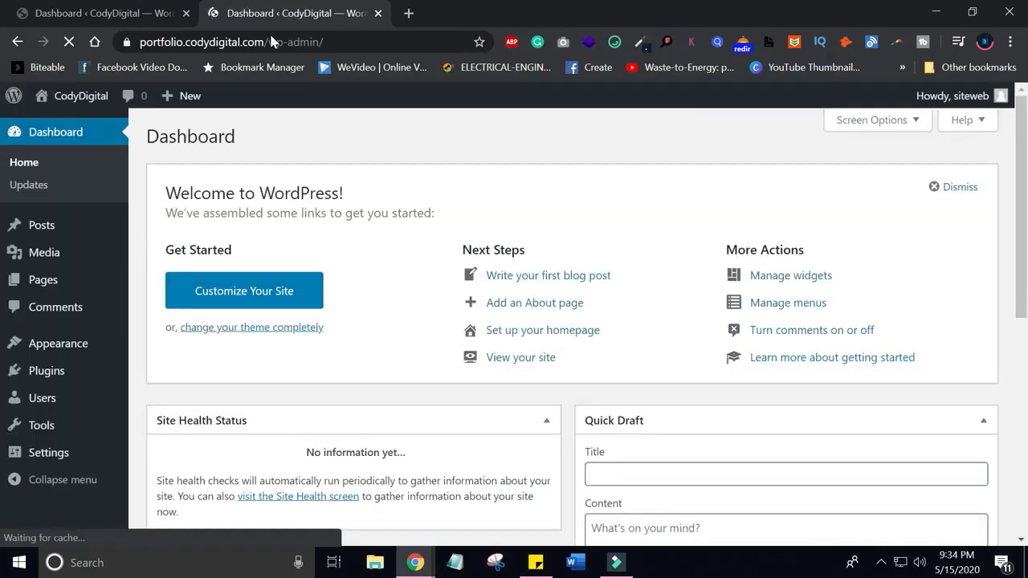
click(378, 13)
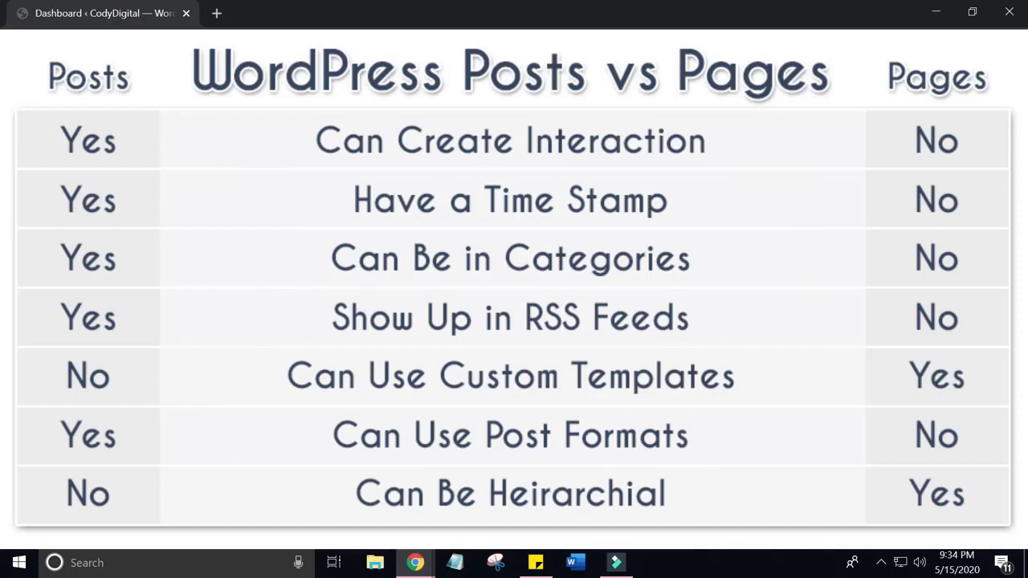
Load codydigital.com in a new browser tab.
click(217, 13)
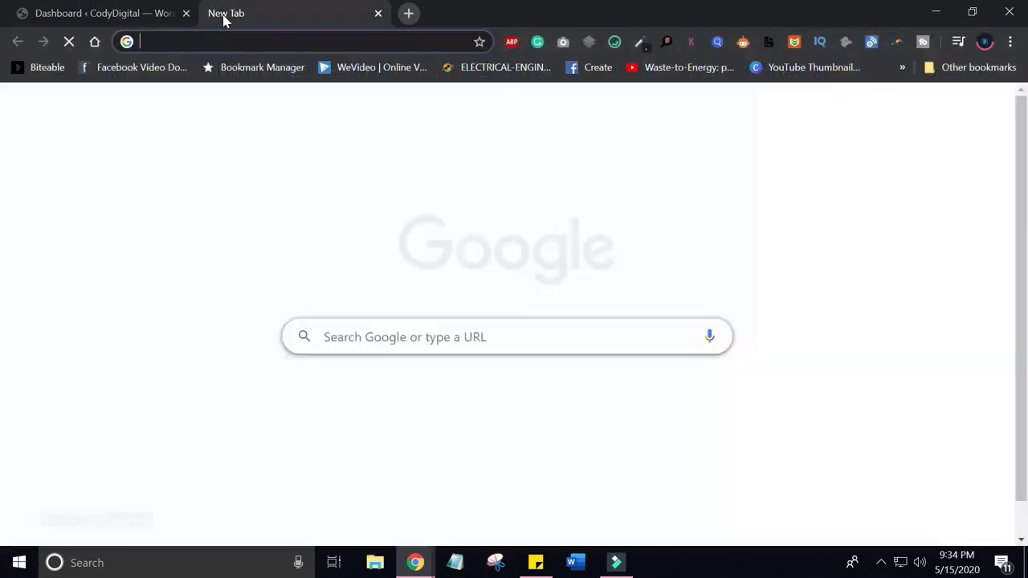
text(cod)
key(End)
key(BackSpace)
key(BackSpace)
key(BackSpace)
key(BackSpace)
key(BackSpace)
key(Return)
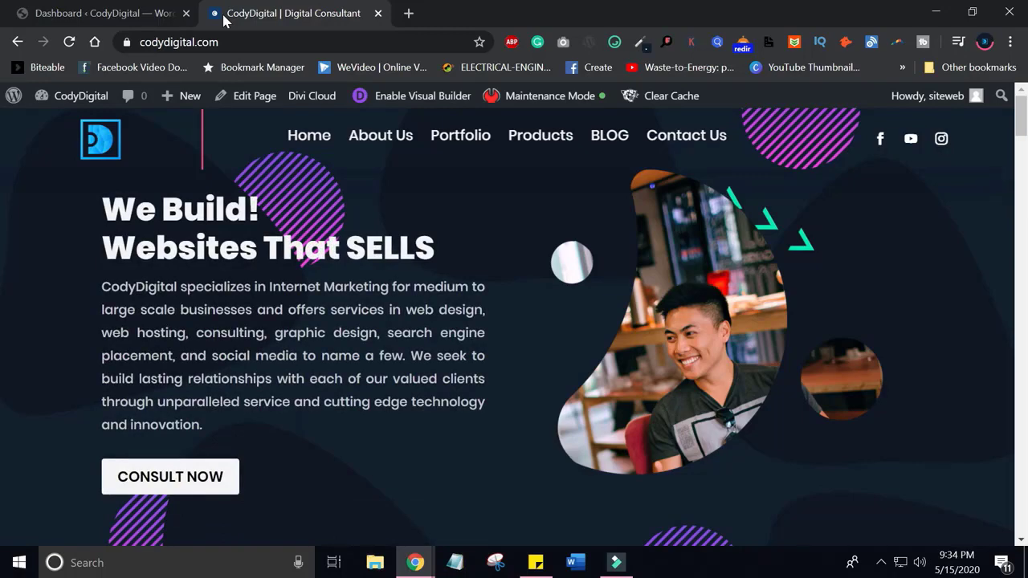
key(Page_Down)
key(Page_Down)
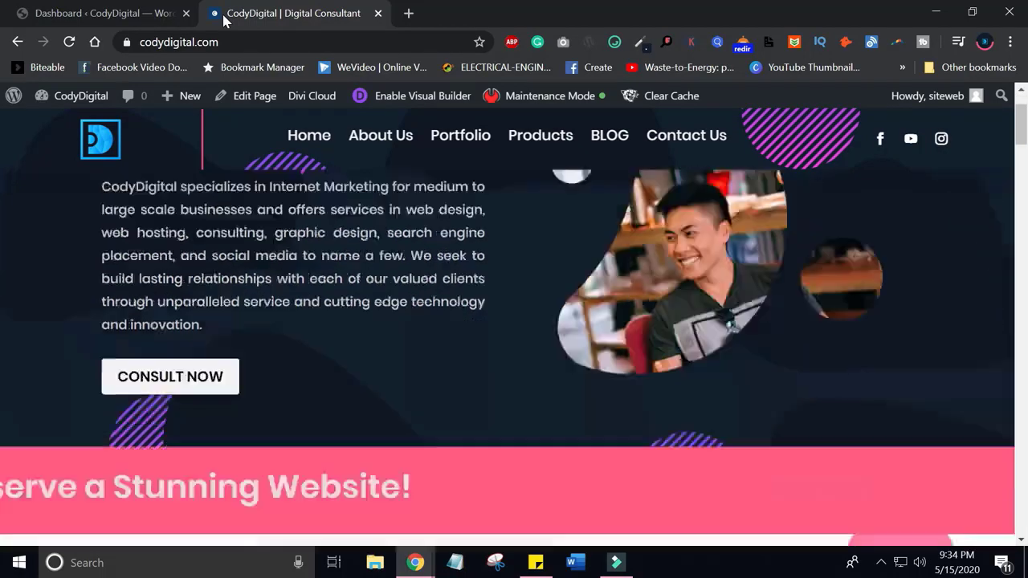
key(Page_Down)
key(Page_Down)
key(Page_Down)
key(Page_Down)
key(Page_Down)
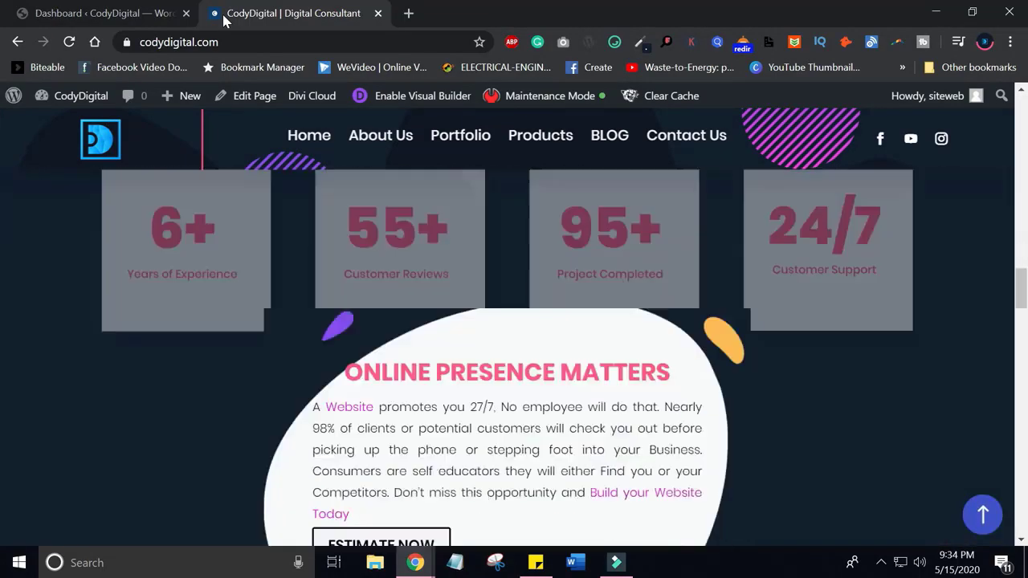
key(Home)
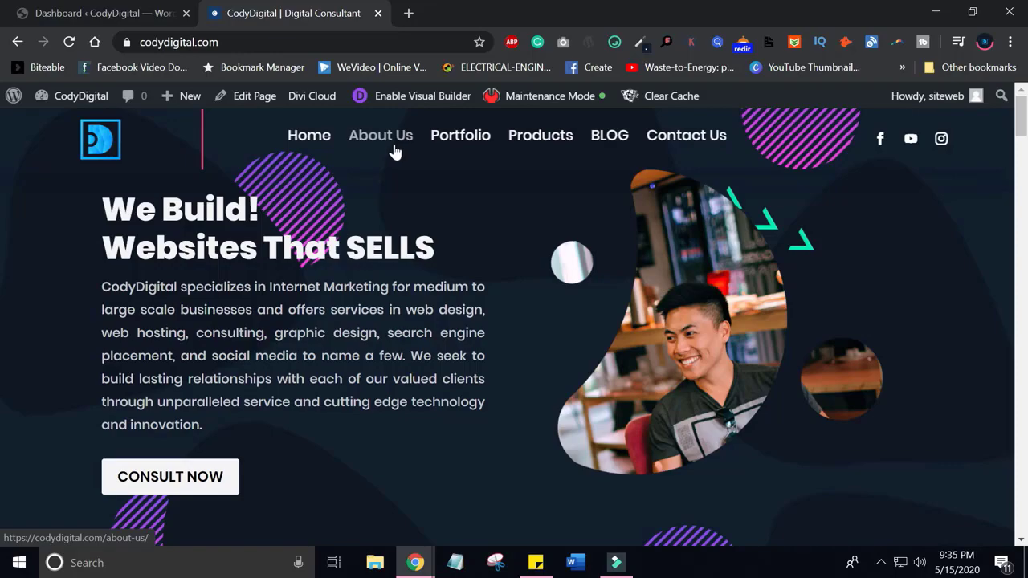
scroll(380, 143, down, 15)
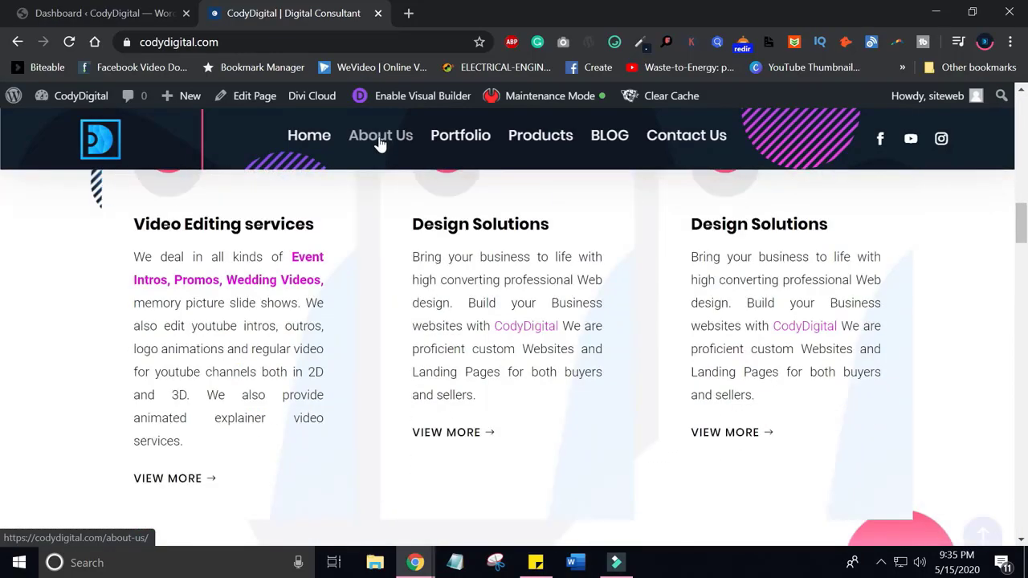
scroll(381, 143, down, 10)
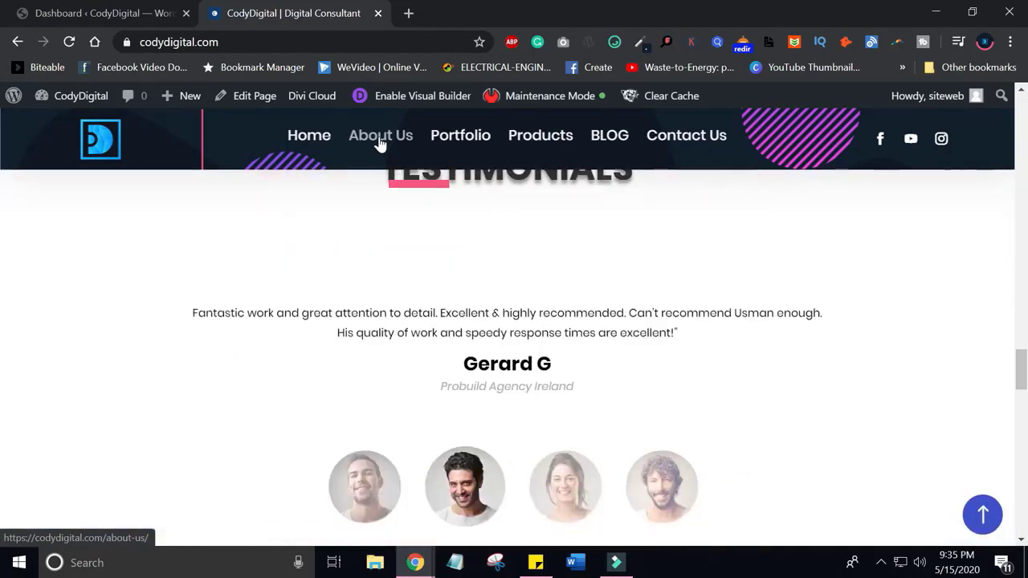
scroll(380, 143, down, 8)
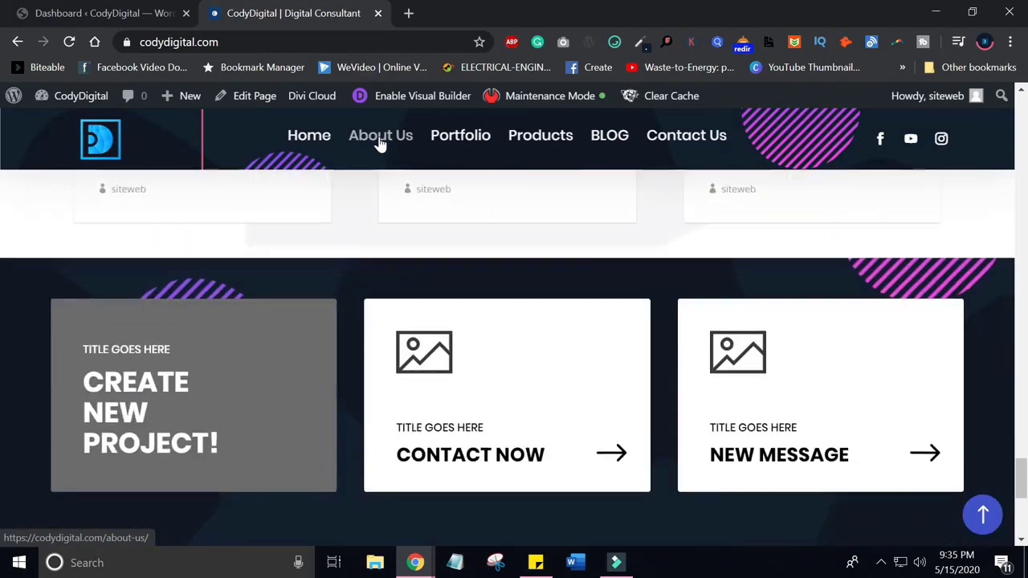
scroll(381, 143, up, 3)
scroll(381, 143, up, 1)
scroll(381, 143, down, 2)
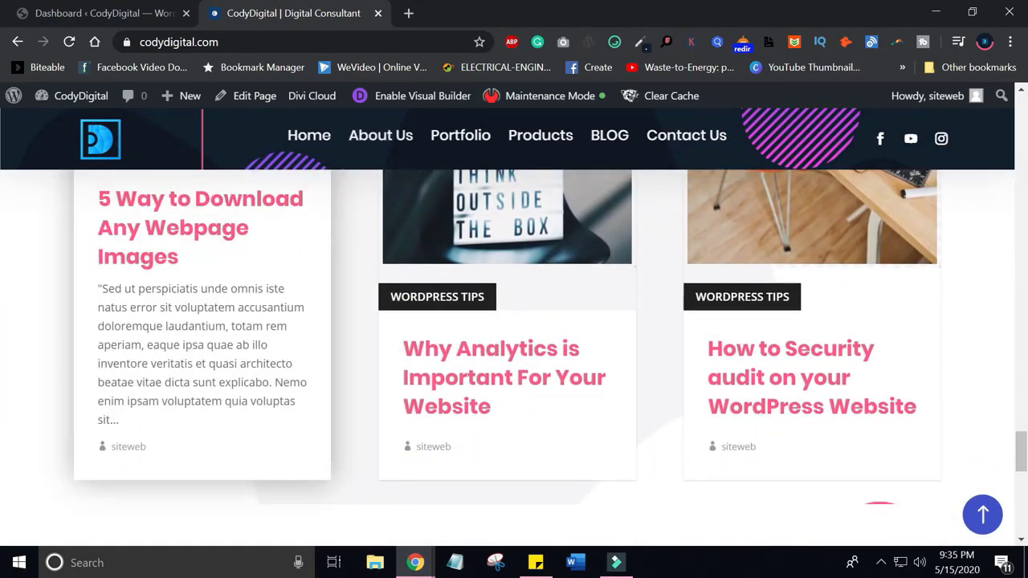
Read through the '5 Way to Download Any Webpage Images' post, then return via Home.
click(200, 231)
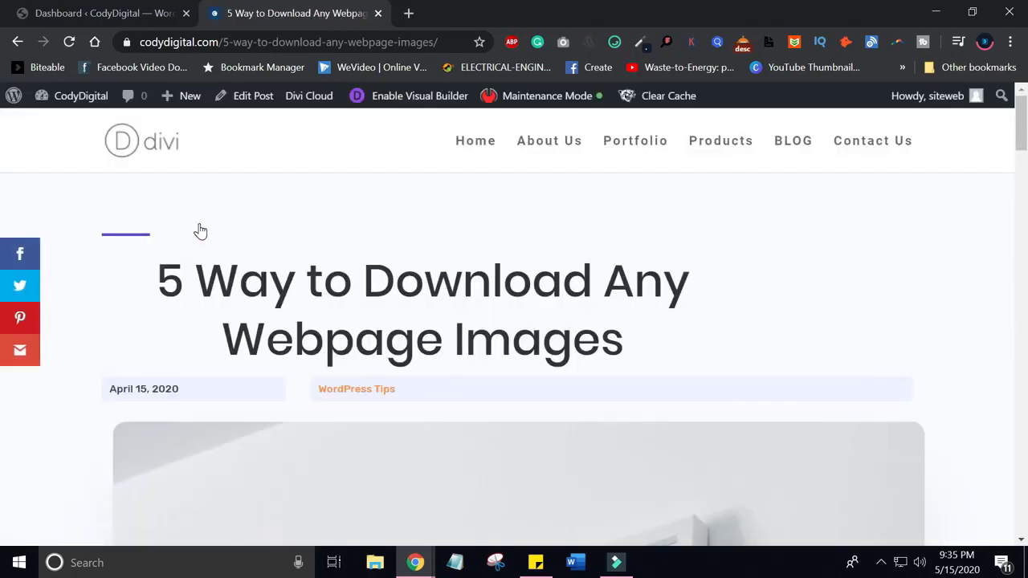
scroll(200, 231, down, 10)
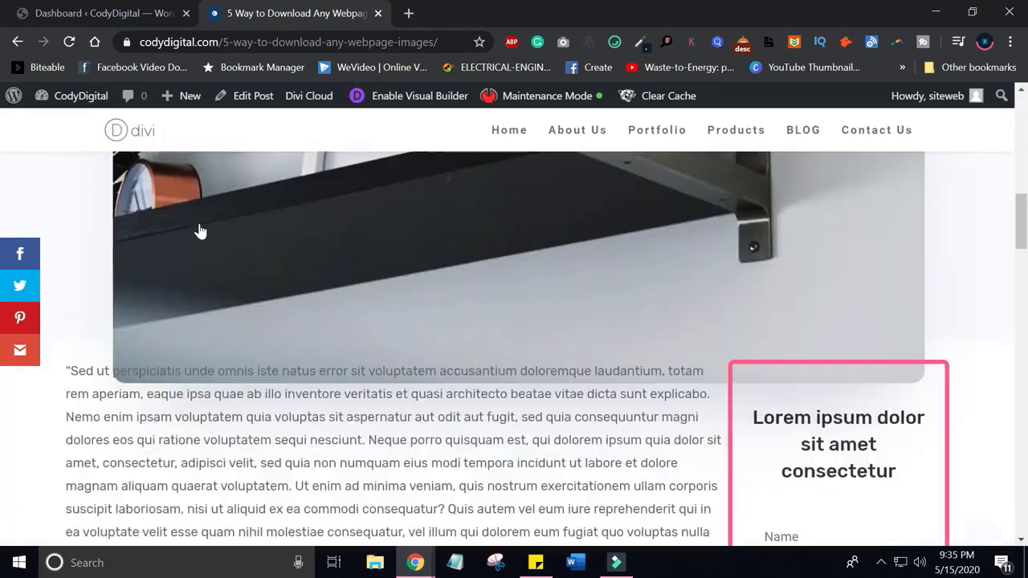
scroll(200, 230, down, 2)
scroll(200, 230, up, 10)
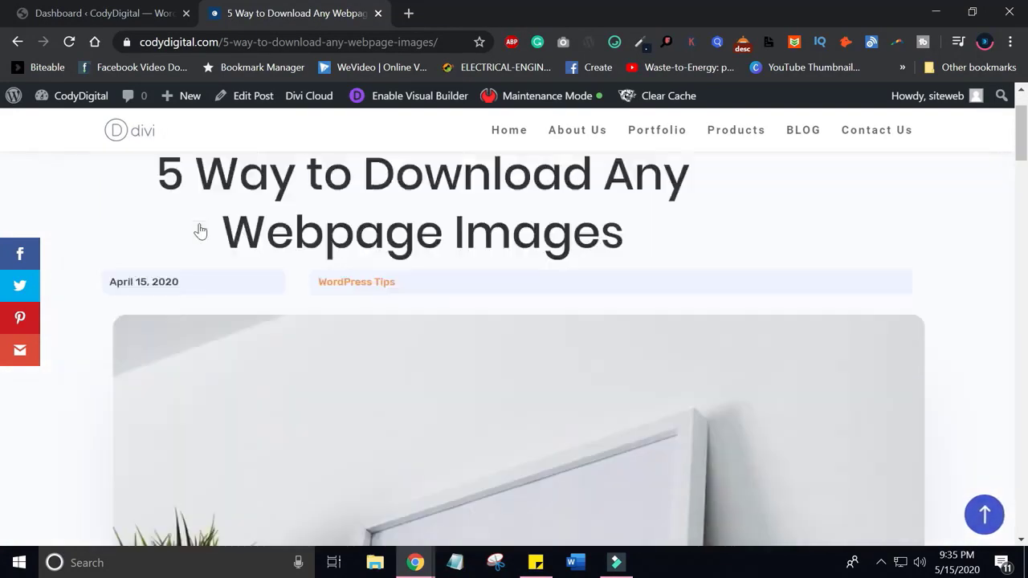
scroll(200, 230, down, 5)
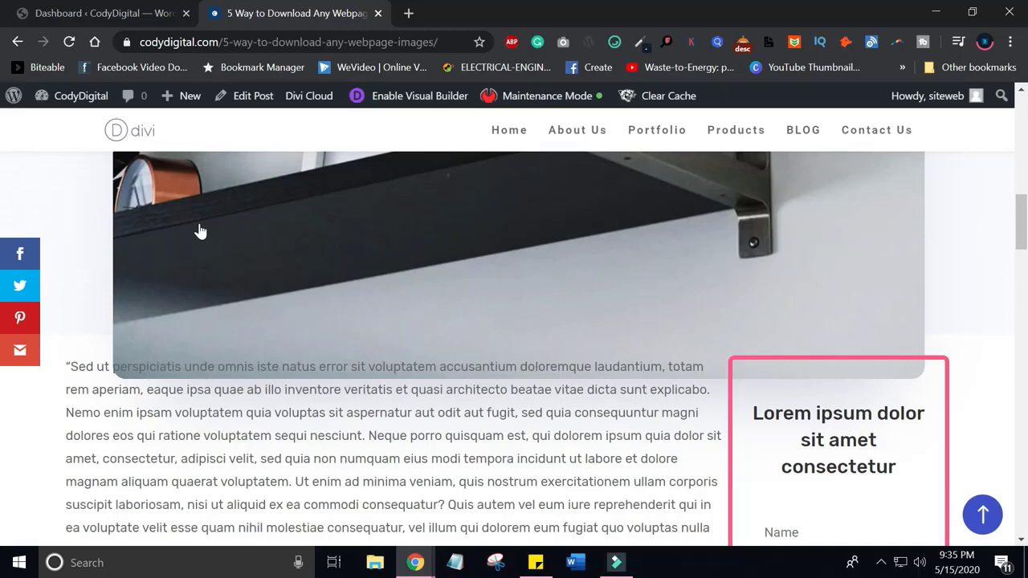
scroll(200, 231, down, 5)
scroll(200, 230, up, 3)
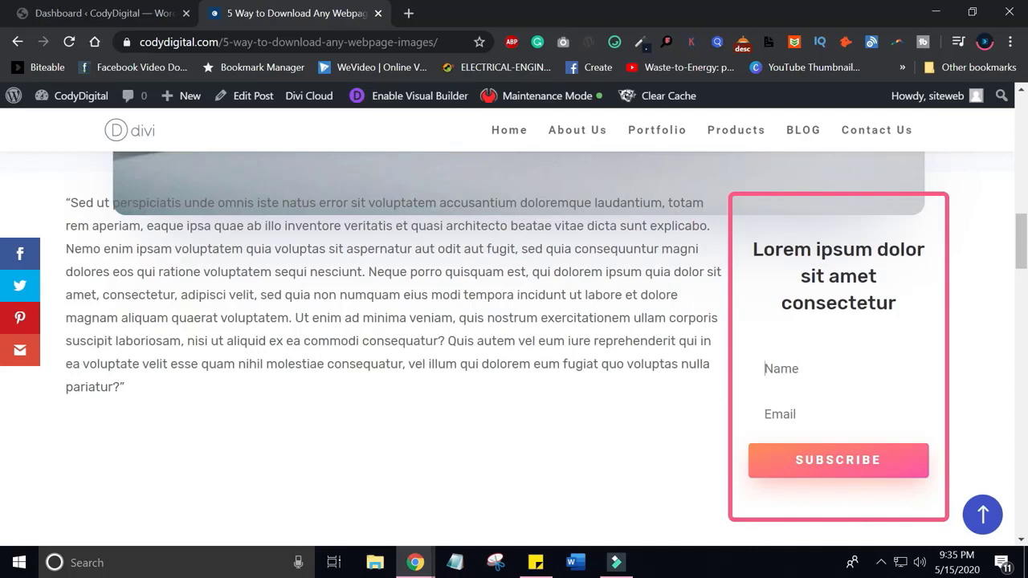
click(595, 337)
scroll(595, 337, down, 10)
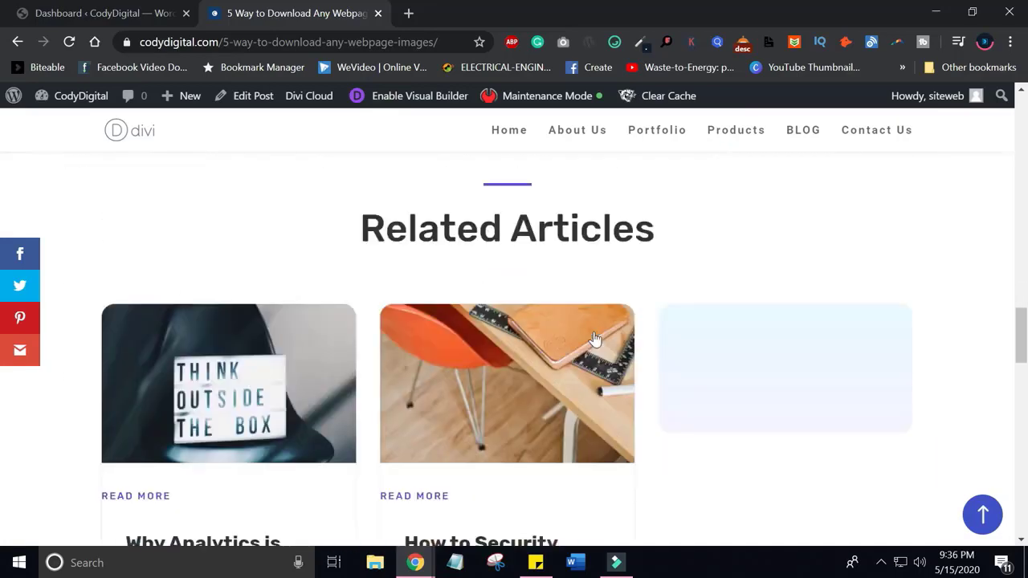
scroll(595, 337, down, 5)
scroll(595, 338, up, 5)
scroll(596, 337, down, 1)
scroll(595, 338, down, 2)
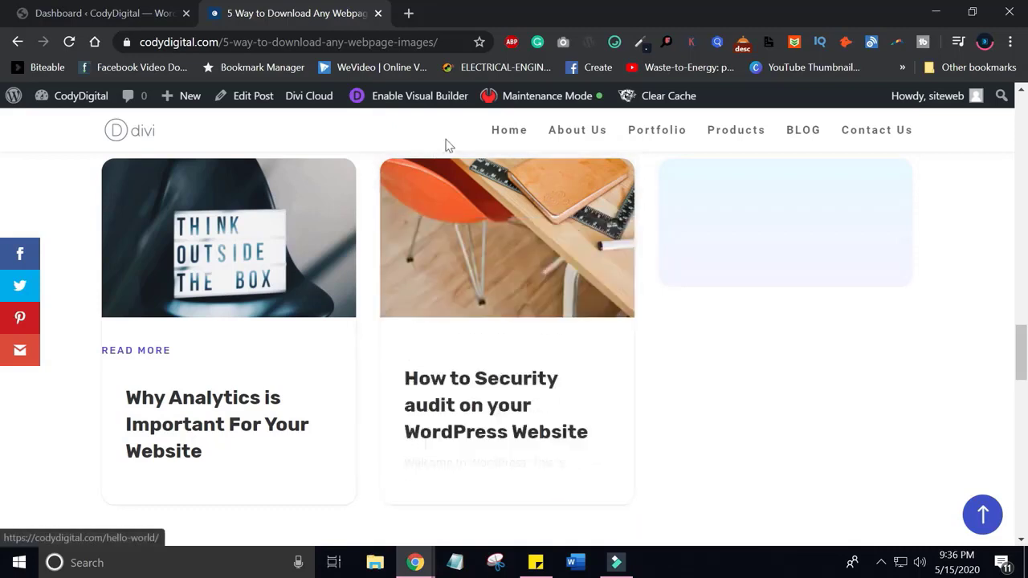
click(509, 134)
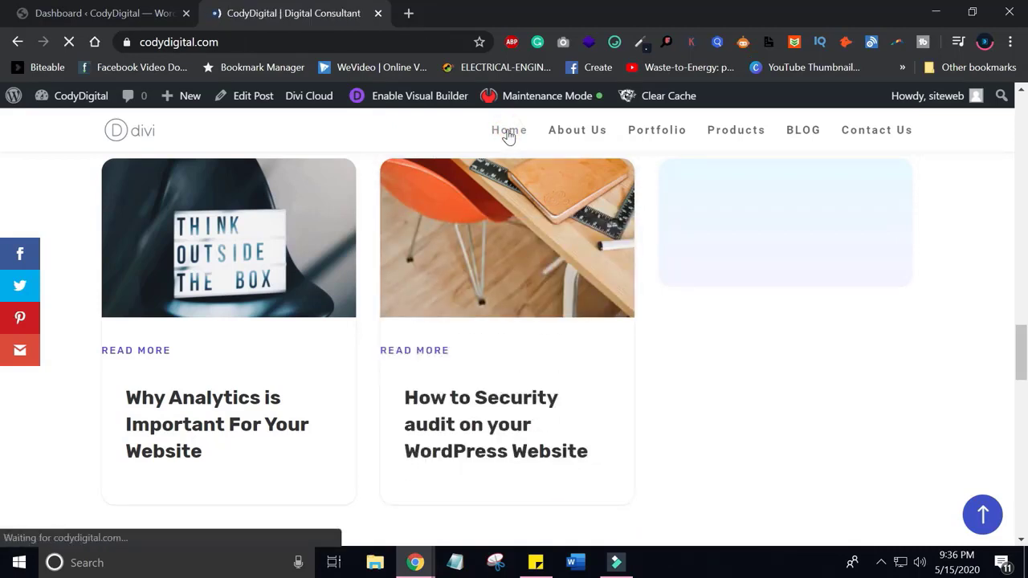
From the Dashboard tab, open Posts > All Posts.
click(111, 9)
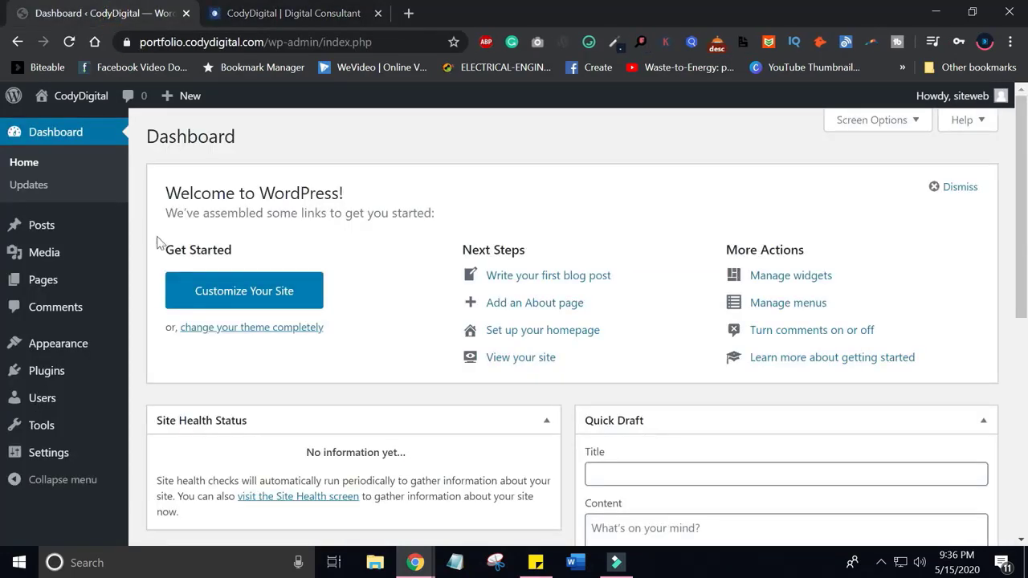
mouse_move(57, 233)
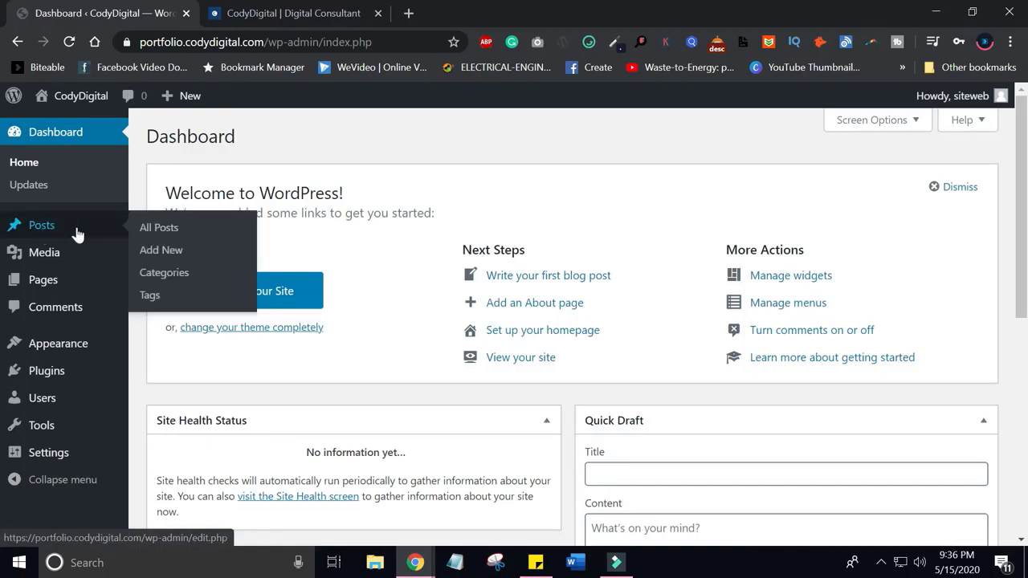
click(160, 231)
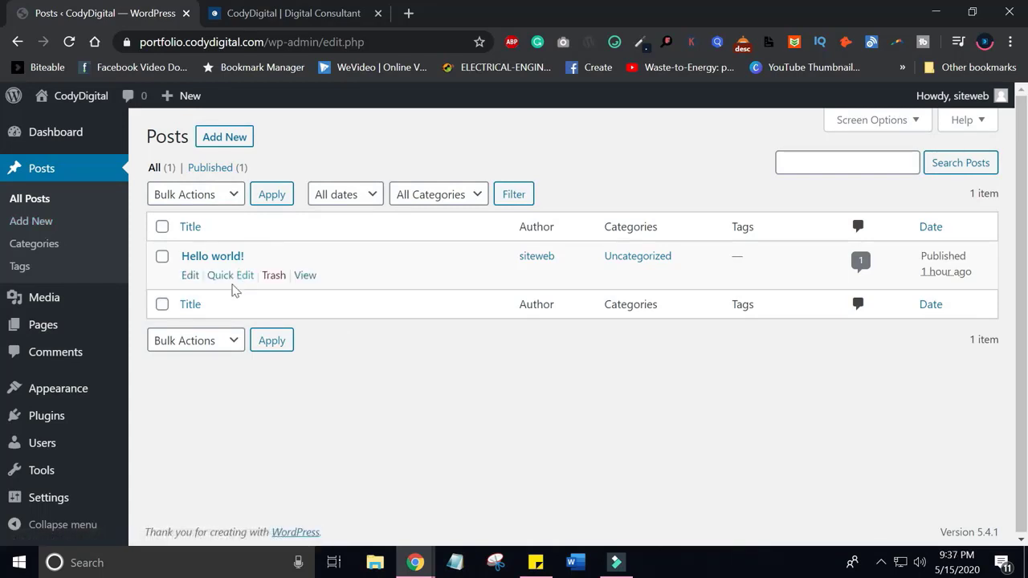
Open the live 'Hello world!' post in a background tab and open its Quick Edit panel.
mouse_move(225, 281)
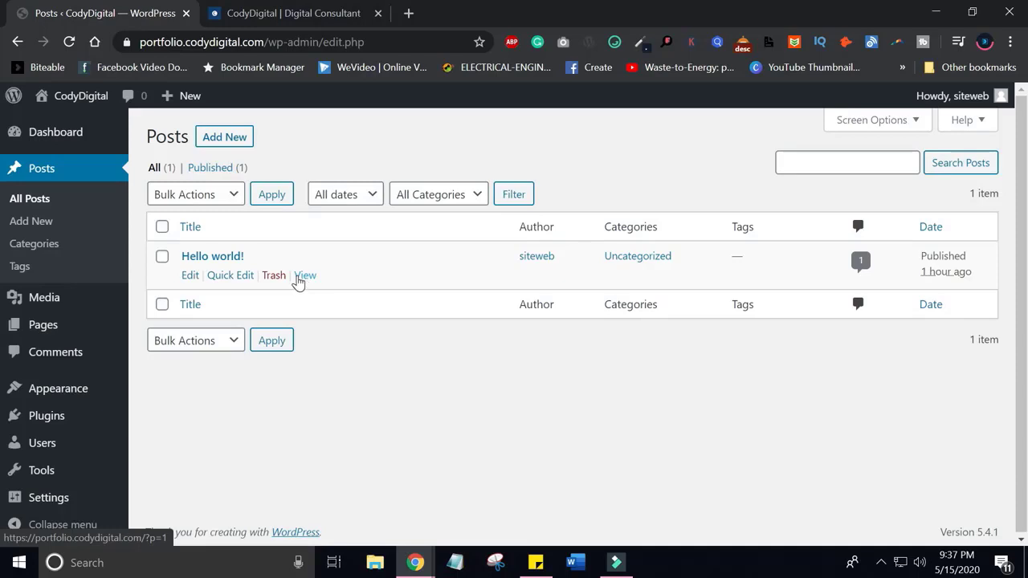
right_click(295, 275)
click(309, 288)
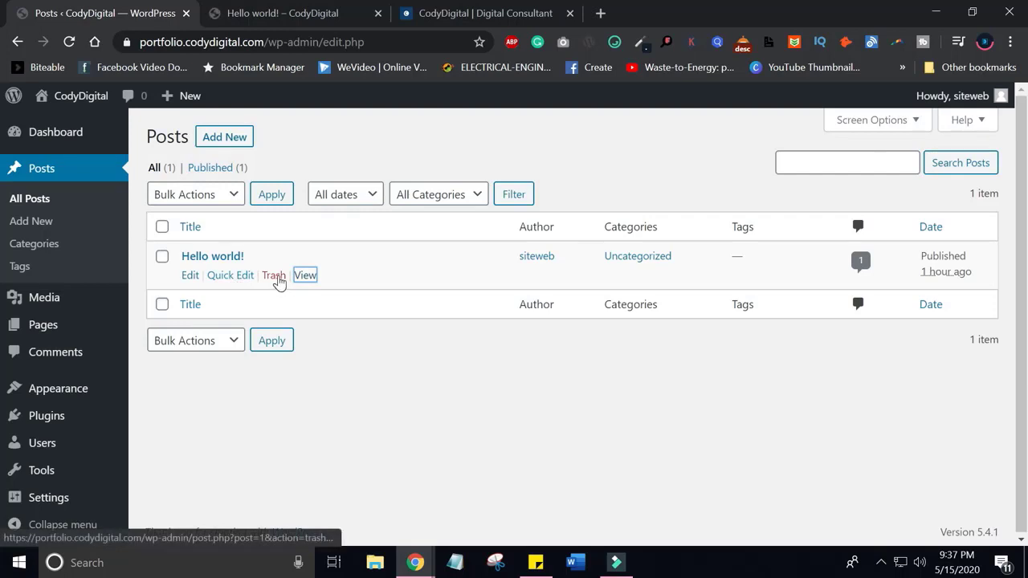
click(232, 277)
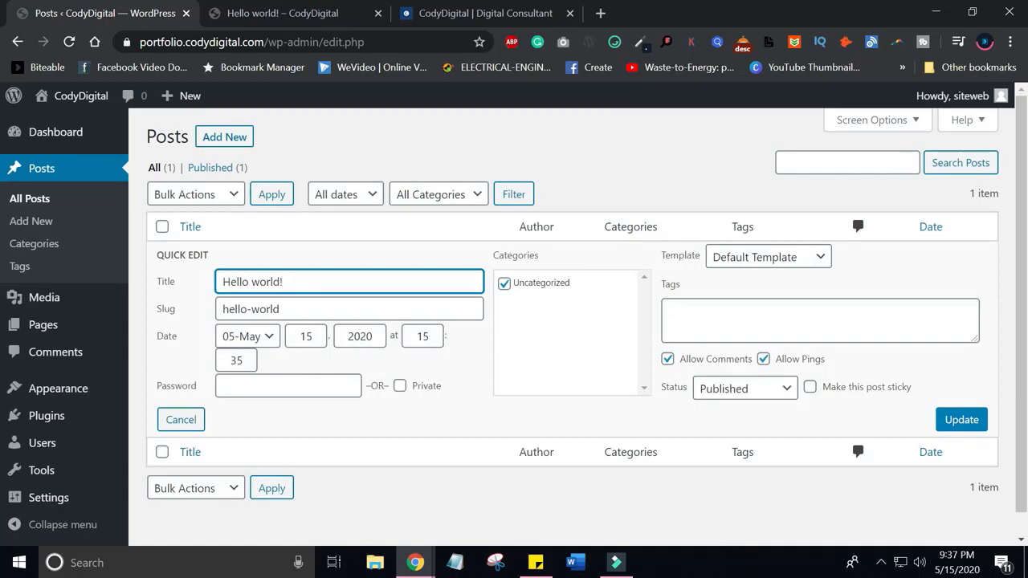
Uncheck Uncategorized, add tags wordpress, tutorials, codydigital, and keep the Default Template.
click(505, 284)
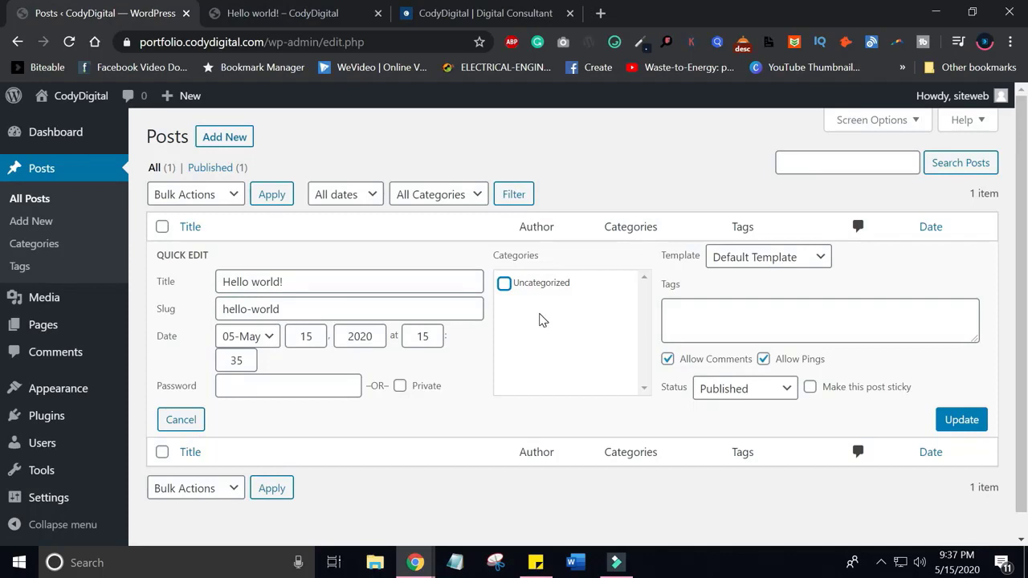
click(731, 317)
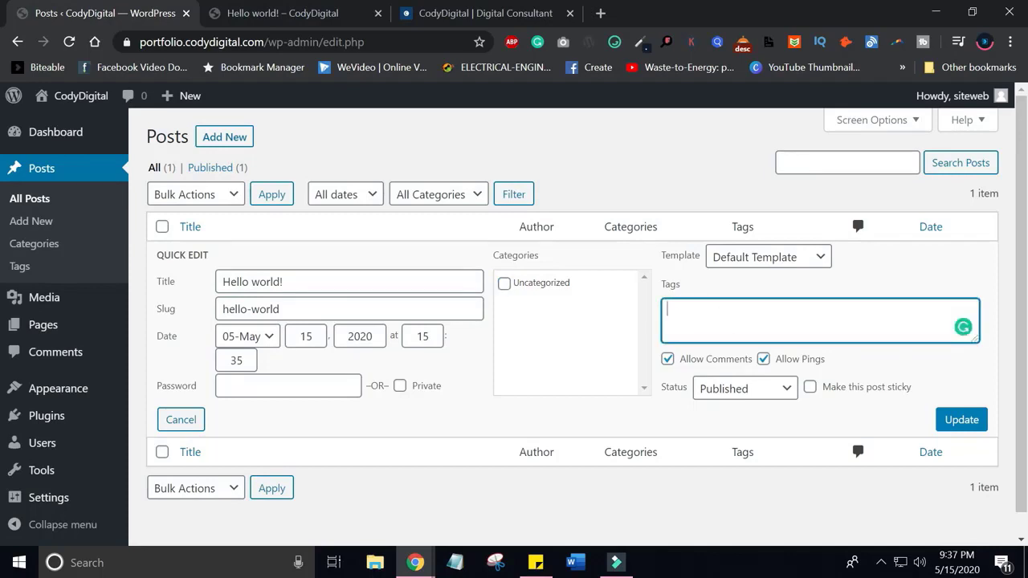
text(wordpress,)
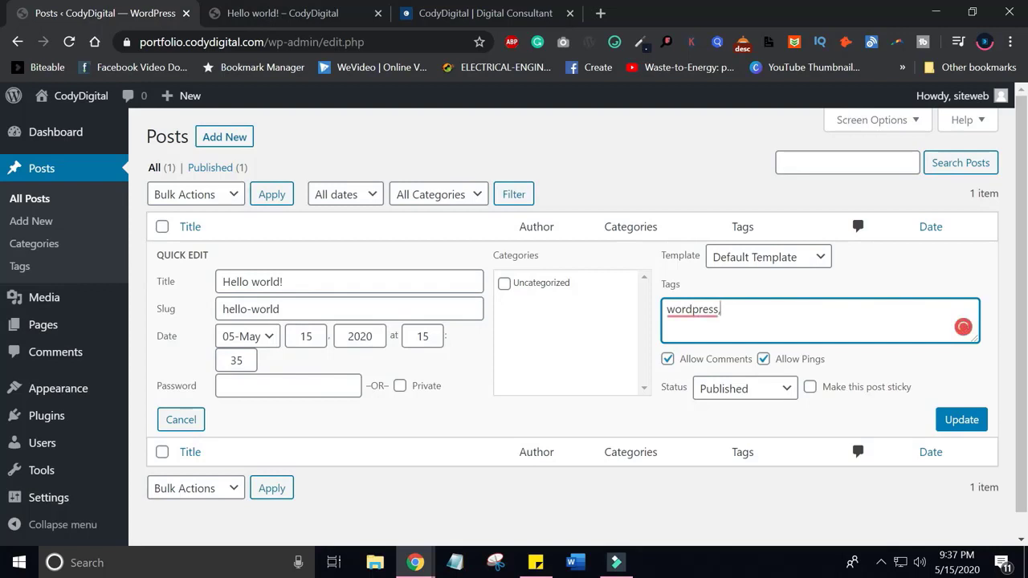
text( tutorials, codydigital,)
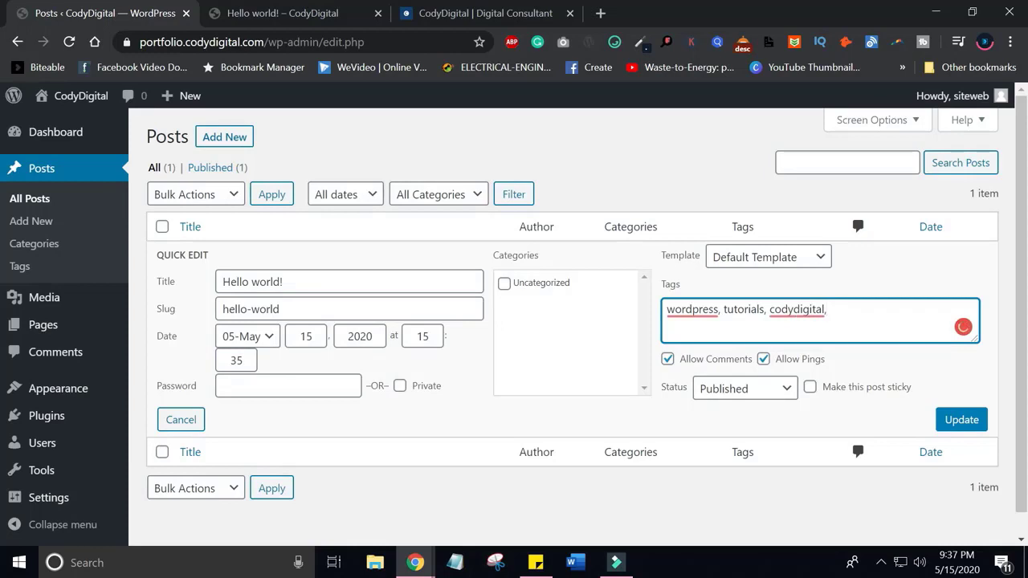
click(821, 258)
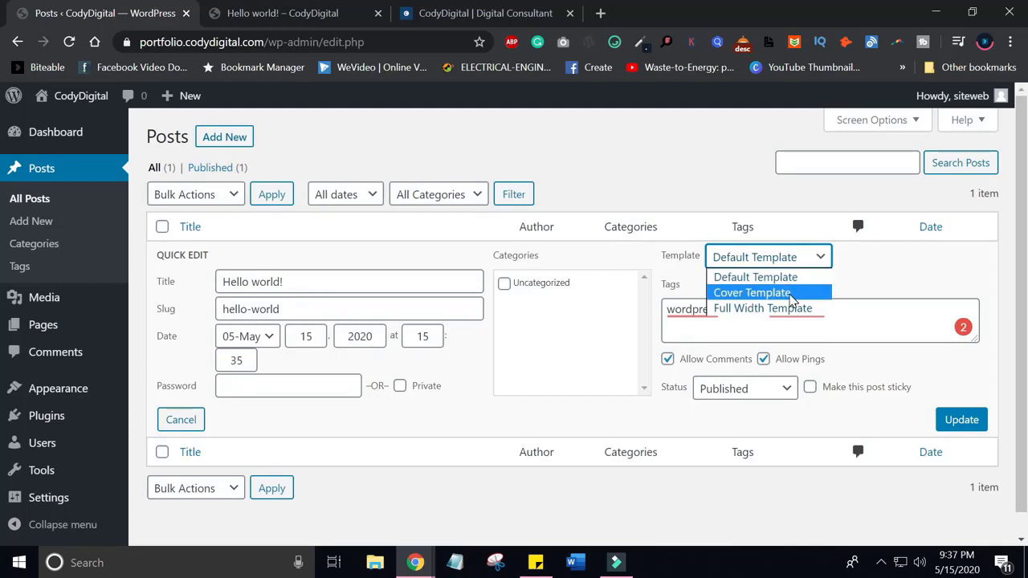
click(843, 312)
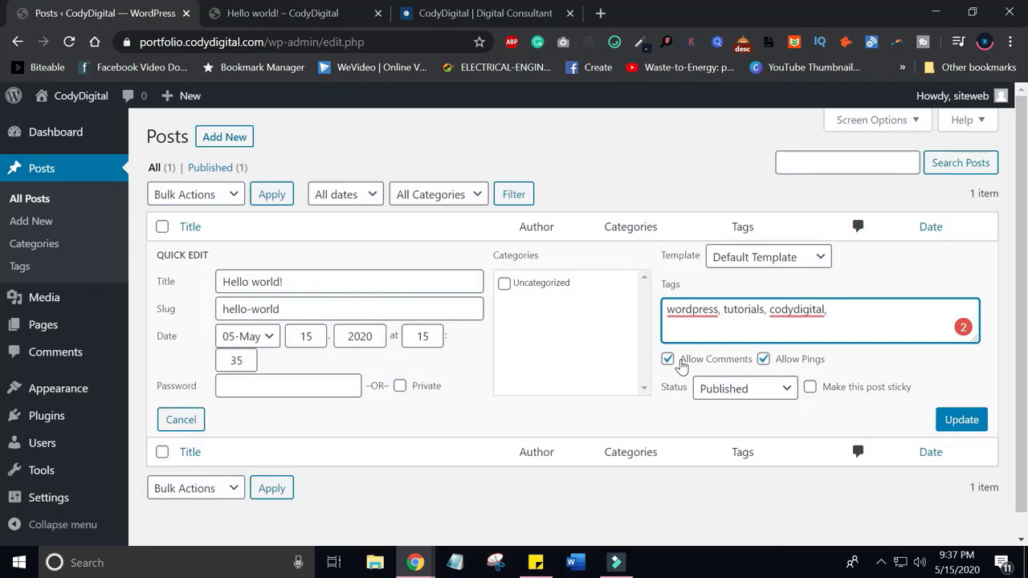
Clear Allow Comments, keep May as the month, and leave the post non-private.
click(764, 360)
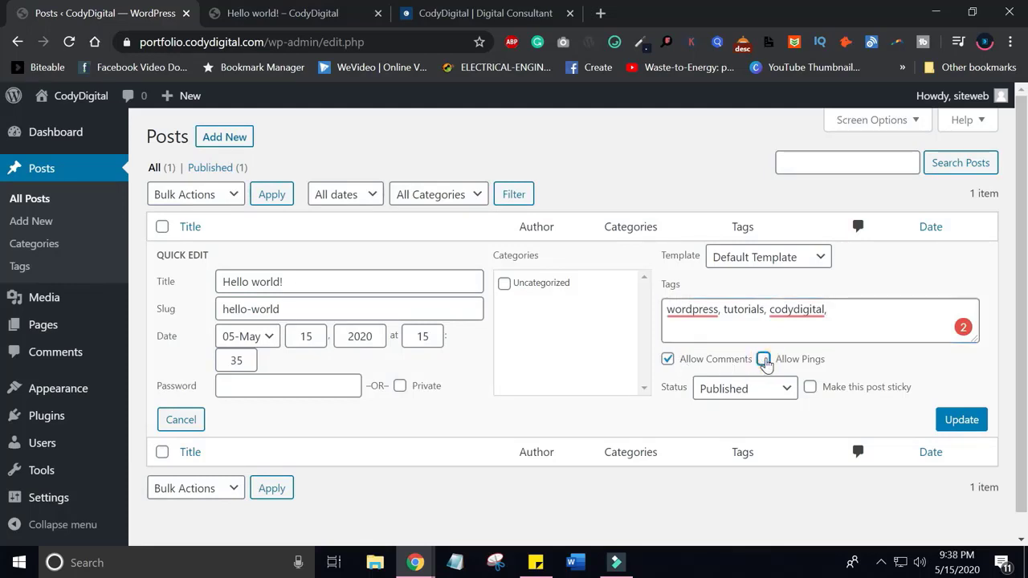
click(764, 360)
click(692, 362)
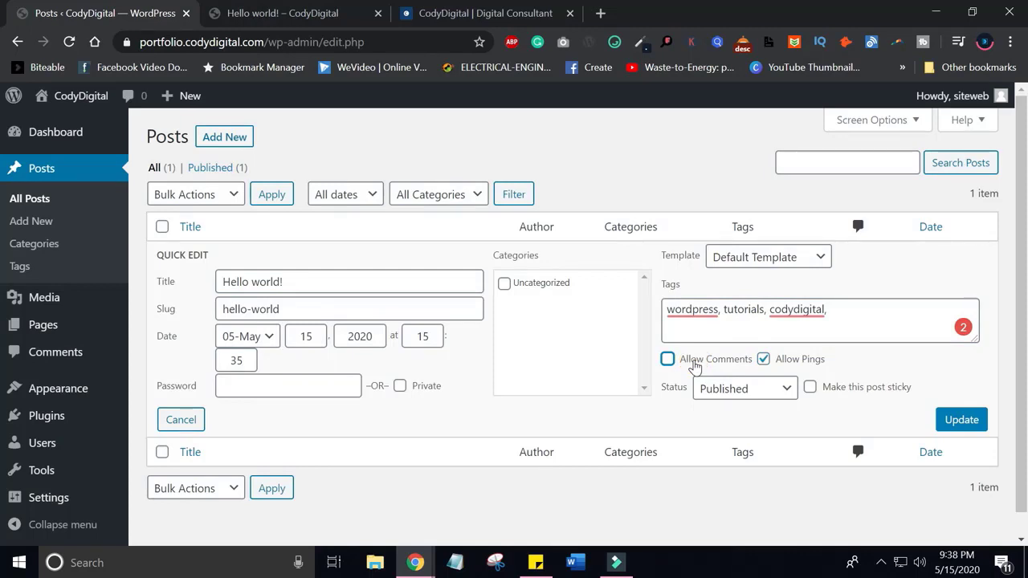
click(257, 336)
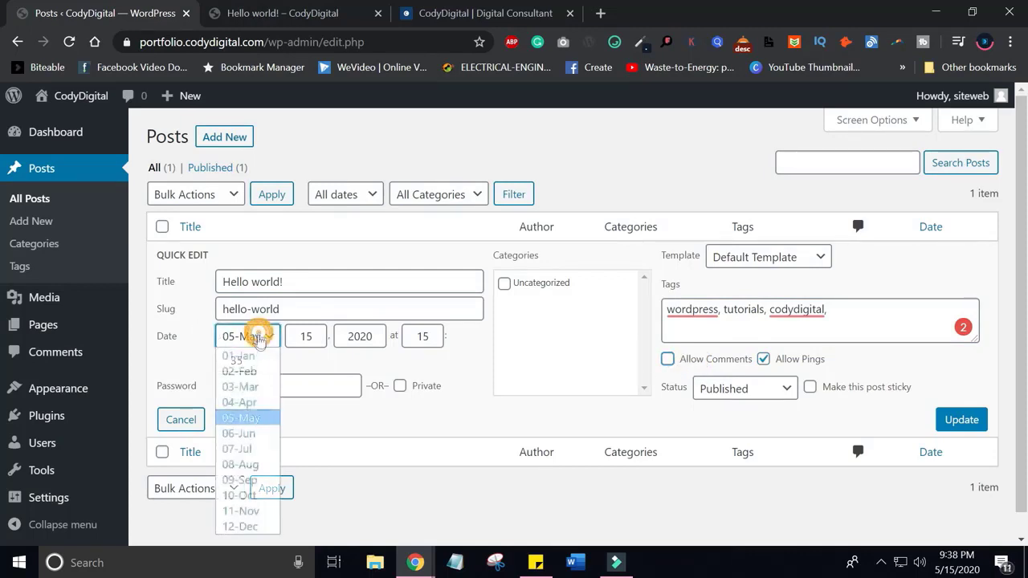
click(259, 337)
click(287, 387)
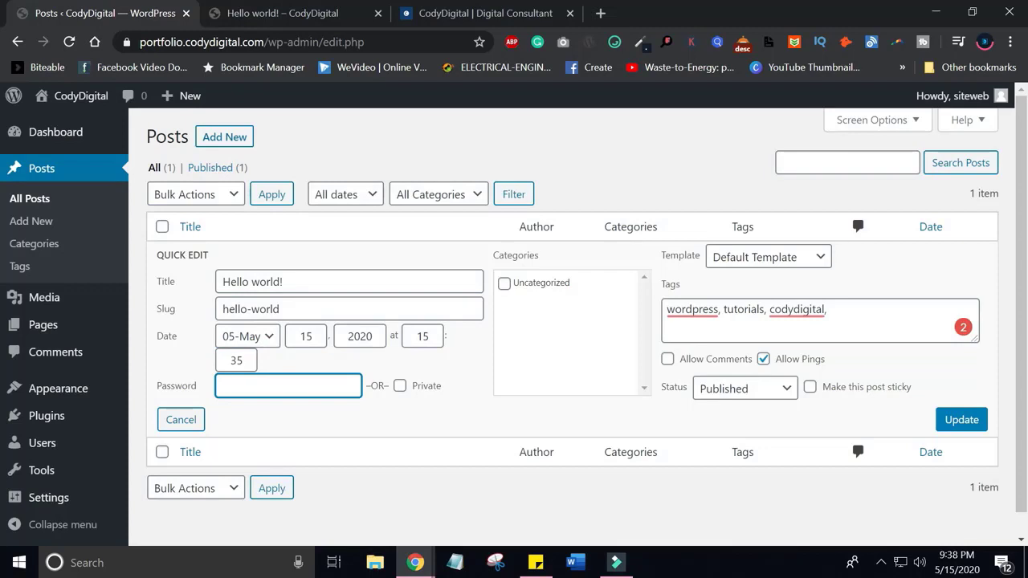
click(400, 387)
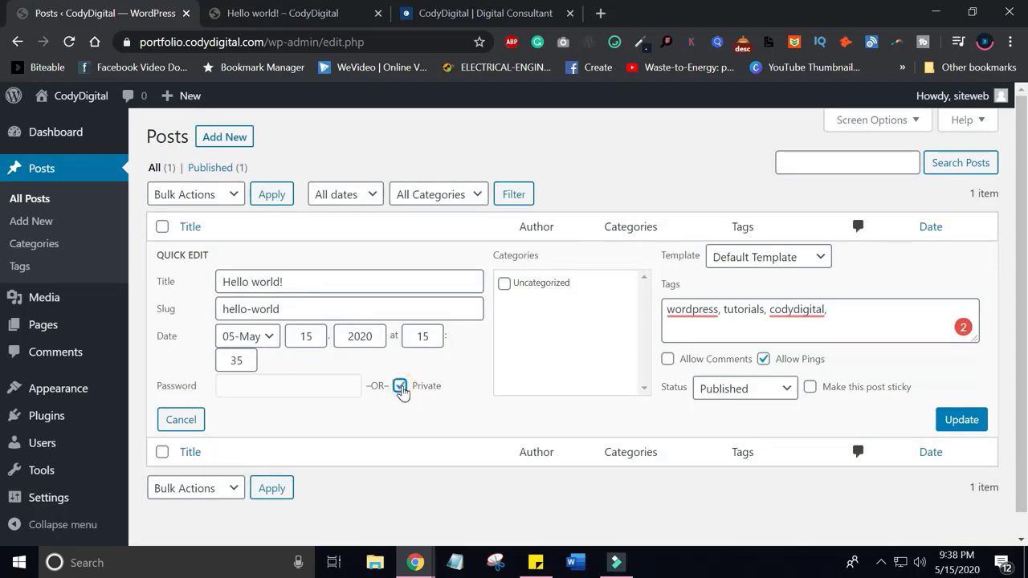
click(400, 386)
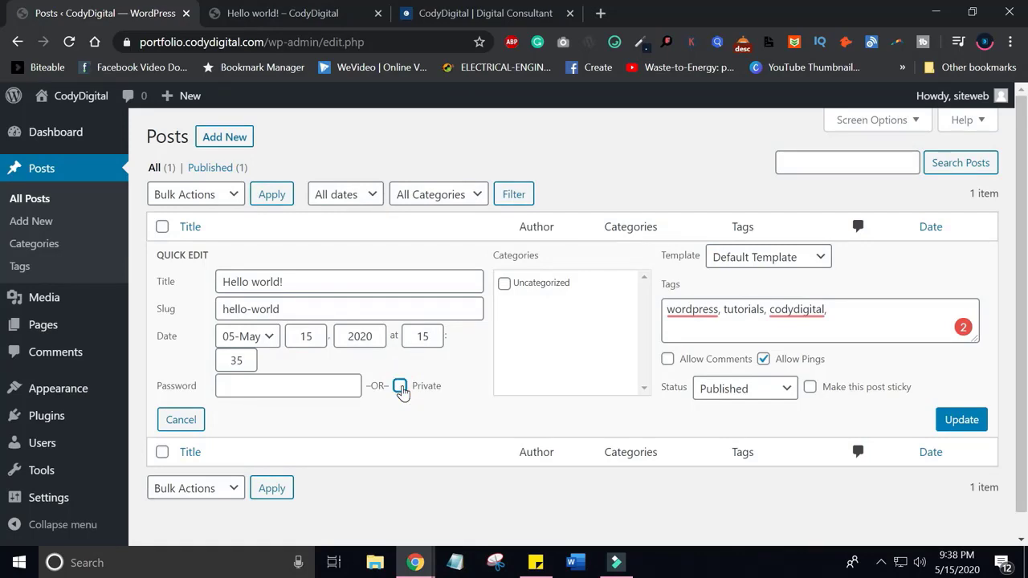
Look over the live 'Hello world!' post in its tab.
click(291, 13)
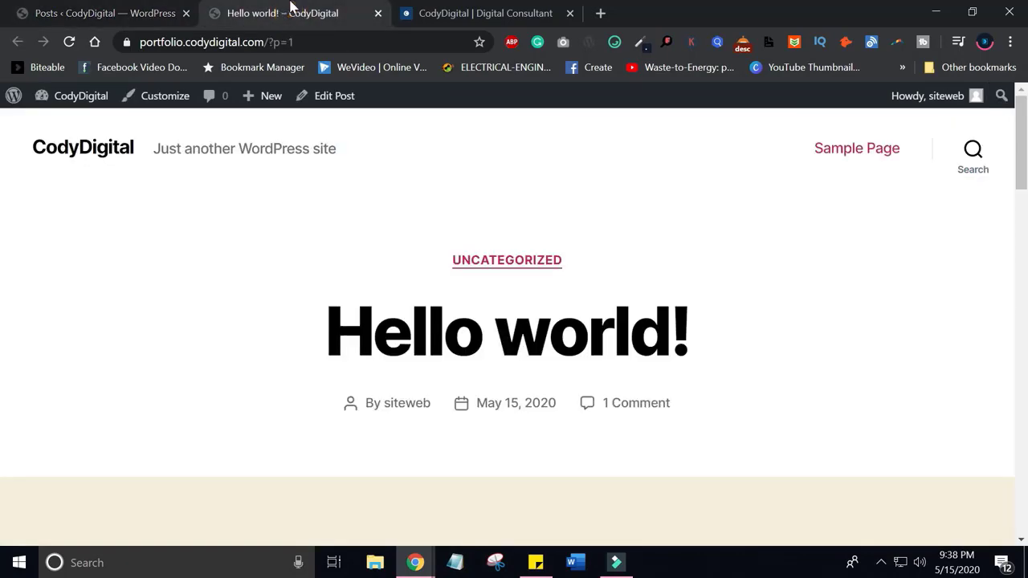
scroll(518, 208, down, 10)
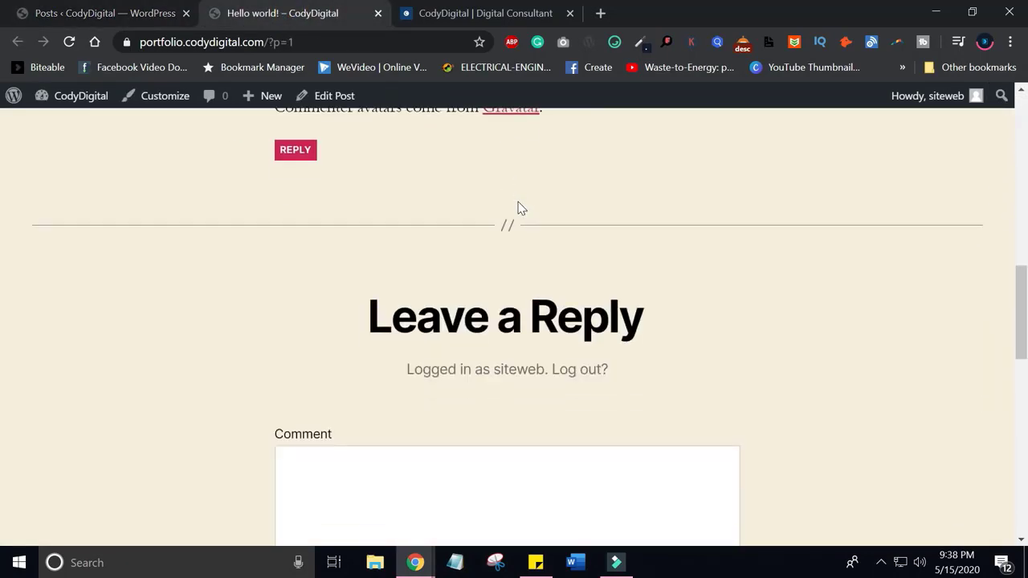
scroll(518, 208, up, 10)
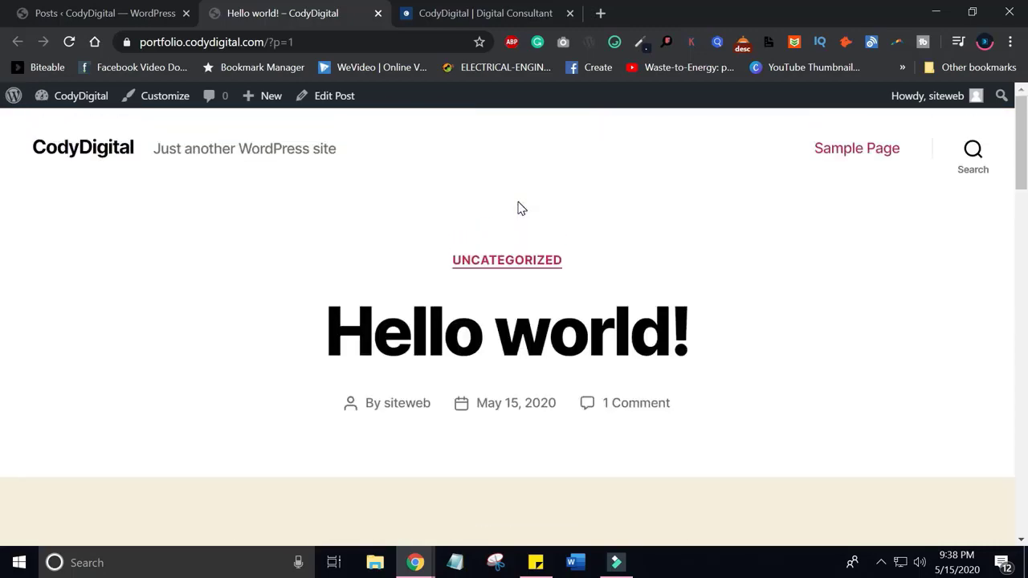
scroll(519, 208, down, 9)
scroll(518, 208, down, 5)
scroll(519, 209, up, 15)
Back in All Posts, enter a post password in Quick Edit and save with Update.
click(97, 11)
click(252, 383)
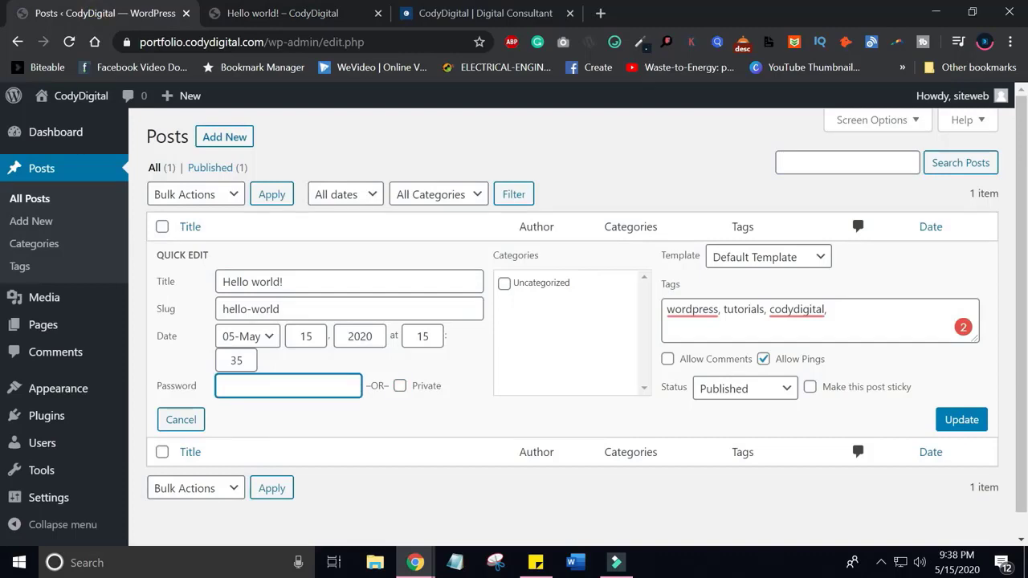
click(955, 421)
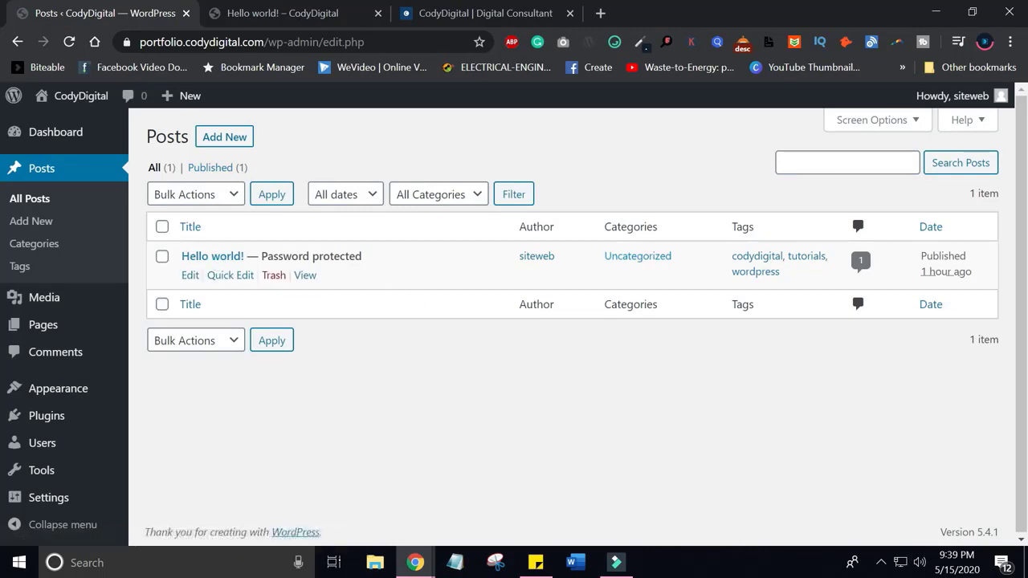
Reload the 'Hello world!' post tab to see its password prompt.
click(338, 13)
click(70, 43)
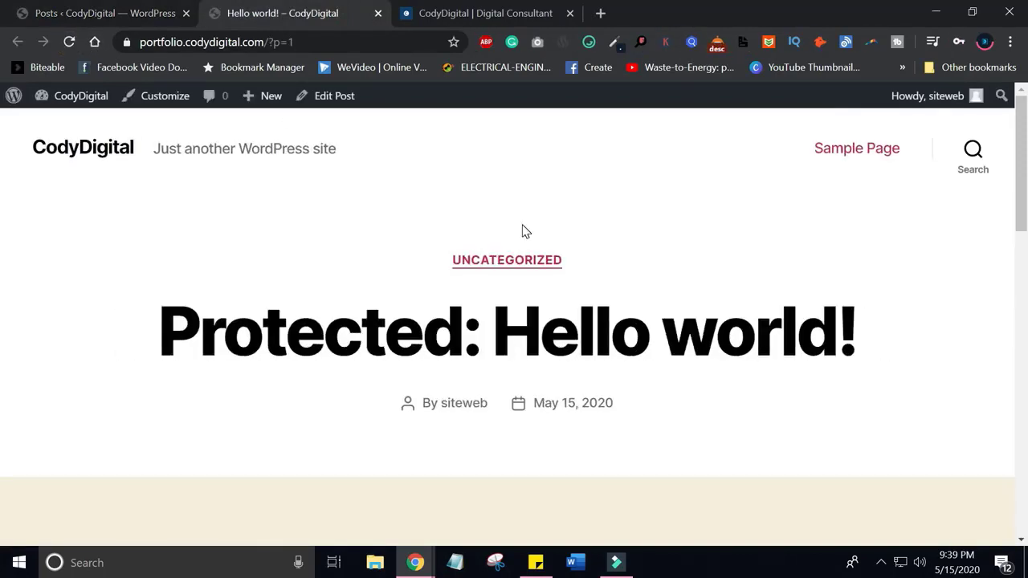
scroll(522, 232, down, 3)
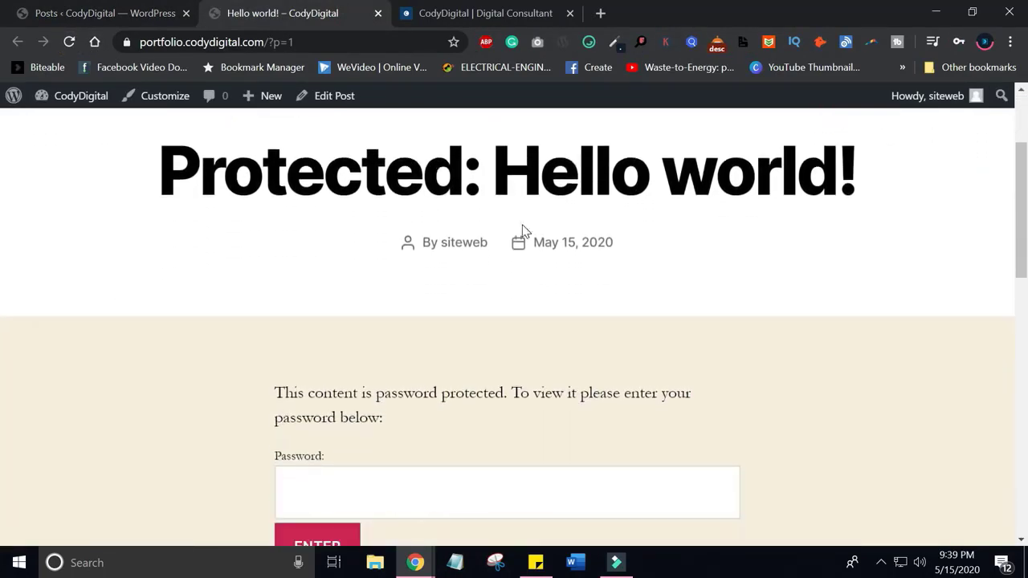
scroll(522, 231, down, 1)
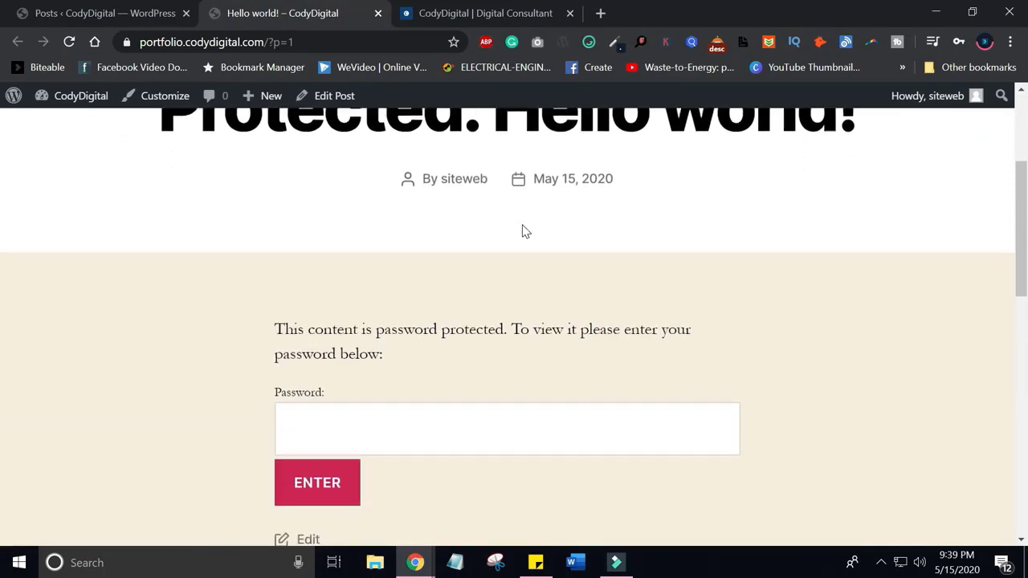
scroll(522, 231, up, 2)
scroll(522, 231, down, 2)
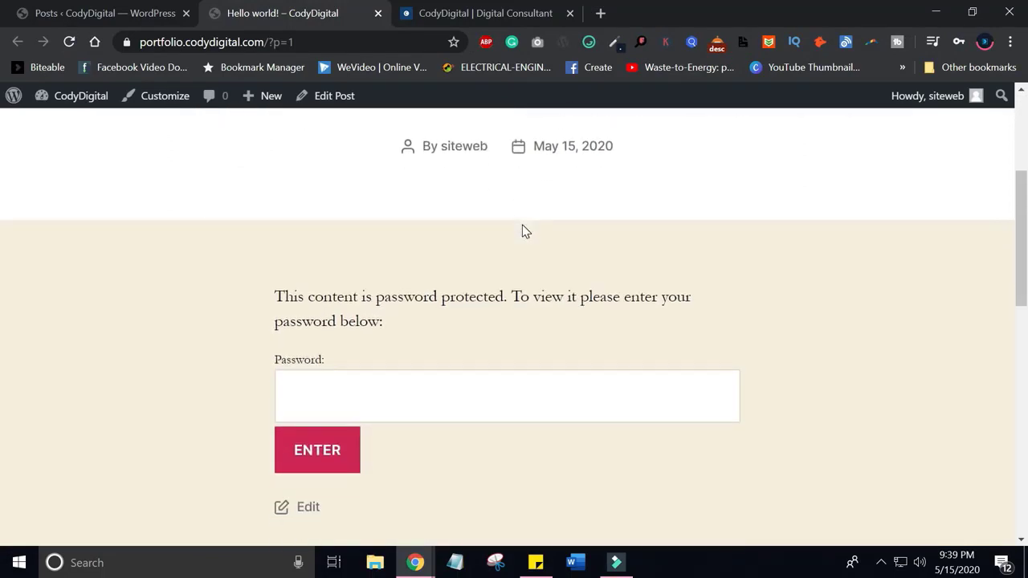
Unlock the post with its password, view the content, then close the tab.
text(••••)
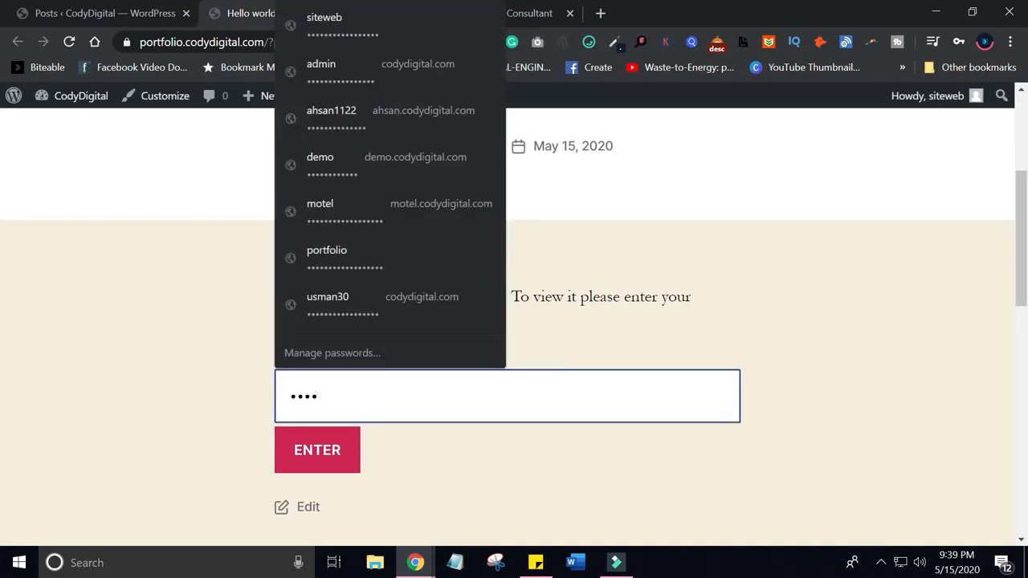
click(314, 455)
drag(1024, 222, 5, 133)
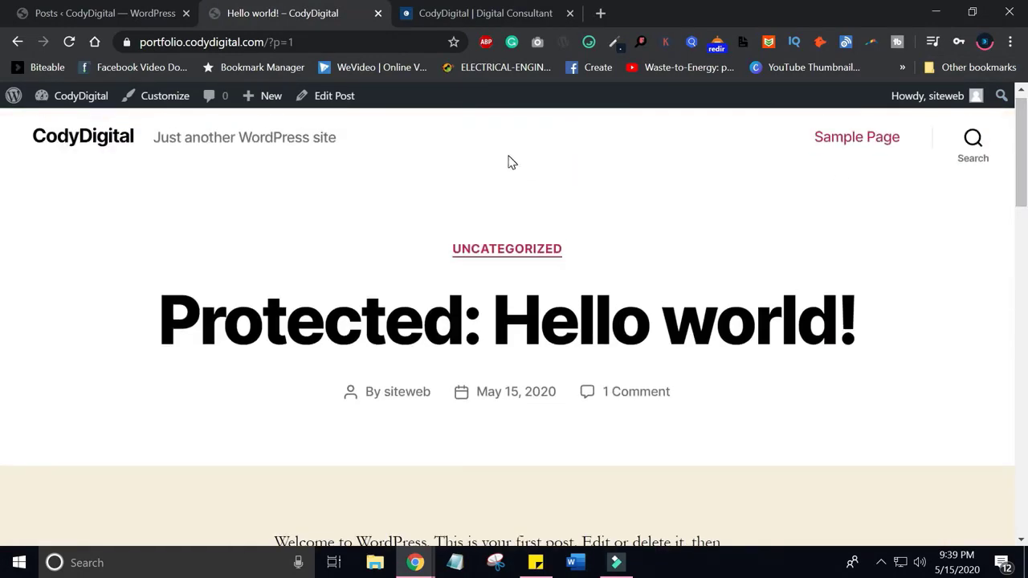
key(ctrl+w)
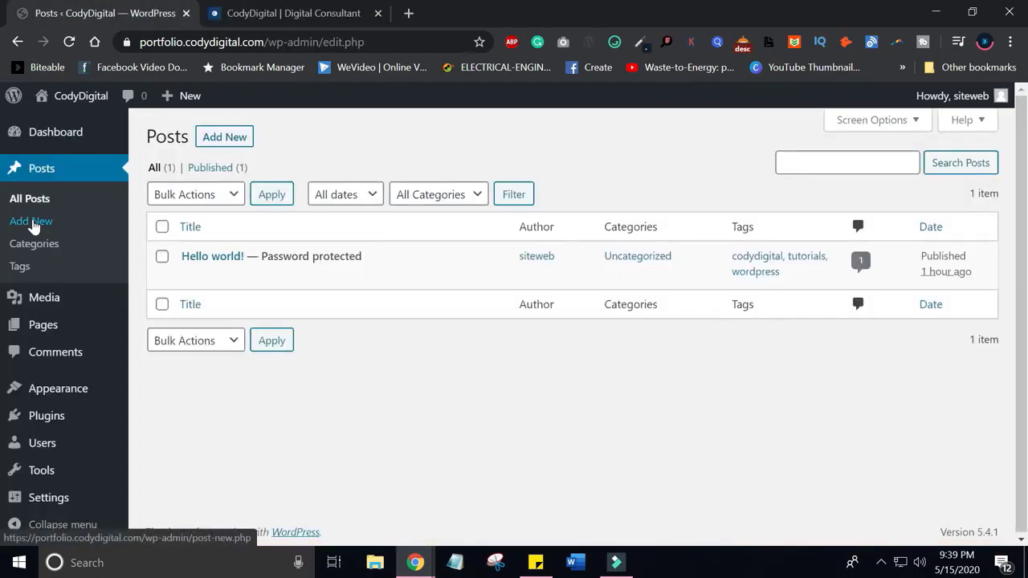
Start a new post, page through the block editor welcome guide, and dismiss it with Get started.
click(33, 222)
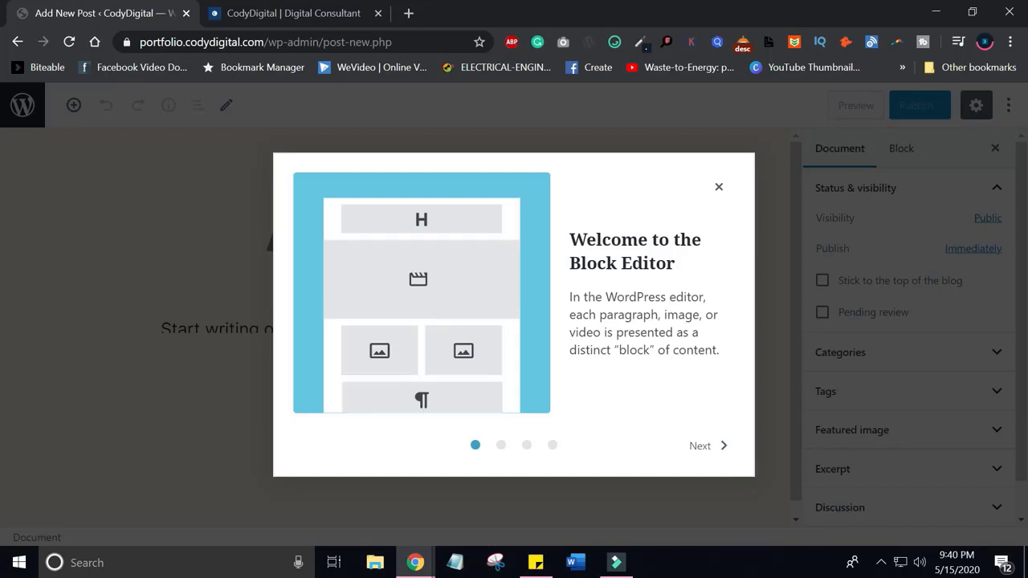
click(701, 447)
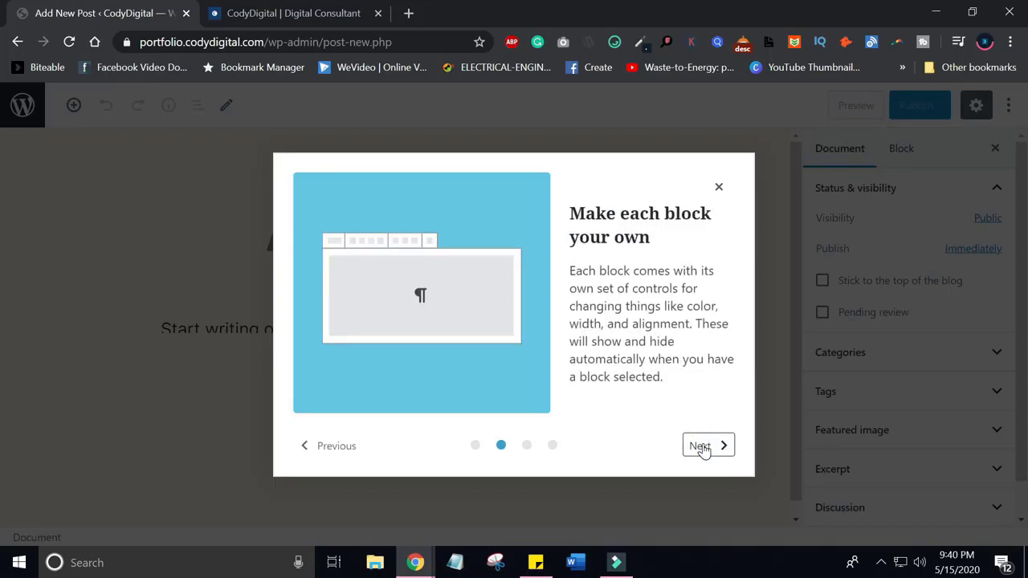
click(701, 447)
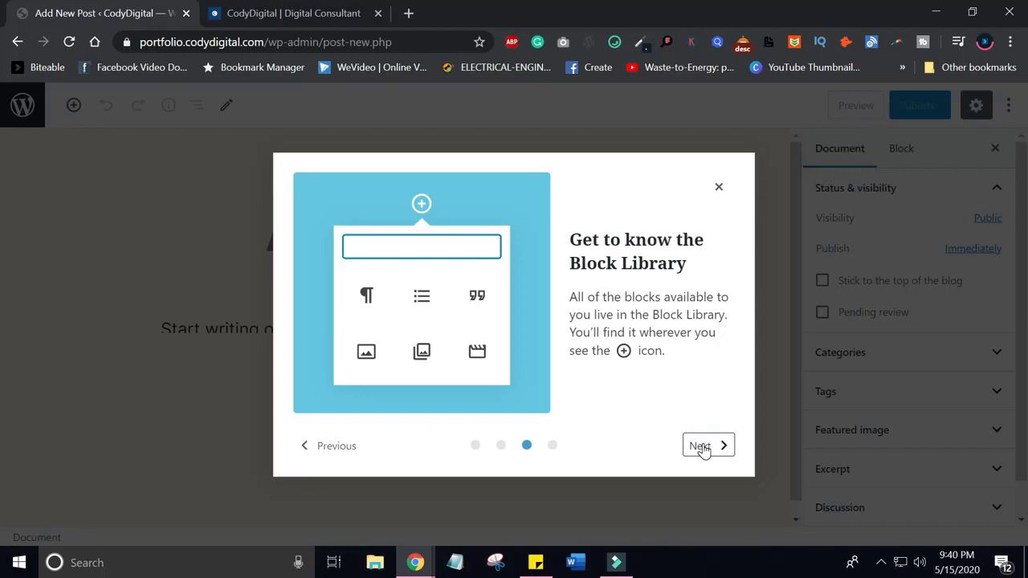
click(702, 448)
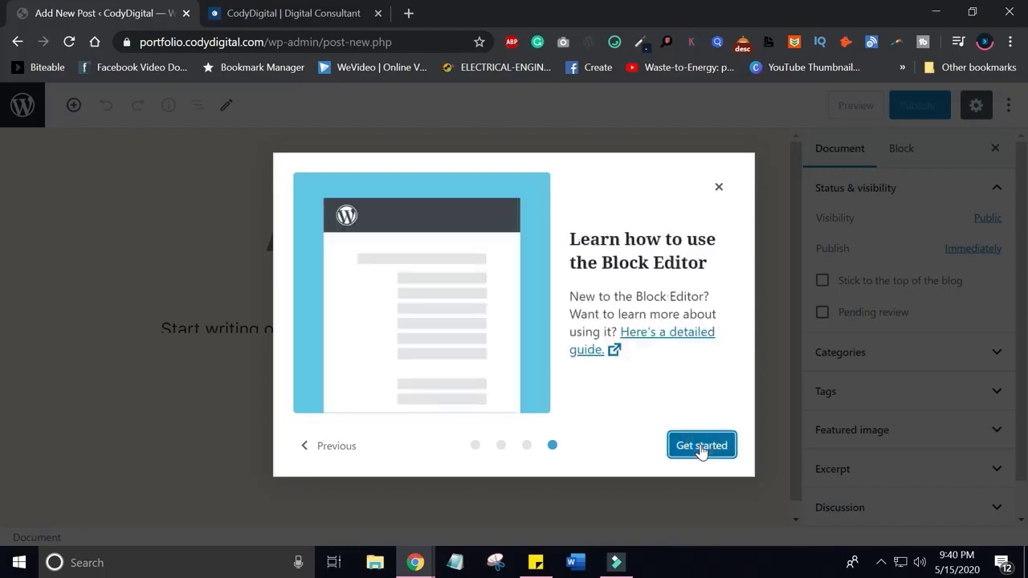
click(700, 448)
click(358, 234)
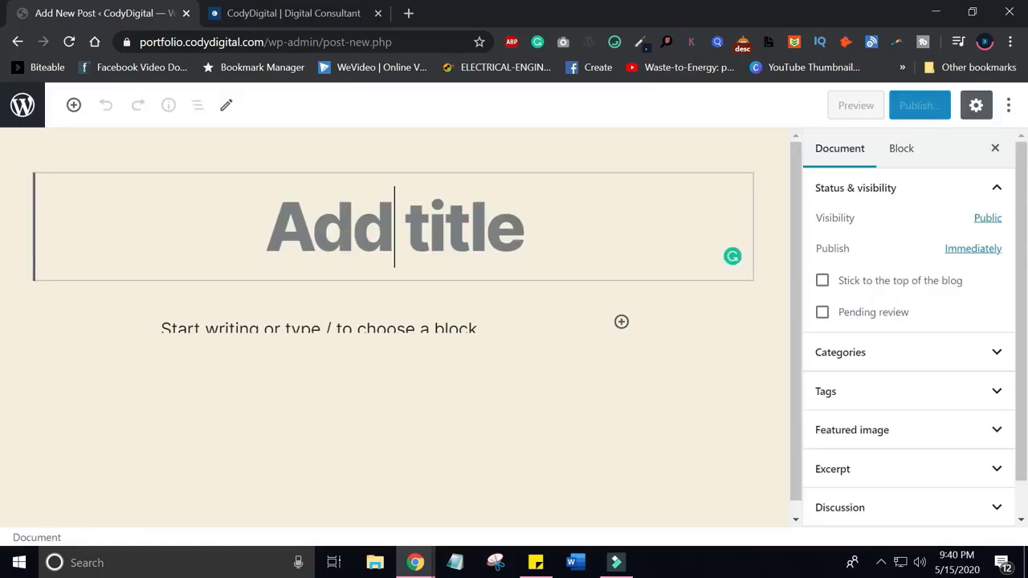
Enter the post title 'Course 1 | Lecture 08 | Posts vs Pages' and place the cursor in the first paragraph.
text(C)
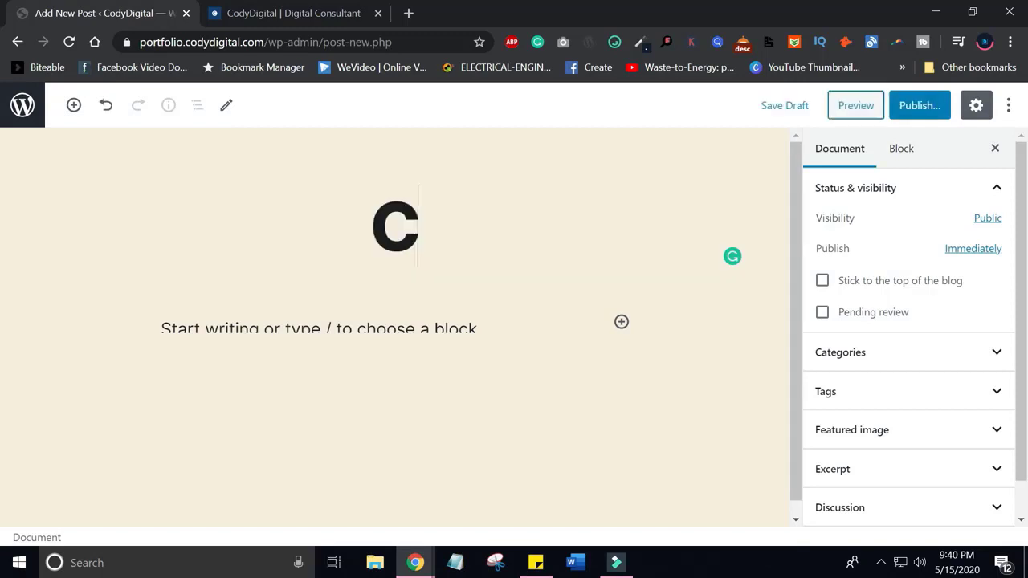
text(ourse 1)
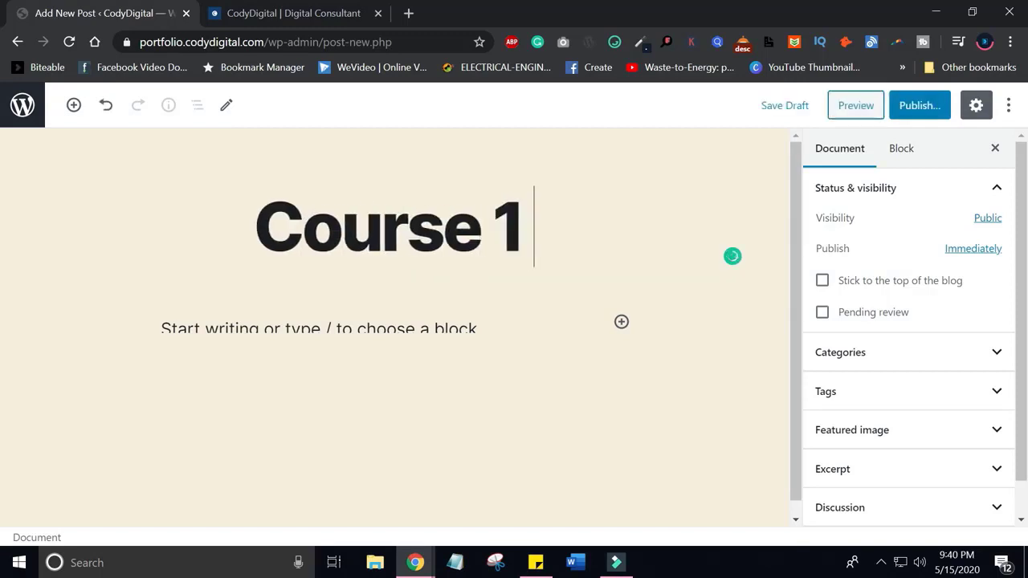
text( | Lectur)
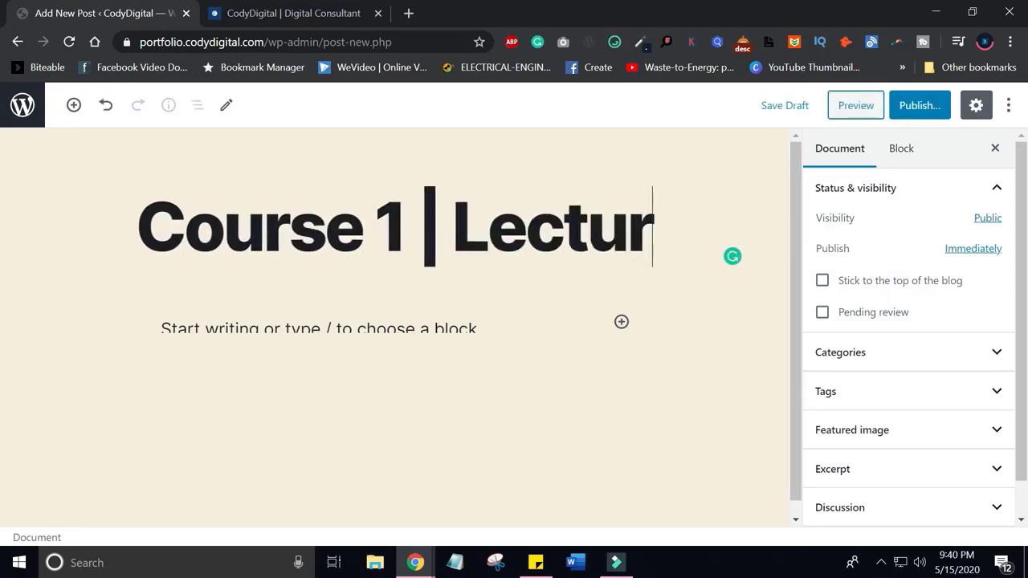
text(e 08)
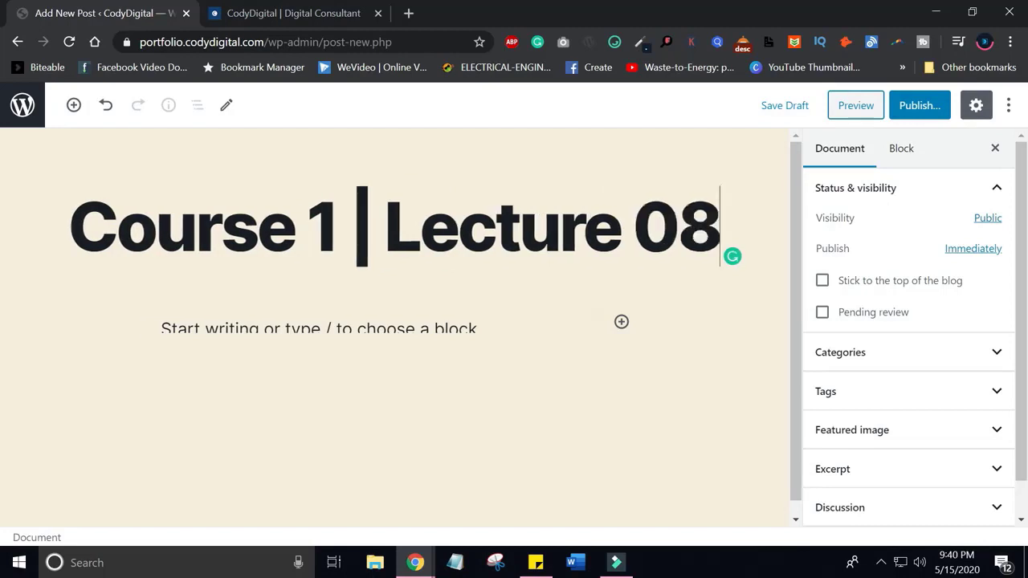
text( |)
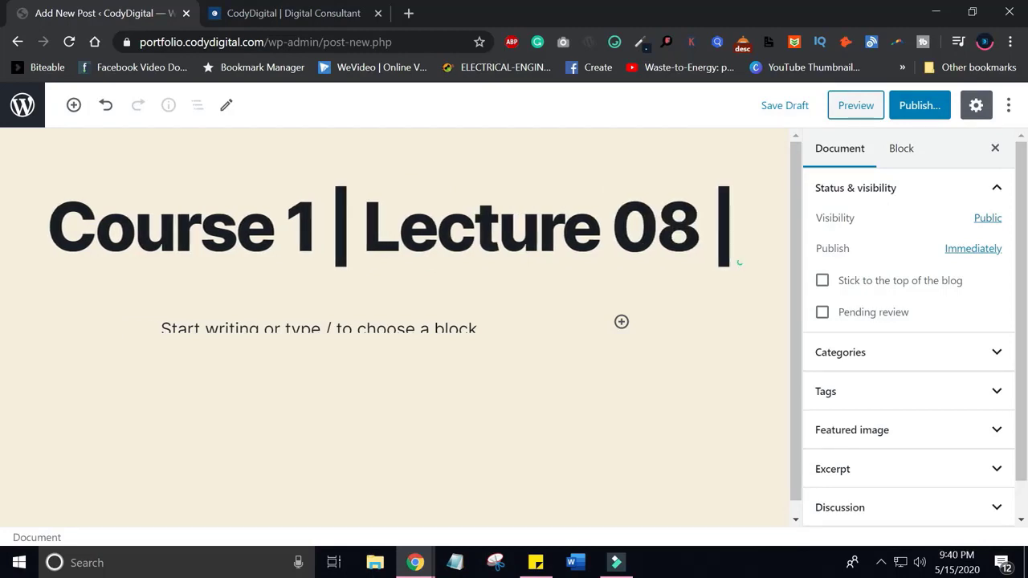
text( Post)
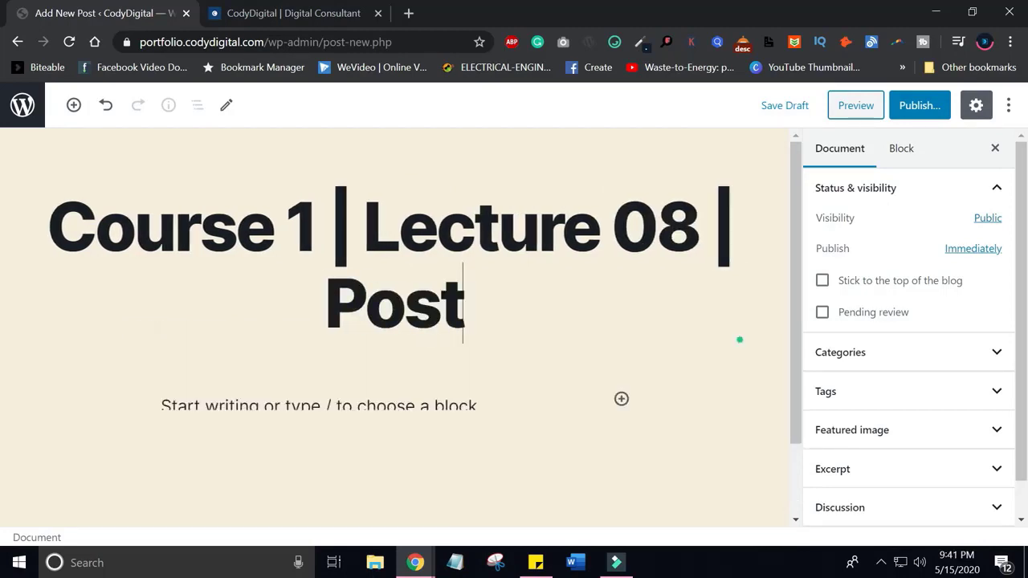
text(s vs Pages)
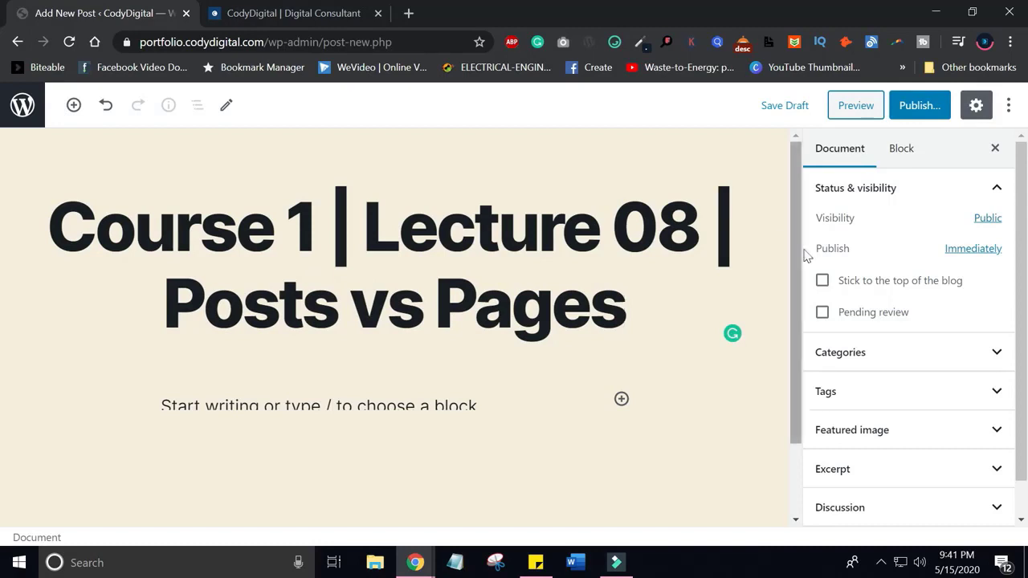
drag(795, 258, 791, 370)
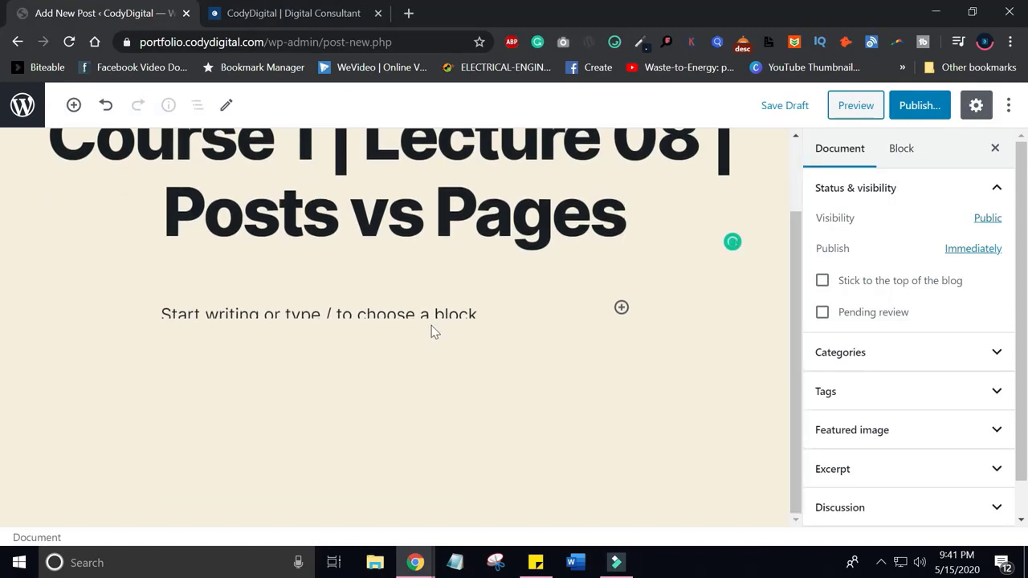
click(393, 313)
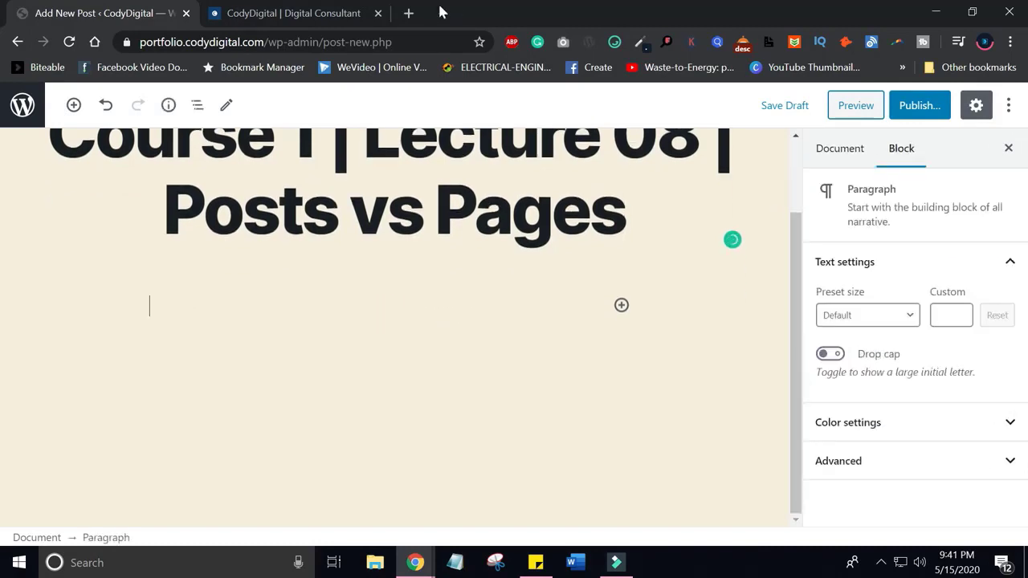
Search 'lor' in a new tab, copy the Lorem ipsum description, and return to the editor.
click(409, 13)
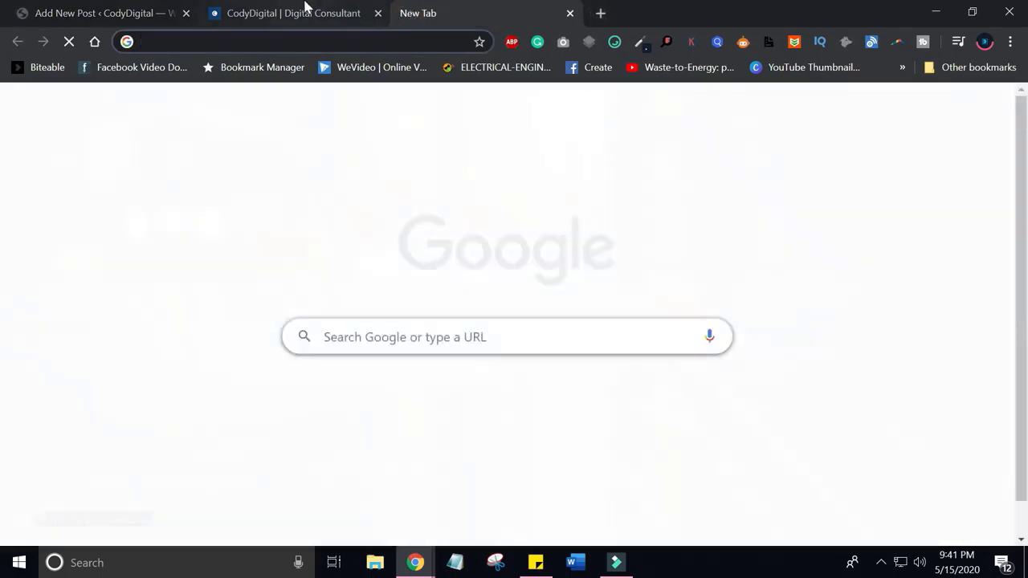
text(lor)
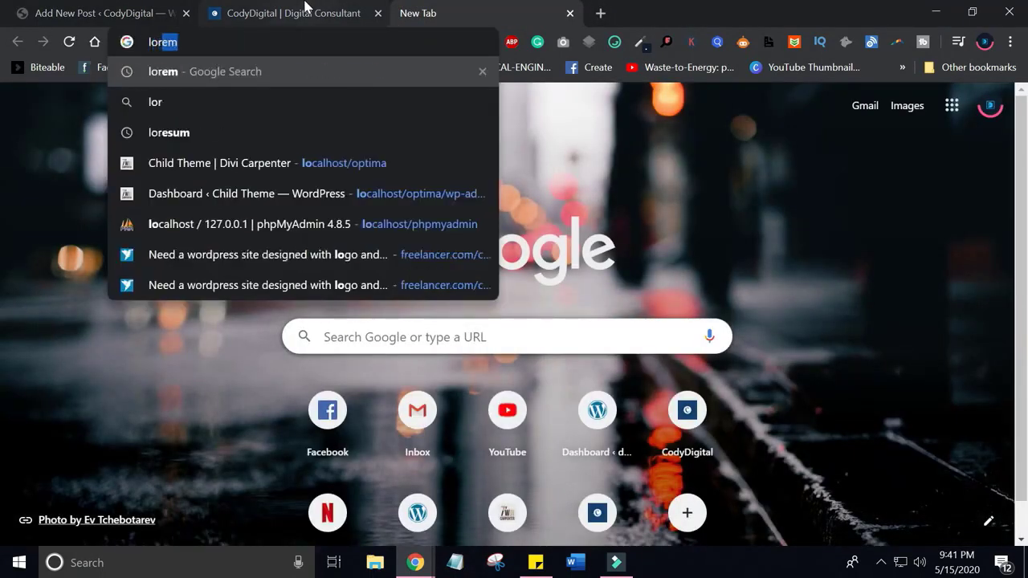
key(Return)
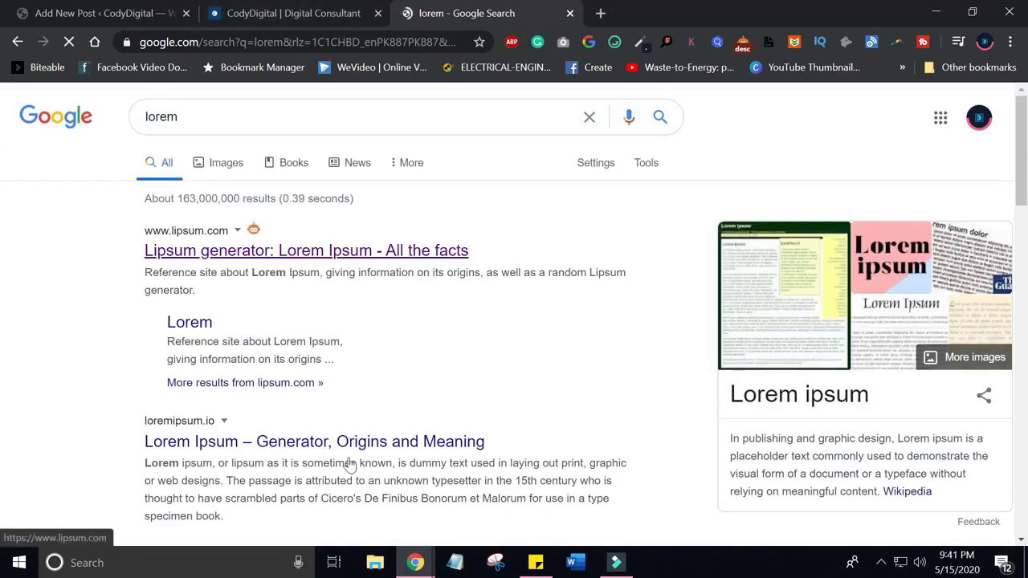
triple_click(263, 476)
right_click(263, 476)
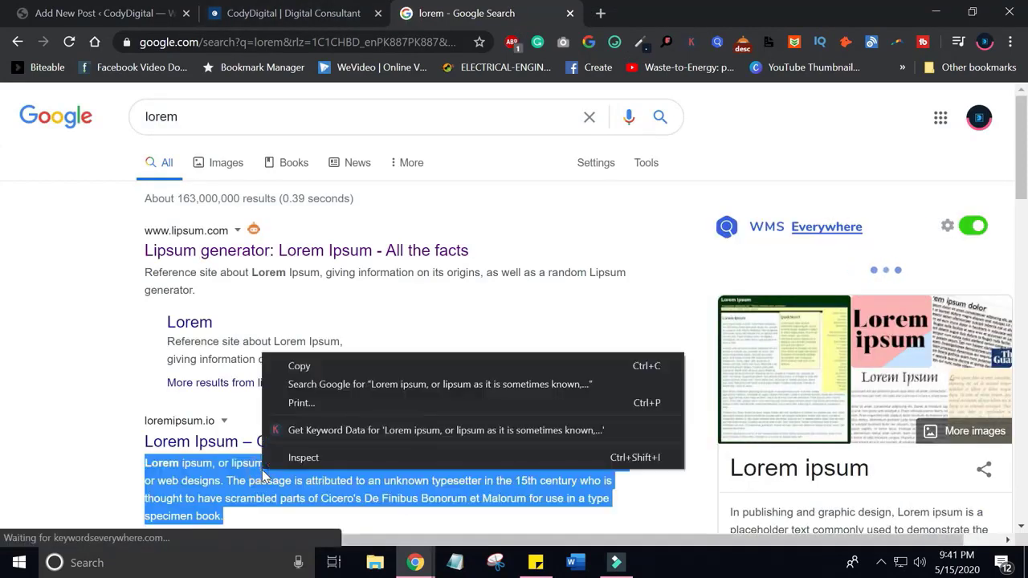
click(301, 366)
click(33, 328)
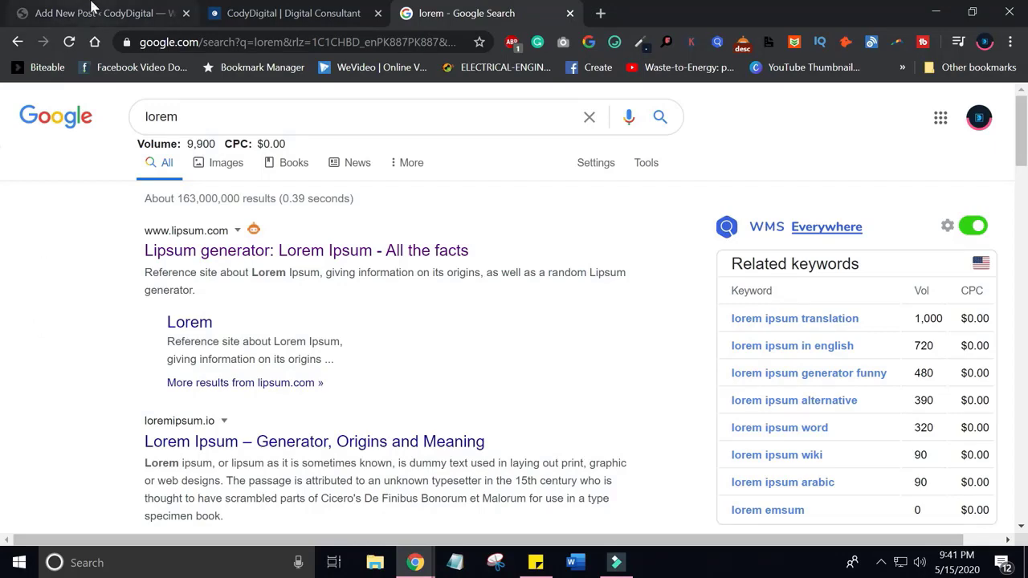
click(89, 13)
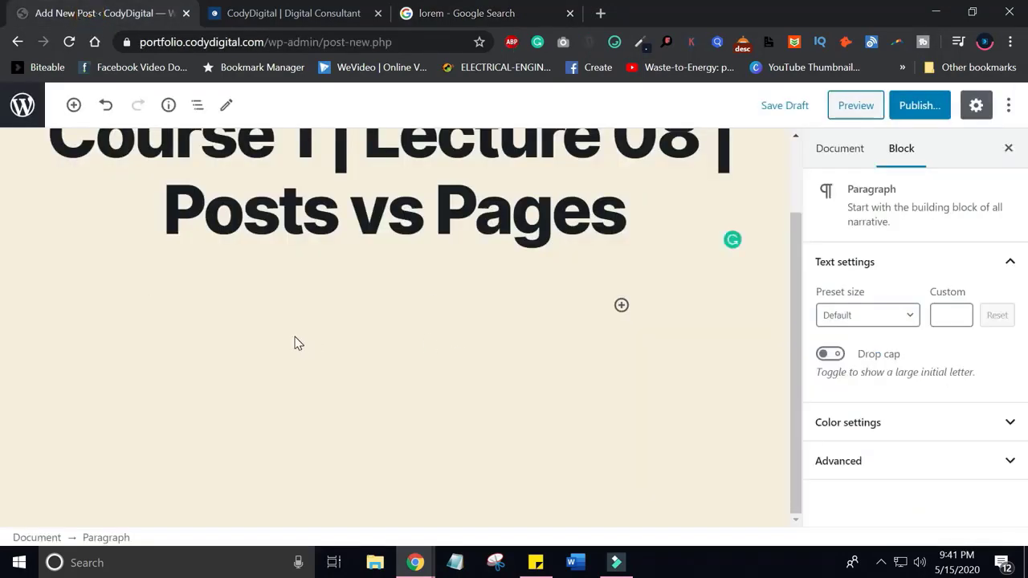
Paste the Lorem ipsum description into the empty paragraph block and select it.
key(ctrl+v)
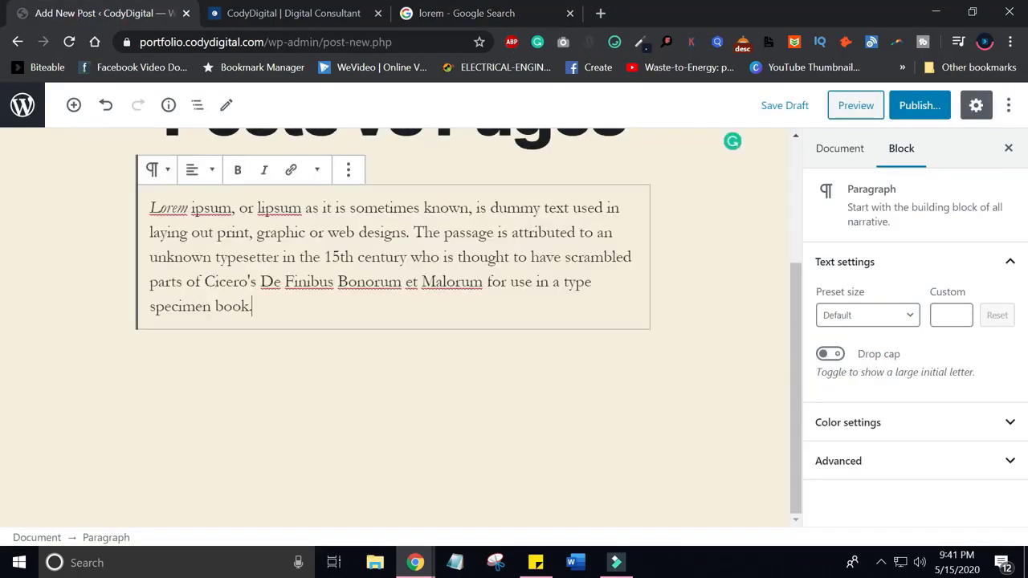
drag(791, 411, 798, 340)
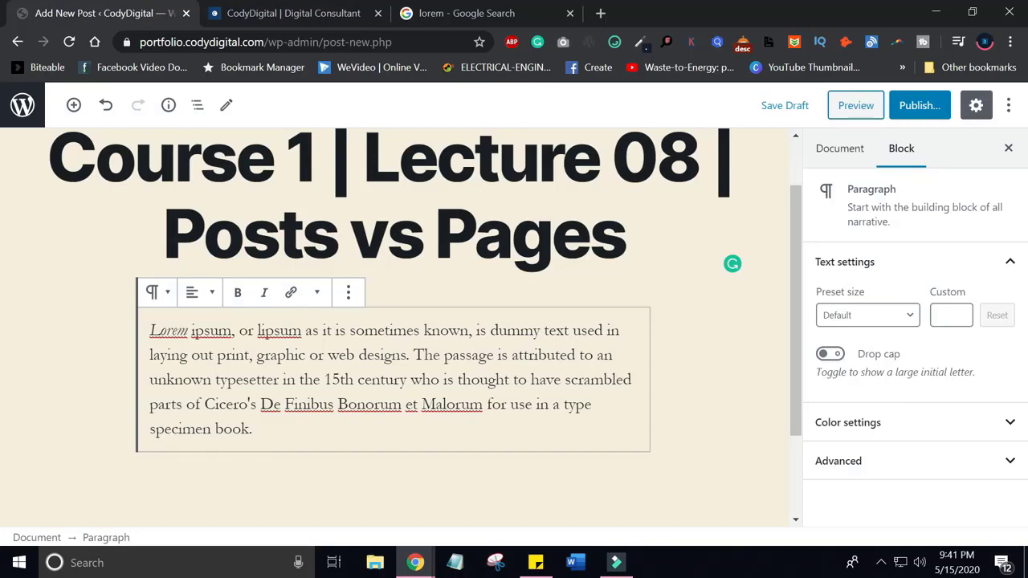
triple_click(210, 330)
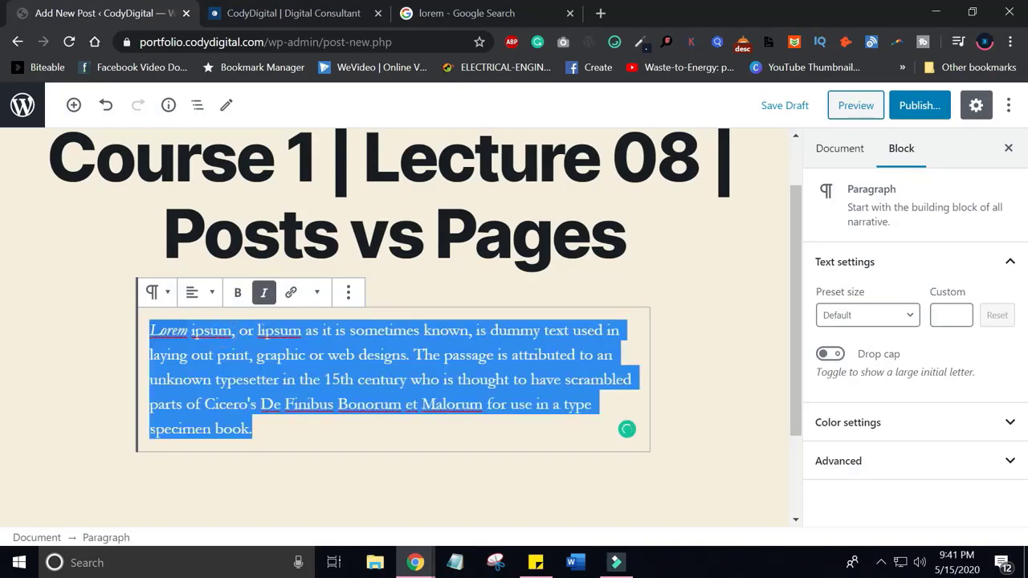
Convert the paragraph into a heading and try heading levels H1 and H6.
click(158, 293)
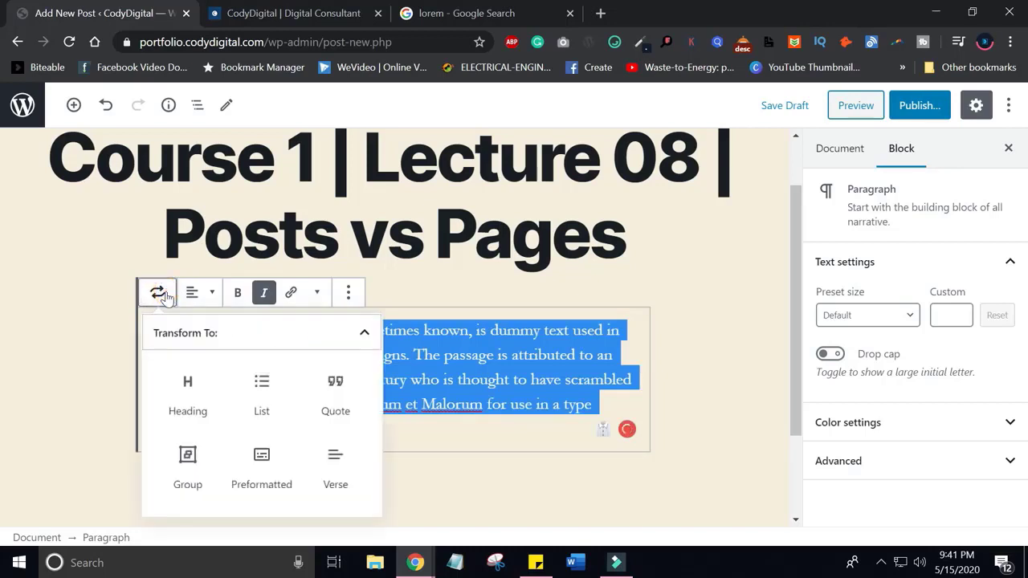
click(193, 391)
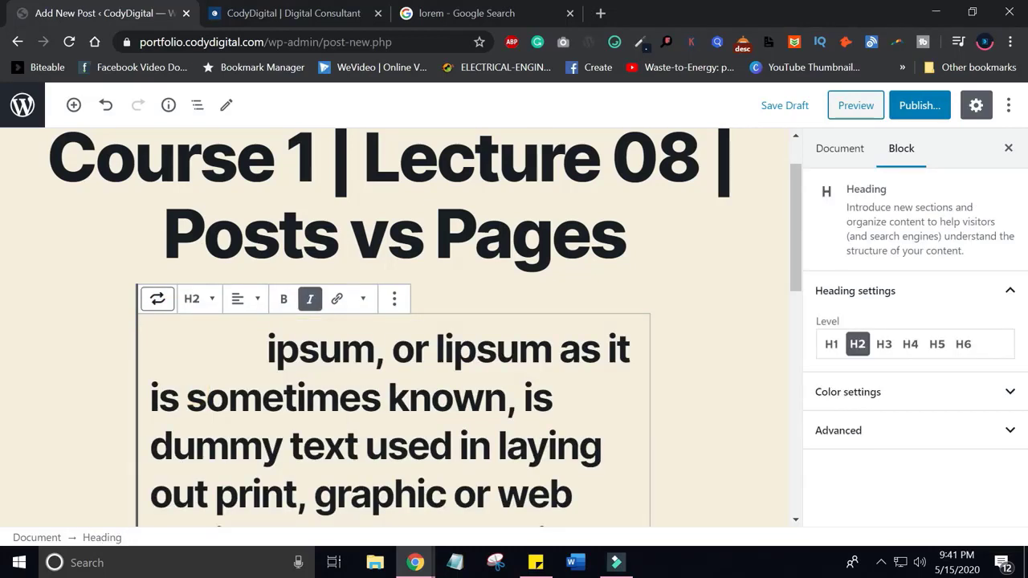
click(211, 300)
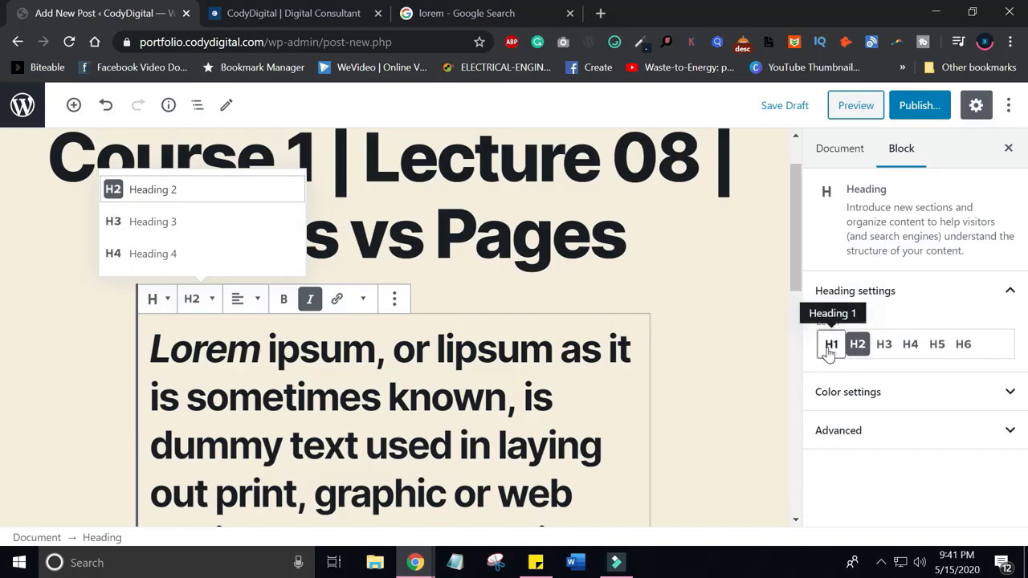
click(829, 351)
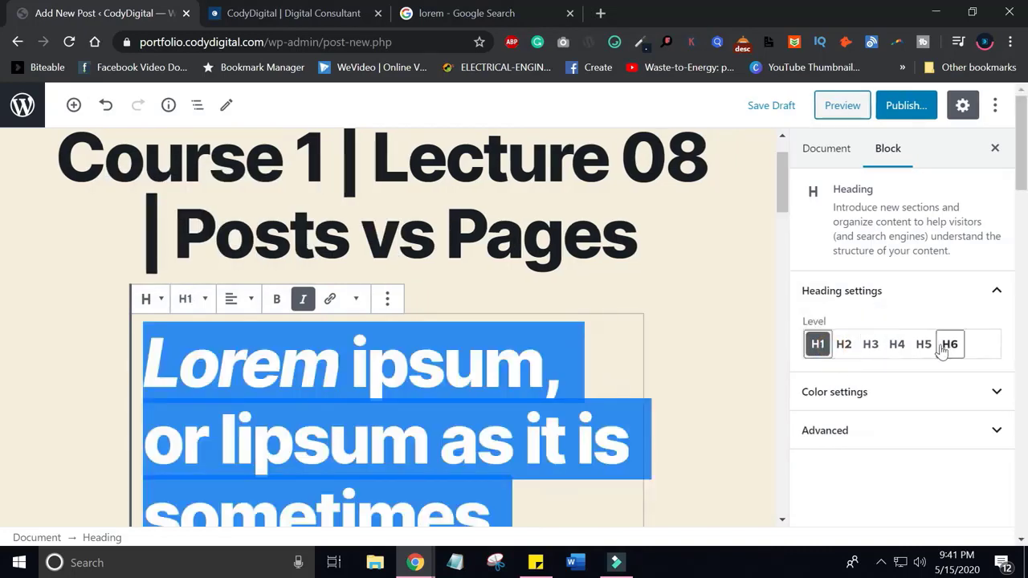
click(944, 347)
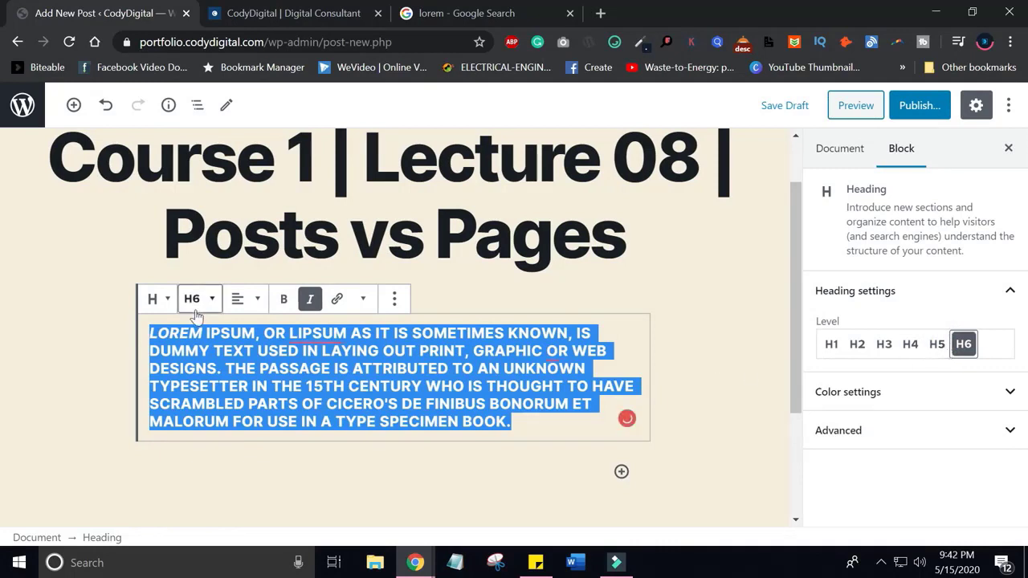
Turn the heading back into a regular paragraph block.
click(169, 302)
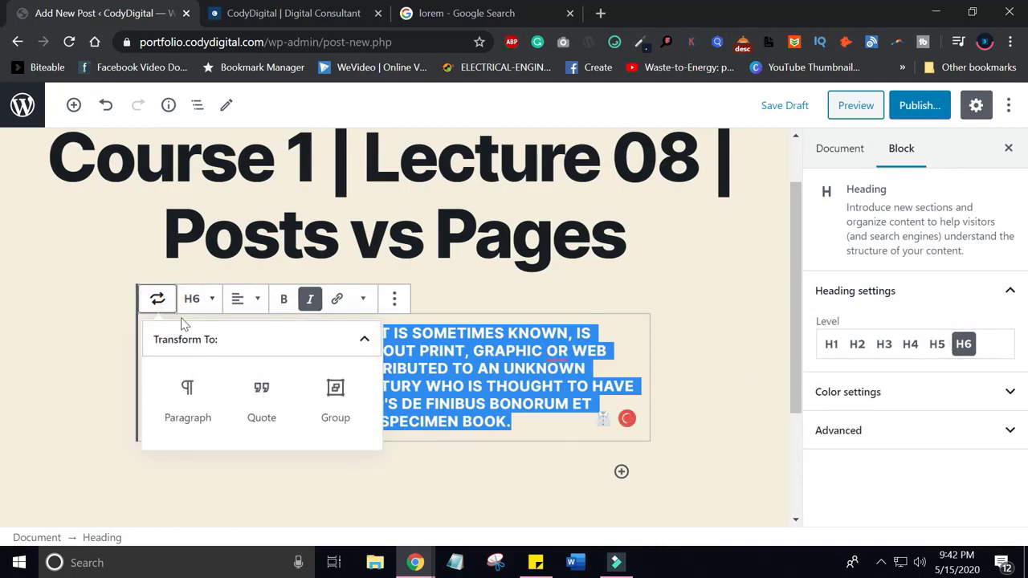
click(188, 390)
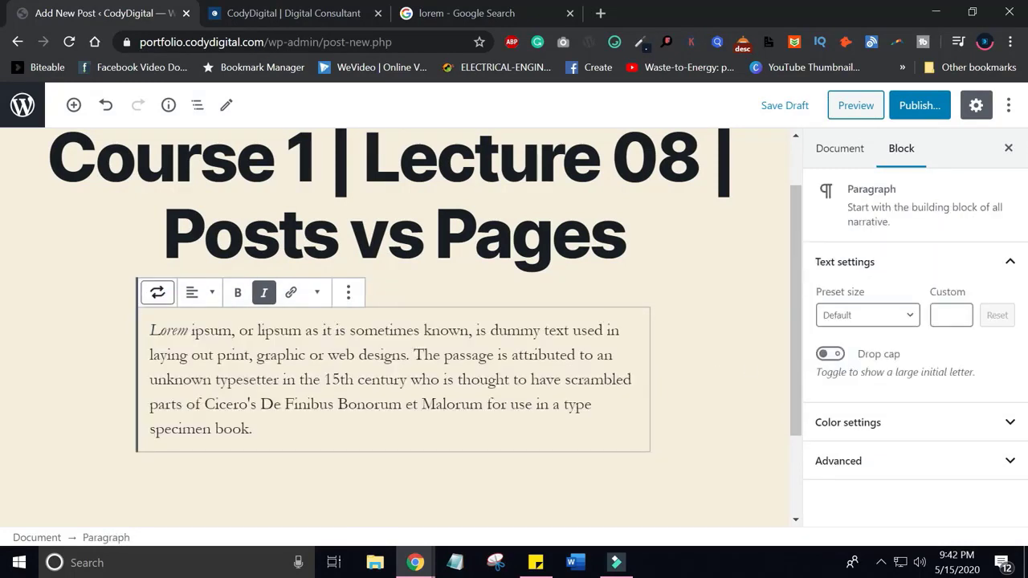
click(158, 292)
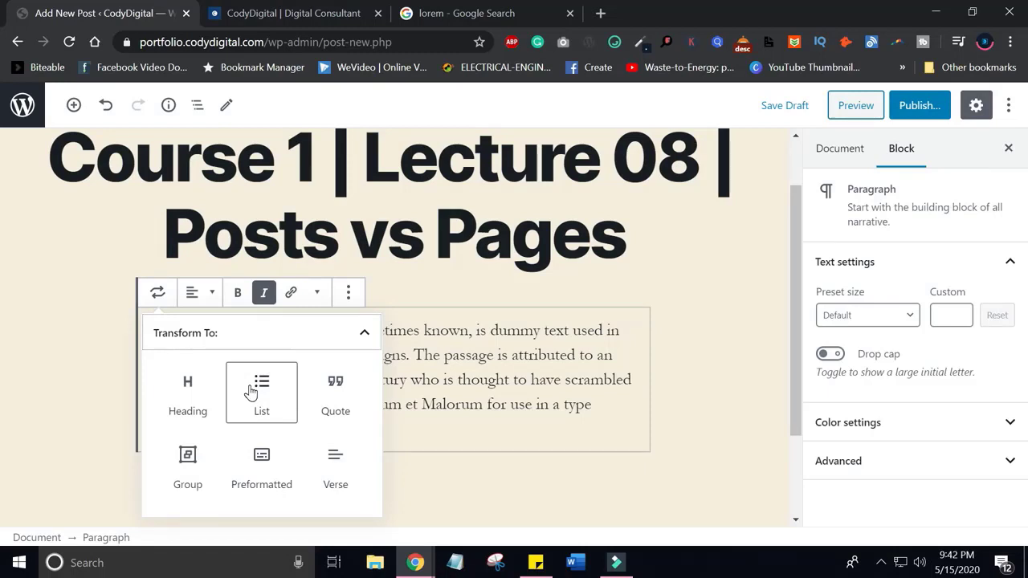
Split 'specimen book.' into its own block and make it a numbered list.
click(606, 399)
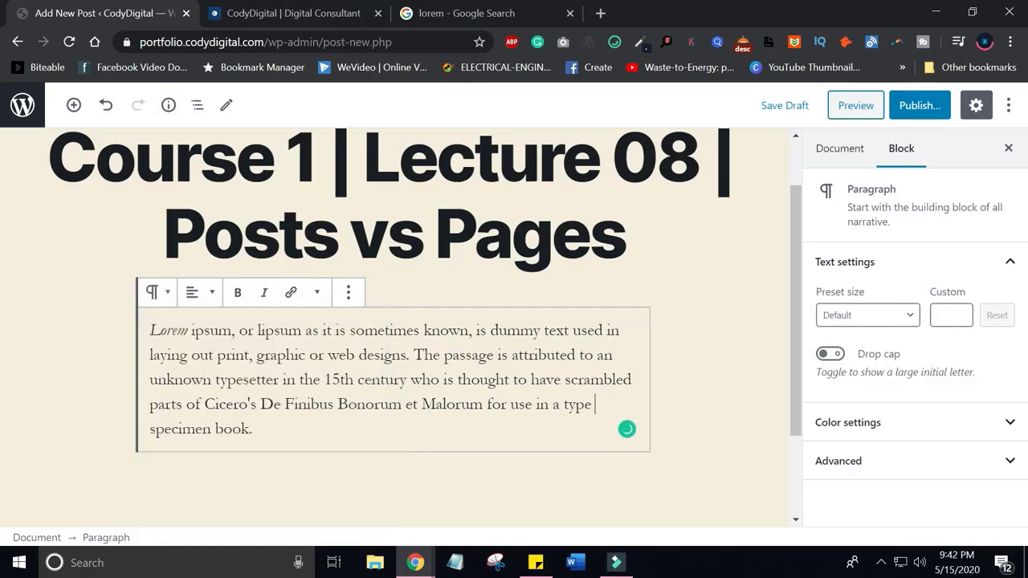
key(Return)
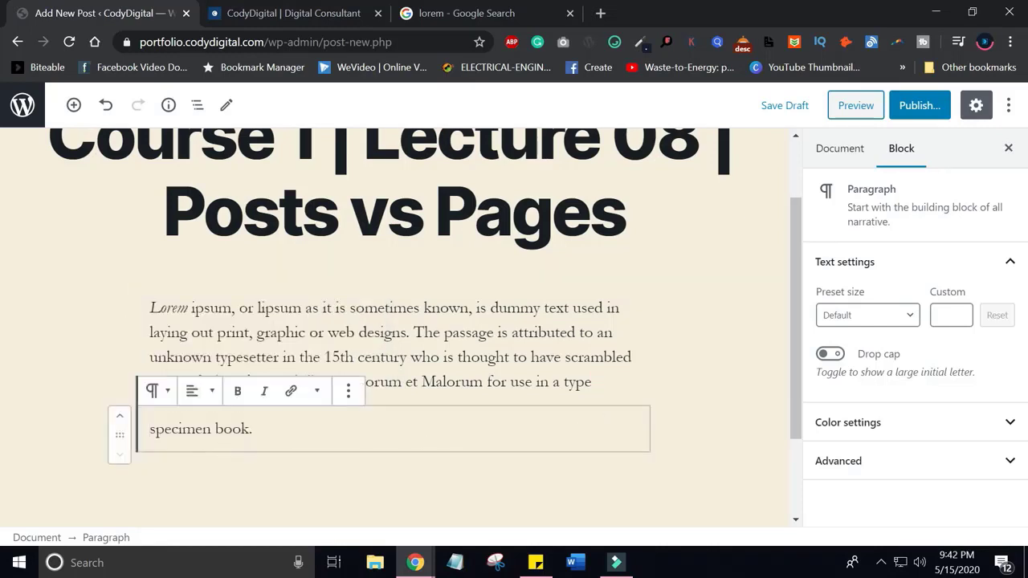
triple_click(201, 427)
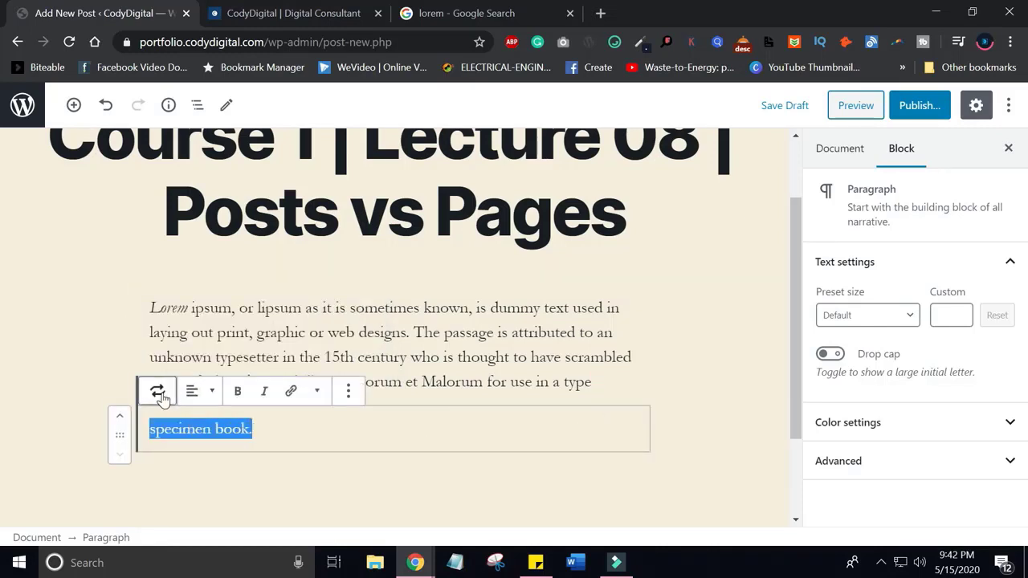
click(158, 393)
click(262, 239)
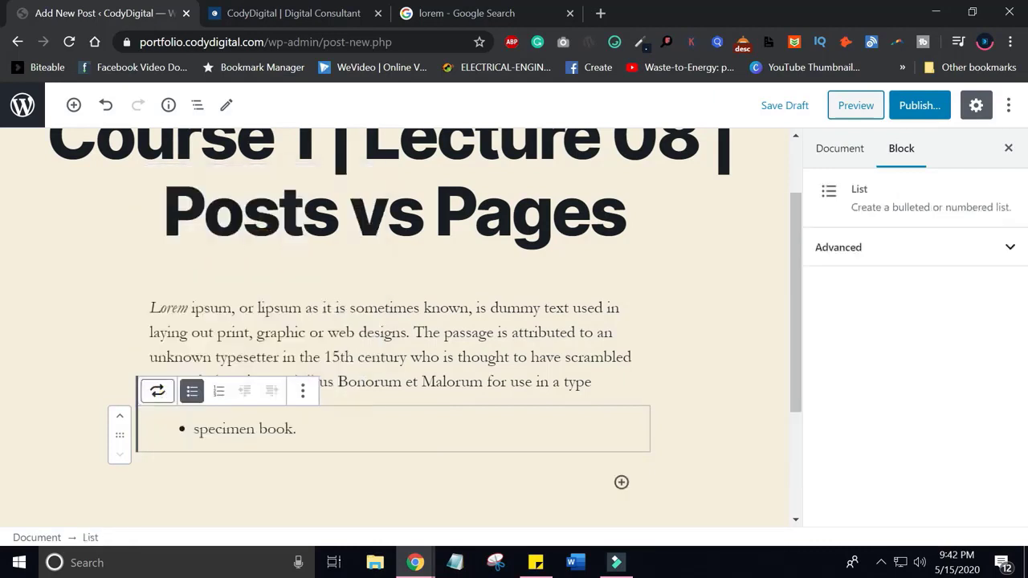
click(219, 394)
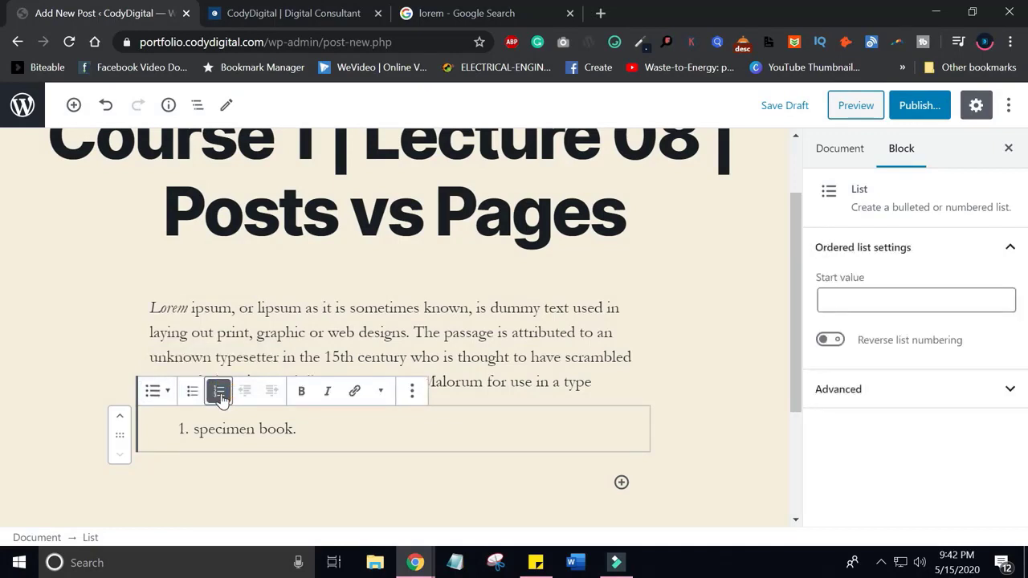
Split the paragraph after 'scrambled', make the Cicero sentence a quote, and paste its citation.
click(634, 354)
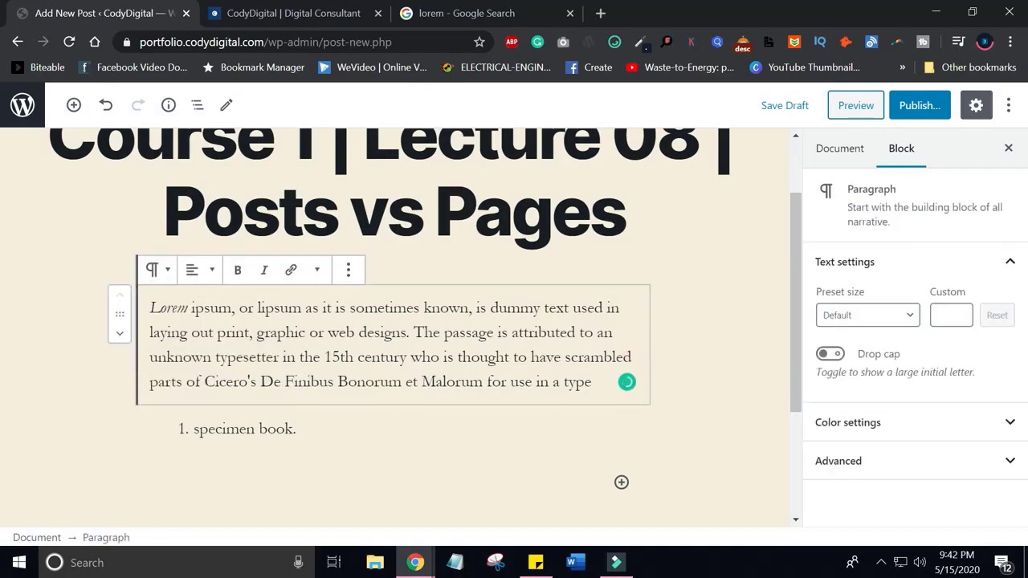
key(Return)
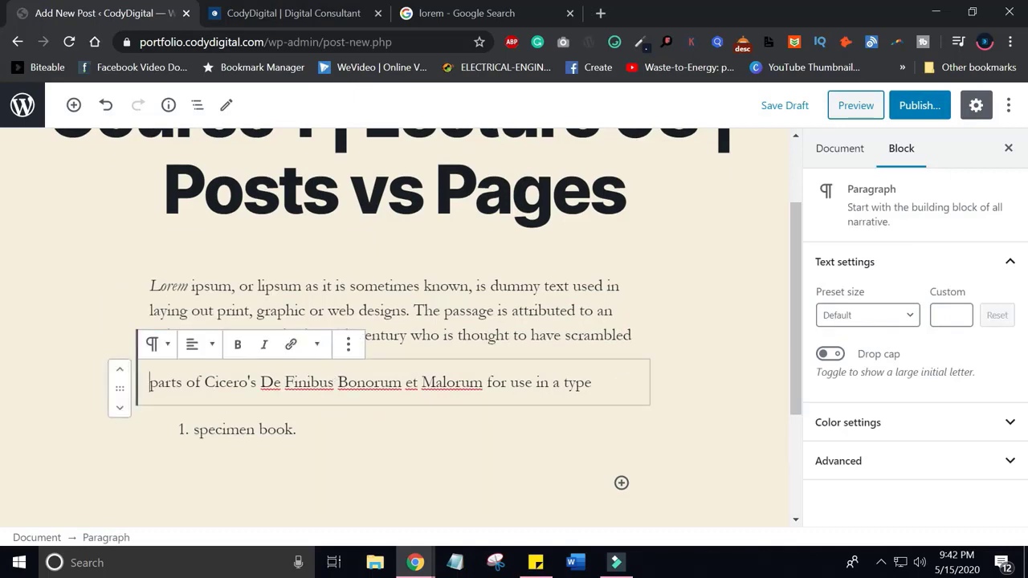
triple_click(278, 382)
click(158, 345)
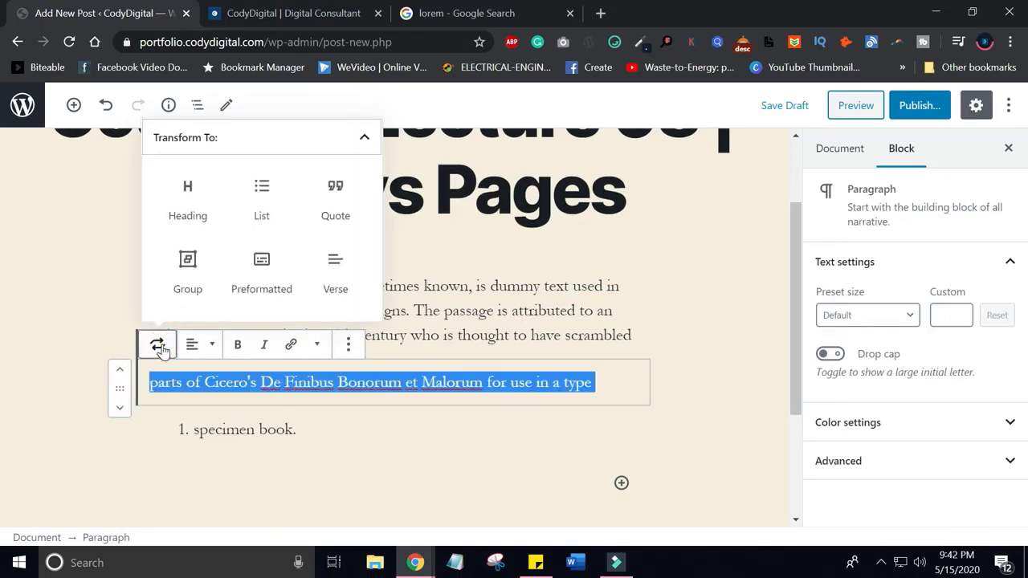
click(336, 217)
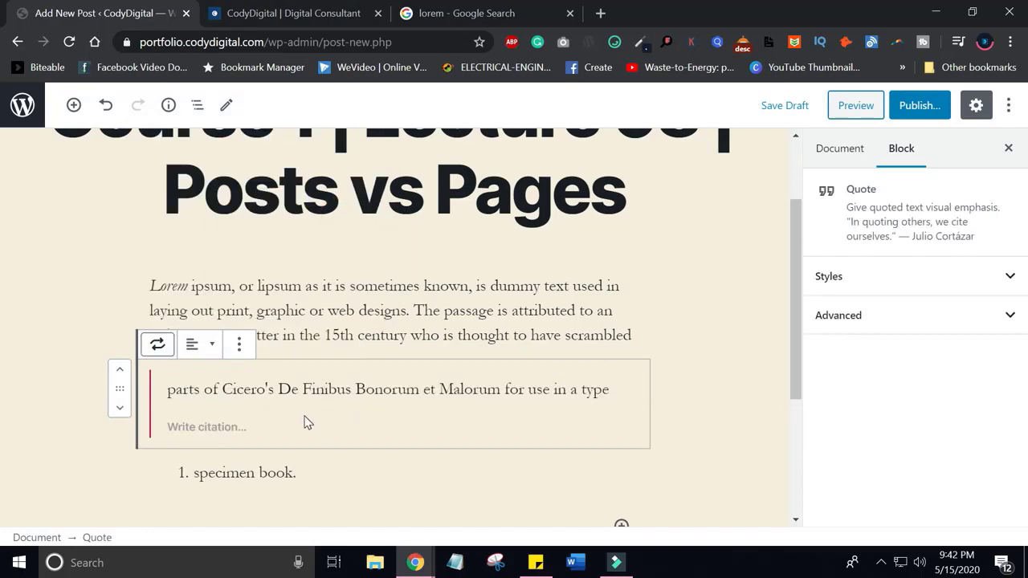
click(201, 428)
text(by codydigital)
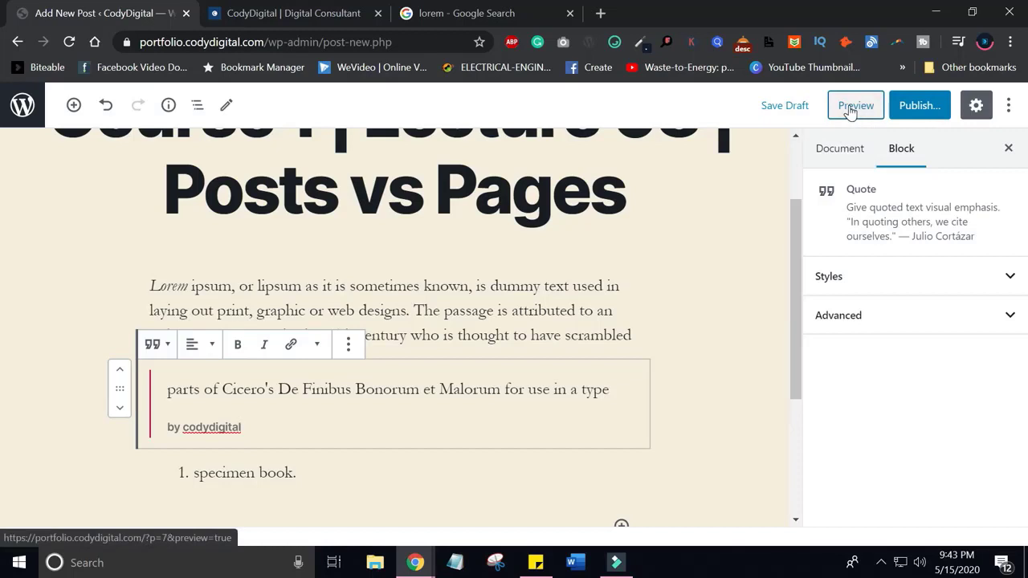
Preview the post in a new tab and check the paragraph, Cicero quote and numbered list.
click(850, 108)
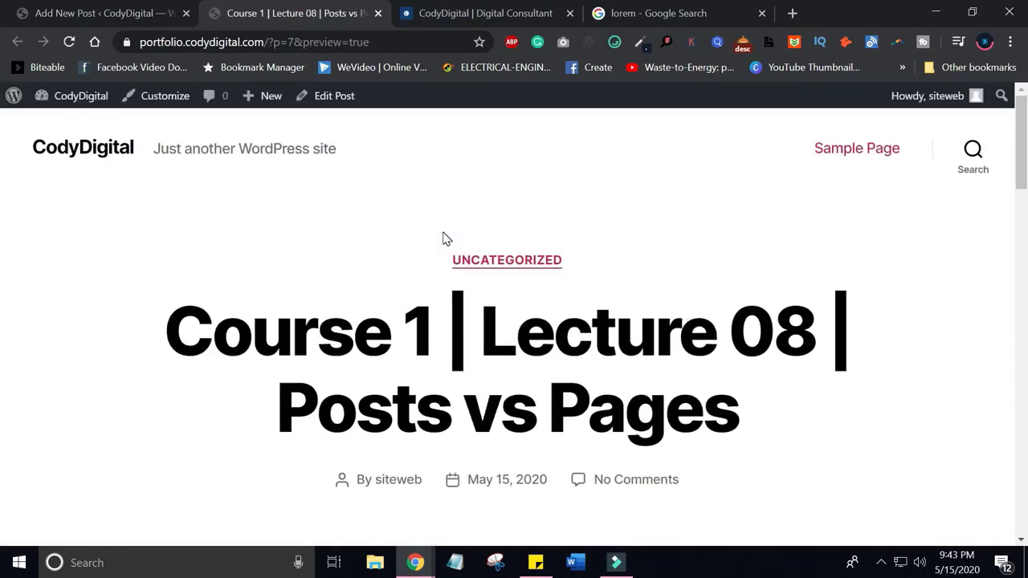
scroll(443, 238, down, 3)
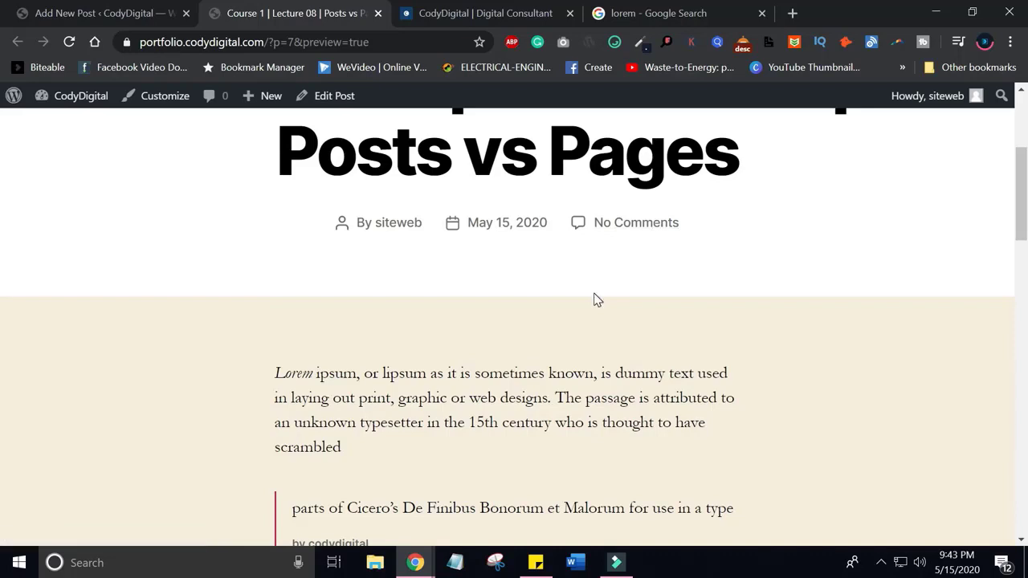
scroll(596, 299, down, 1)
scroll(596, 299, down, 3)
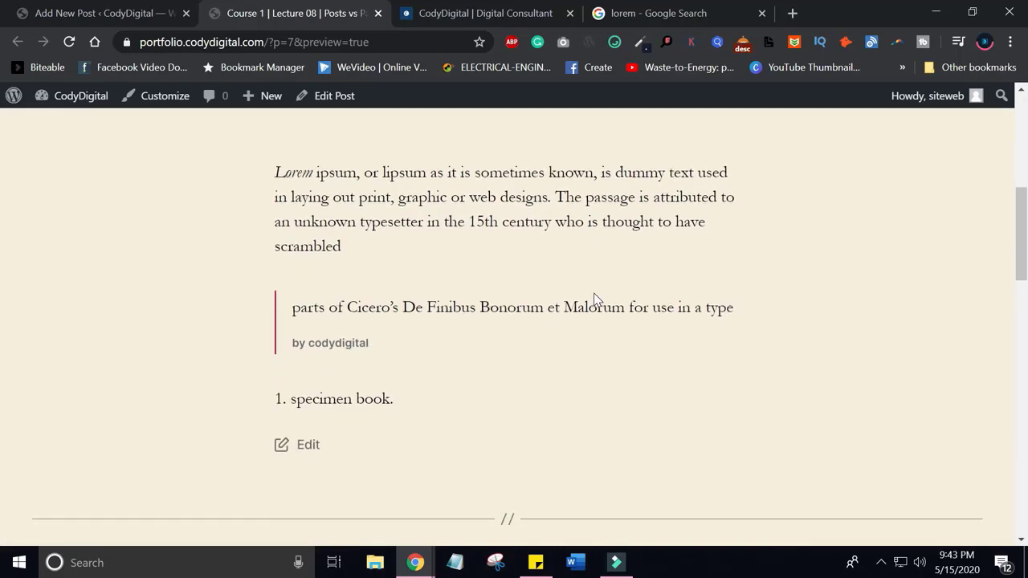
scroll(596, 299, down, 4)
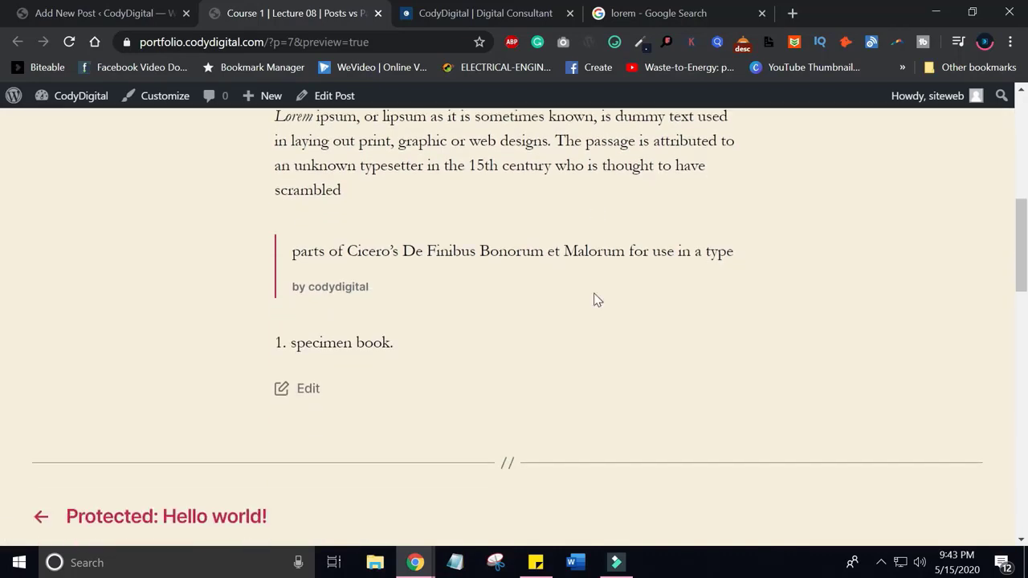
click(111, 7)
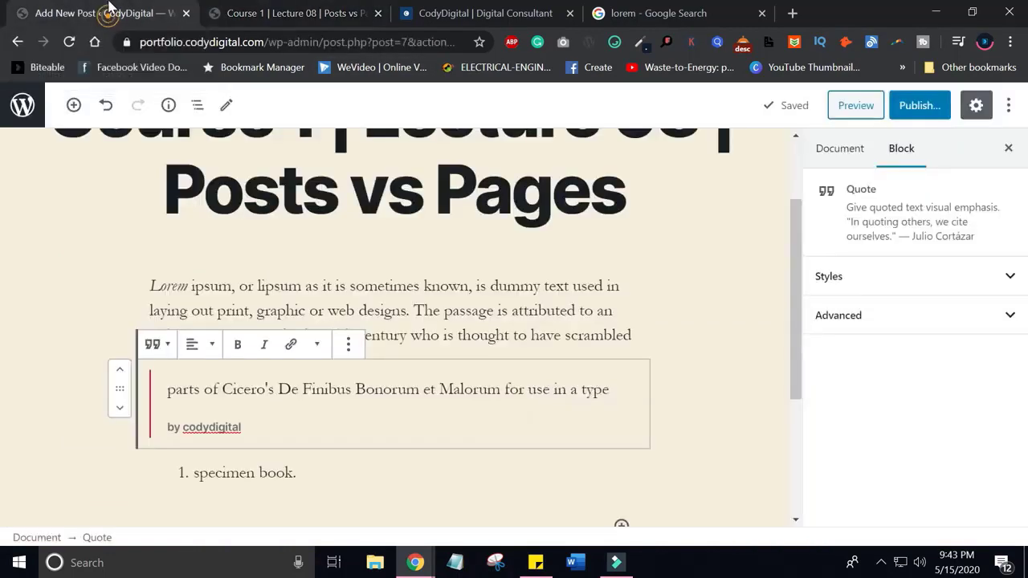
Publish the Posts vs Pages post, confirming in the publish panel.
click(838, 153)
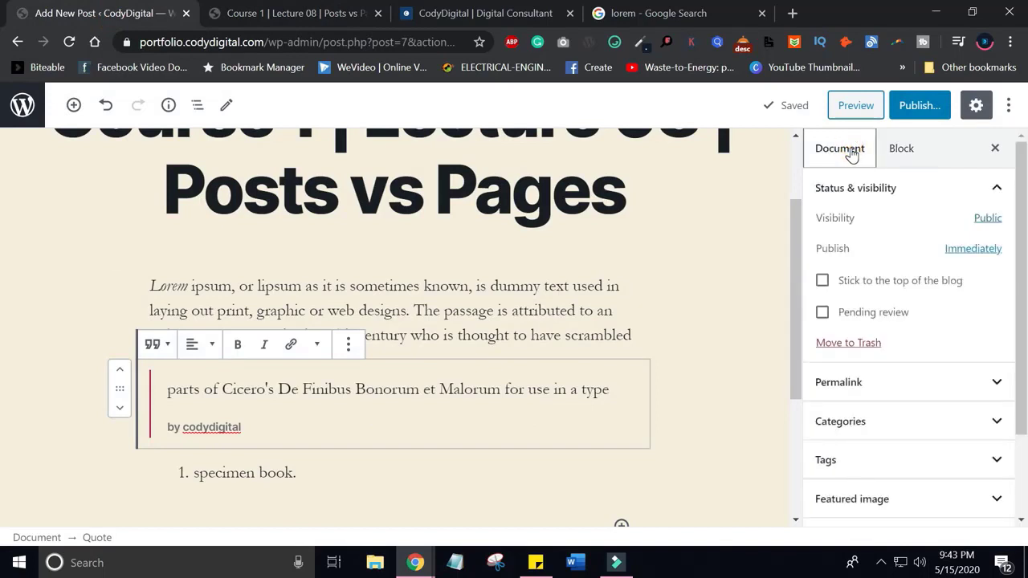
click(920, 105)
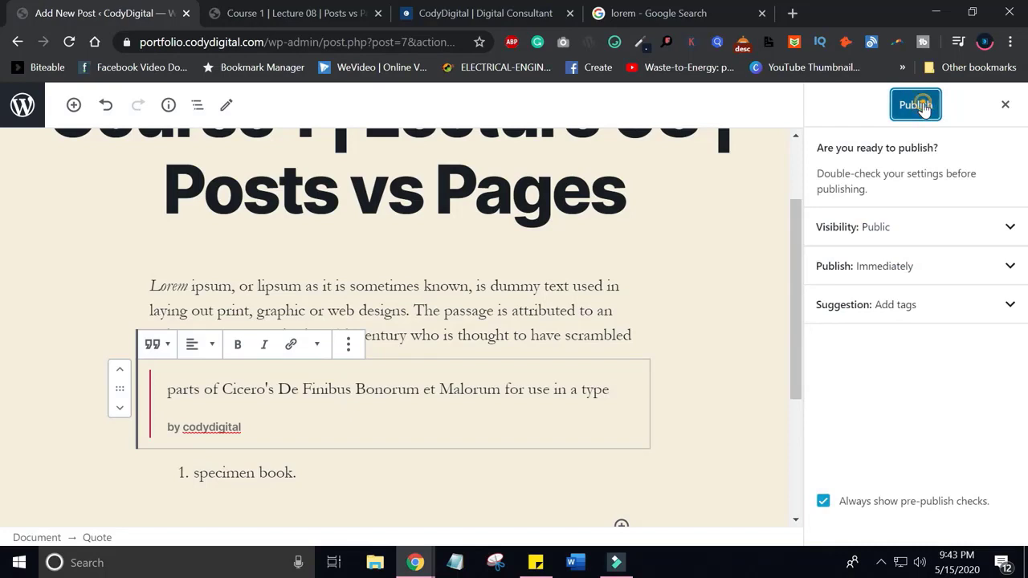
click(922, 108)
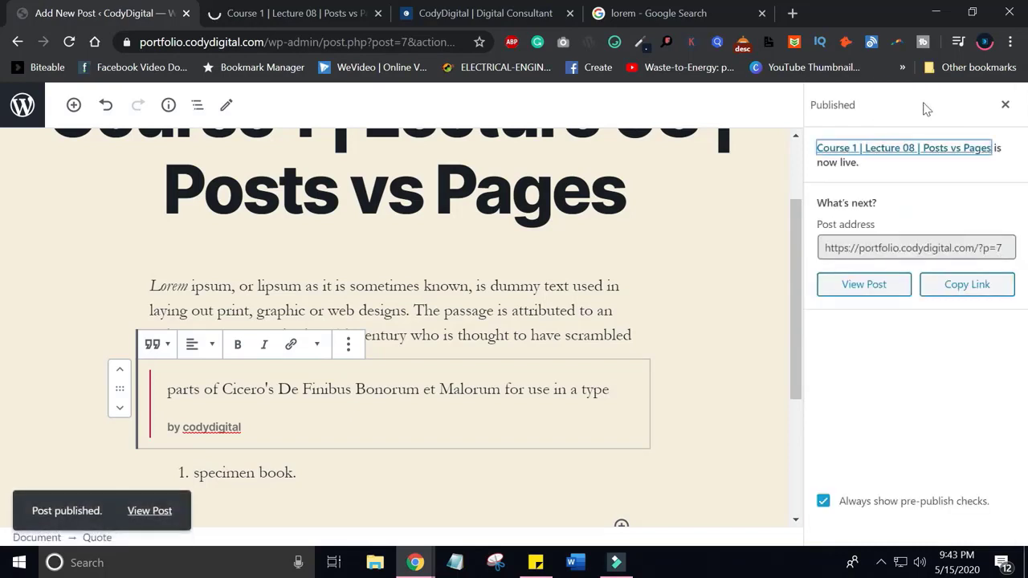
Copy the published post's address and load it in the preview tab.
click(883, 246)
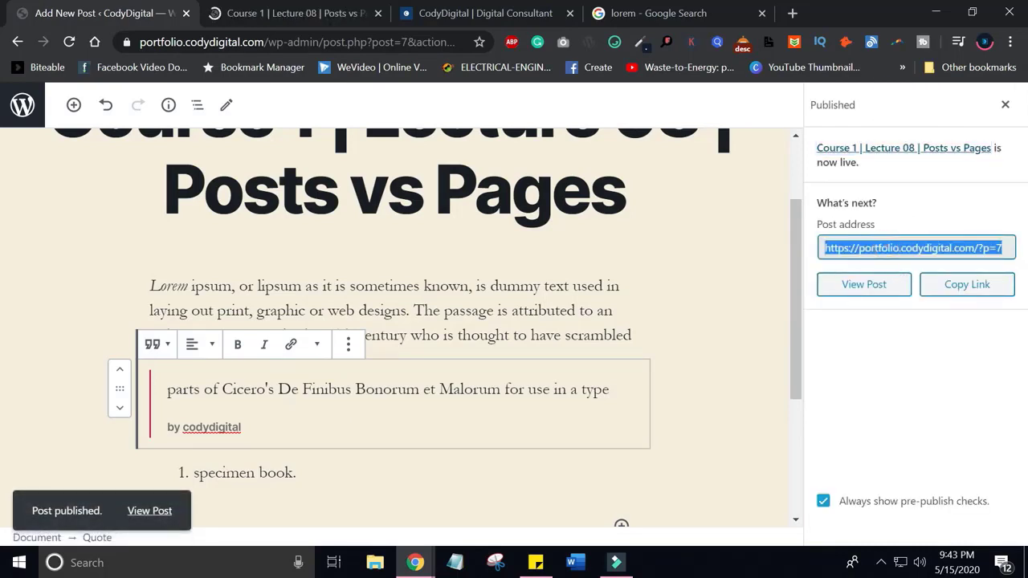
right_click(882, 247)
click(879, 259)
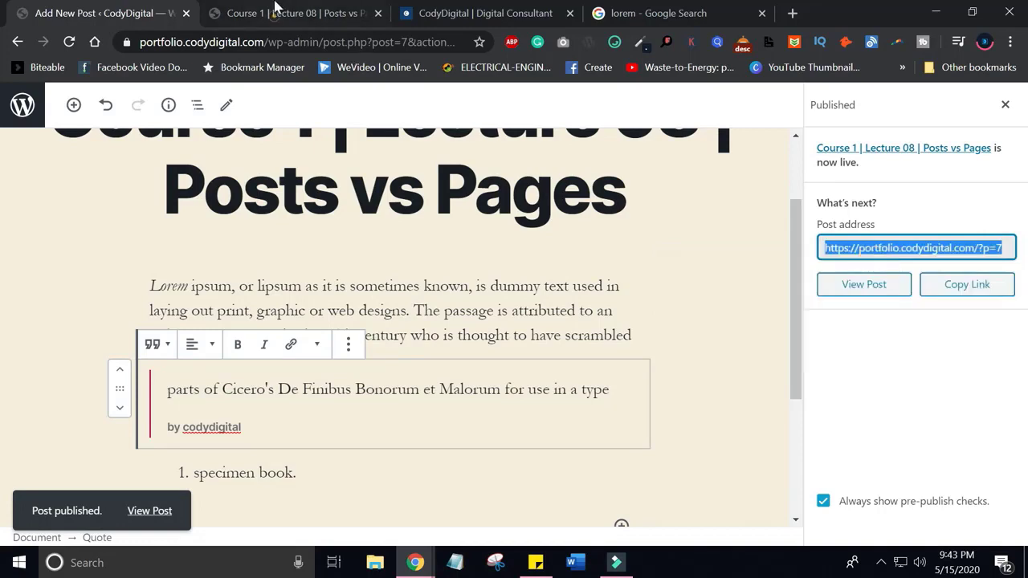
click(279, 11)
click(243, 42)
key(ctrl+v)
key(Return)
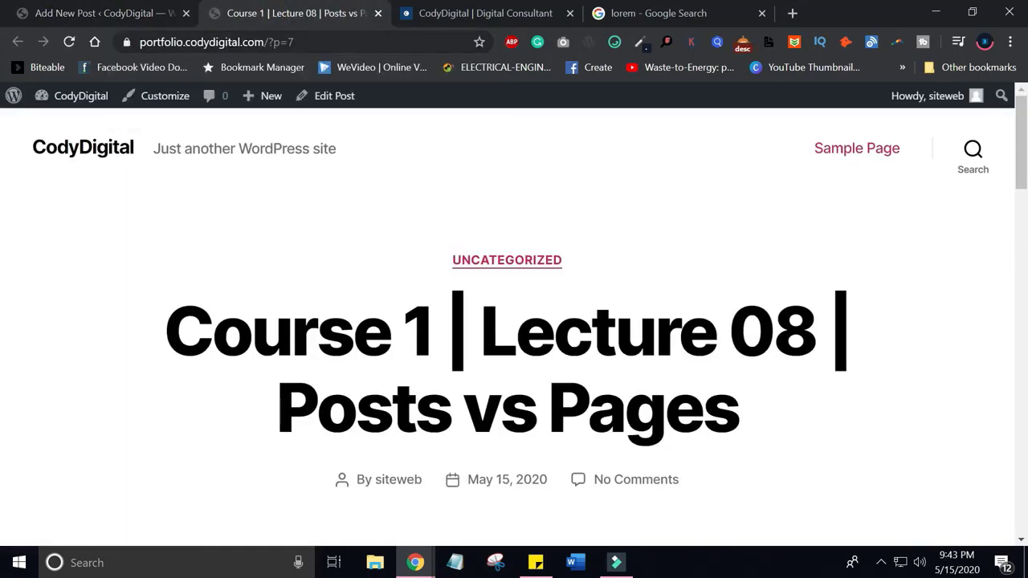
View the site's home page, with the new post above Protected: Hello world!
click(93, 153)
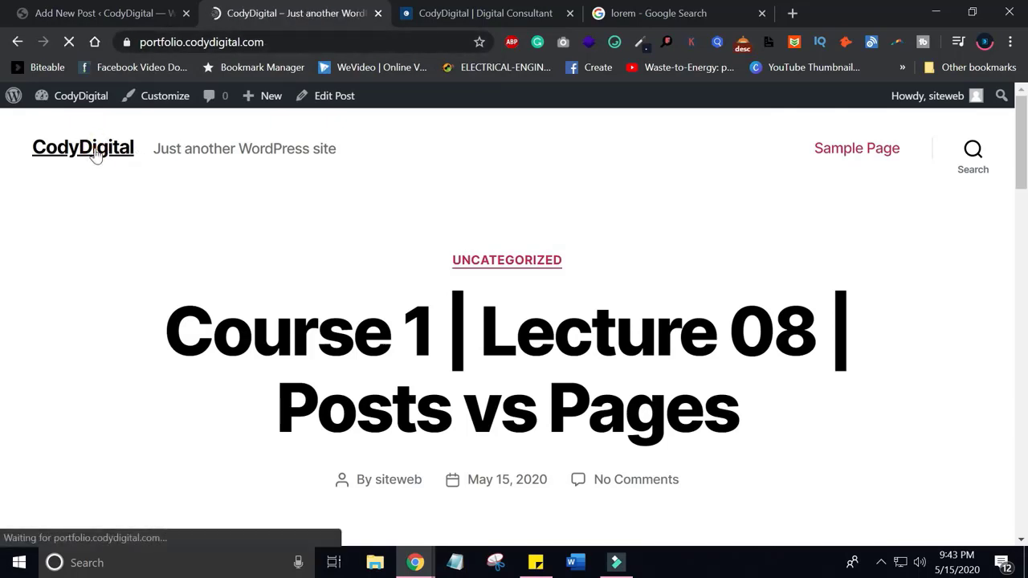
scroll(95, 155, down, 5)
scroll(94, 155, down, 15)
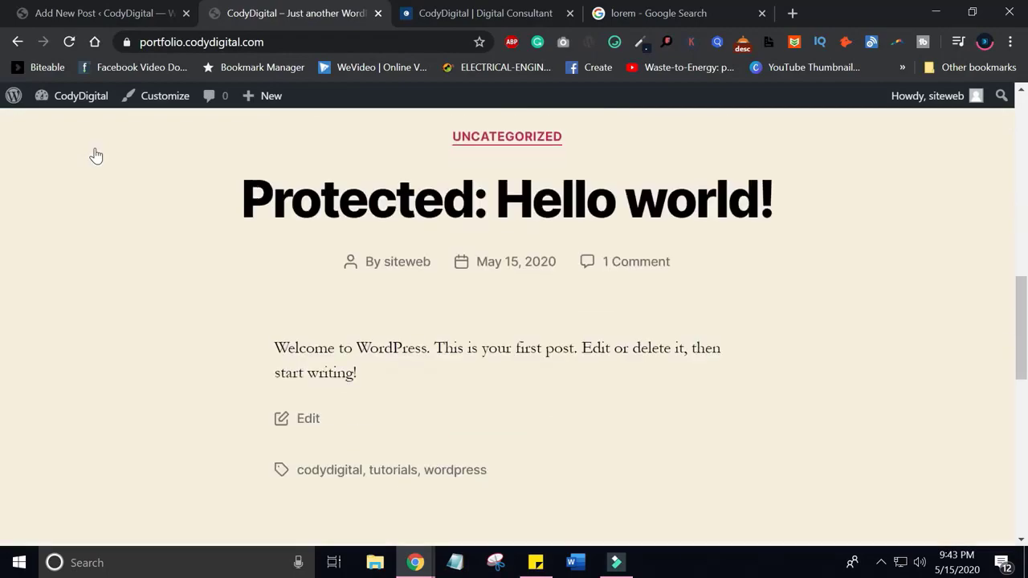
scroll(95, 155, up, 11)
scroll(95, 155, up, 10)
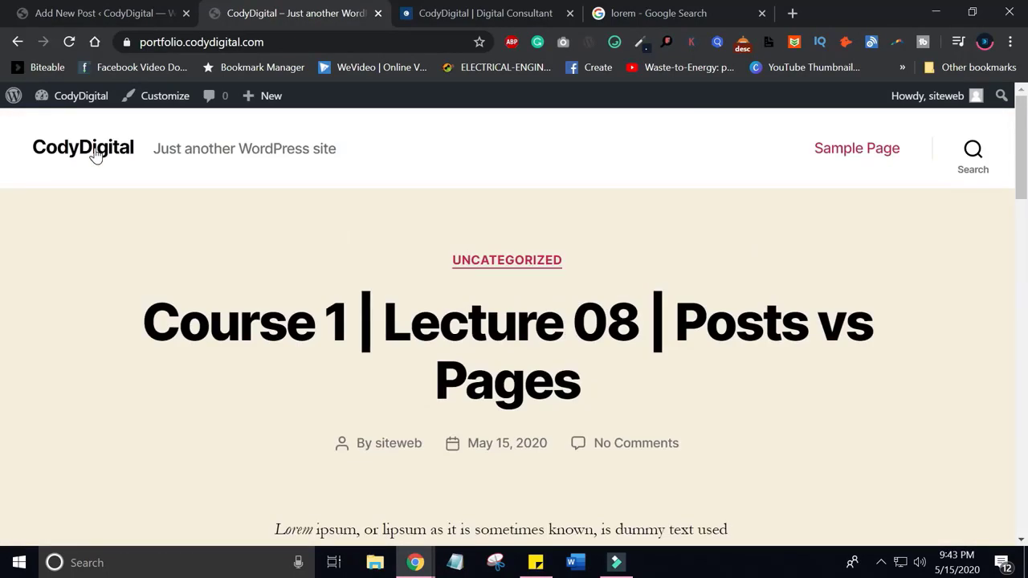
scroll(95, 155, down, 15)
scroll(95, 155, up, 10)
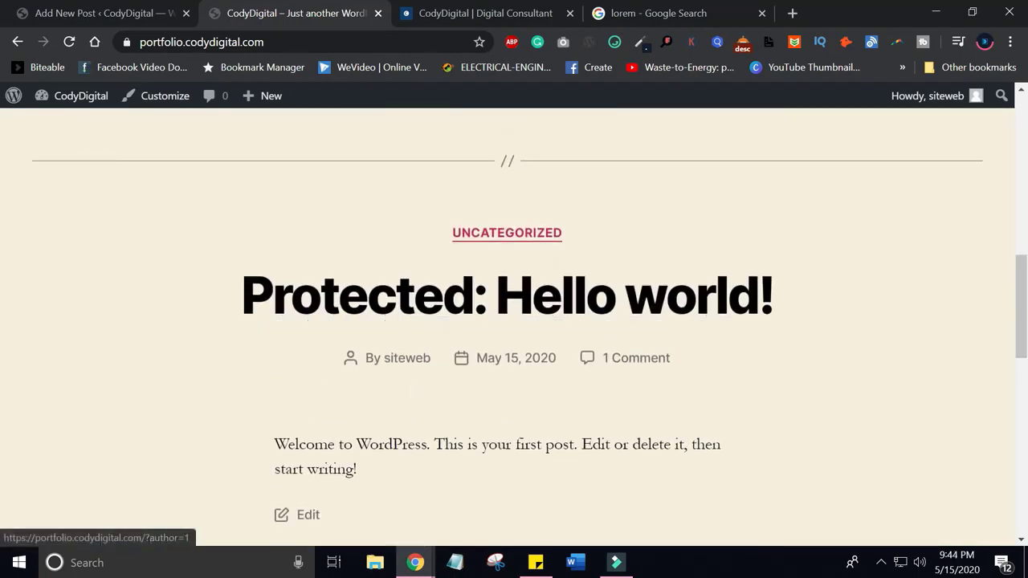
scroll(424, 446, up, 10)
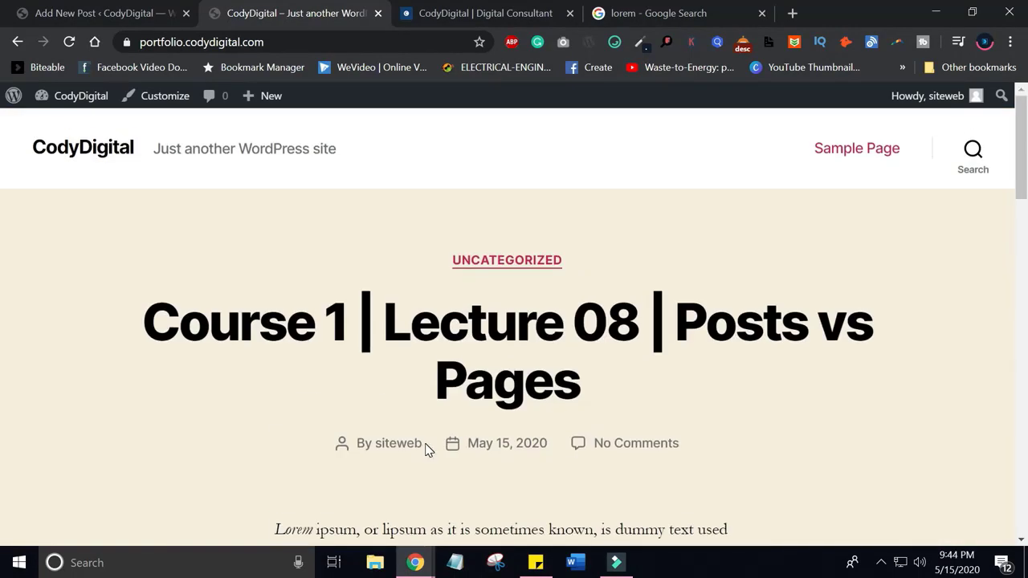
click(109, 13)
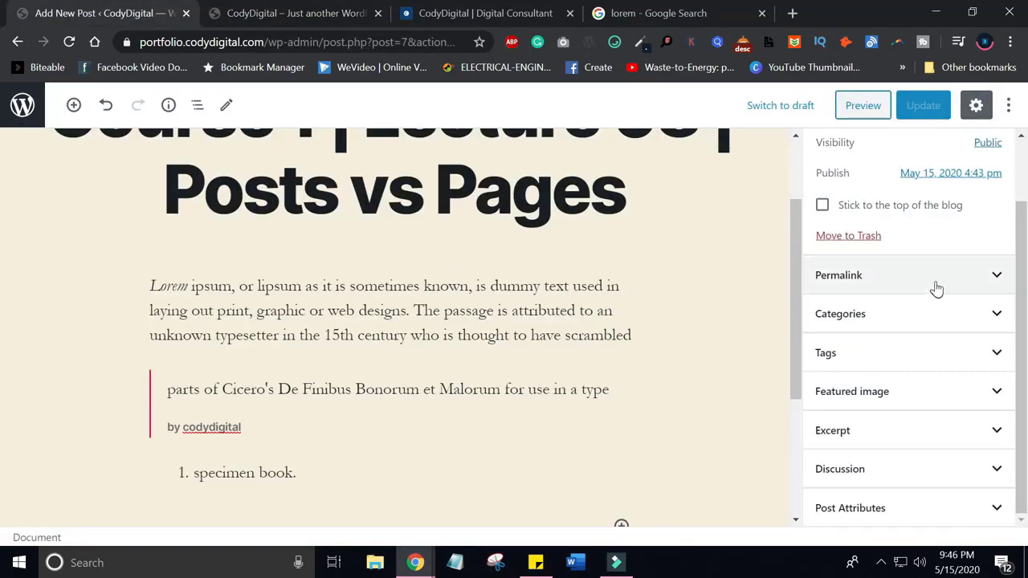
Expand the Permalink and Categories panels, showing the post filed under Uncategorized.
scroll(1021, 273, up, 2)
scroll(1024, 305, down, 1)
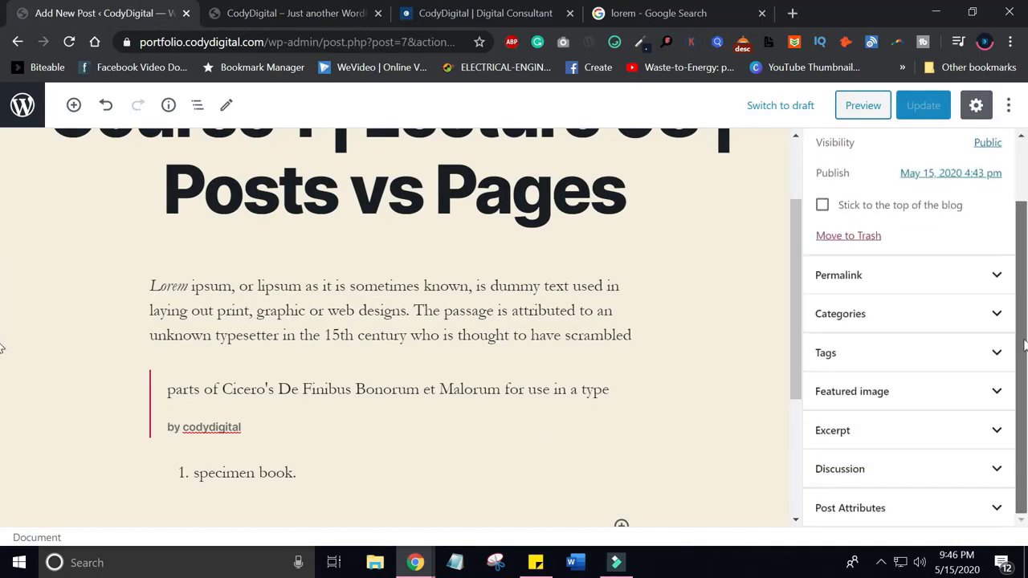
click(943, 276)
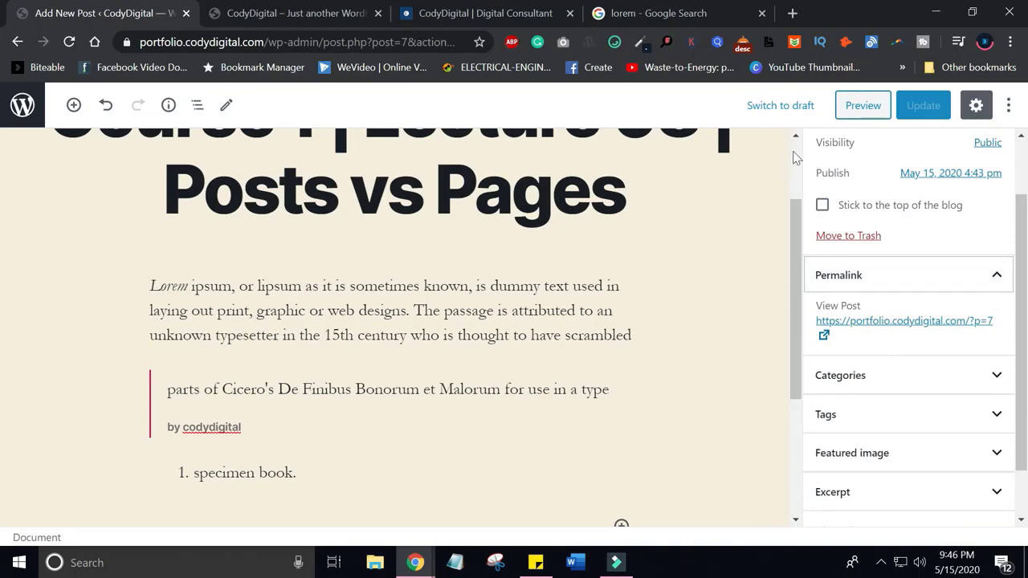
scroll(796, 165, up, 2)
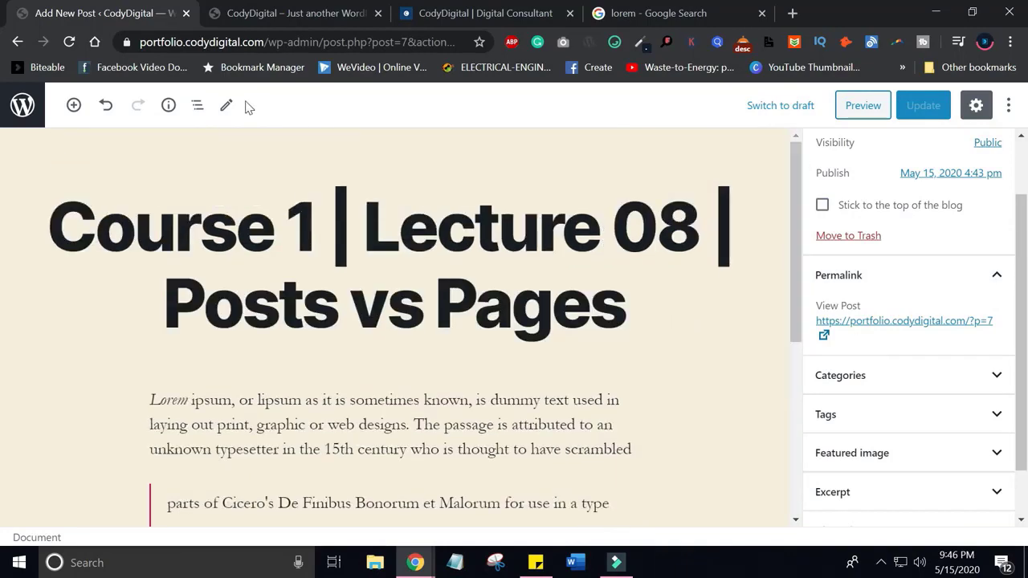
scroll(925, 324, down, 1)
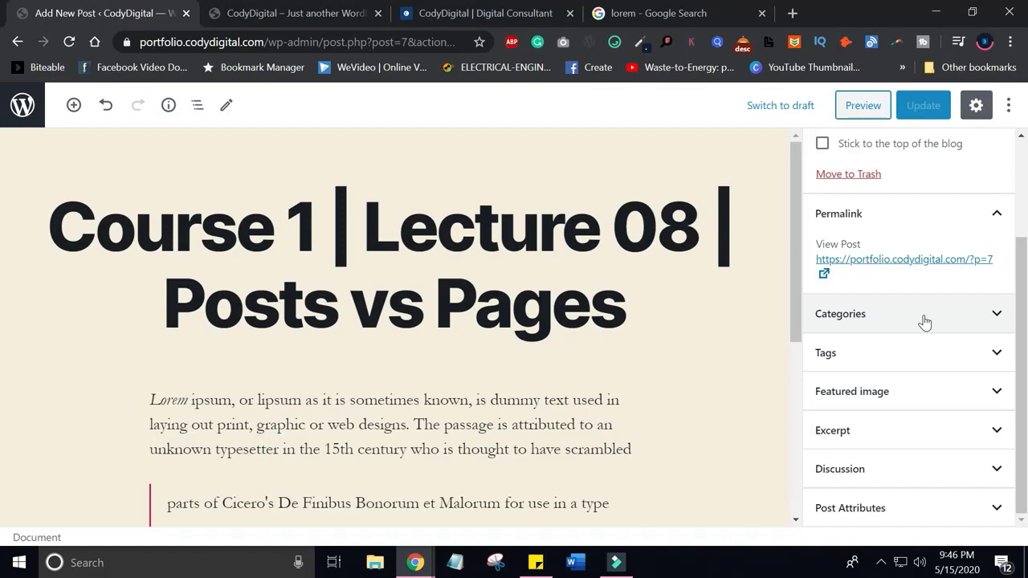
click(904, 319)
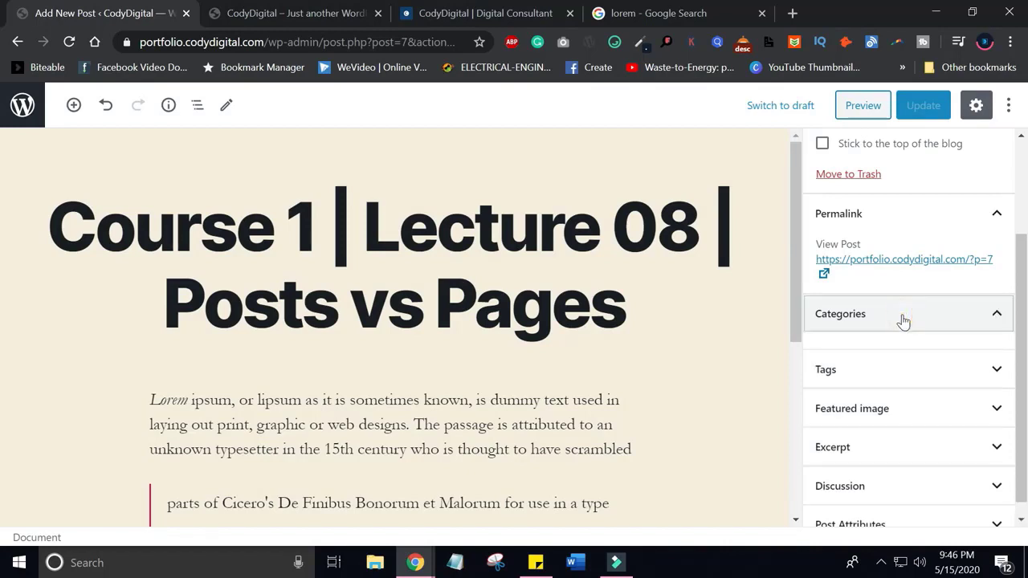
scroll(956, 328, down, 1)
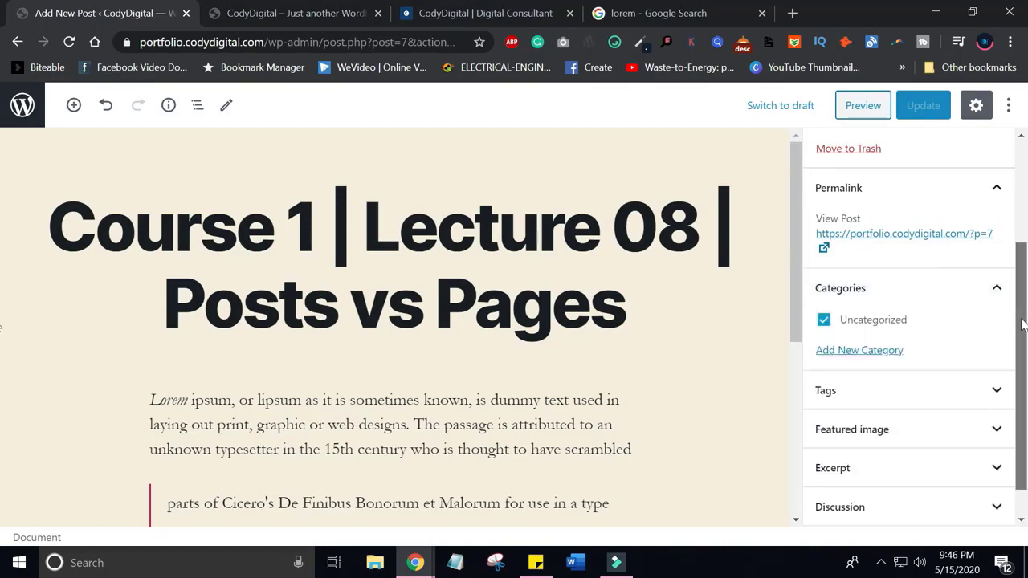
Add a new top-level category 'Course 1' with no parent.
click(865, 325)
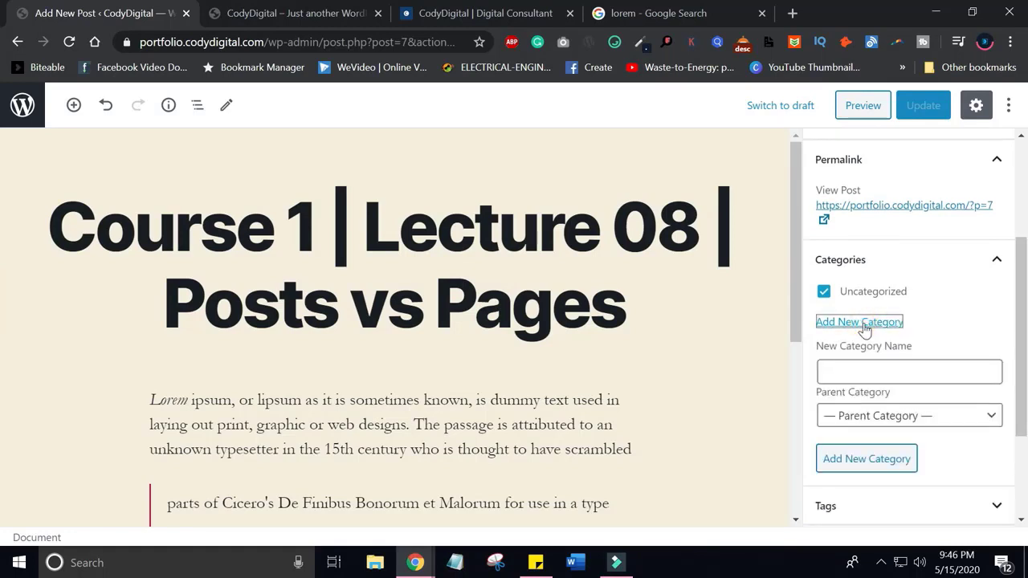
click(909, 372)
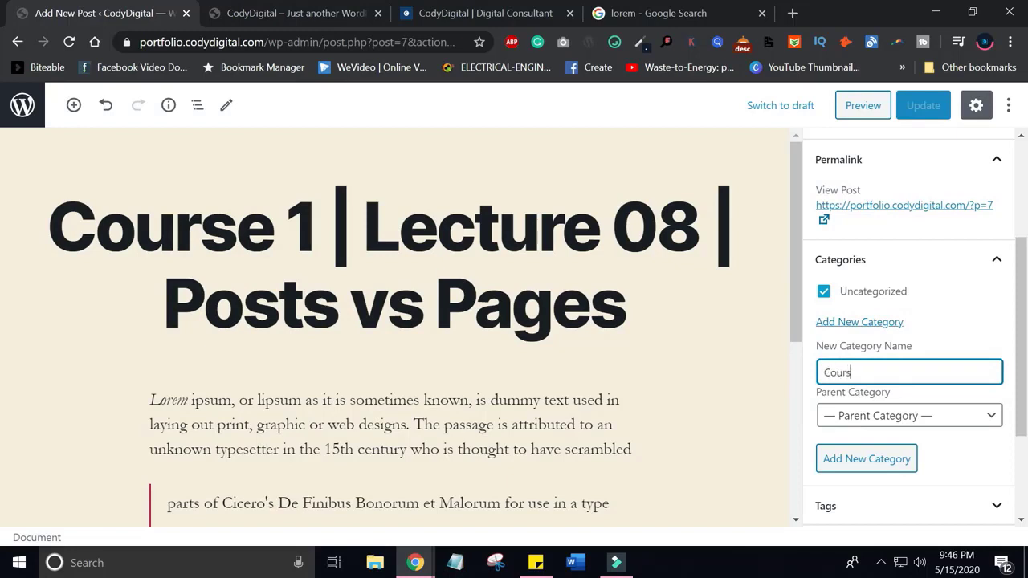
click(903, 415)
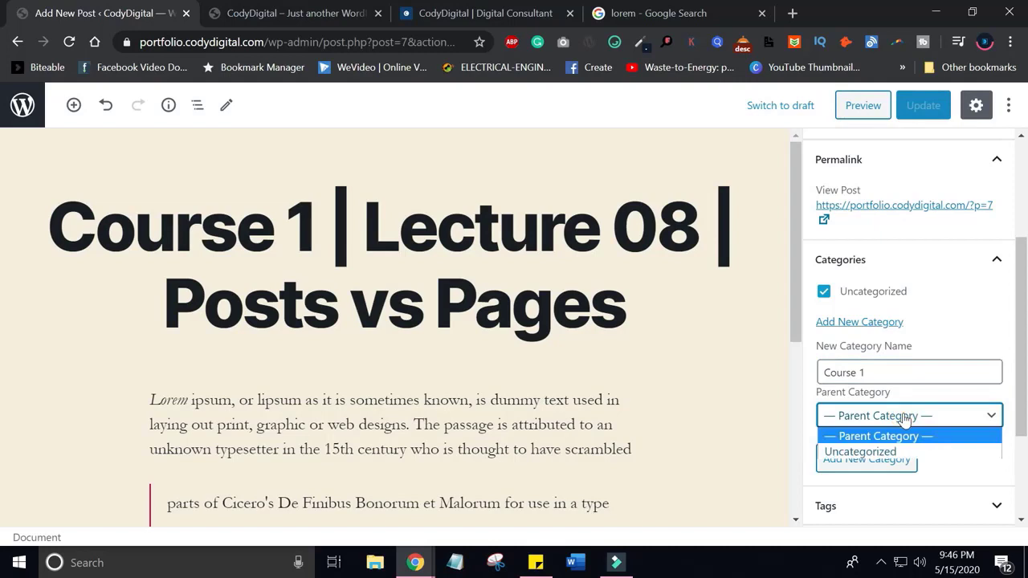
click(895, 436)
click(858, 462)
click(1025, 309)
scroll(971, 338, down, 1)
click(865, 273)
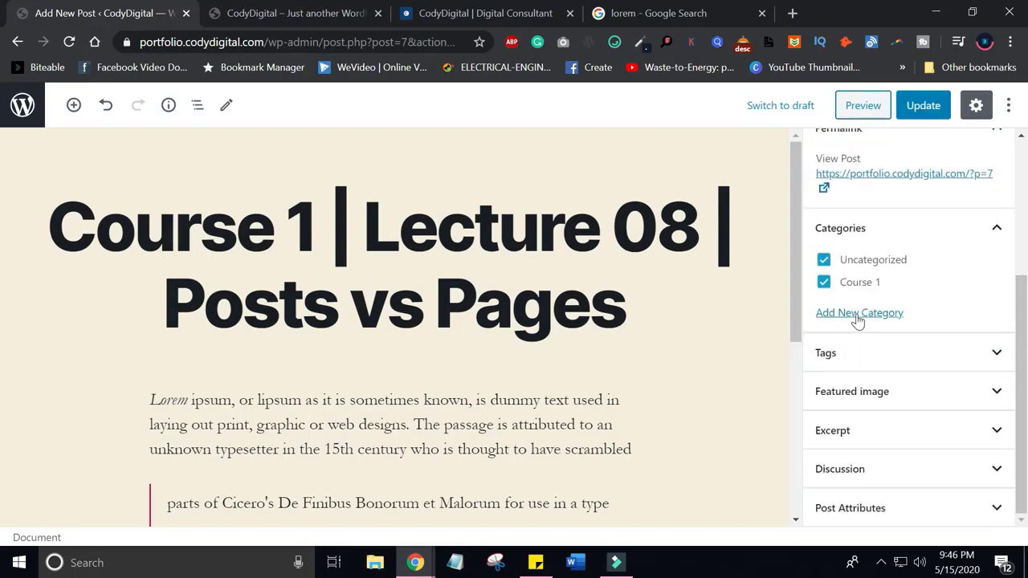
Add a category 'tutorial 8' with Course 1 as its parent.
click(858, 314)
click(856, 323)
text(tutorial 8)
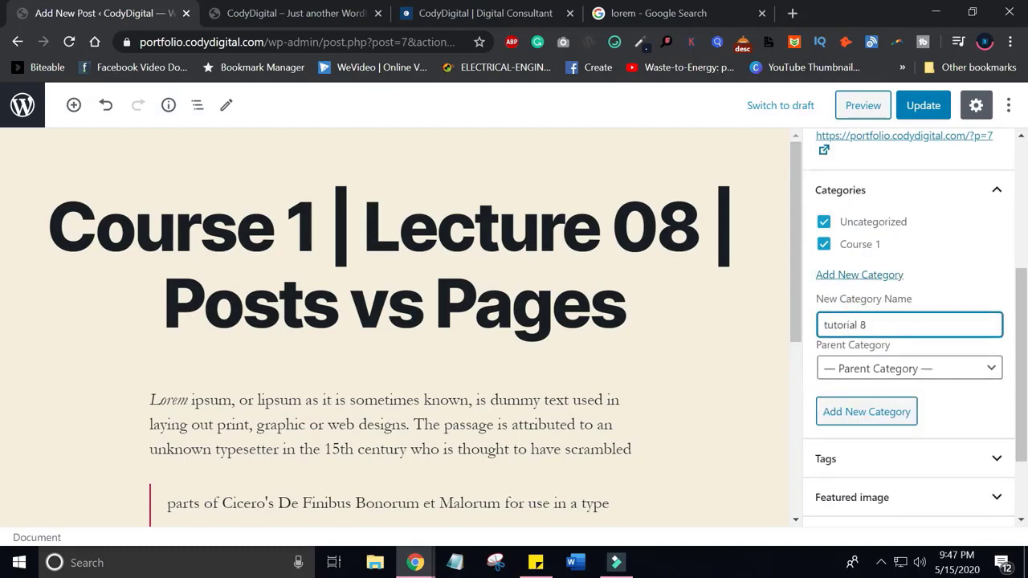
click(857, 370)
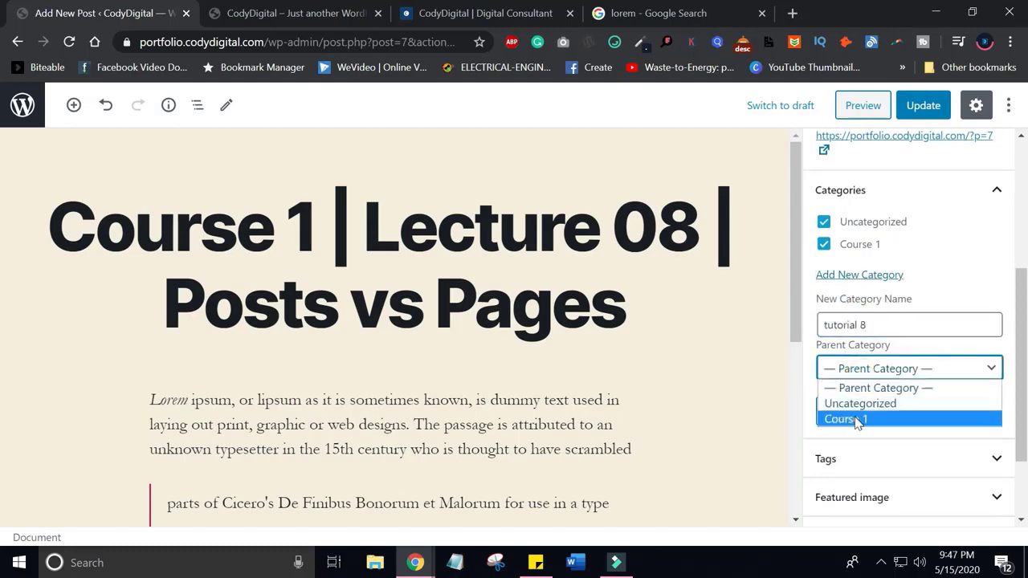
click(855, 419)
click(882, 413)
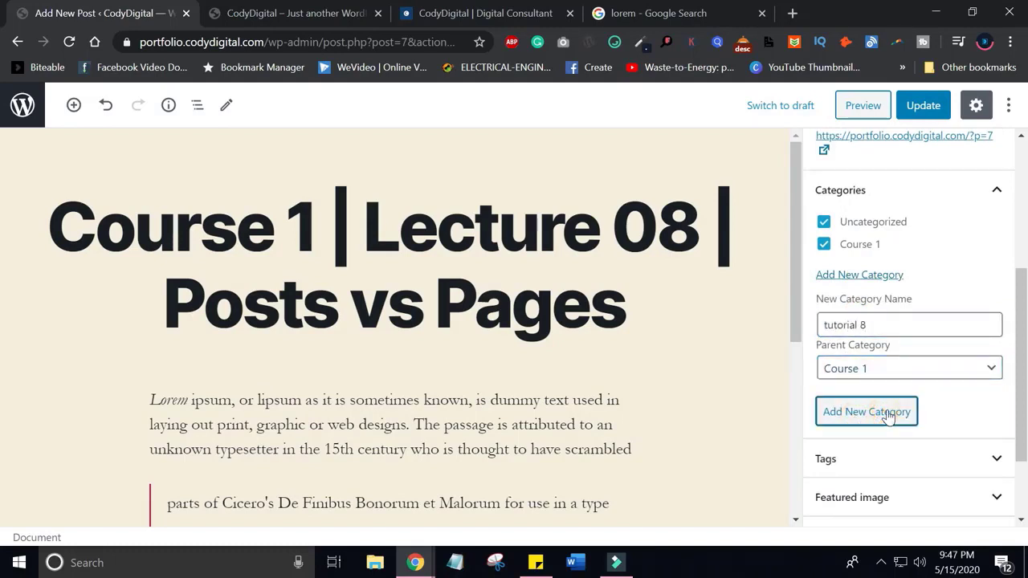
click(882, 414)
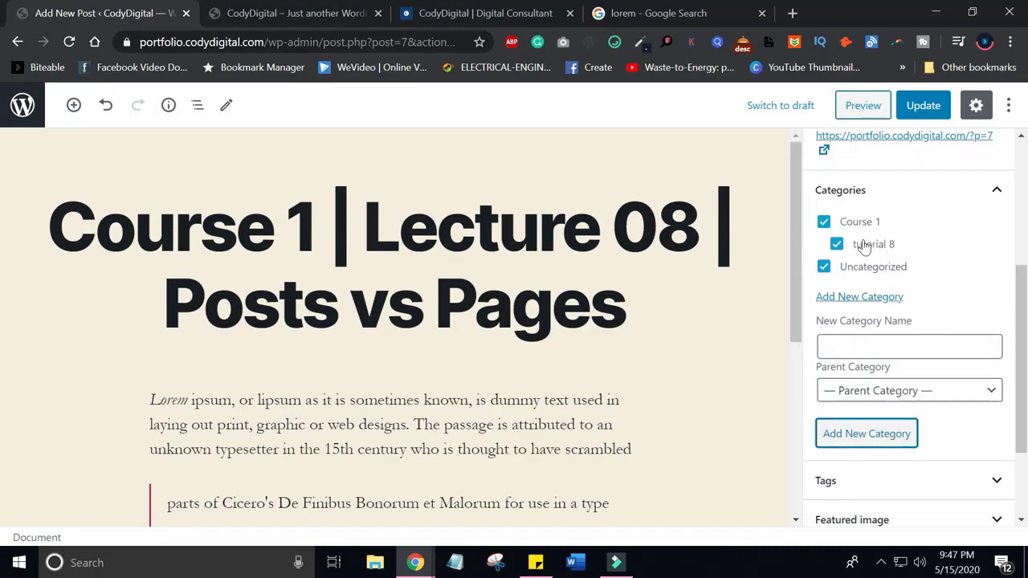
Untick Uncategorized and Course 1 so the post is filed only under tutorial 8.
click(824, 269)
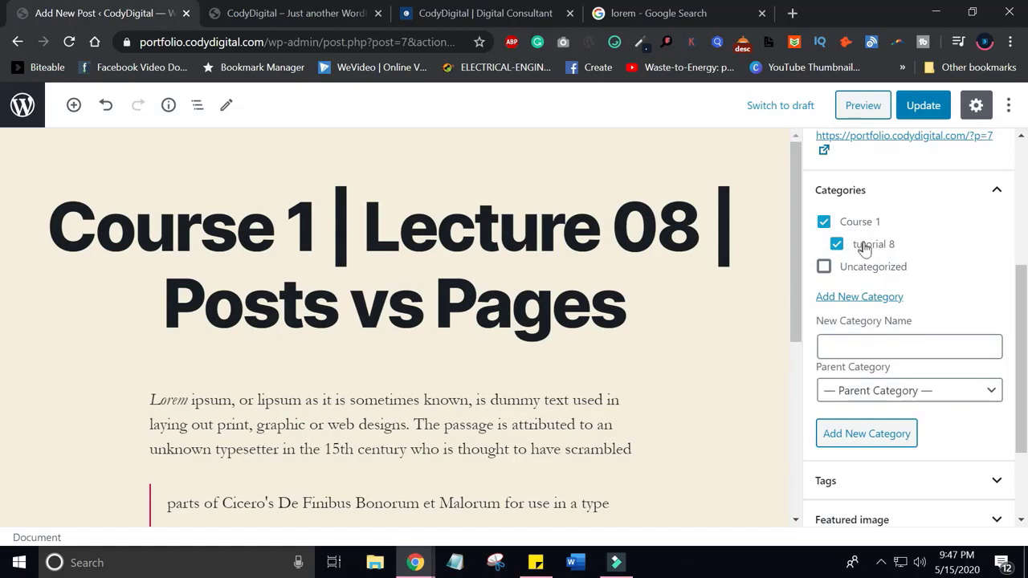
click(823, 221)
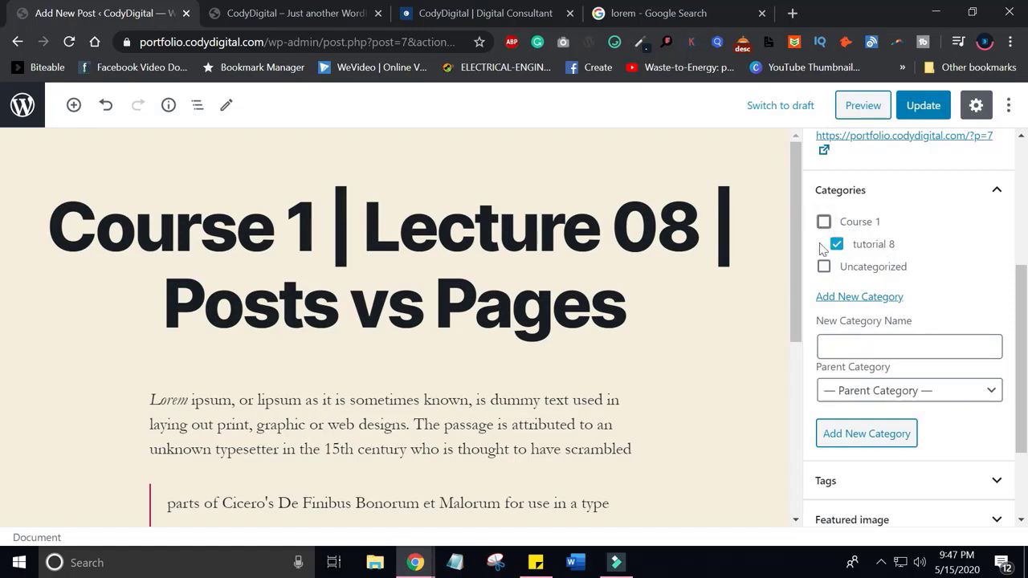
click(888, 482)
scroll(1025, 263, down, 3)
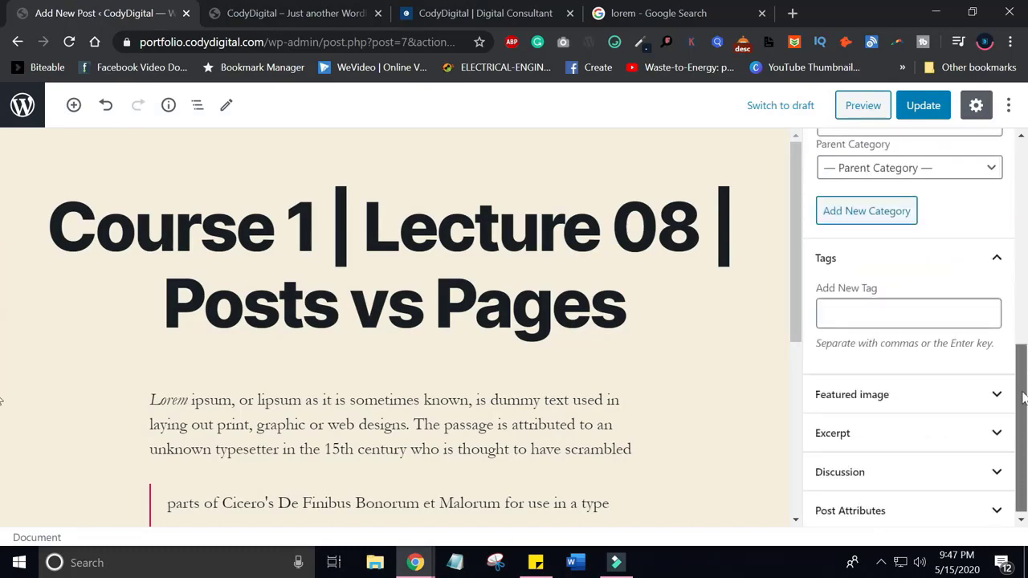
Tag the post 'codydigital' from the autocomplete suggestions and reveal the Featured image section.
click(828, 310)
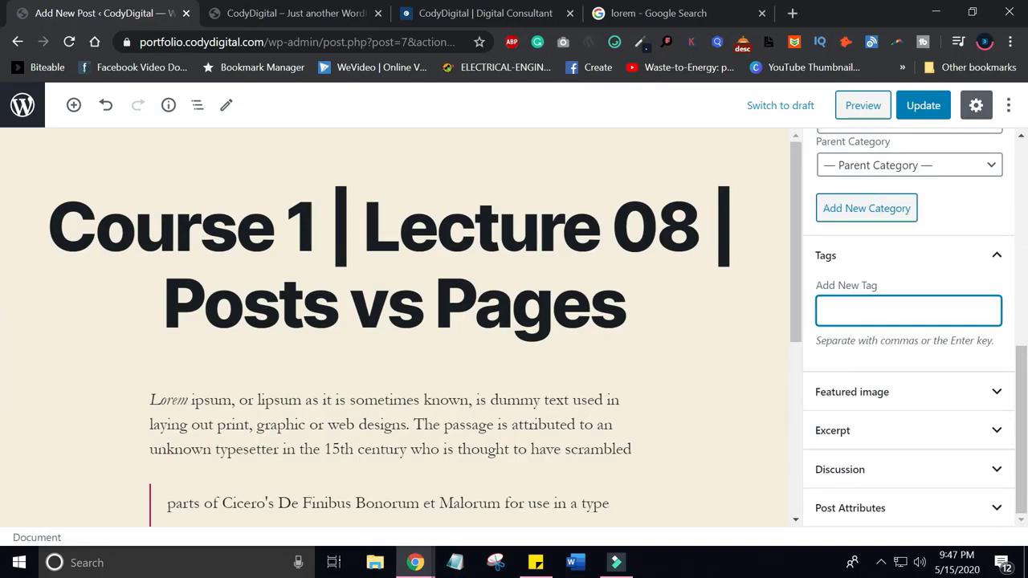
text(codyd)
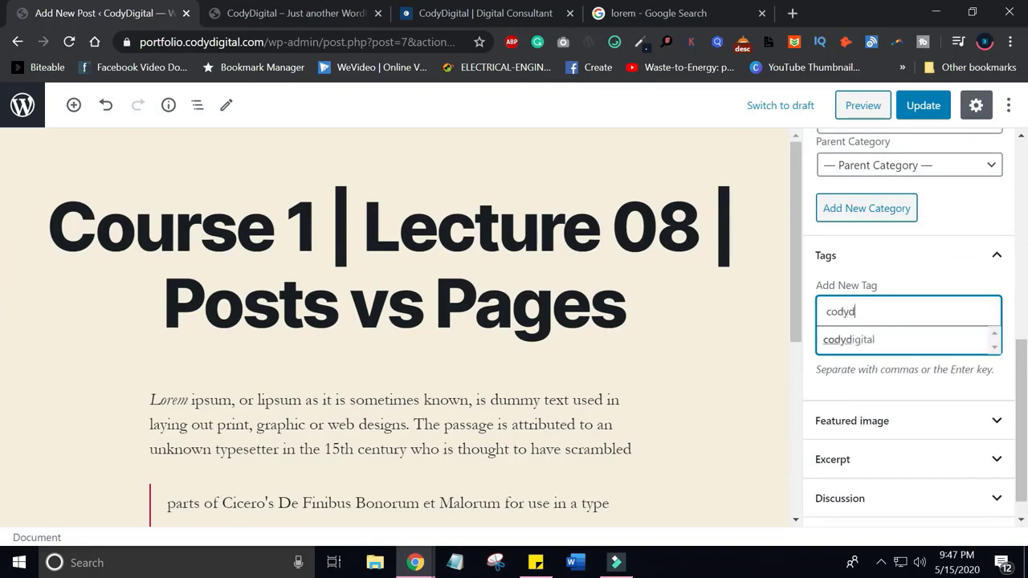
key(Down)
key(Return)
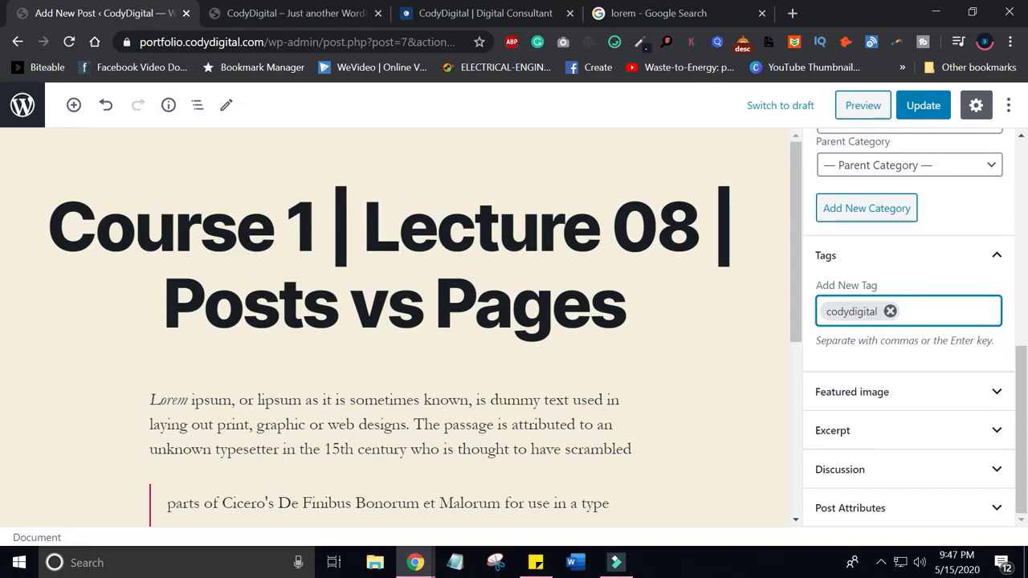
click(886, 396)
drag(1025, 394, 1025, 432)
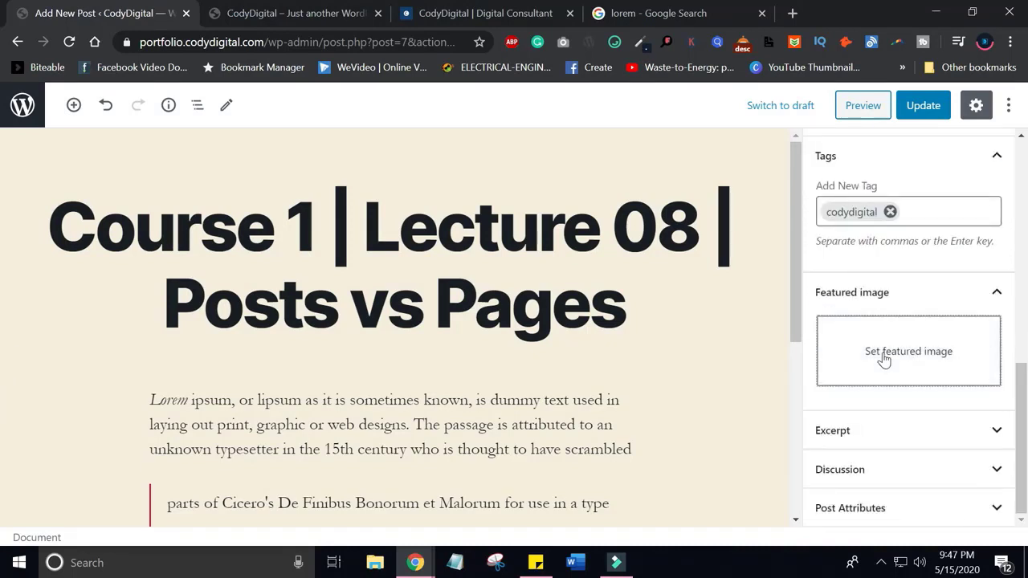
Upload 'Dark Blue Lights Motivational Desktop Wallpaper.png' from Downloads and set it as featured image.
click(884, 355)
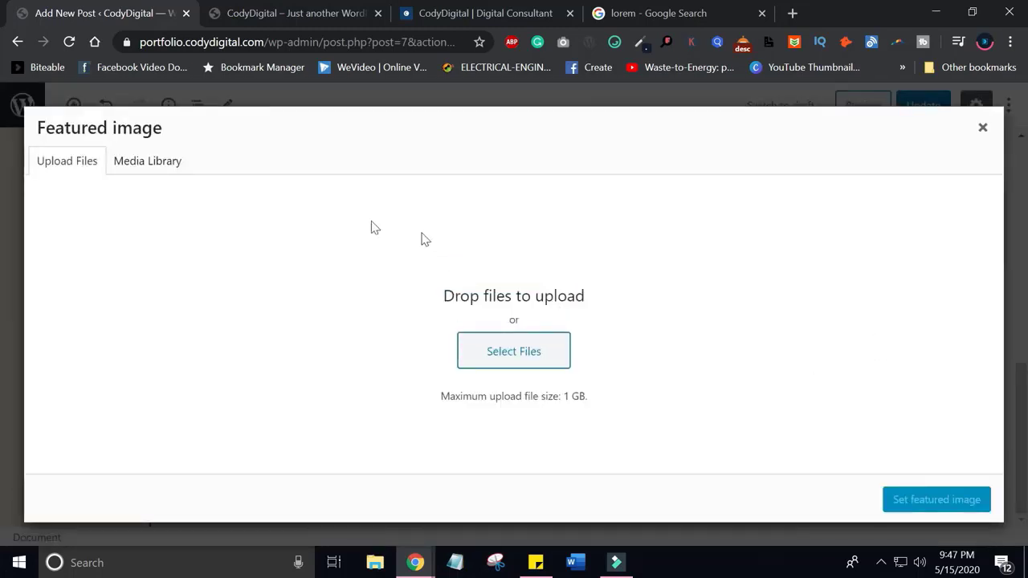
click(160, 163)
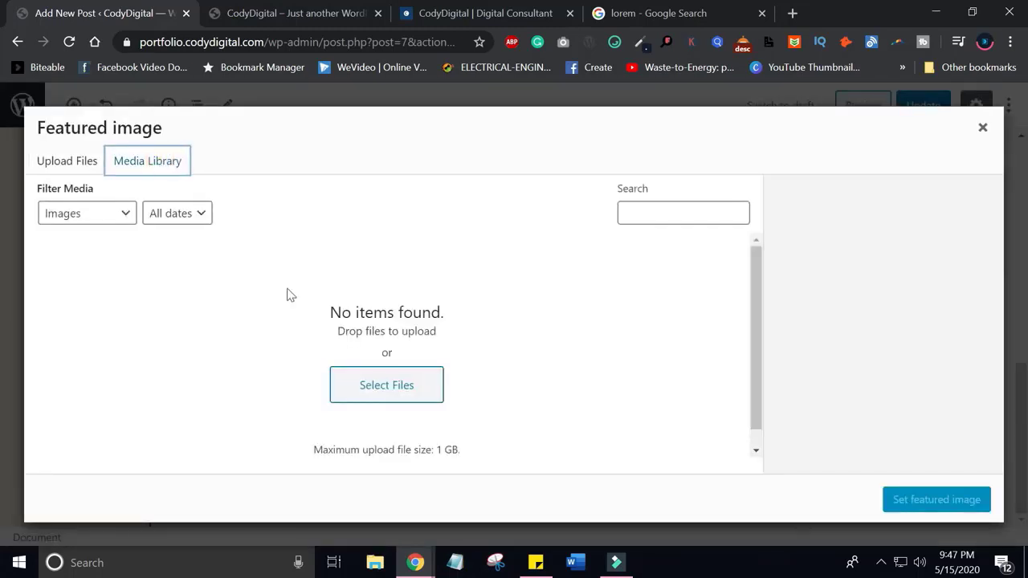
click(392, 387)
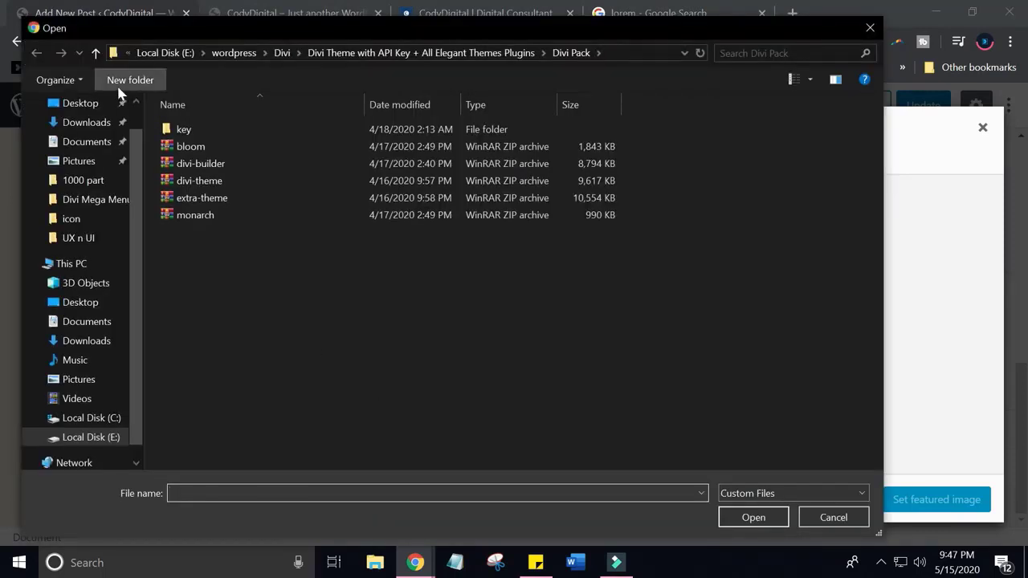
click(86, 122)
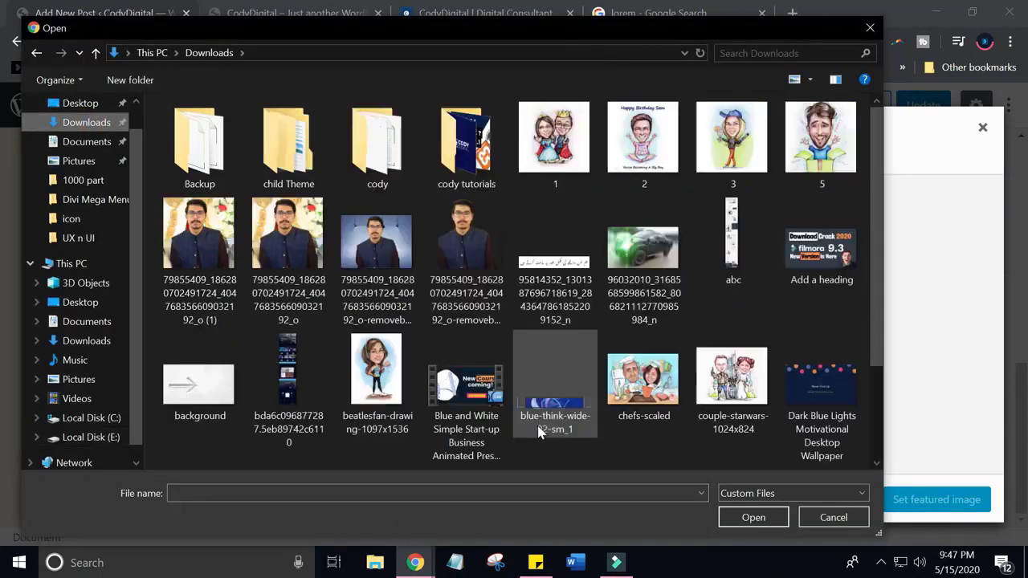
drag(876, 200, 874, 321)
double_click(382, 267)
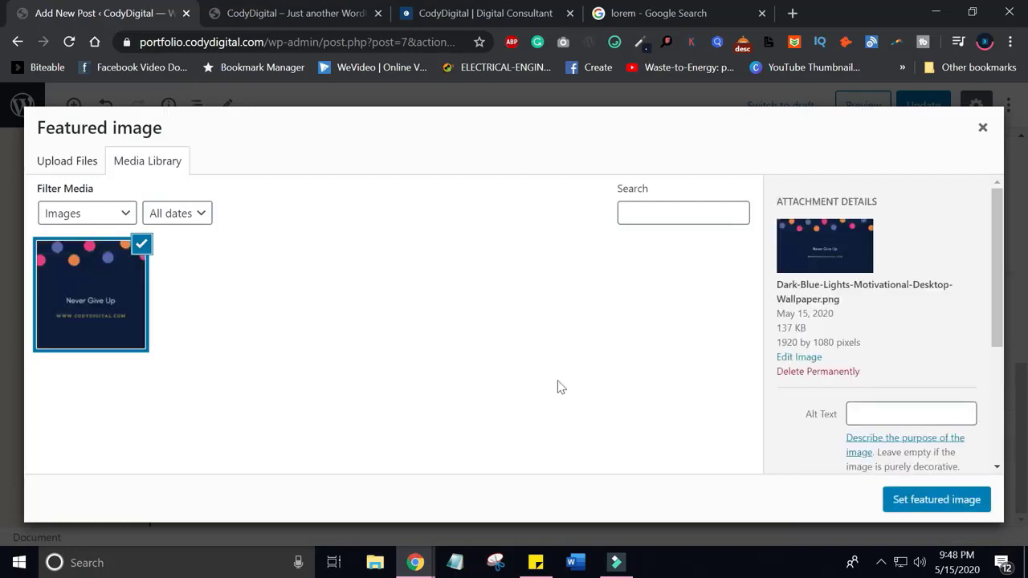
click(924, 499)
drag(1025, 384, 1026, 415)
click(832, 429)
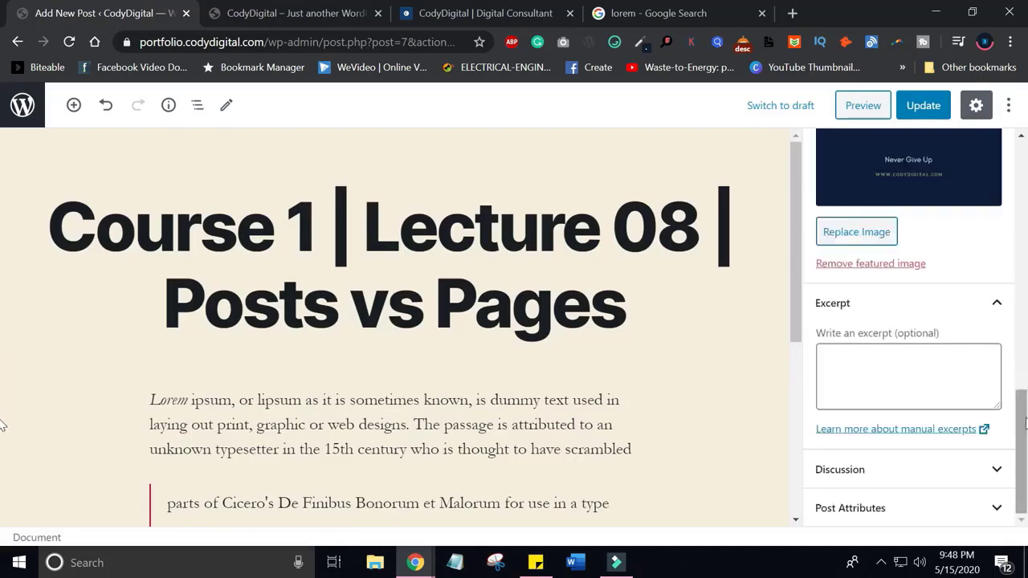
click(859, 375)
key(ctrl+4)
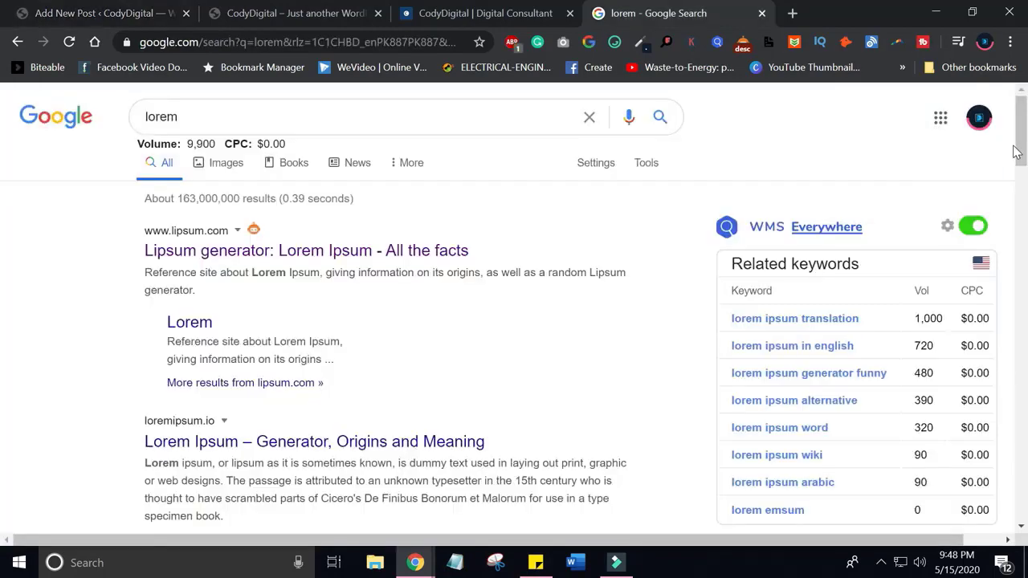
scroll(4, 160, down, 2)
scroll(4, 161, up, 1)
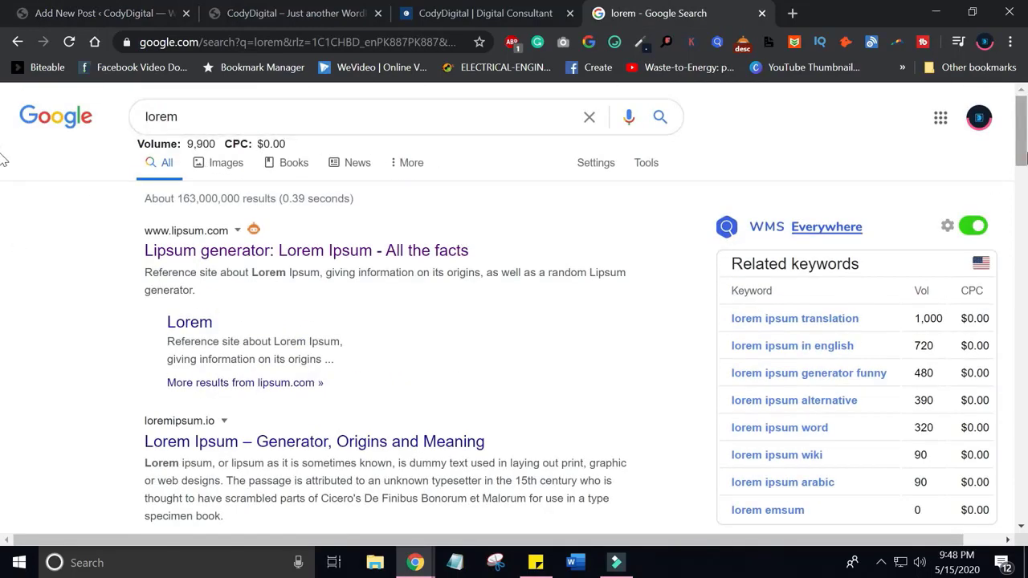
scroll(4, 180, down, 1)
scroll(4, 180, down, 2)
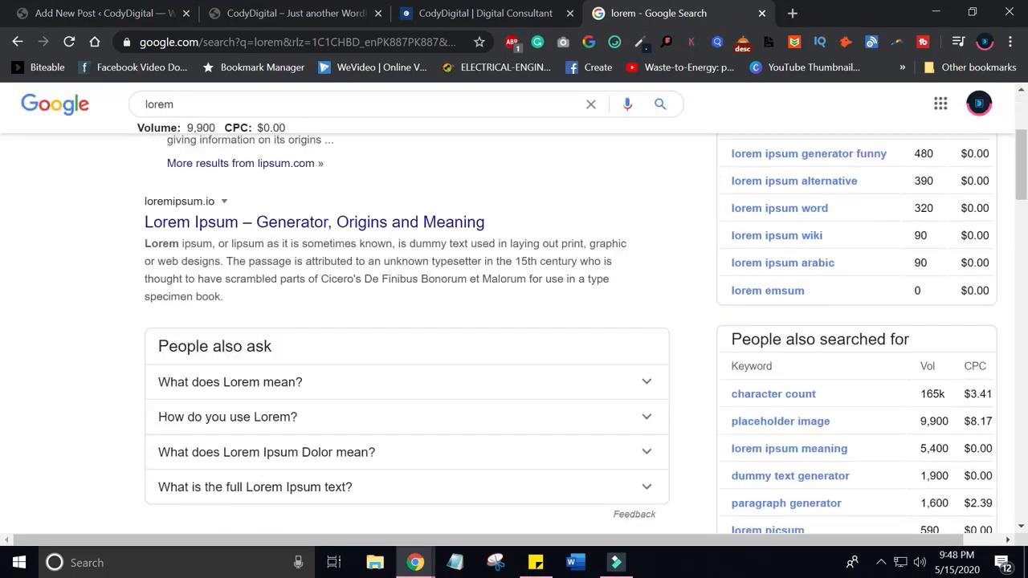
triple_click(399, 261)
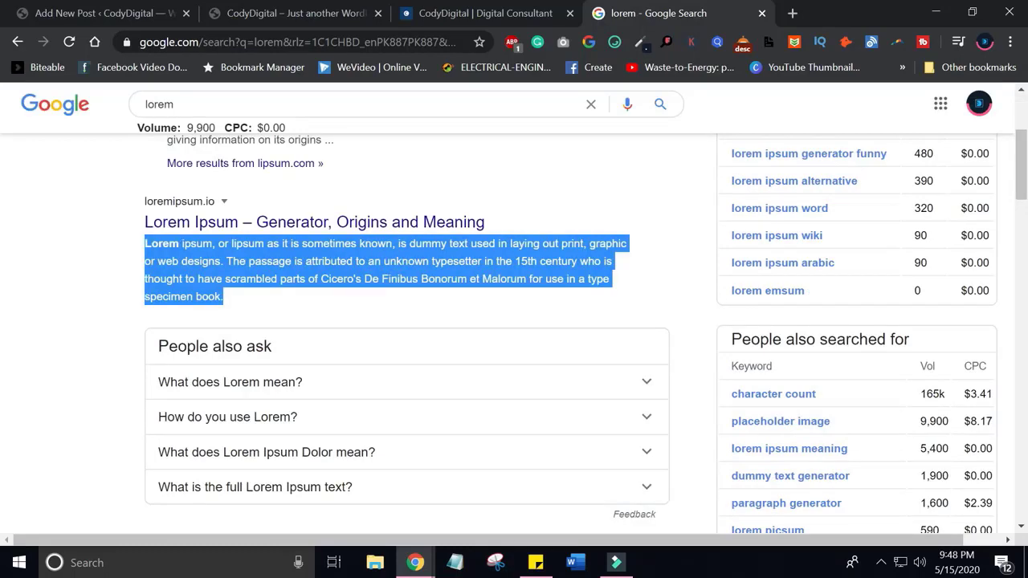
click(93, 297)
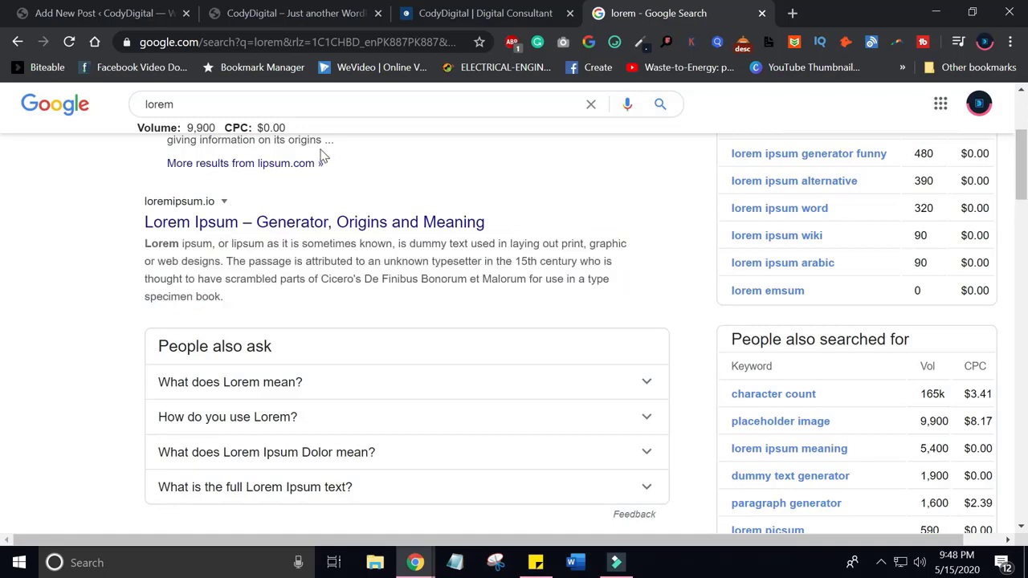
click(298, 12)
click(103, 10)
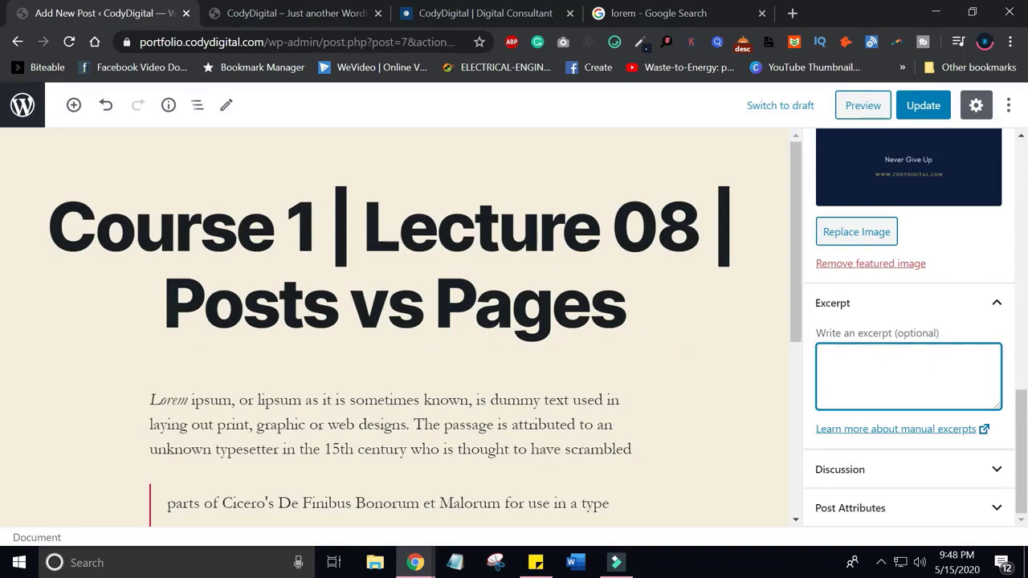
Apply the Full Width Template to the Lecture 08 post under Post Attributes.
click(2, 418)
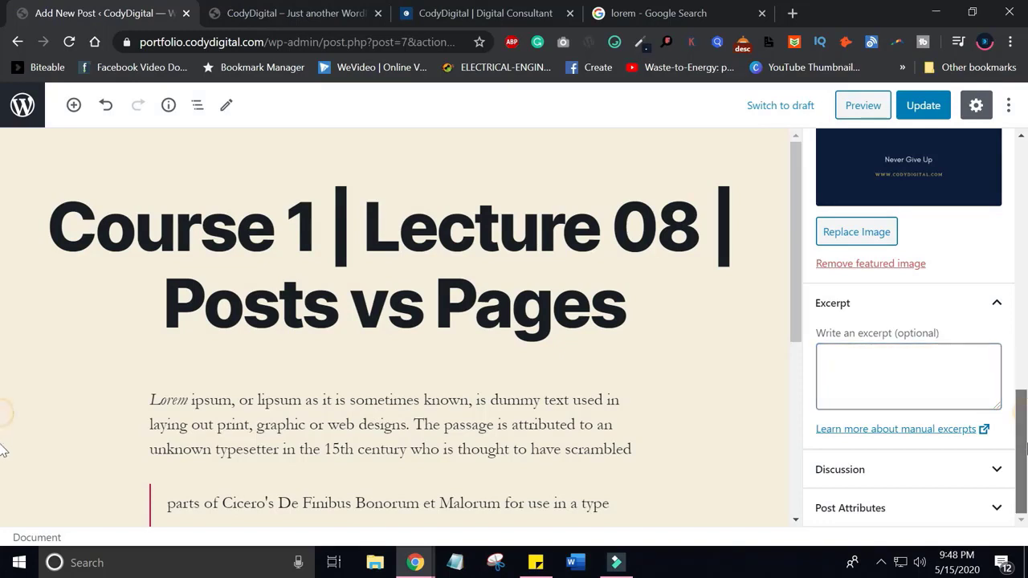
click(932, 477)
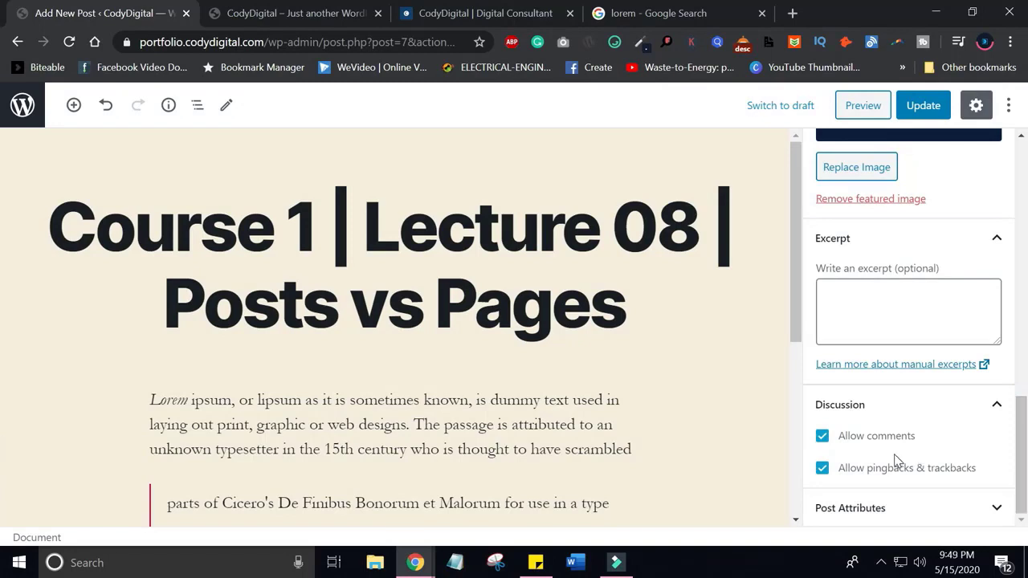
click(937, 517)
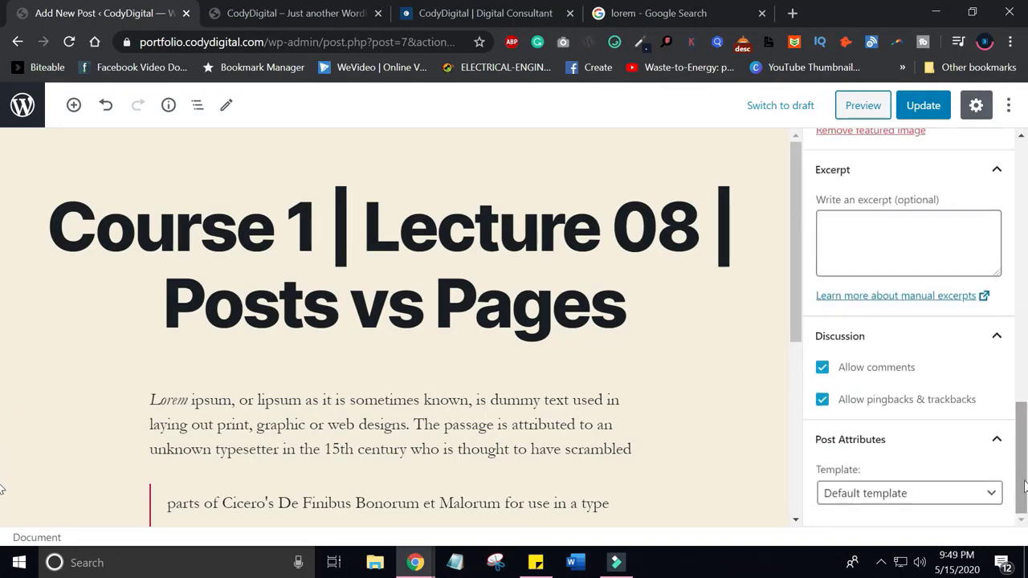
click(896, 496)
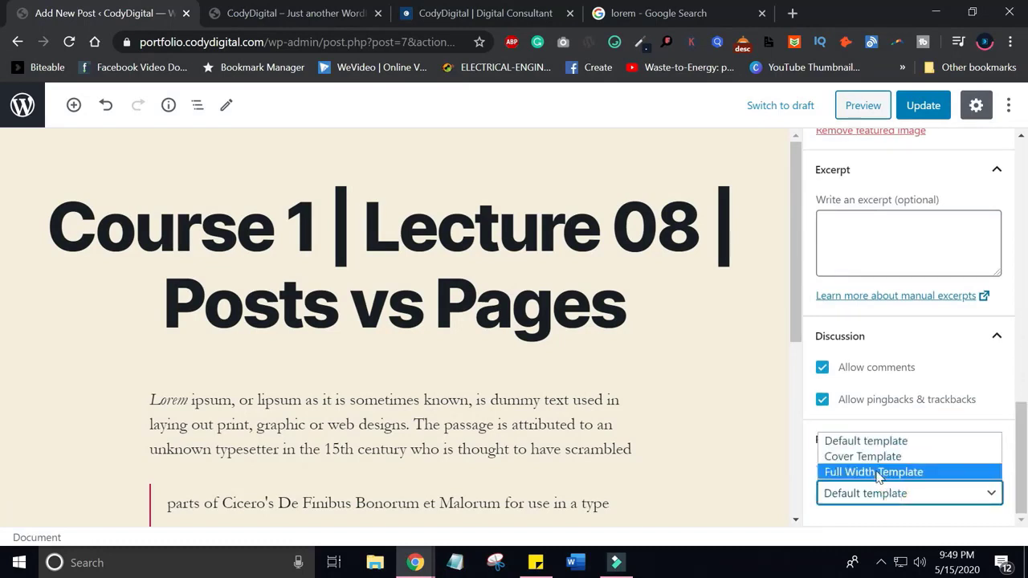
click(878, 472)
scroll(1027, 353, up, 10)
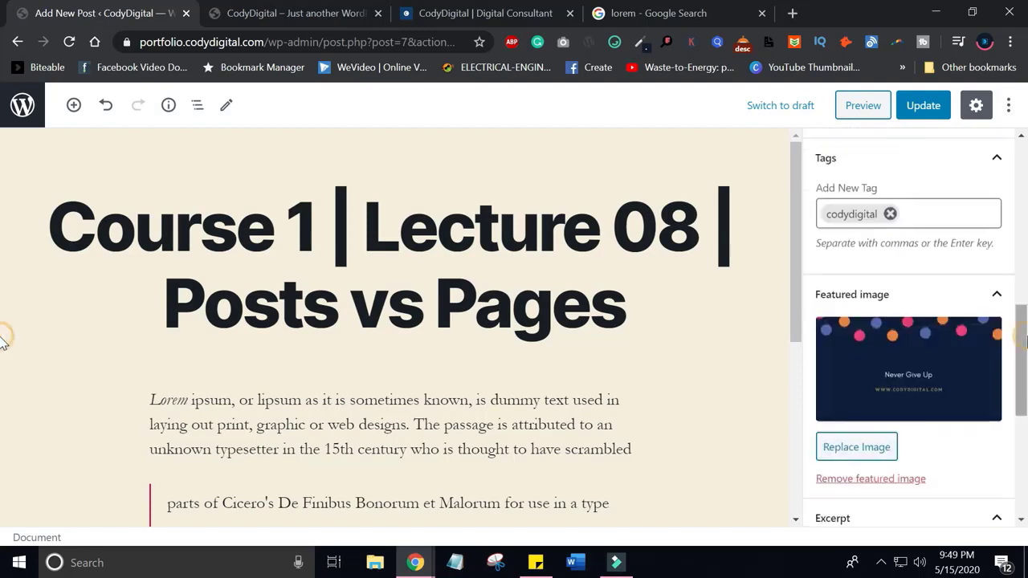
Update the post and scroll through its preview showing the Never Give Up banner.
click(923, 111)
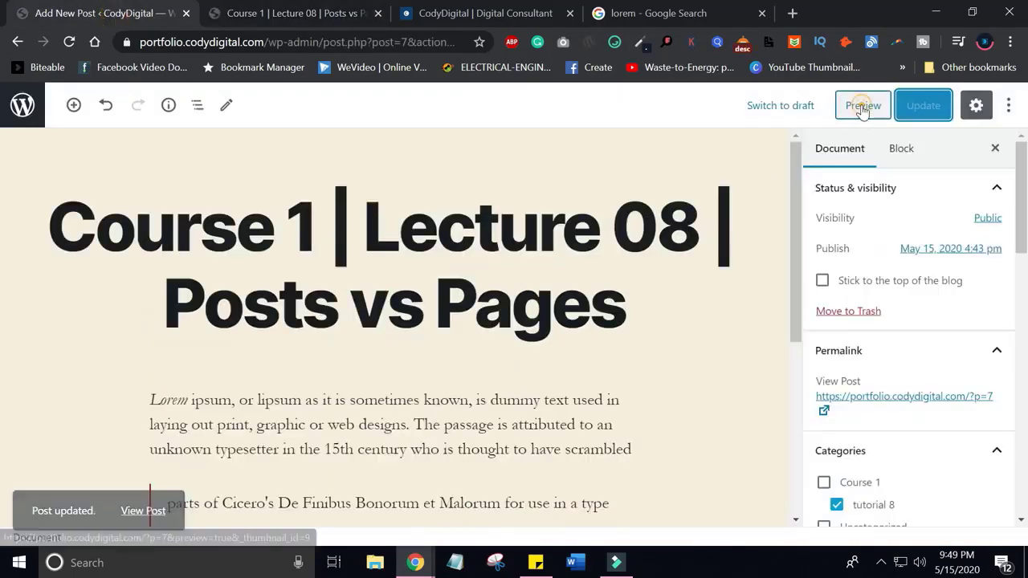
click(862, 106)
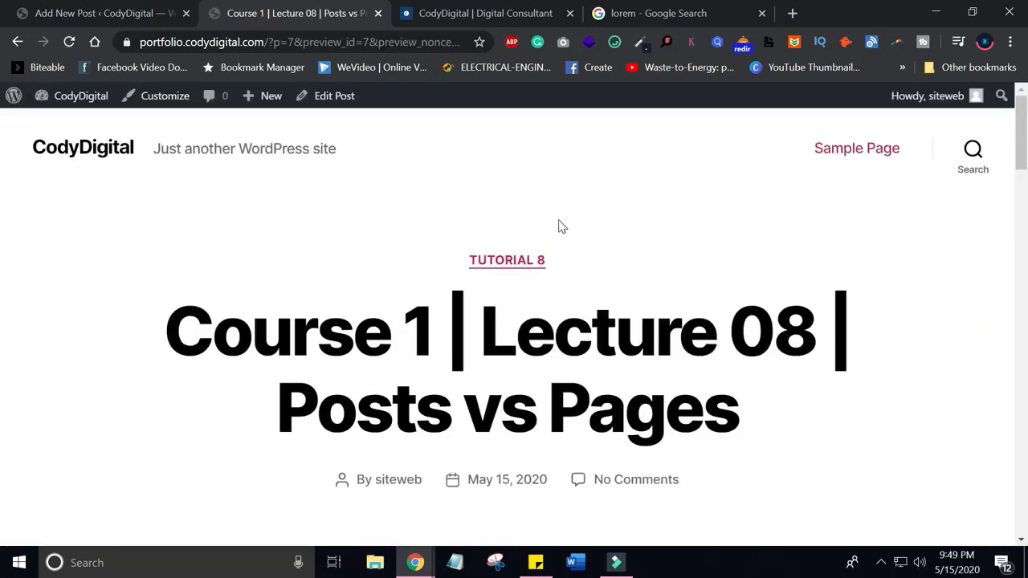
scroll(627, 220, down, 5)
scroll(627, 220, up, 2)
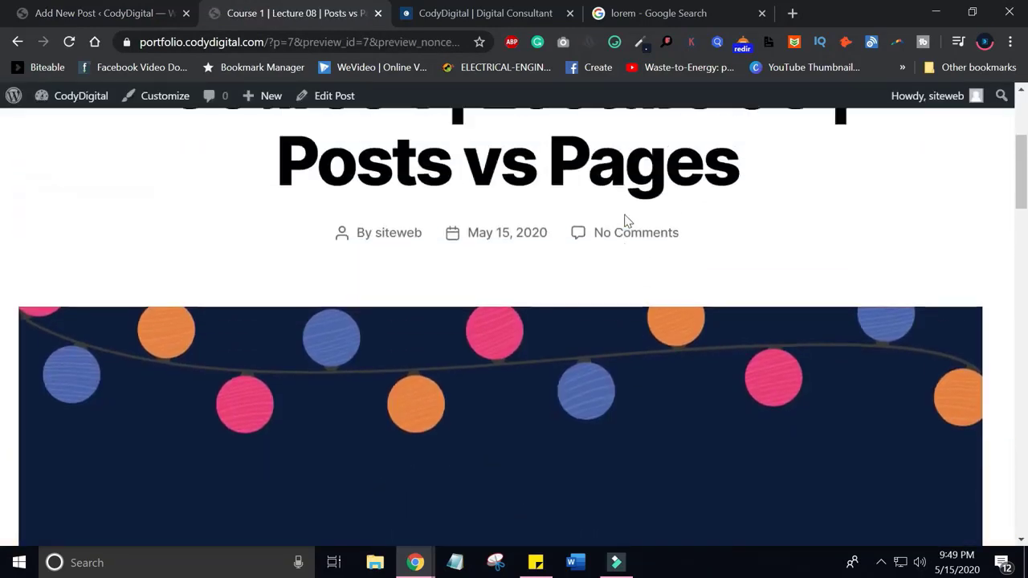
scroll(627, 221, up, 1)
scroll(626, 221, down, 1)
scroll(627, 221, down, 1)
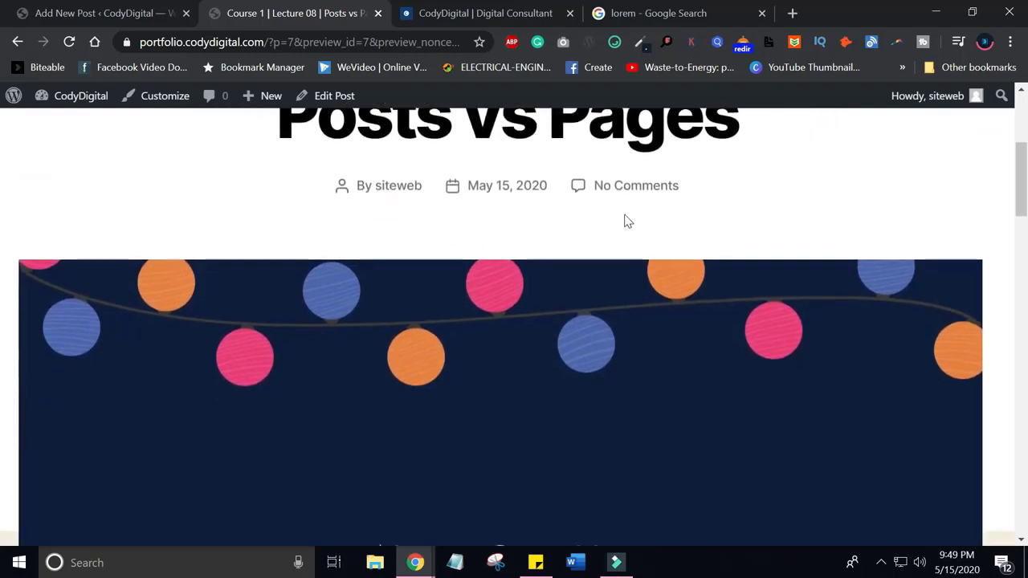
scroll(627, 221, down, 4)
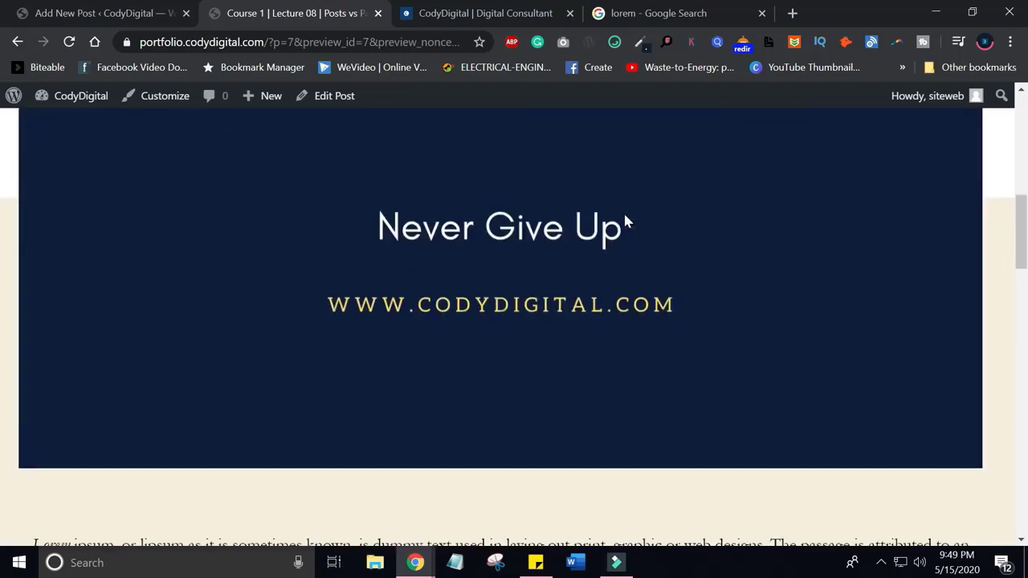
scroll(626, 220, down, 2)
scroll(626, 220, down, 3)
scroll(626, 221, up, 1)
scroll(627, 221, down, 2)
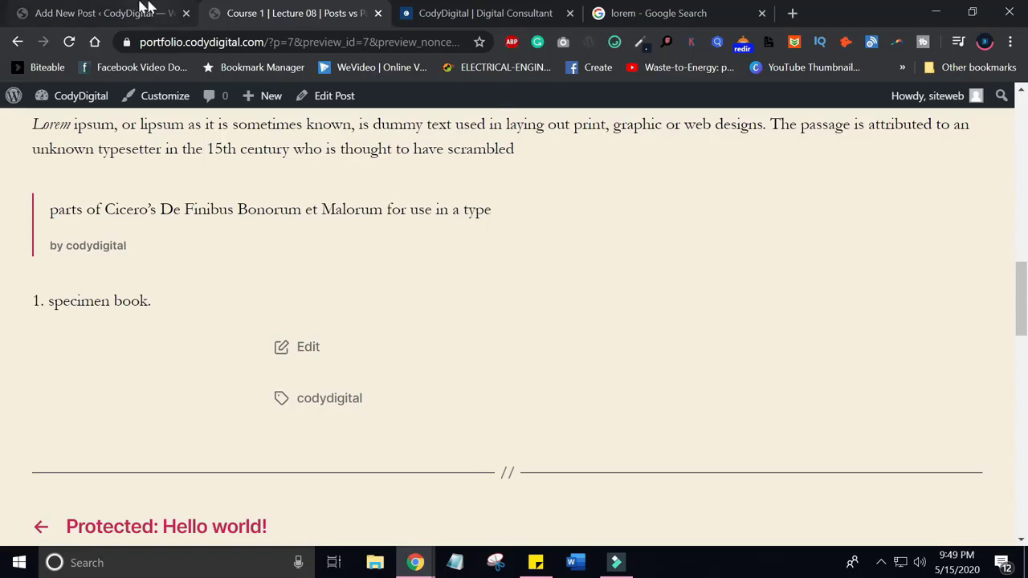
Compare the post editor with the preview, ending back in the editor.
click(120, 13)
scroll(908, 362, down, 8)
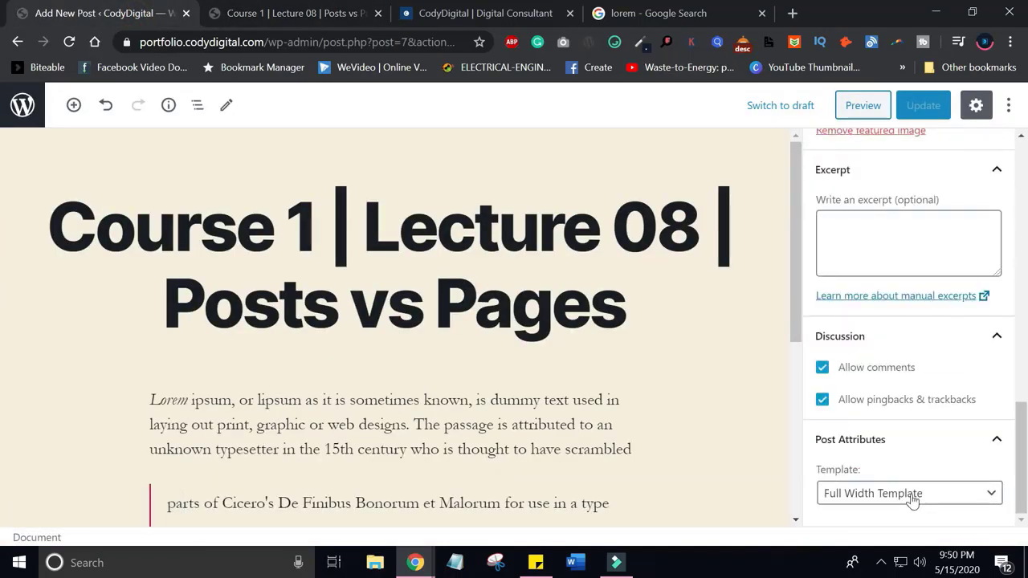
click(267, 11)
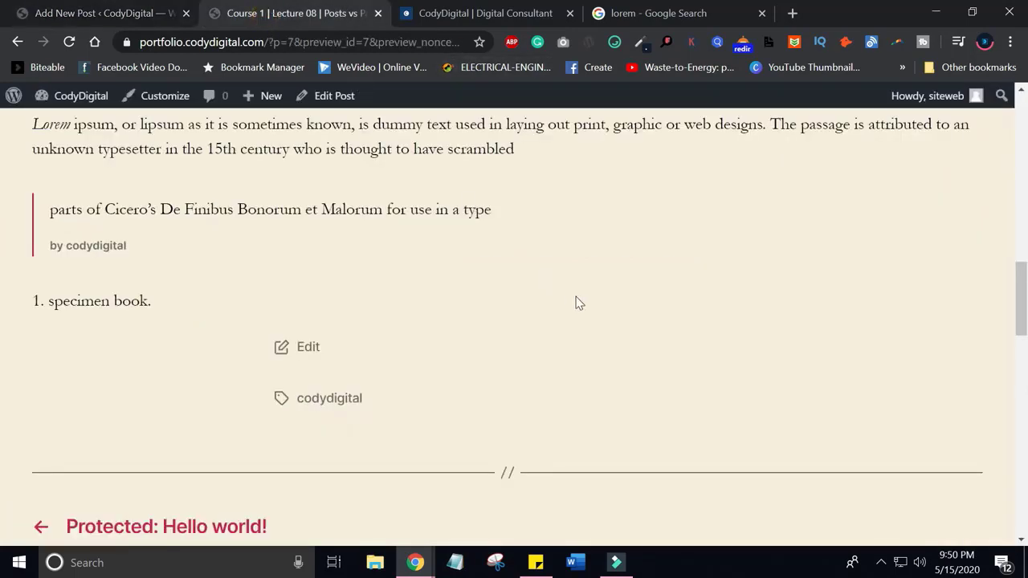
scroll(576, 303, down, 5)
scroll(573, 298, up, 15)
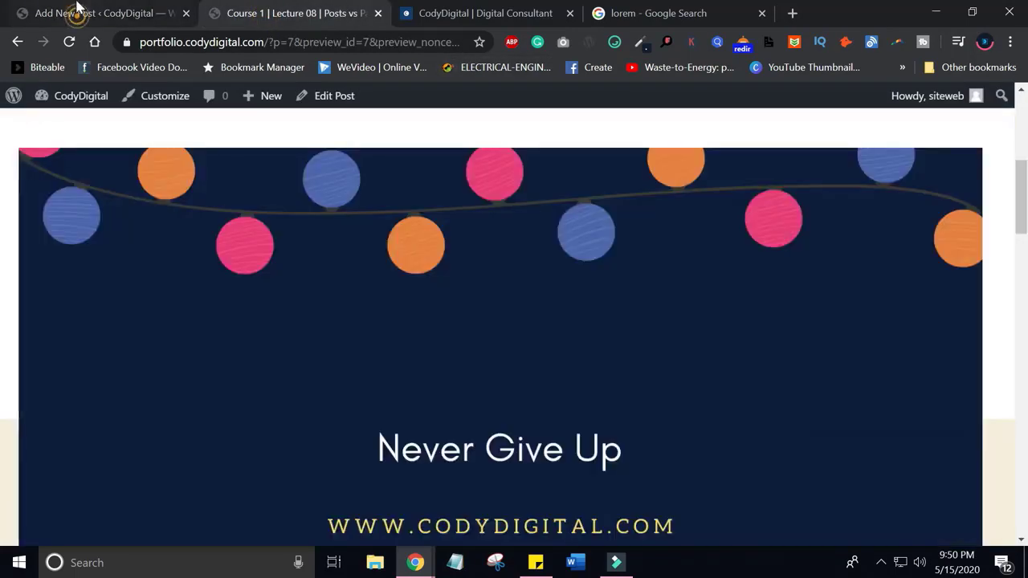
click(73, 13)
Enter the category name 'course 1 WordPress' and reuse it as the slug.
click(20, 111)
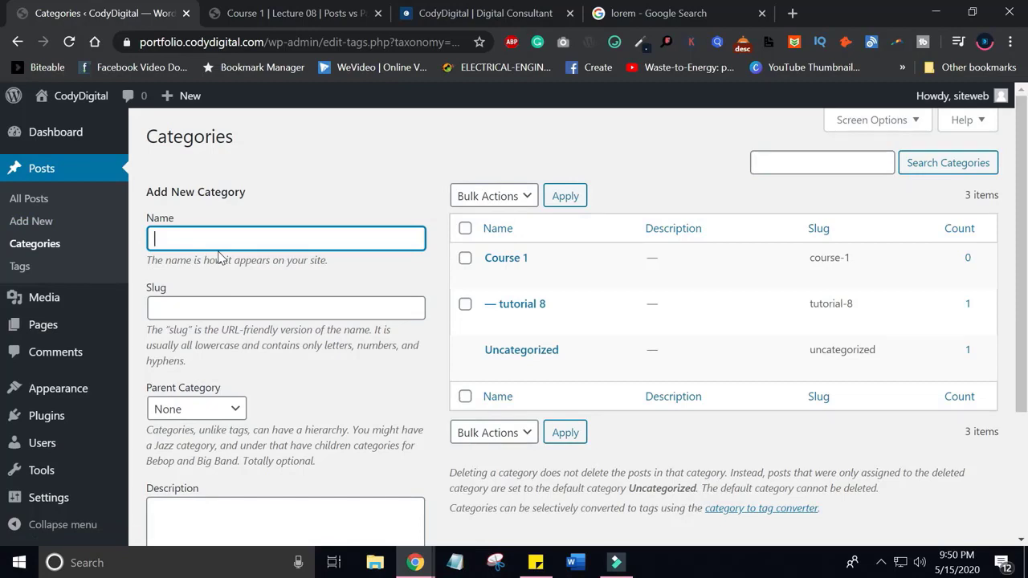
text(course 1 WordPress)
key(ctrl+a)
key(ctrl+c)
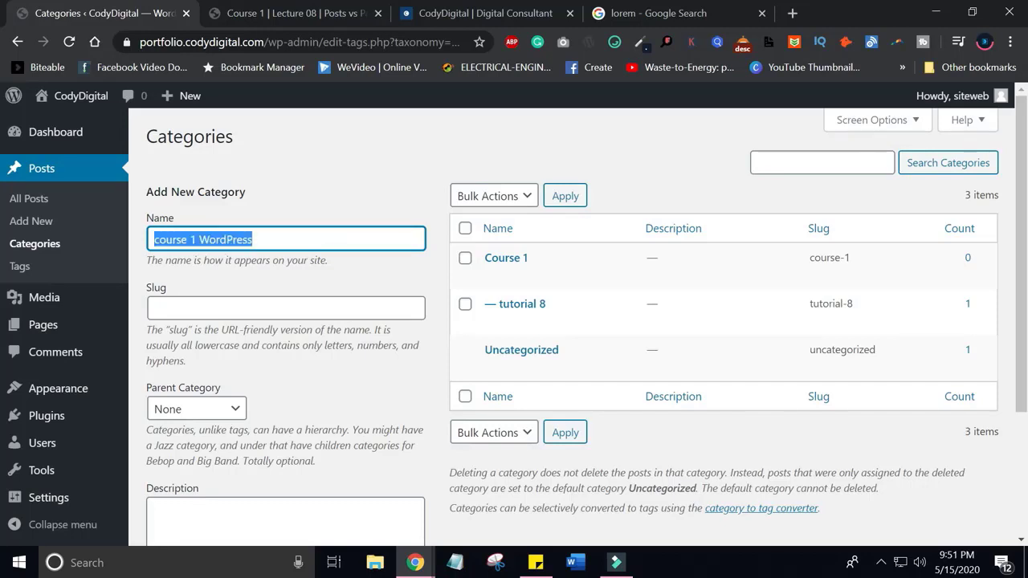
click(202, 313)
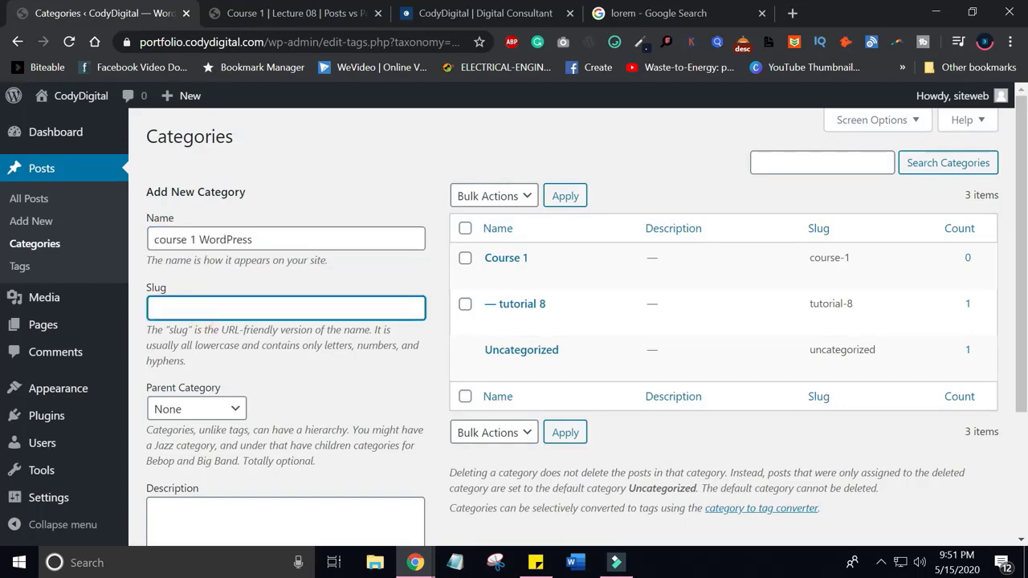
key(ctrl+v)
Keep Parent as None, repeat the name as description, and add the category.
click(225, 411)
click(225, 408)
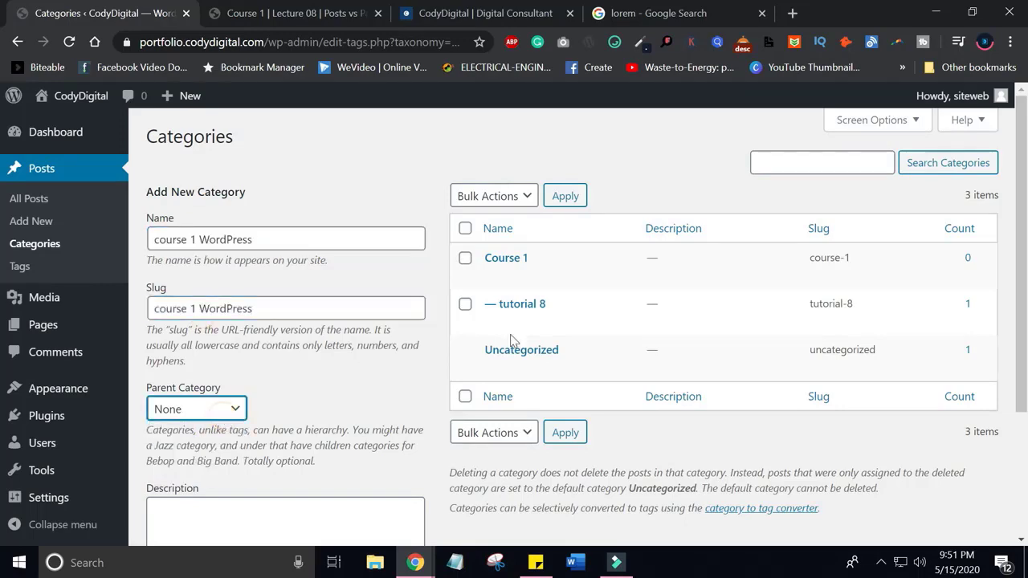
scroll(1024, 393, down, 2)
scroll(1024, 394, down, 1)
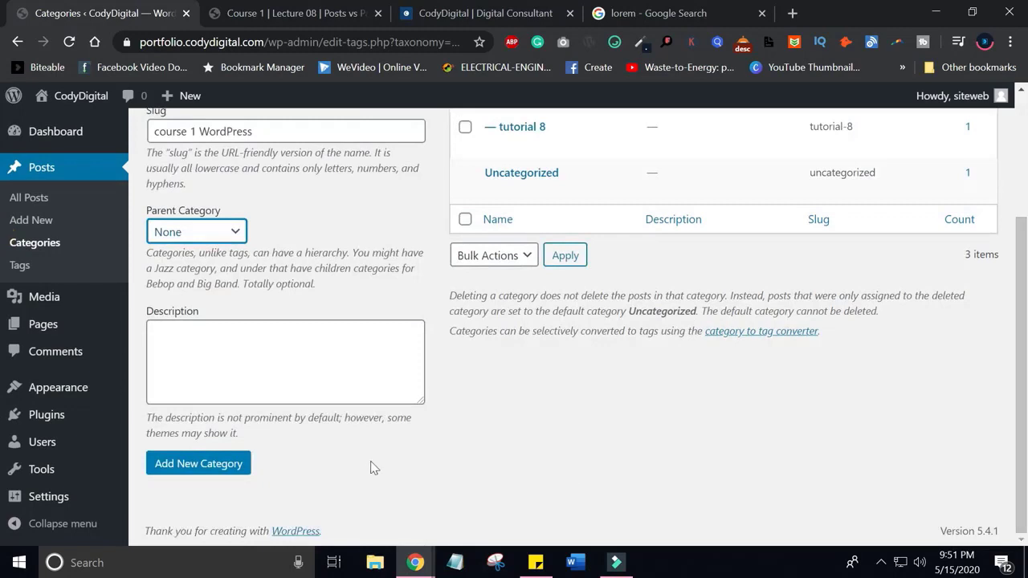
click(283, 354)
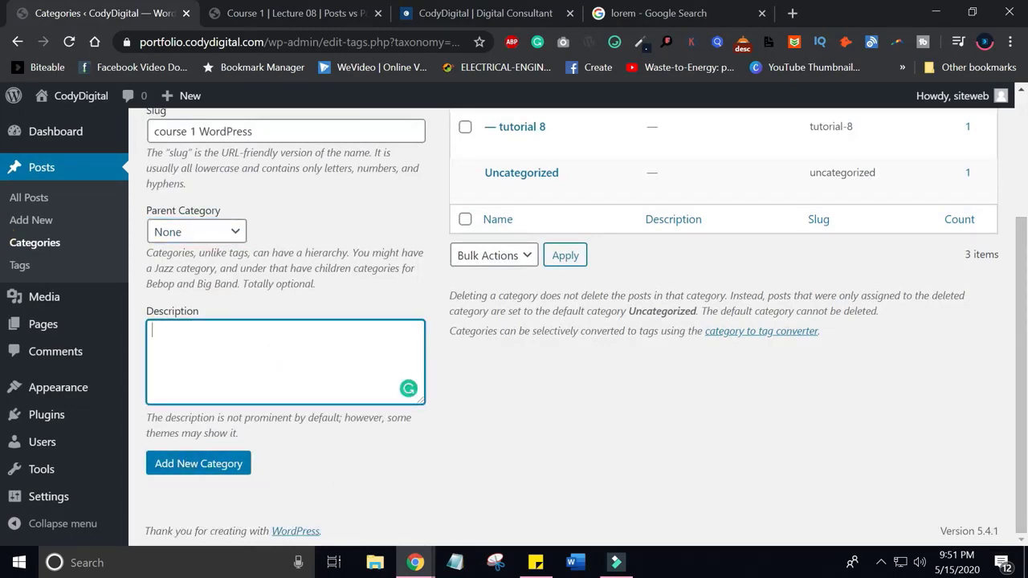
key(ctrl+v)
key(ctrl+v)
key(ctrl+v)
key(ctrl+v)
key(ctrl+v)
key(ctrl+v)
key(ctrl+v)
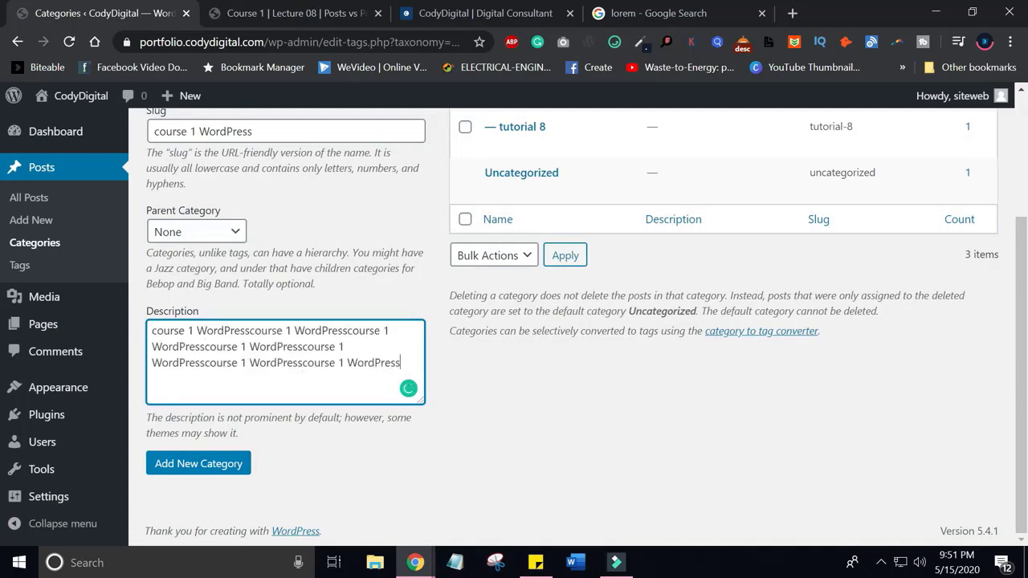
click(198, 470)
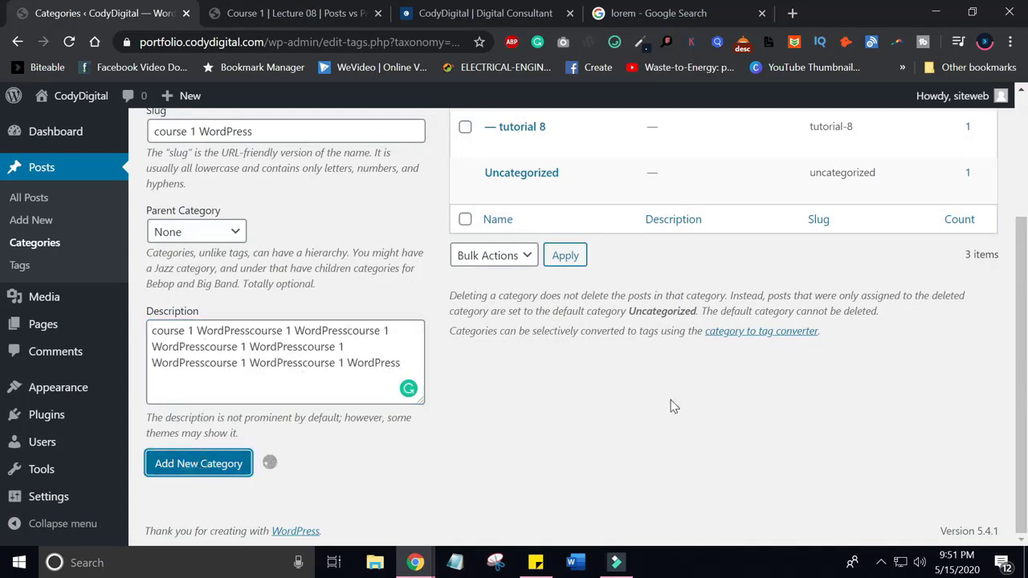
scroll(1018, 361, up, 3)
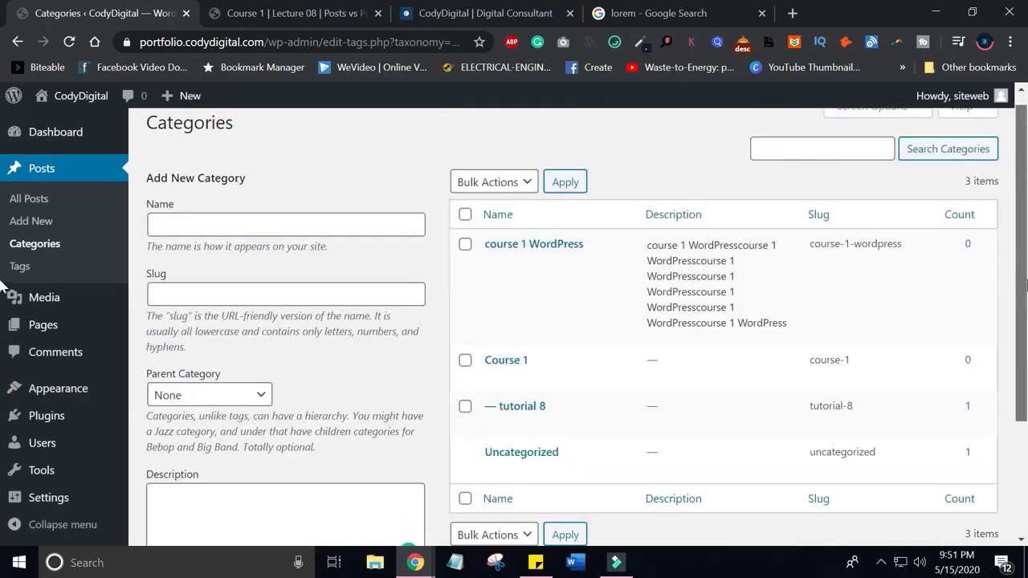
mouse_move(543, 291)
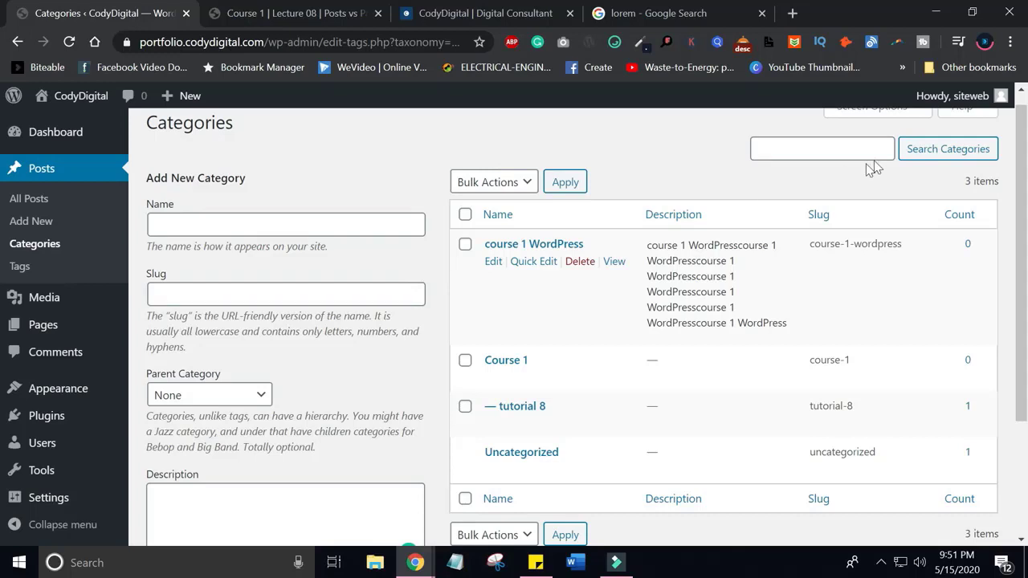
Focus the Categories search box before returning to the admin Dashboard.
click(831, 152)
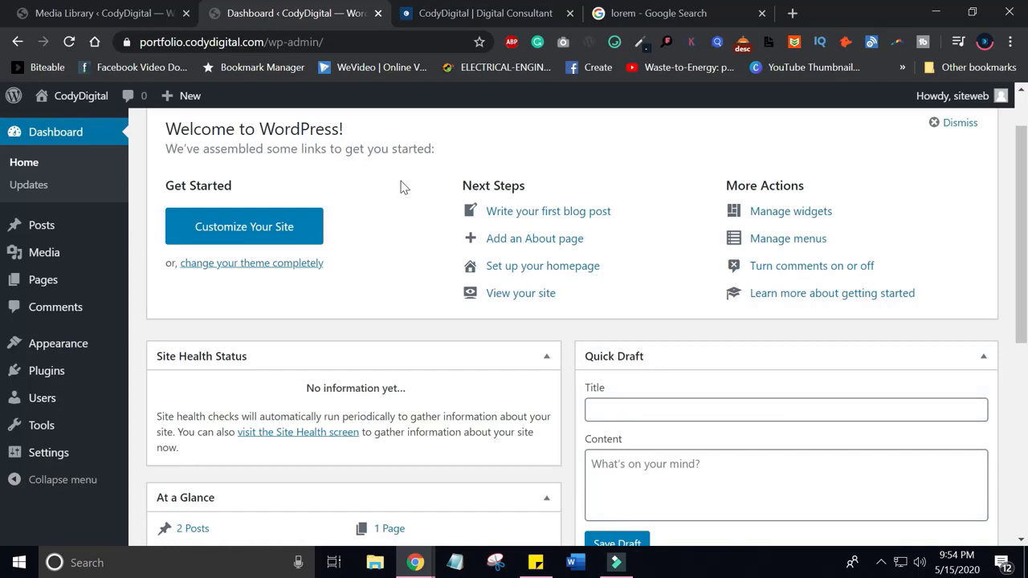
mouse_move(50, 286)
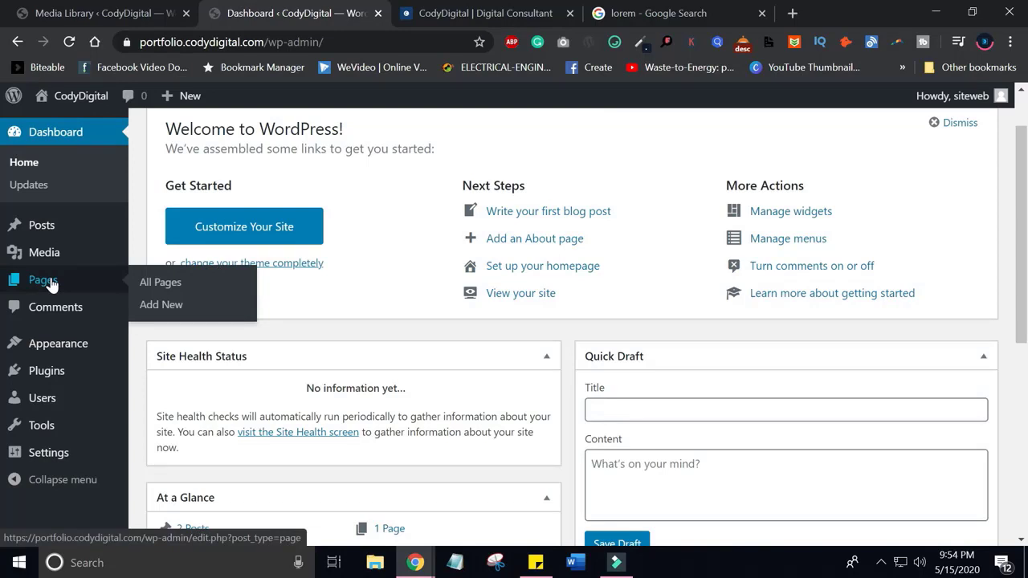
Open All Pages and keep 20 items per page in Screen Options.
click(48, 282)
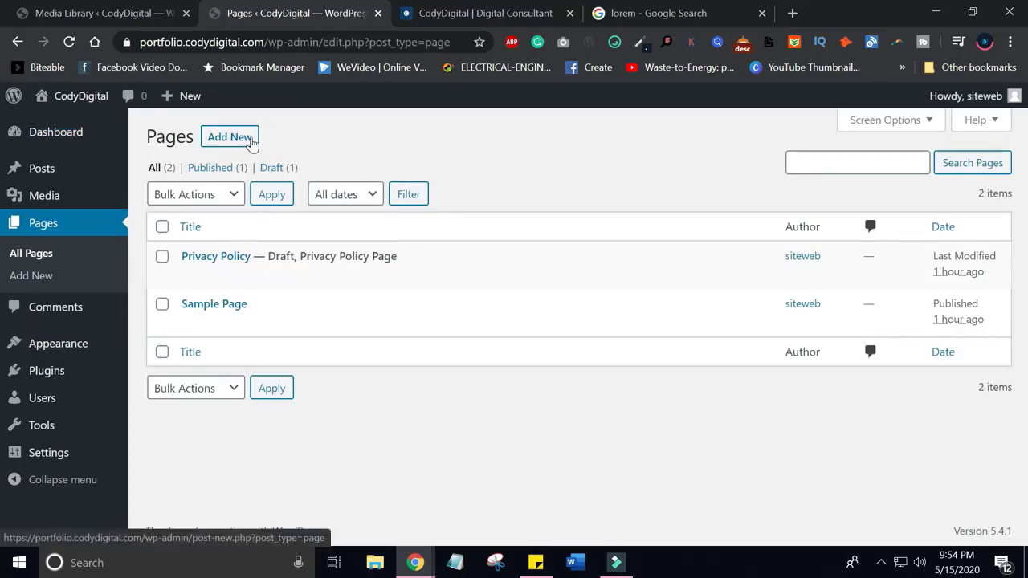
click(828, 162)
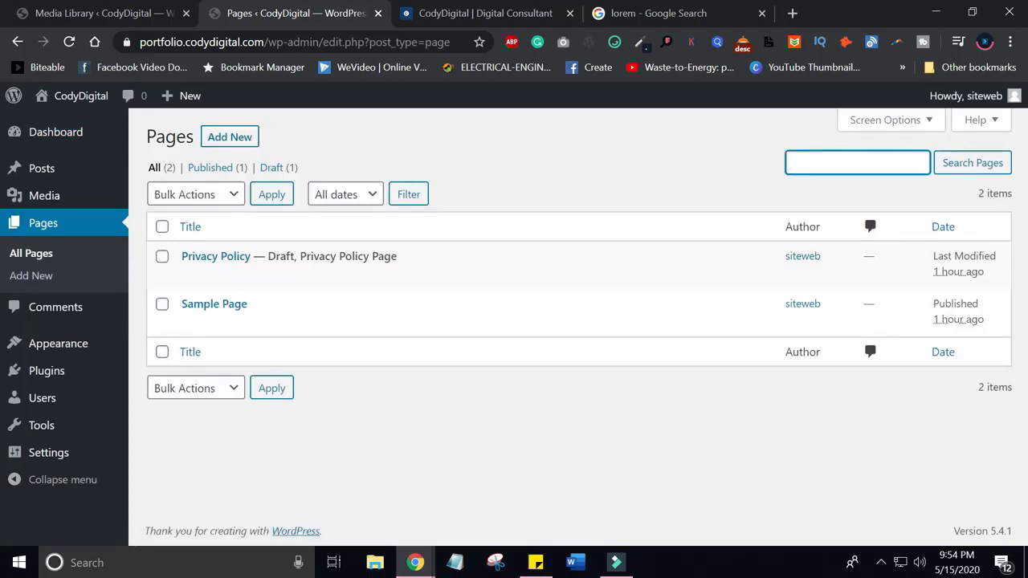
click(916, 120)
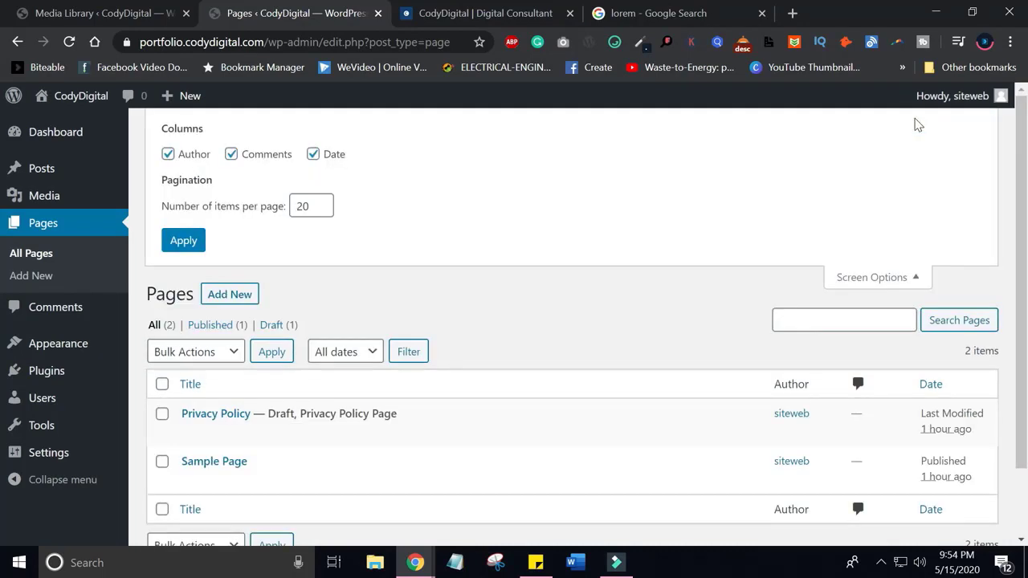
click(311, 205)
double_click(306, 205)
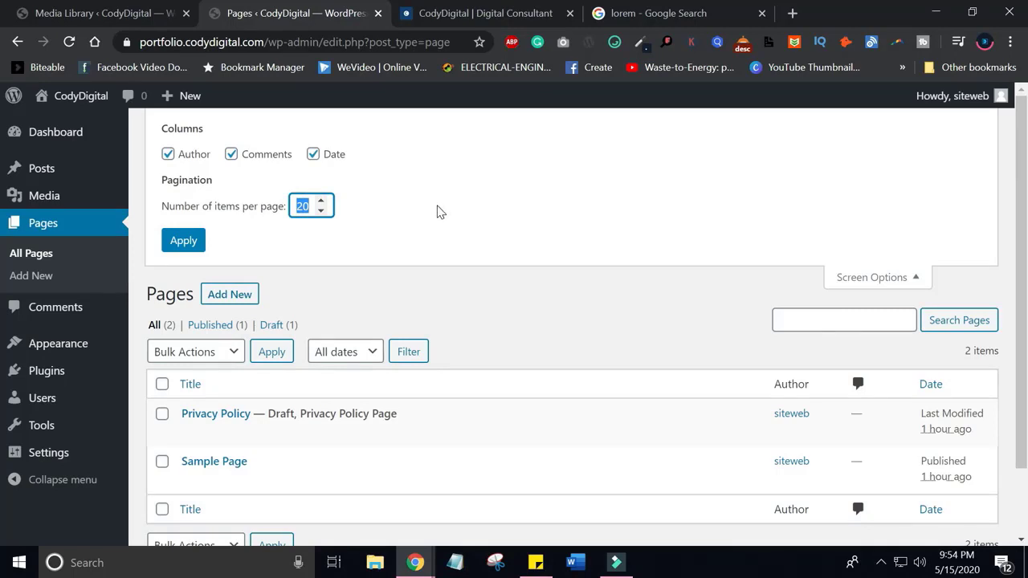
click(363, 164)
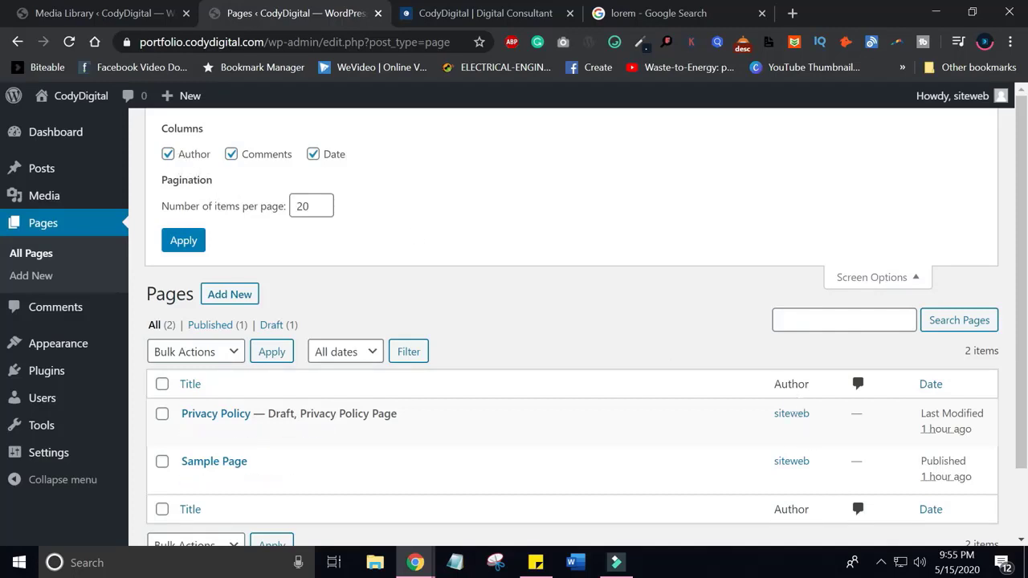
double_click(791, 384)
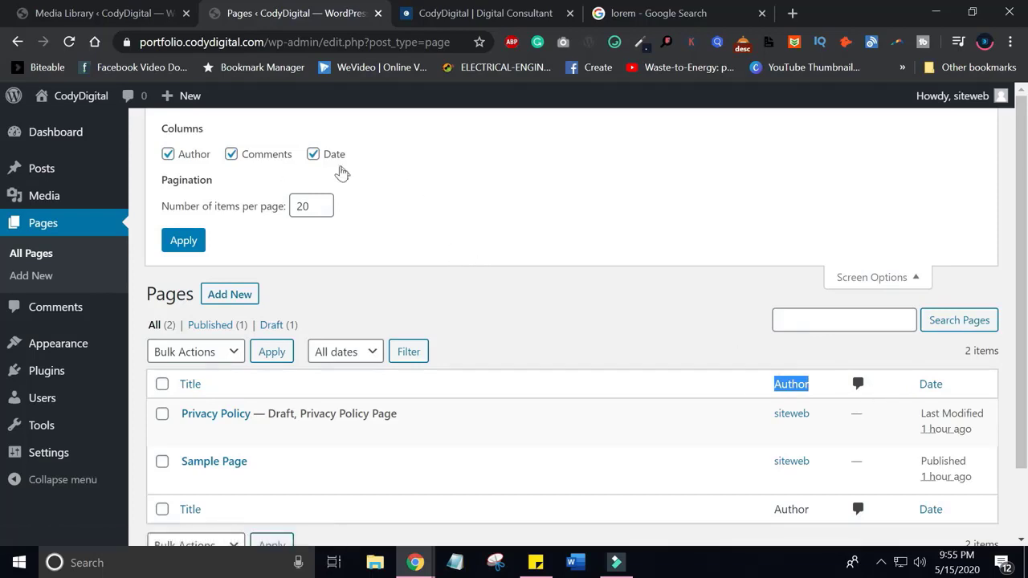
Toggle the Author, Comments and Date columns off and back on, then apply.
click(313, 155)
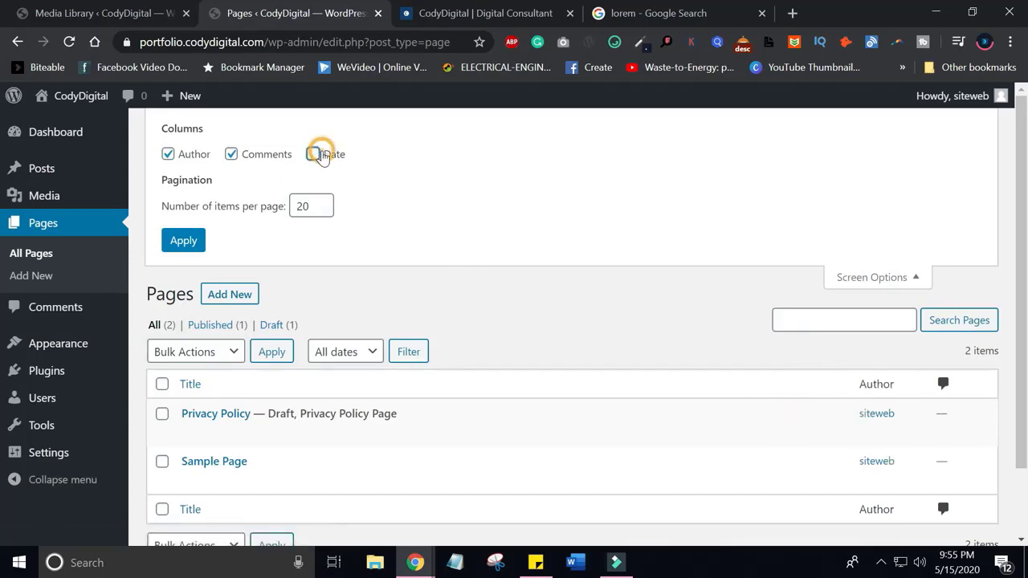
click(231, 155)
click(167, 155)
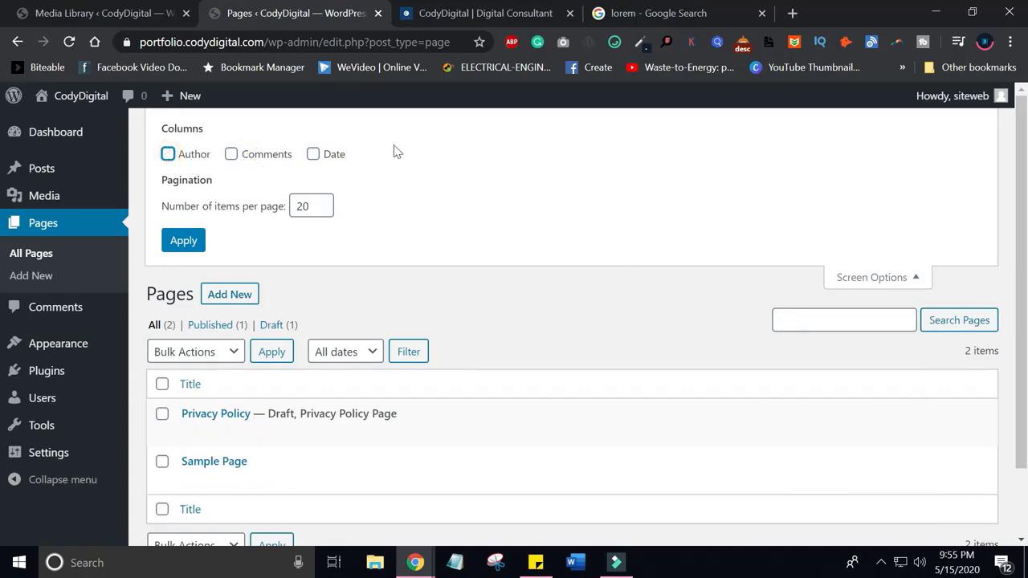
click(168, 155)
click(259, 157)
click(313, 154)
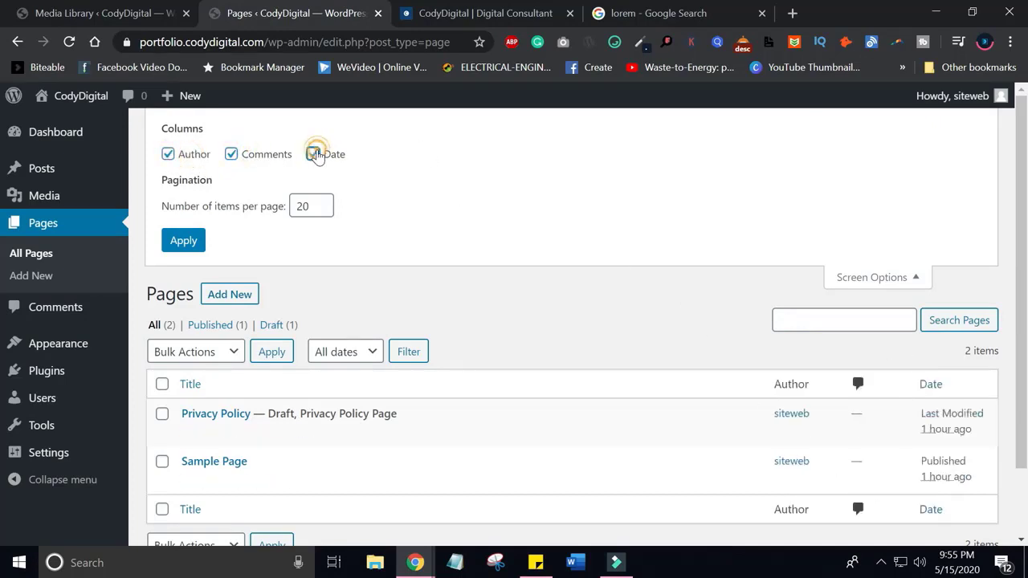
click(187, 241)
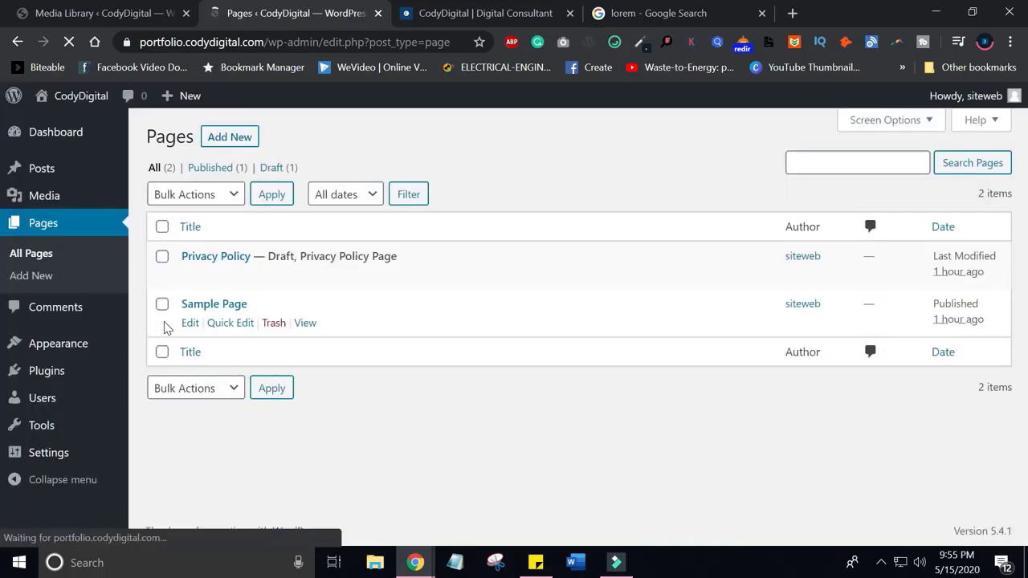
Filter the Pages list to Published pages, then to Draft pages.
click(214, 169)
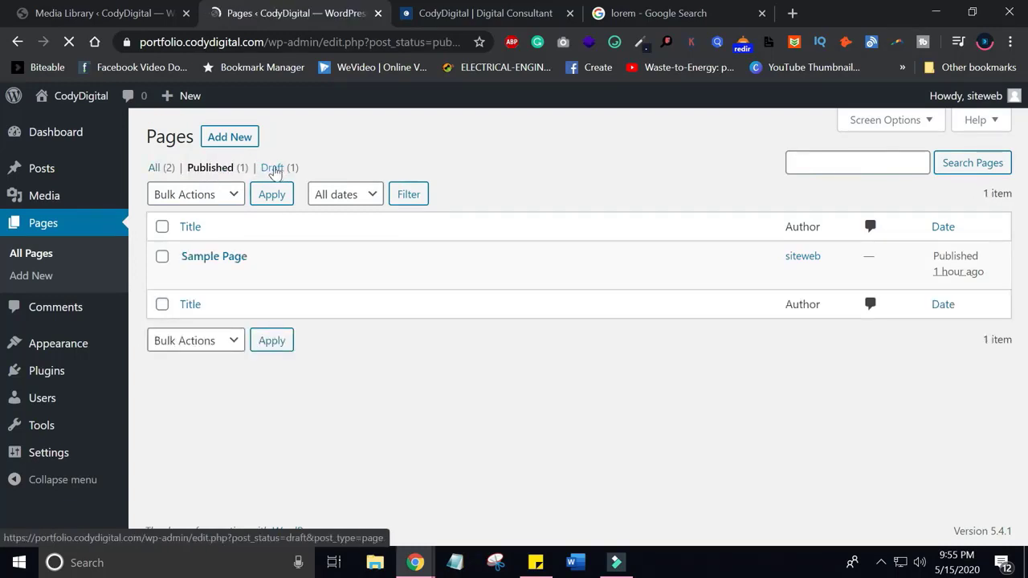
click(273, 168)
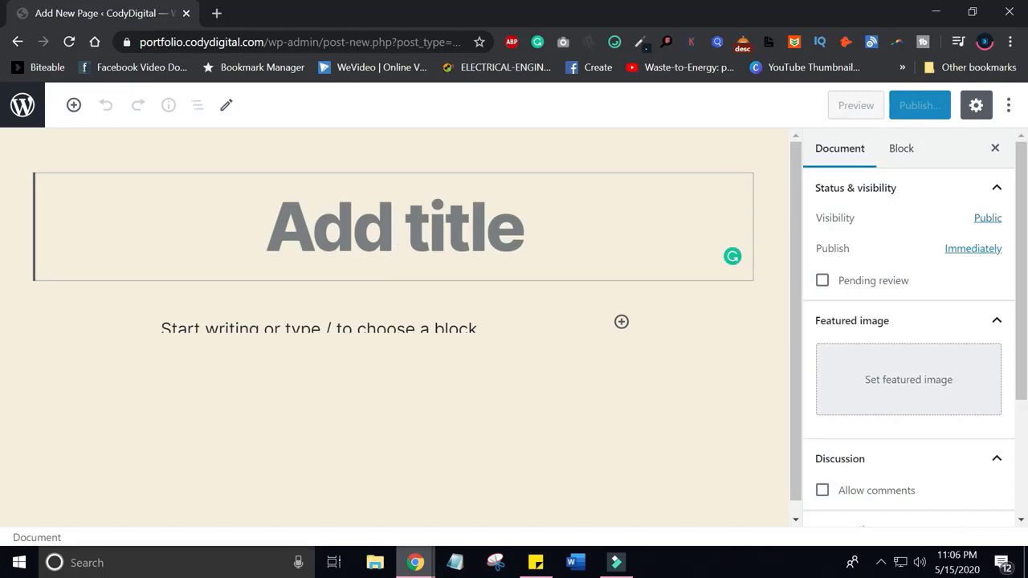
Title the page 'Home', paste lorem ipsum text, and insert an inline image below it.
text(Home)
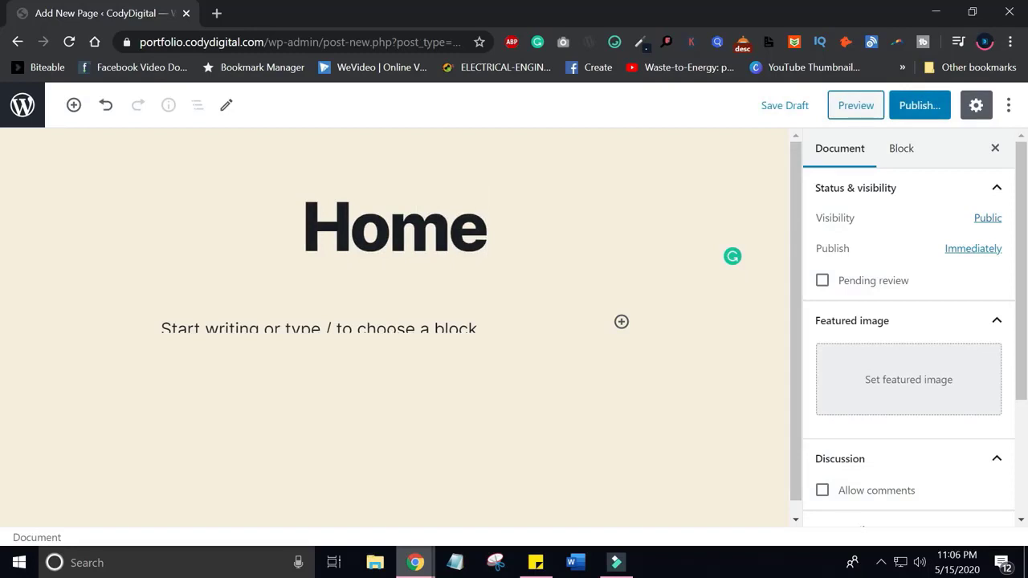
click(362, 326)
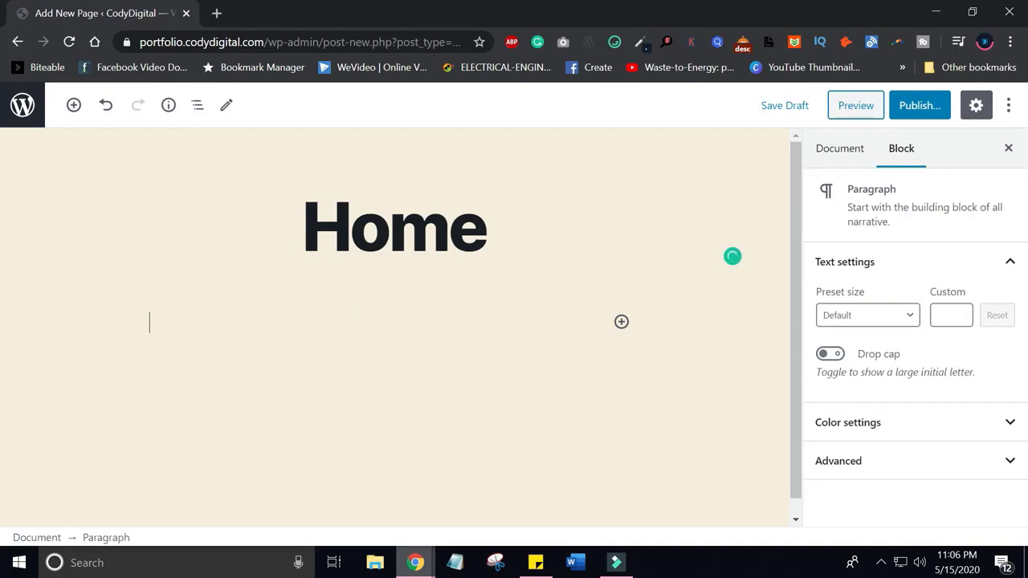
click(216, 14)
text(localhost/optima)
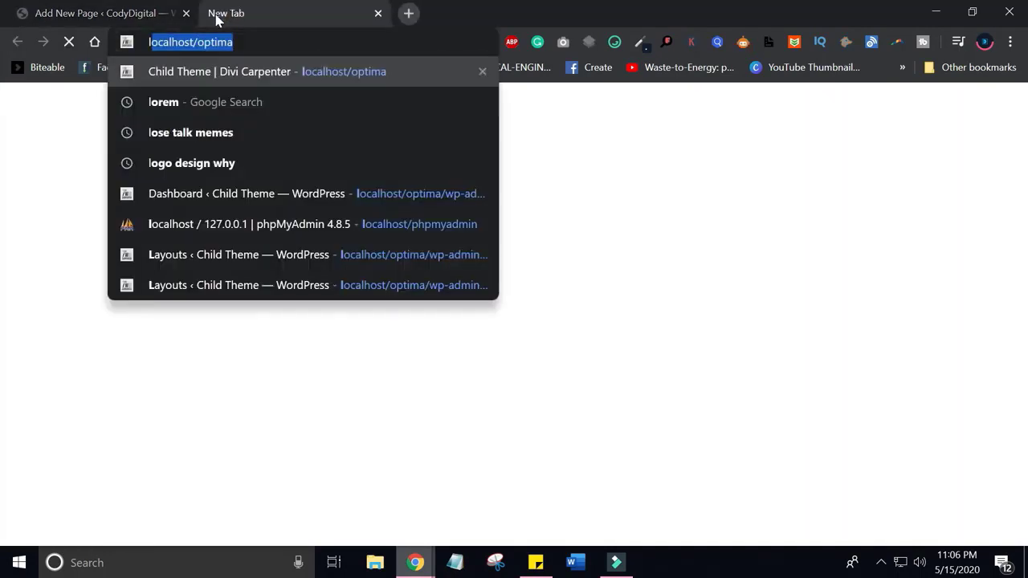
click(85, 11)
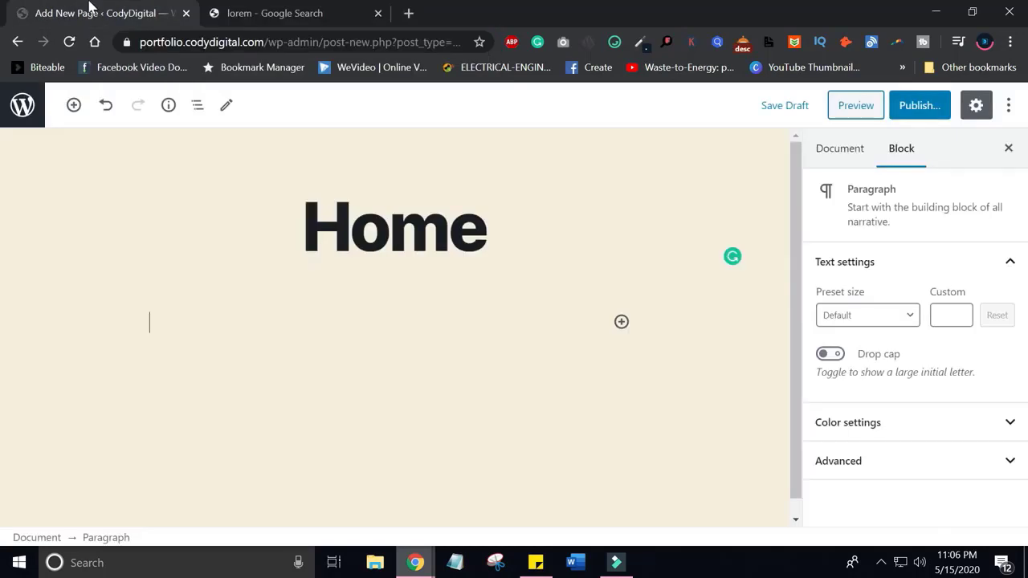
text(Lorem ipsum, or lipsum as it is sometimes known, is dummy text used in laying out print, graphic or web designs. The passage is attributed to an unknown typesetter in the 15th century who is thought to have scrambled parts of Cicero's De Finibus Bonorum et Malorum for use in a type specimen book.)
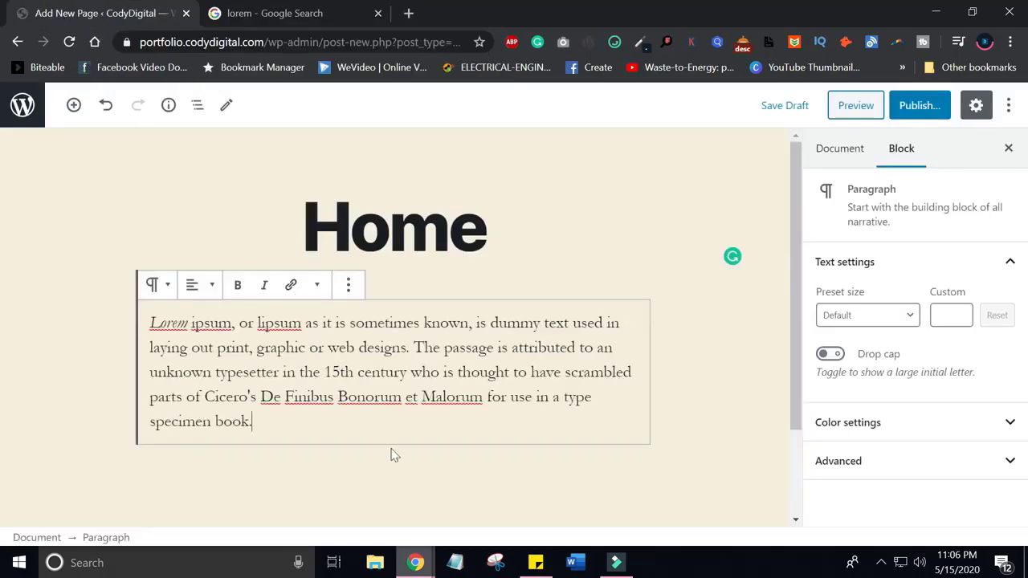
click(321, 448)
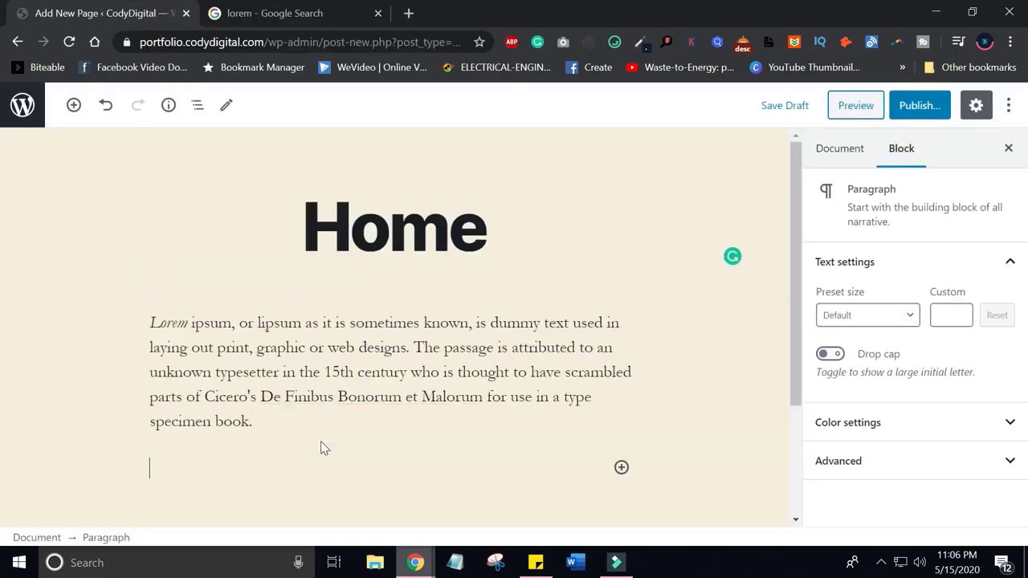
key(ctrl+v)
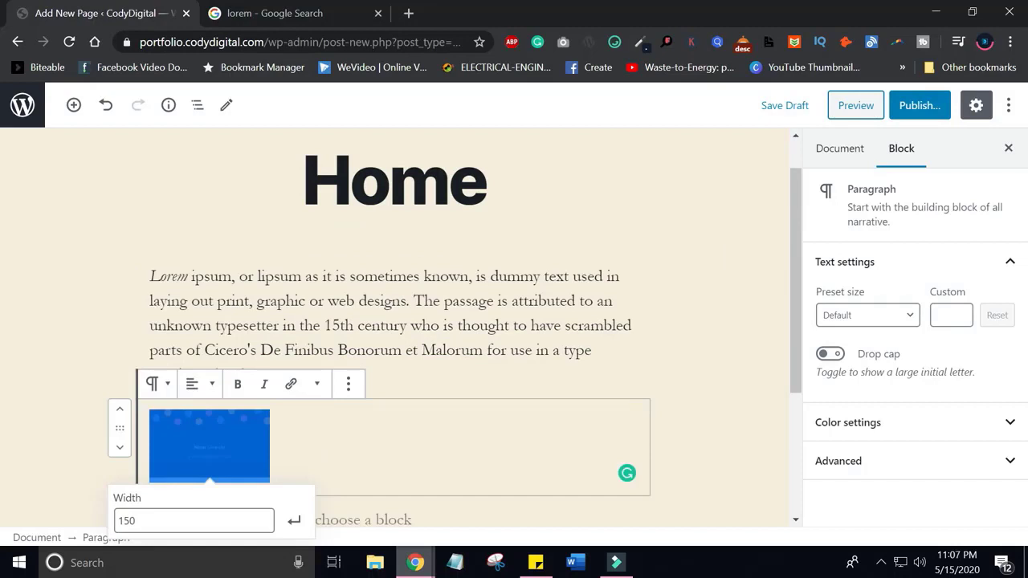
Change the inline image width from 150 to 500 px.
click(349, 468)
drag(795, 299, 786, 374)
scroll(785, 375, down, 2)
click(201, 314)
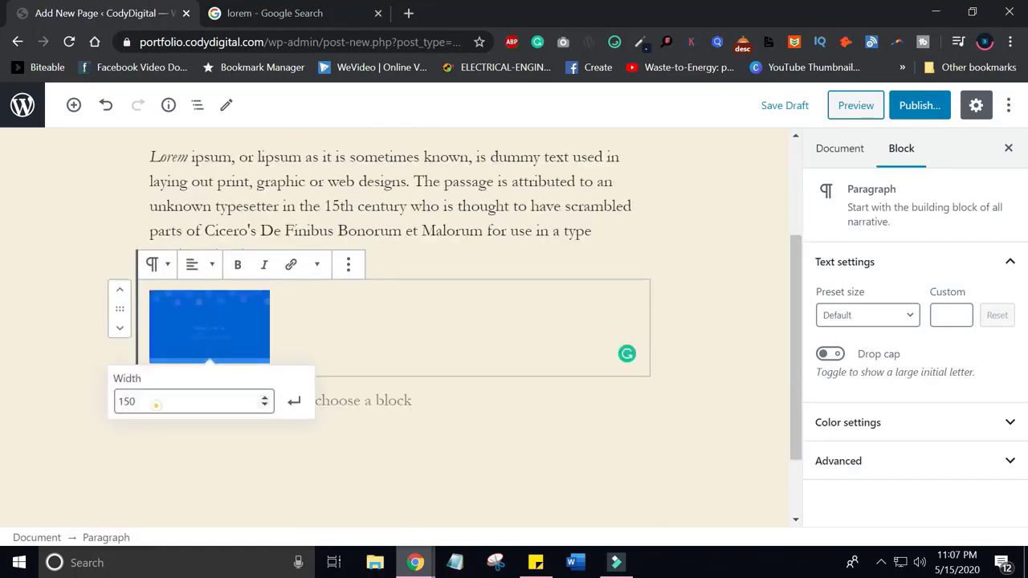
click(154, 402)
double_click(155, 402)
text(500)
key(Return)
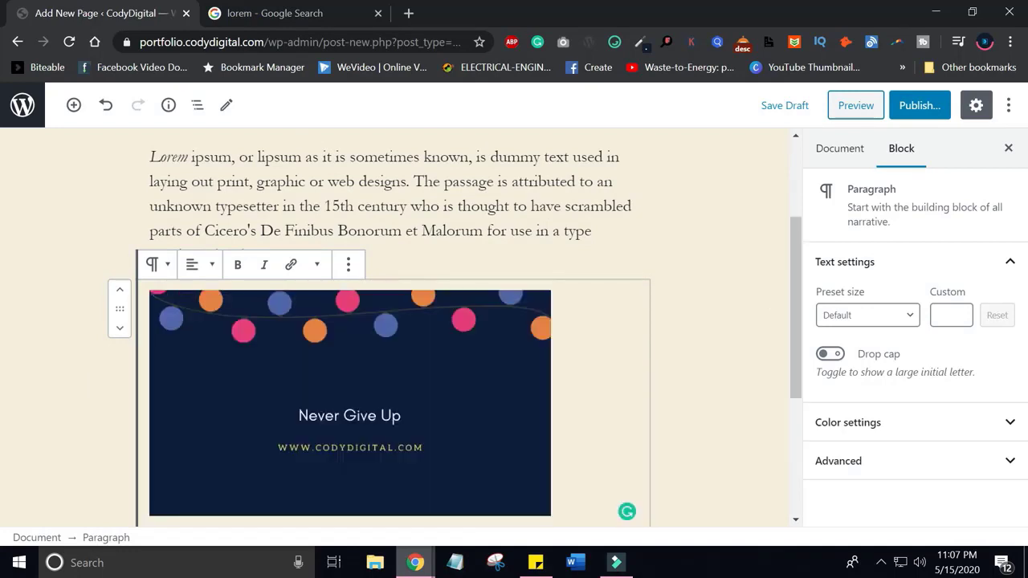
Centre the image with Align text center in the block toolbar.
click(201, 264)
click(204, 265)
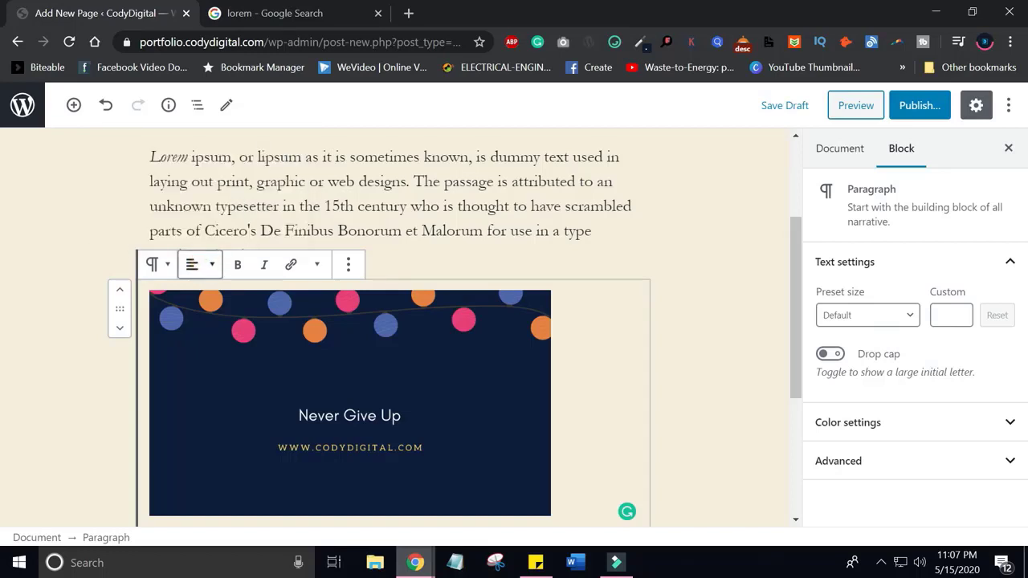
click(204, 264)
click(211, 195)
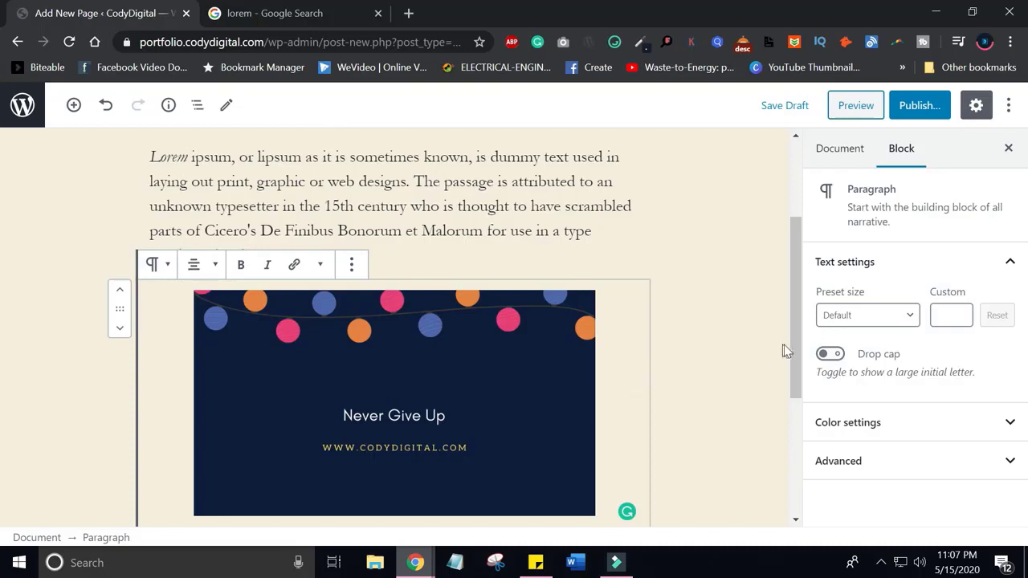
scroll(791, 349, down, 3)
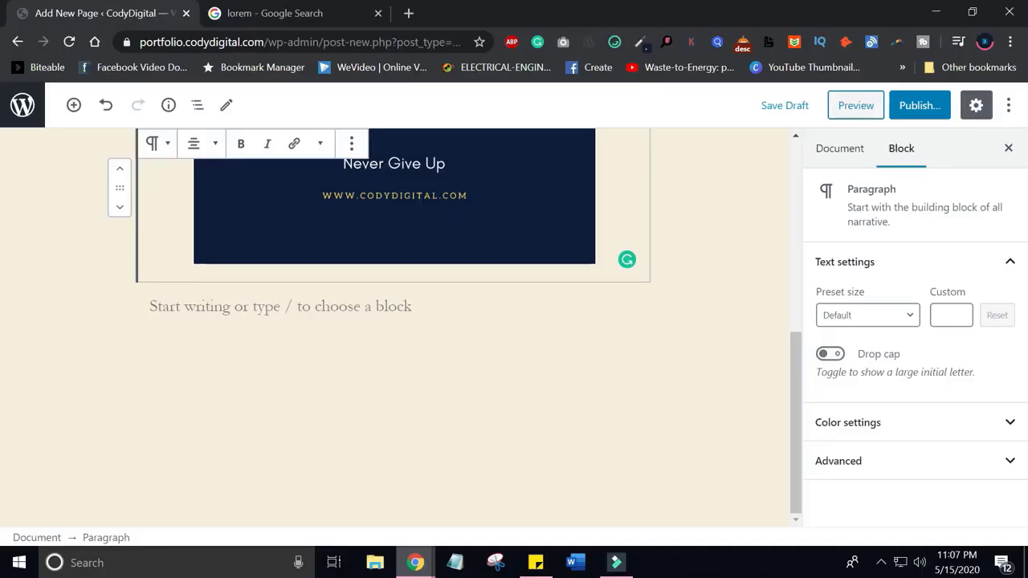
Set the image block's Background Color to black under Color settings.
click(943, 429)
scroll(1012, 392, down, 2)
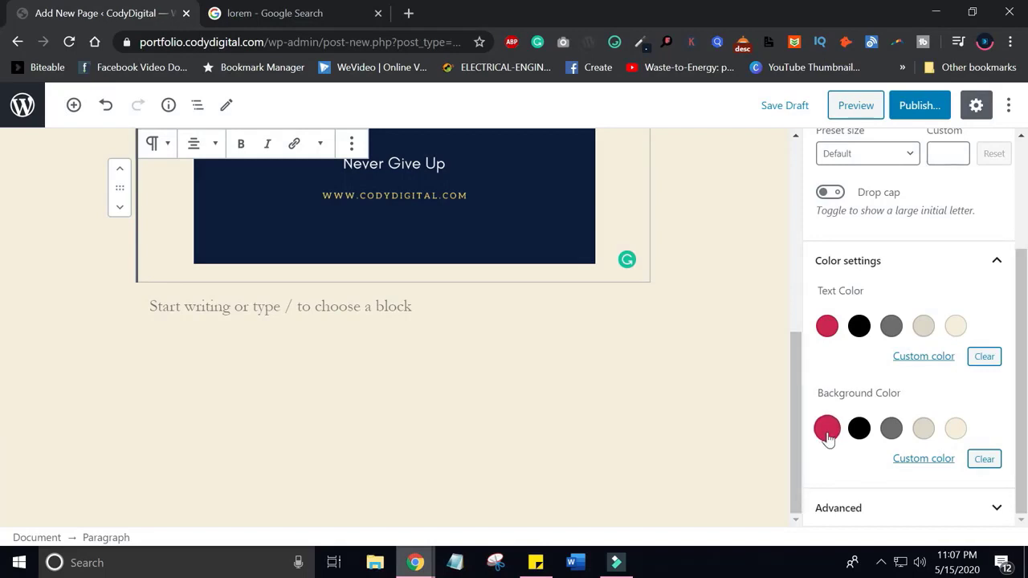
click(859, 429)
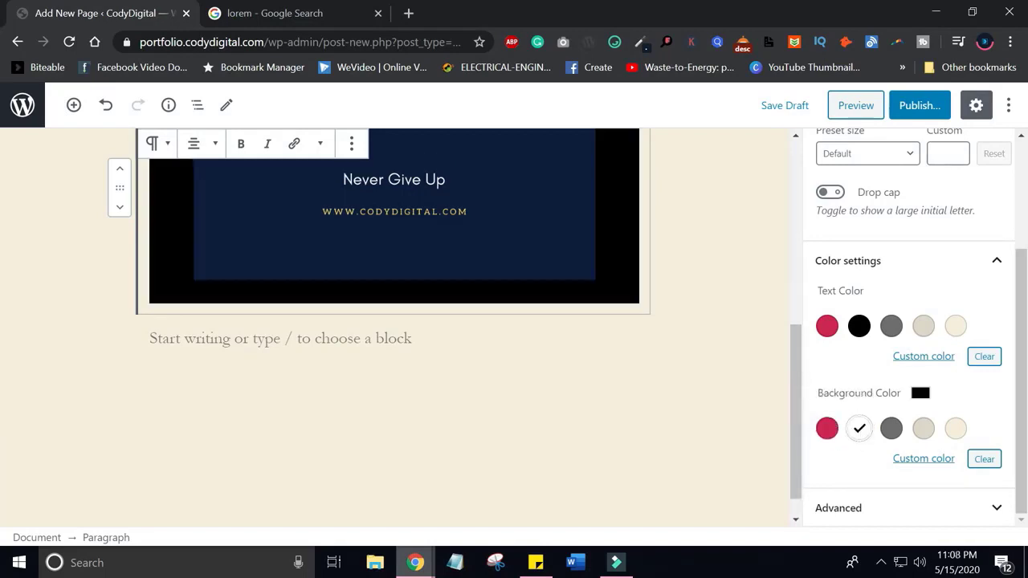
drag(794, 359, 794, 280)
click(731, 278)
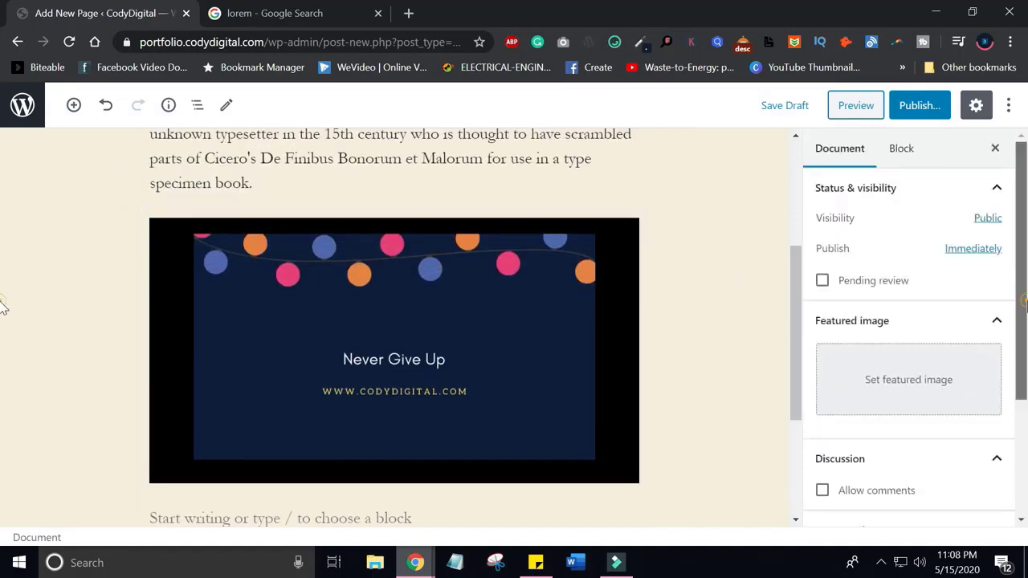
scroll(1019, 420, down, 2)
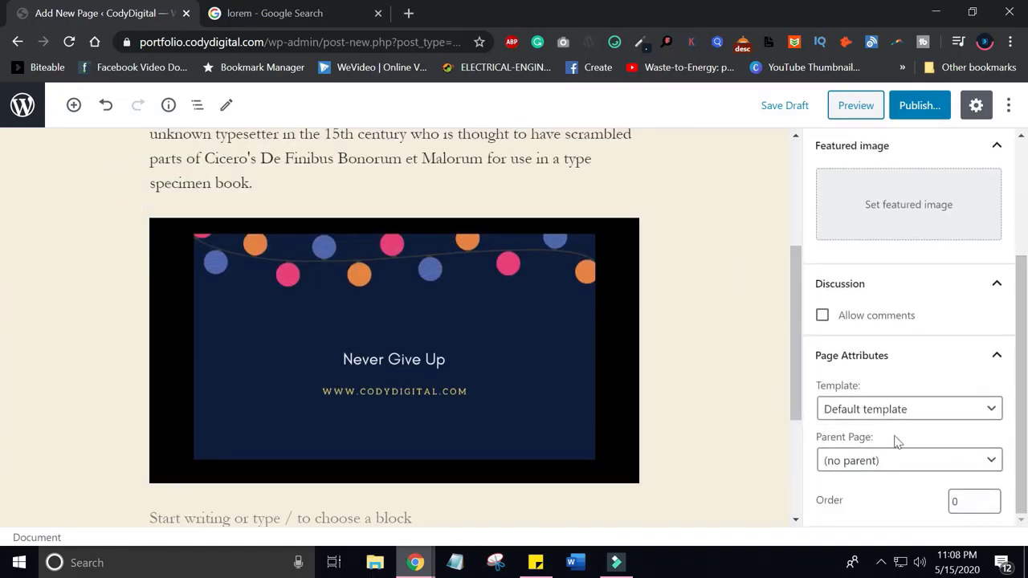
click(3, 408)
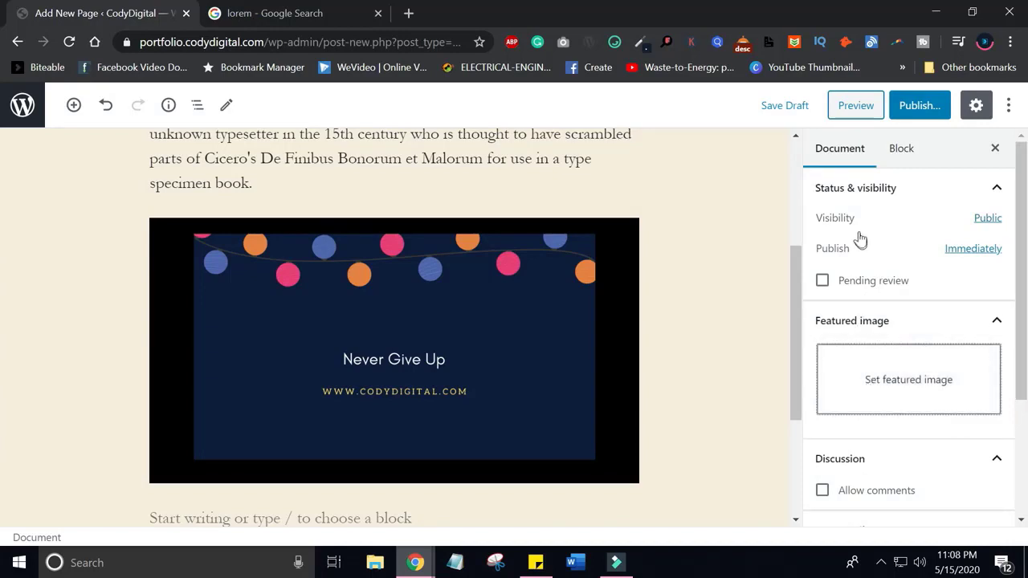
click(861, 140)
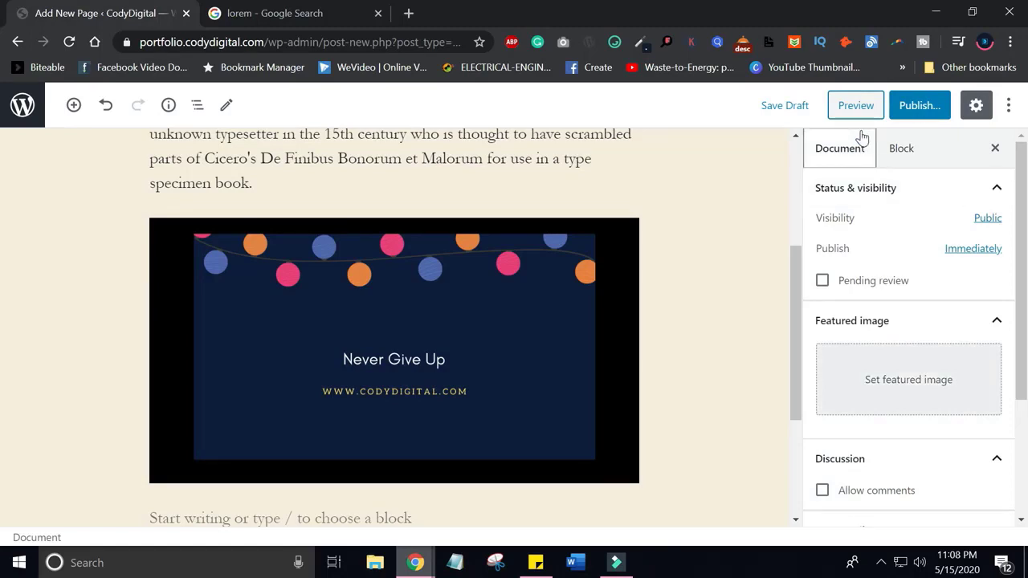
Preview the Home page and scroll through its heading, paragraph, image, widgets and footer.
click(855, 105)
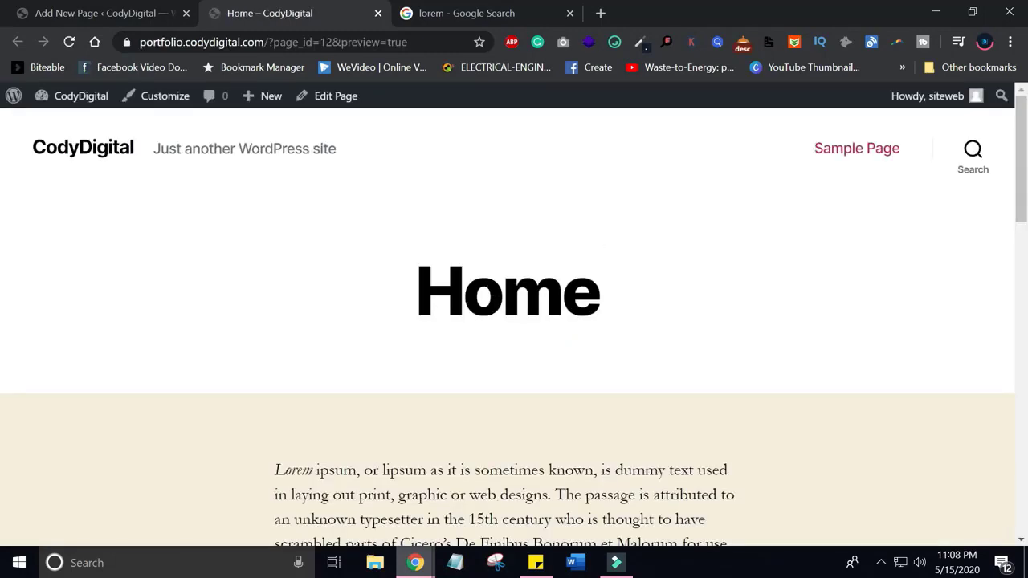
click(492, 291)
double_click(492, 291)
click(491, 290)
scroll(671, 282, down, 5)
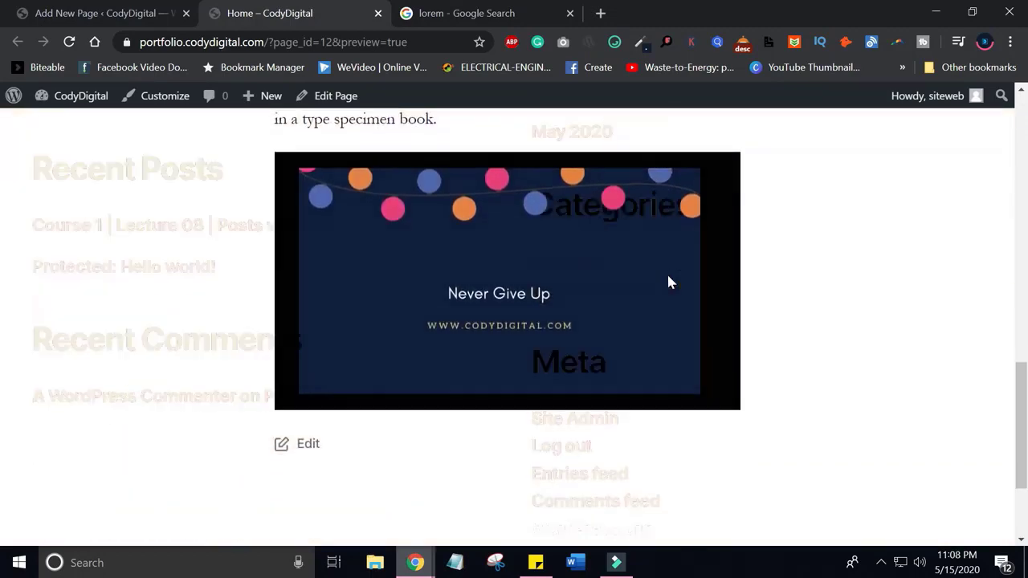
scroll(671, 282, down, 2)
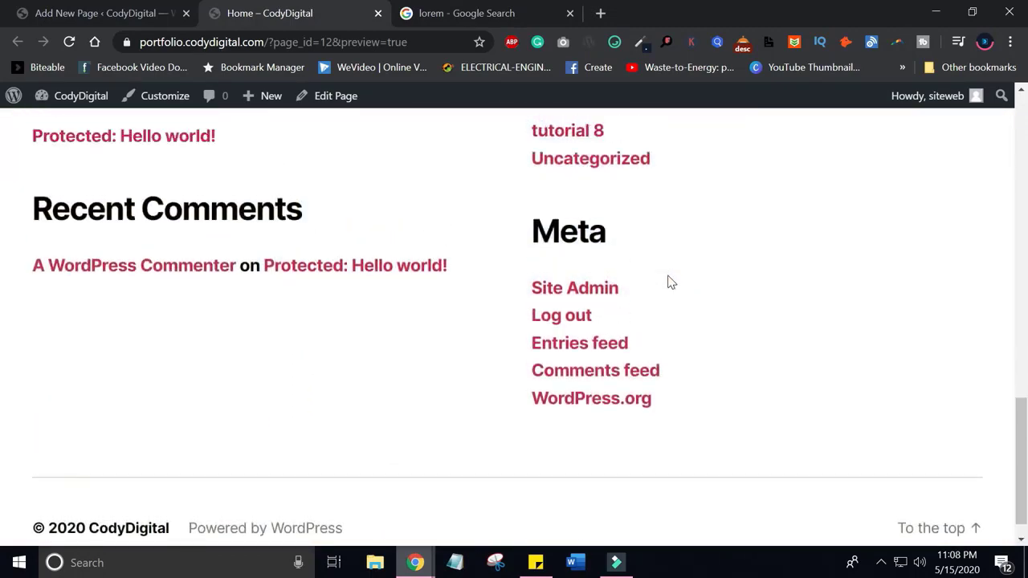
scroll(670, 282, up, 3)
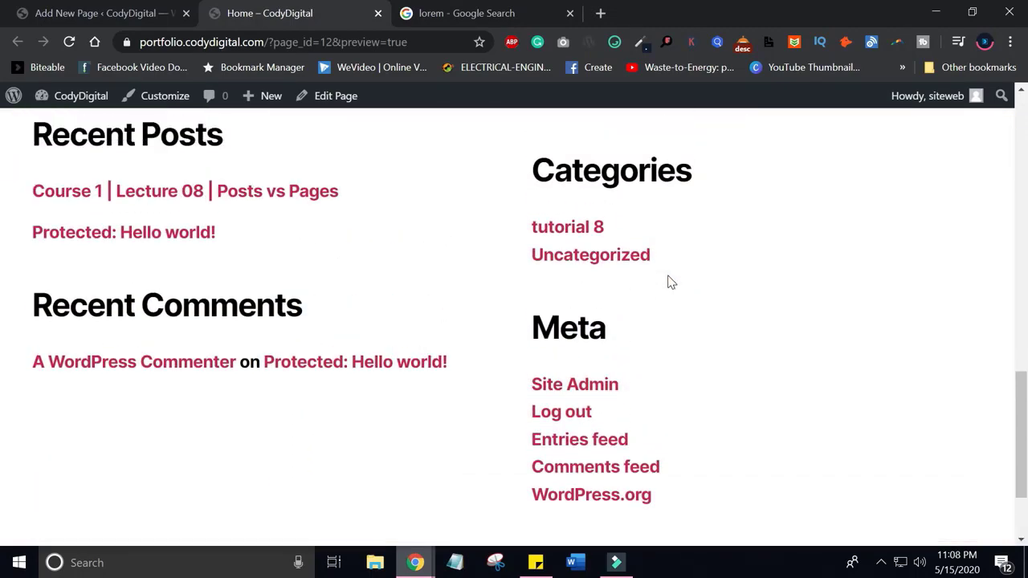
scroll(670, 282, up, 1)
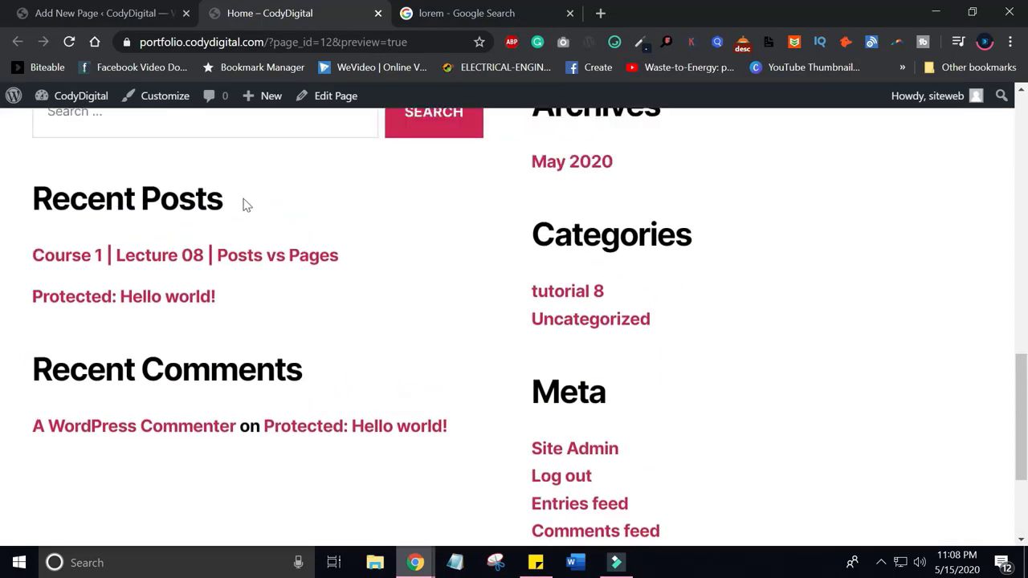
double_click(153, 200)
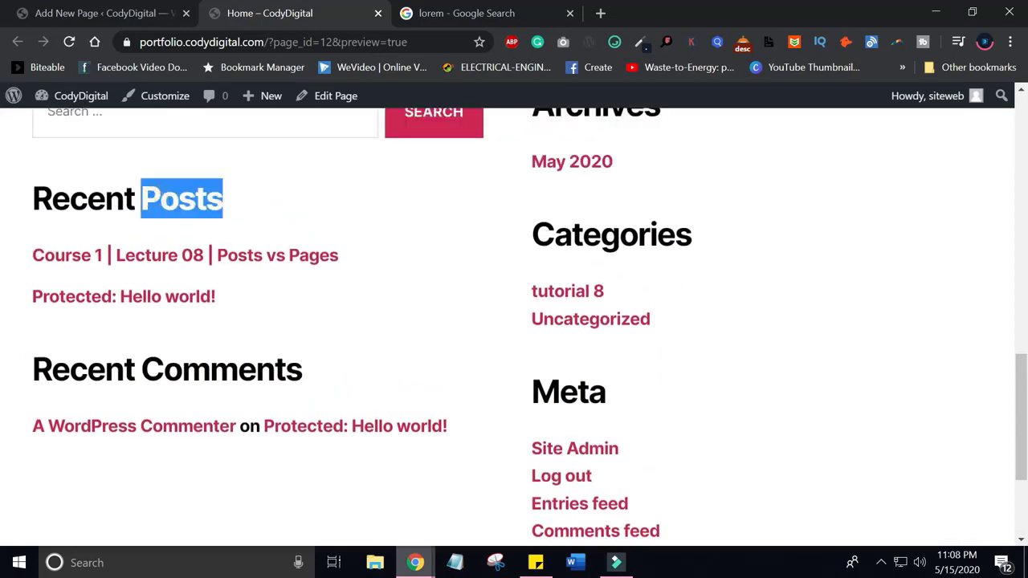
click(271, 232)
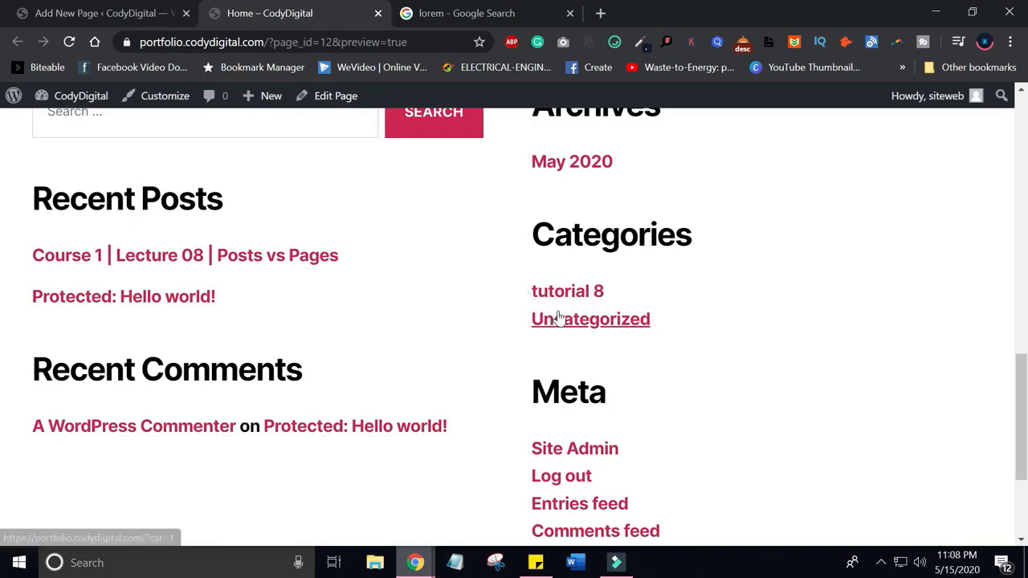
drag(1018, 406, 1022, 441)
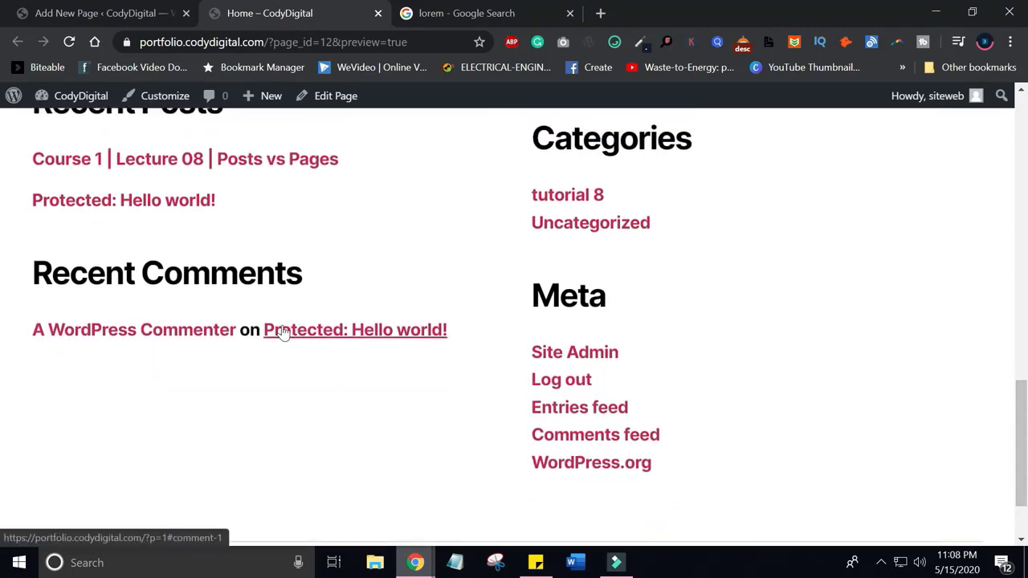
drag(1020, 434, 1024, 495)
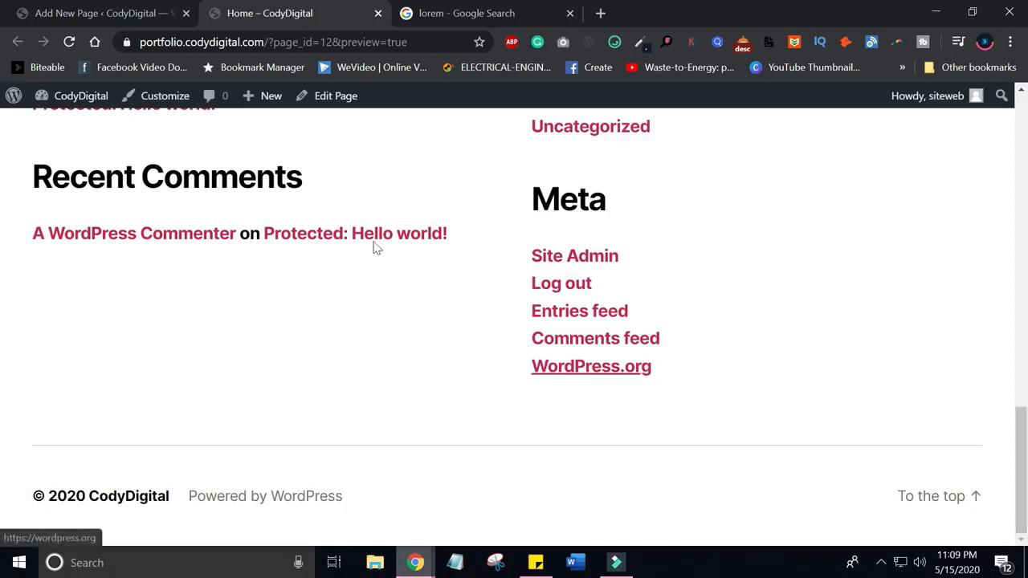
Back in the page editor, publish the Home page and confirm in the pre-publish panel.
click(134, 8)
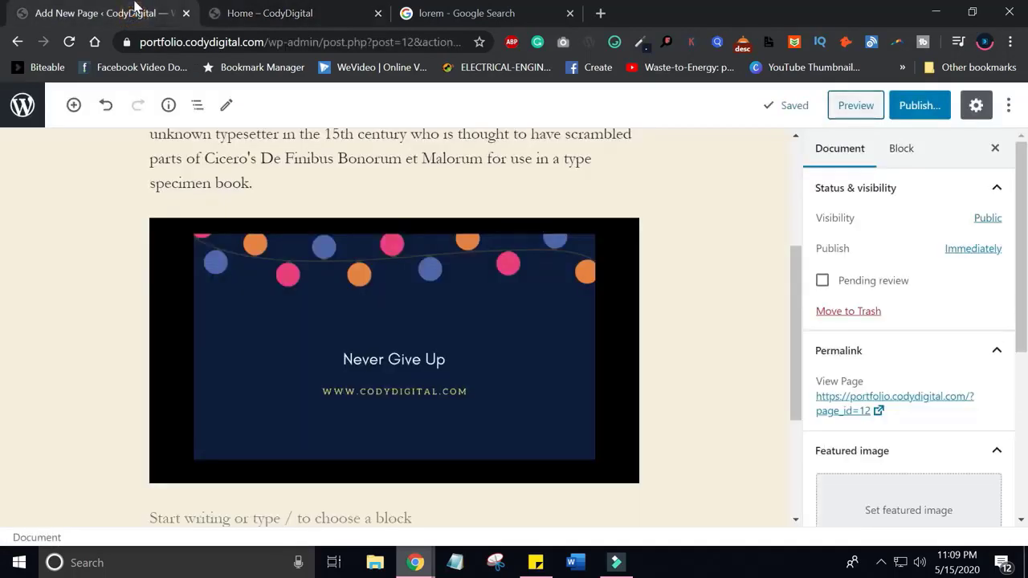
click(927, 107)
click(928, 111)
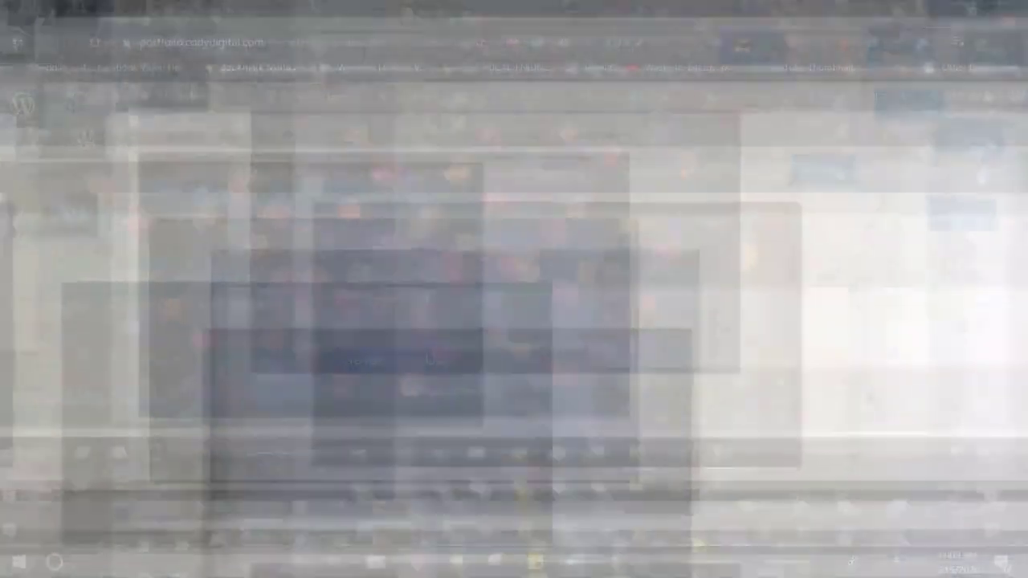
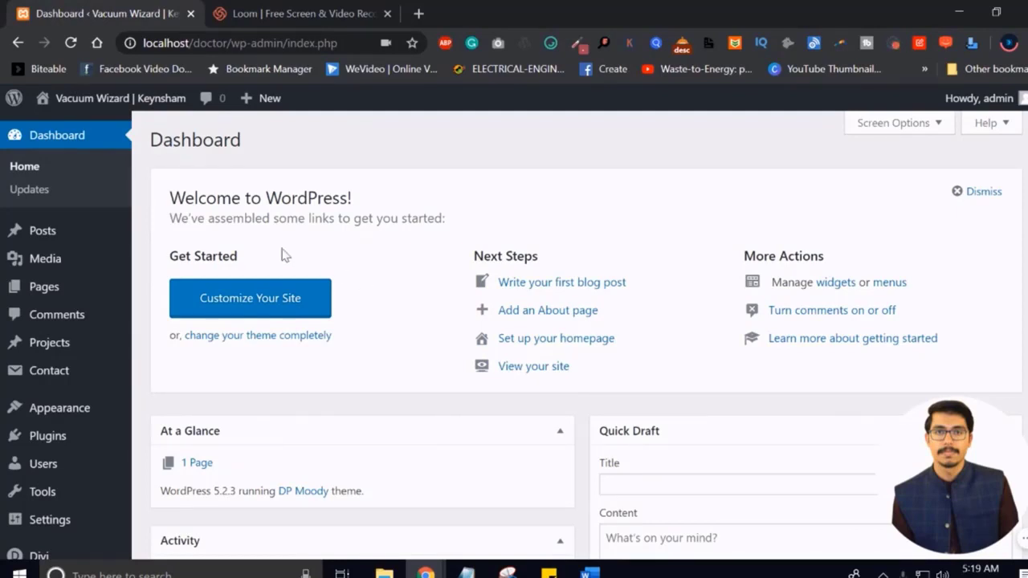
Open the Media Library from the Media menu in the admin sidebar.
mouse_move(49, 264)
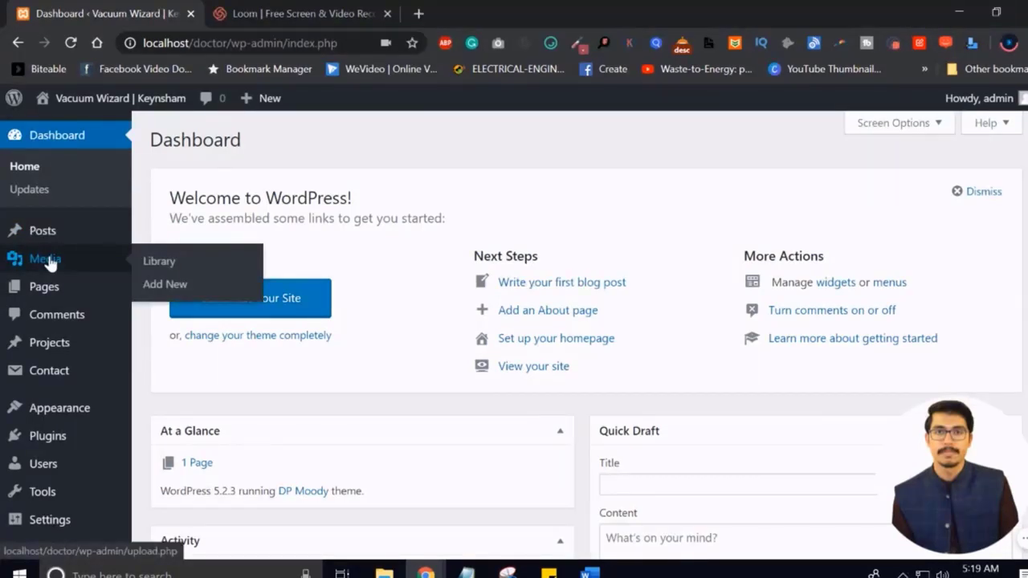
click(159, 261)
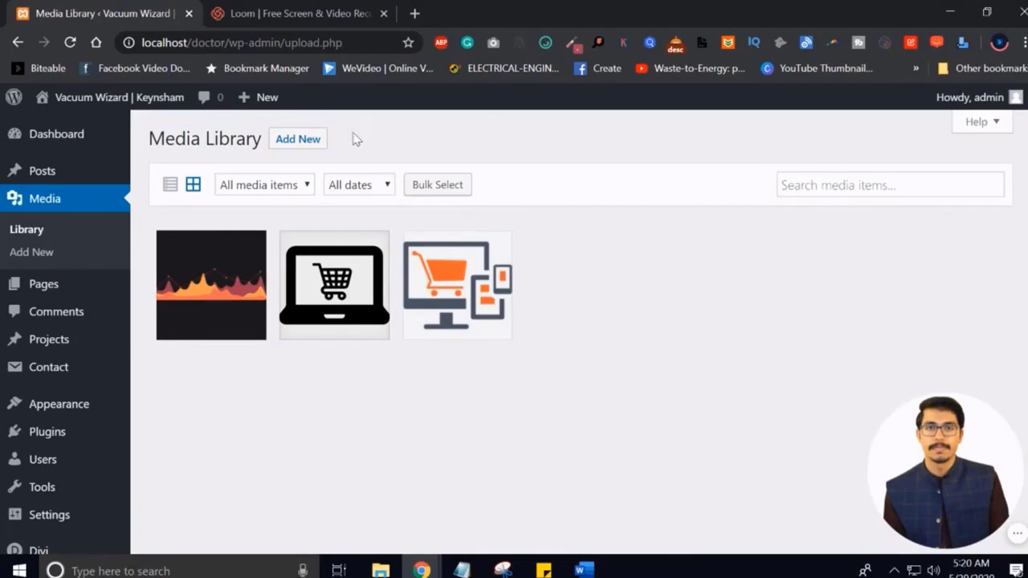
Reveal the upload area and highlight its 'Maximum upload file size: 800 MB' line.
click(294, 145)
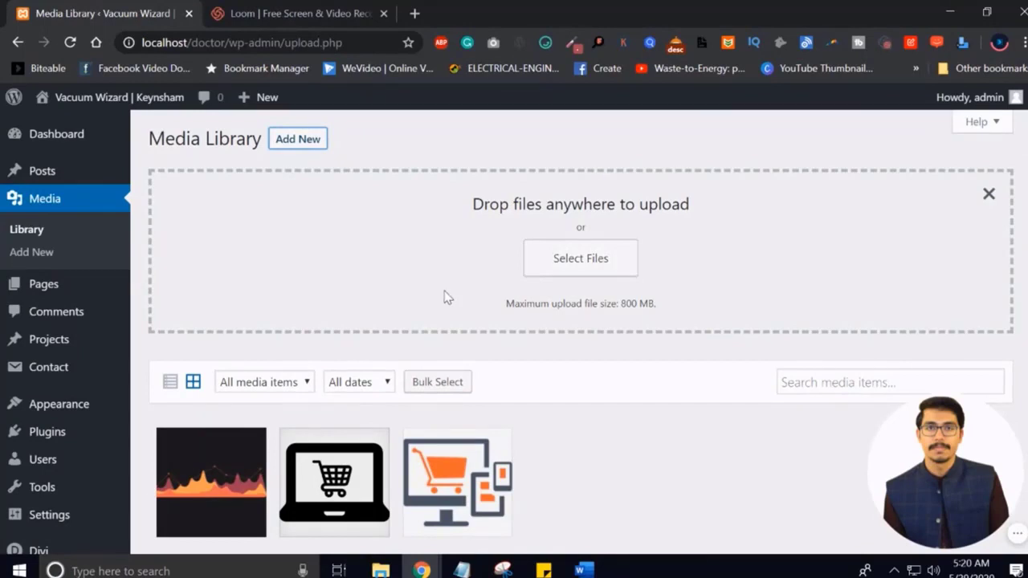
triple_click(558, 302)
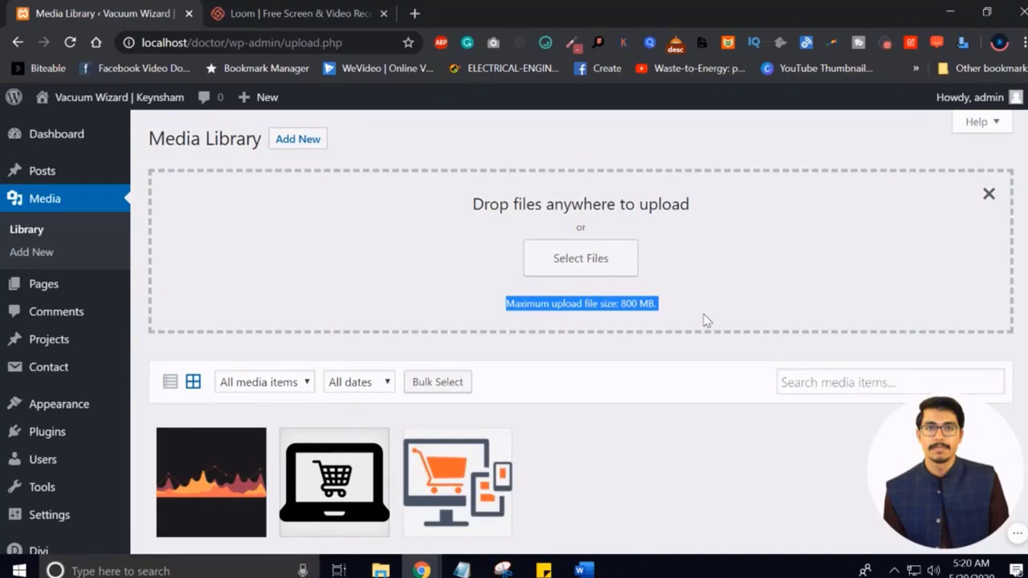
triple_click(631, 303)
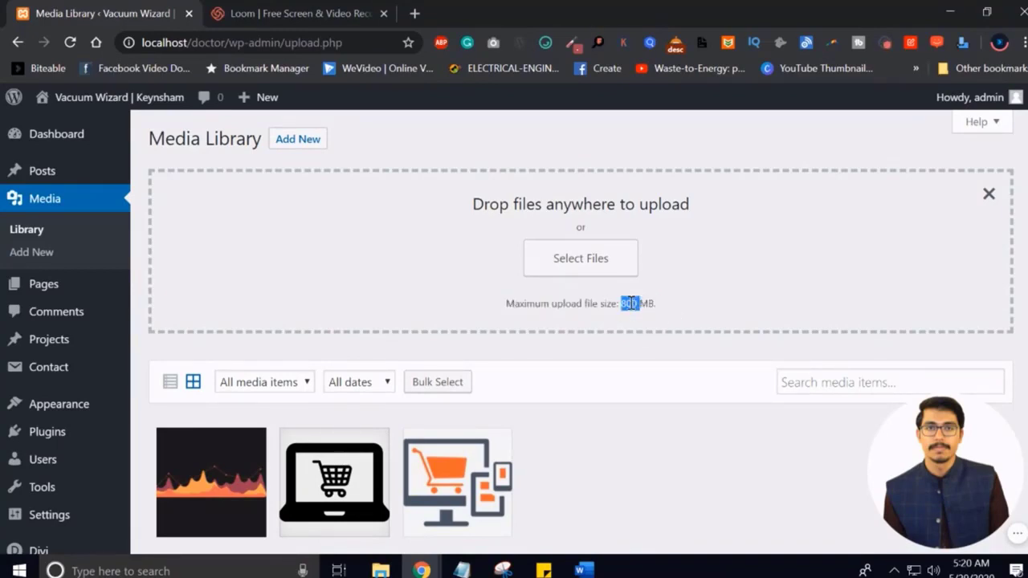
click(720, 285)
Upload the financial06 image from the Downloads > cody folder.
click(574, 266)
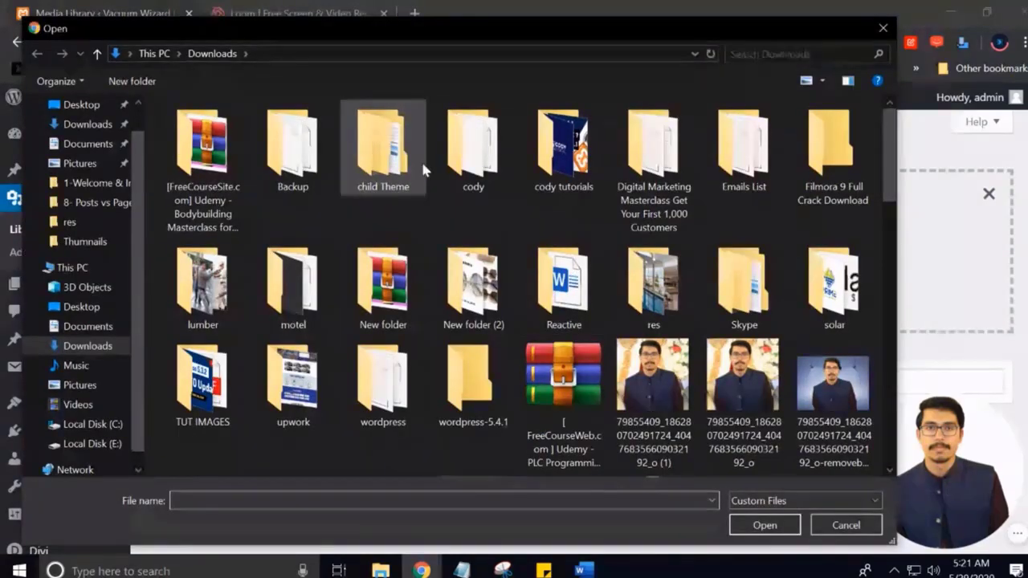
double_click(480, 159)
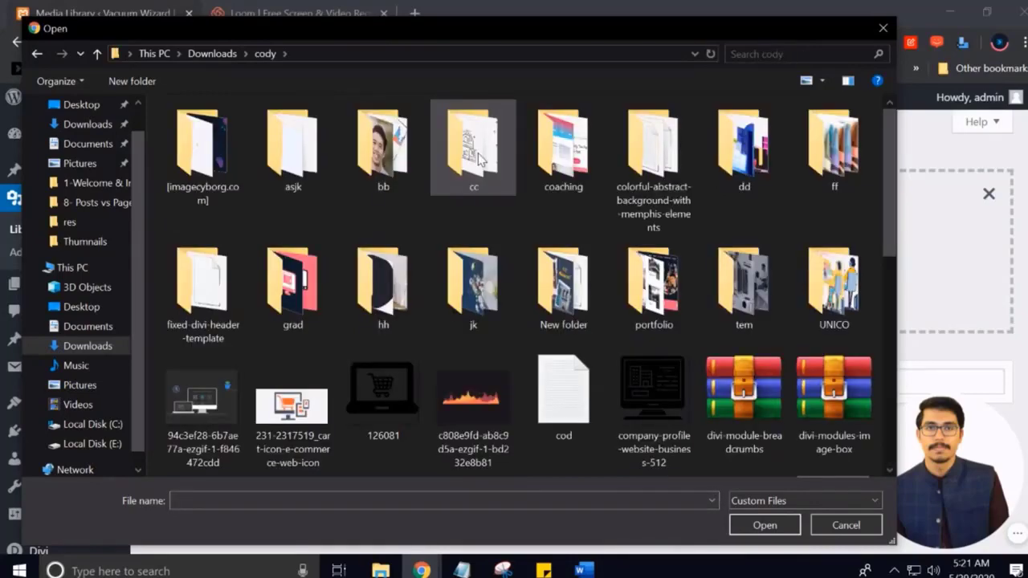
click(470, 406)
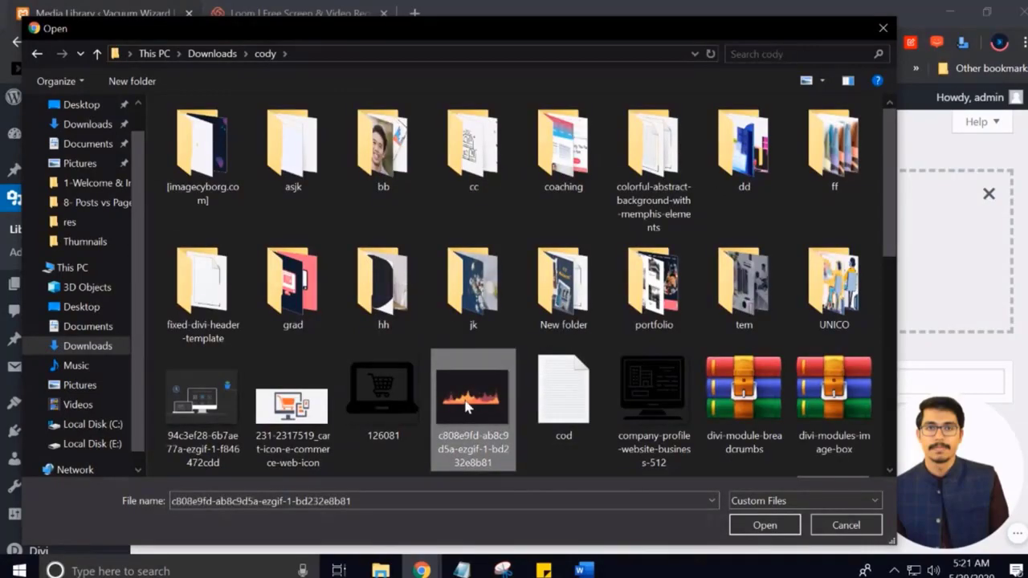
key(Down)
key(Down)
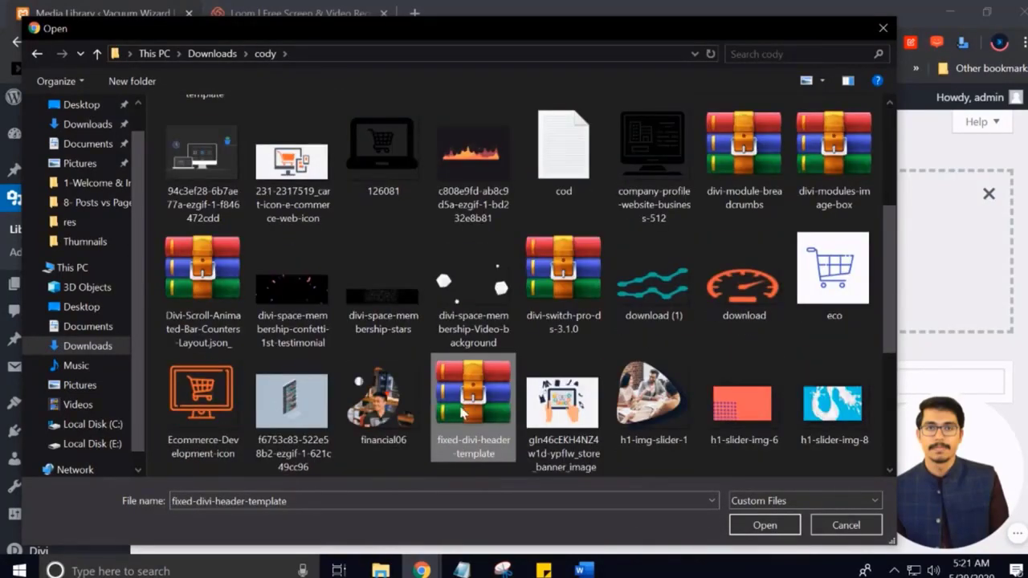
click(373, 408)
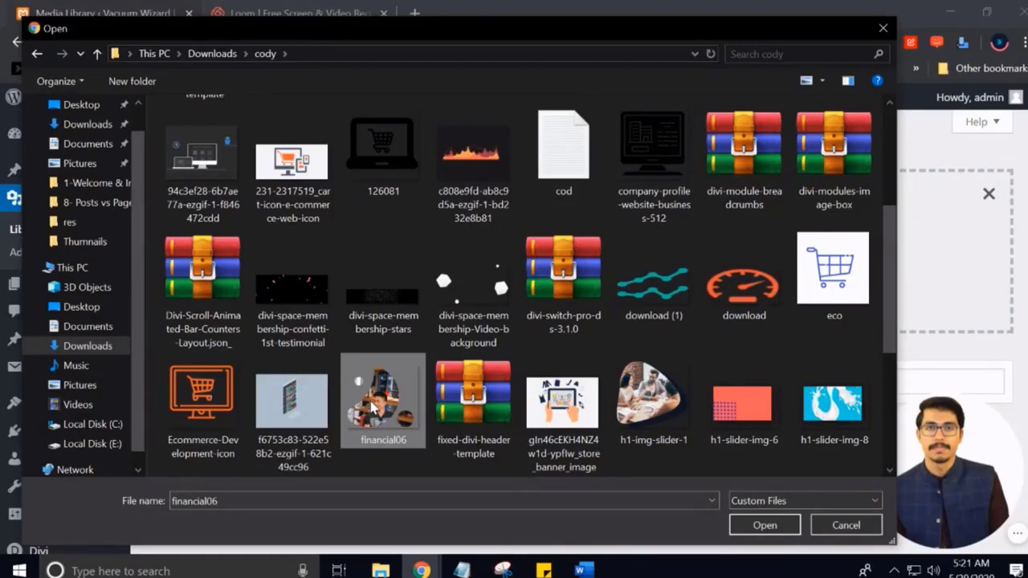
click(755, 527)
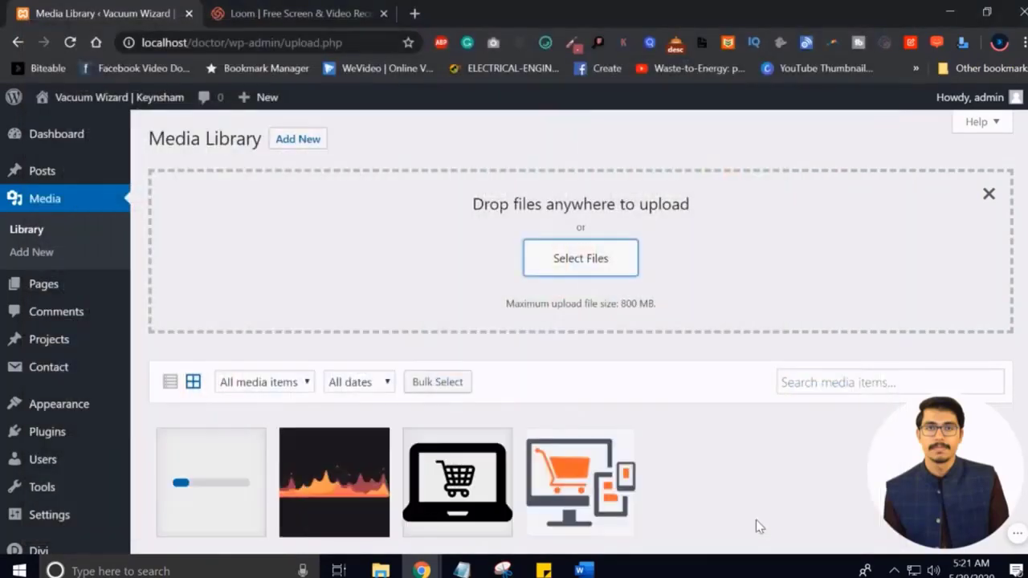
Upload three more images, including Video-background, from the cody folder.
click(575, 269)
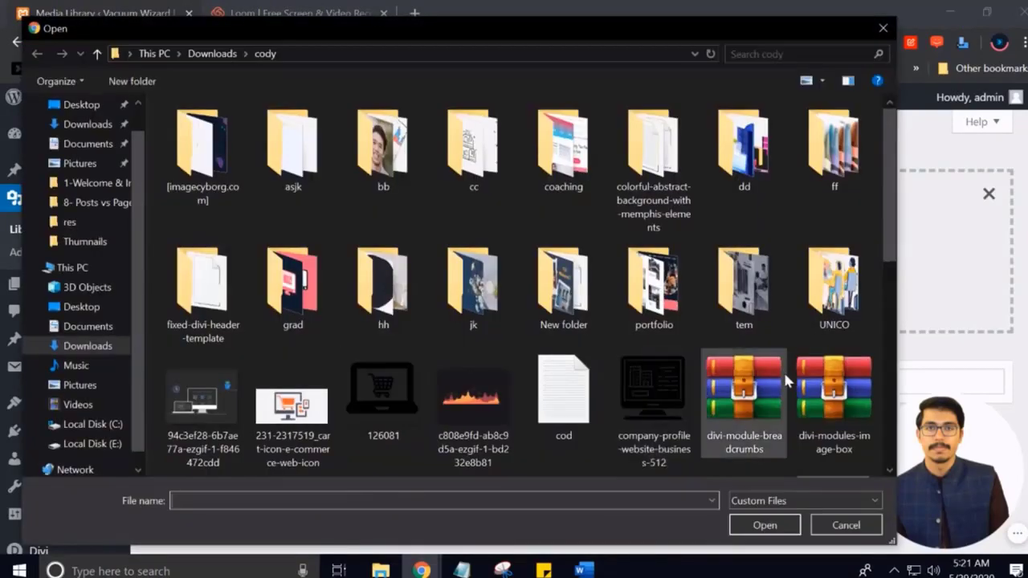
click(676, 395)
scroll(676, 398, down, 1)
click(677, 405)
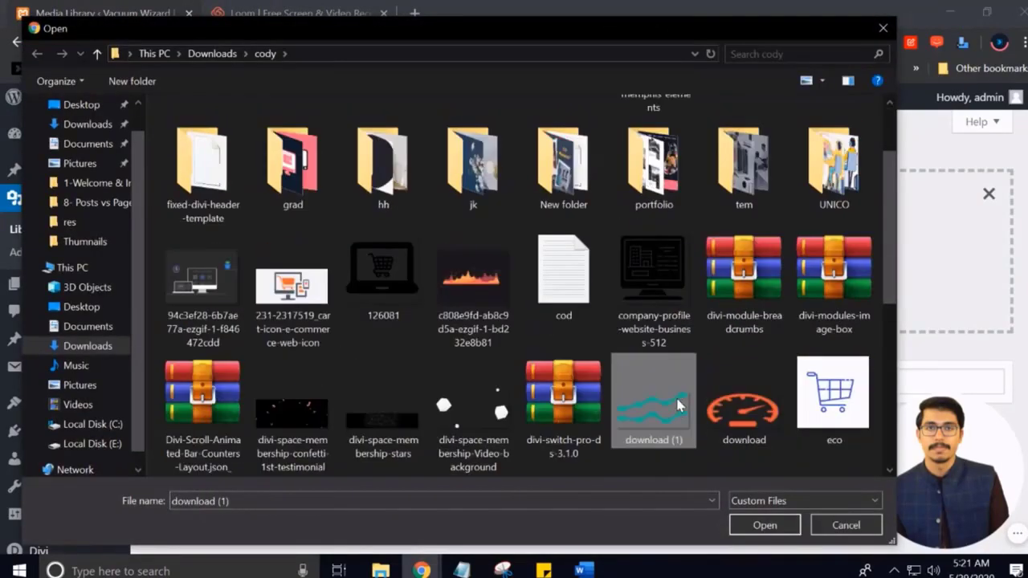
key(Left)
key(Left)
key(Down)
key(Down)
key(Up)
key(Left)
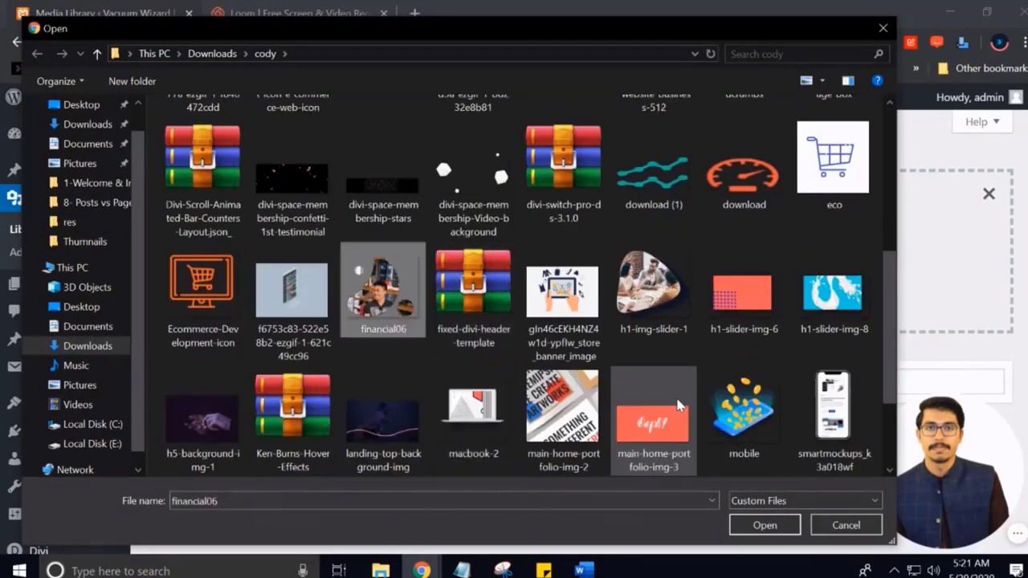
click(485, 193)
key(shift+Left)
key(shift+Left)
key(Return)
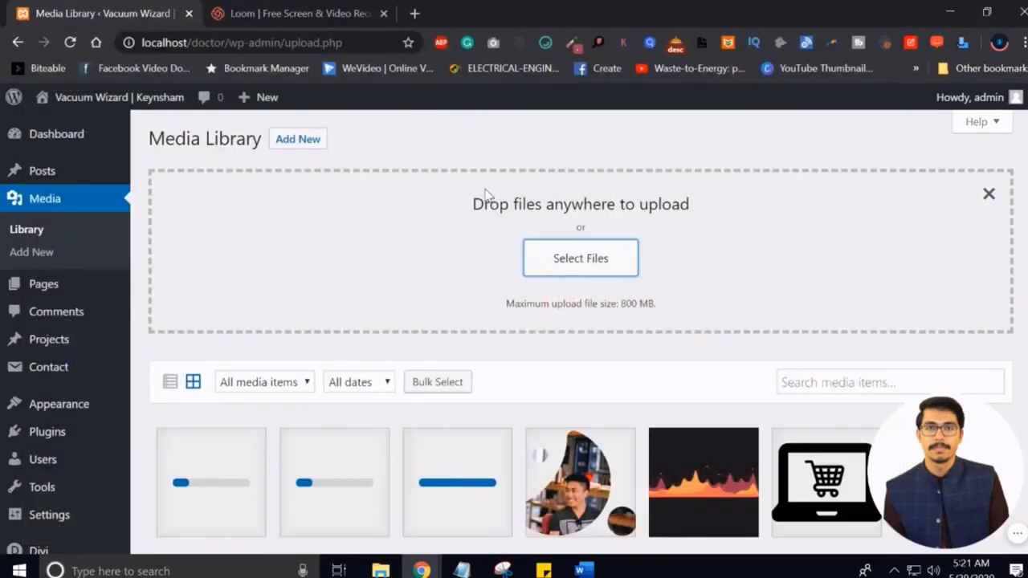
scroll(1017, 220, down, 1)
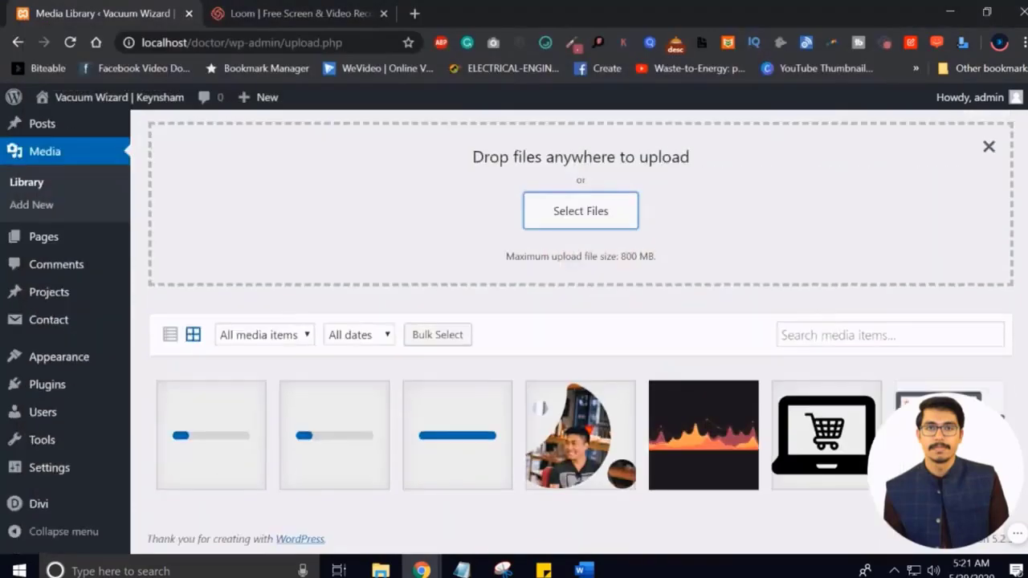
View financial06.png's details: image/png, 827 KB, 1000 × 867 pixels.
click(582, 432)
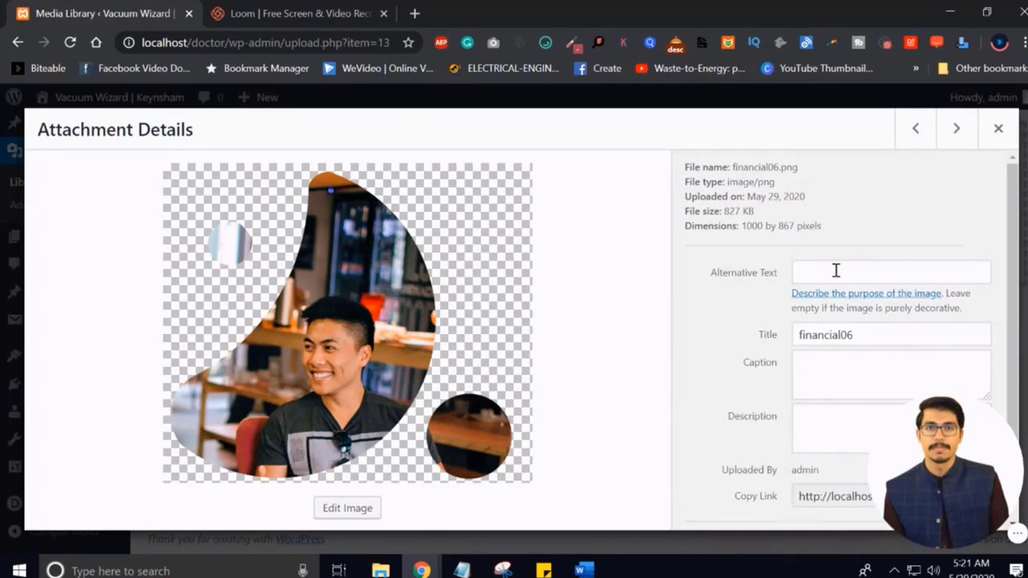
double_click(755, 168)
double_click(739, 182)
click(771, 184)
scroll(984, 249, down, 2)
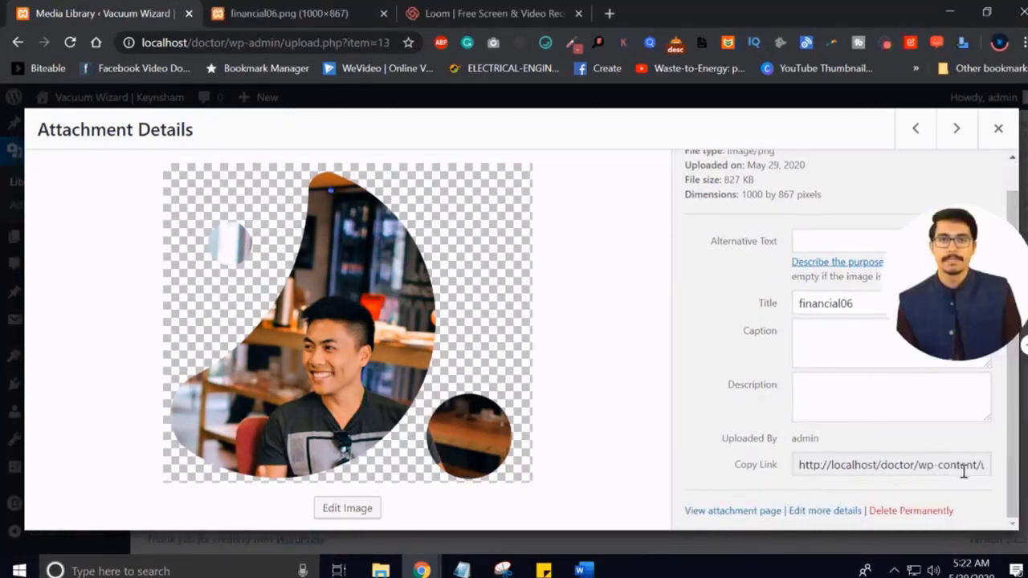
Permanently delete financial06.png, then open the cart-icon image's full Edit Media page.
click(894, 516)
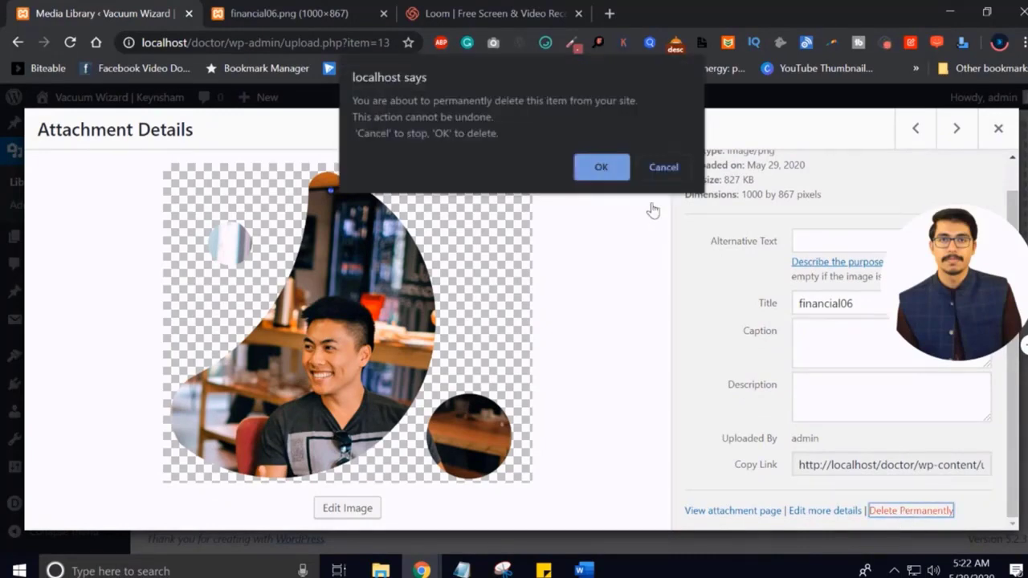
click(599, 169)
click(699, 437)
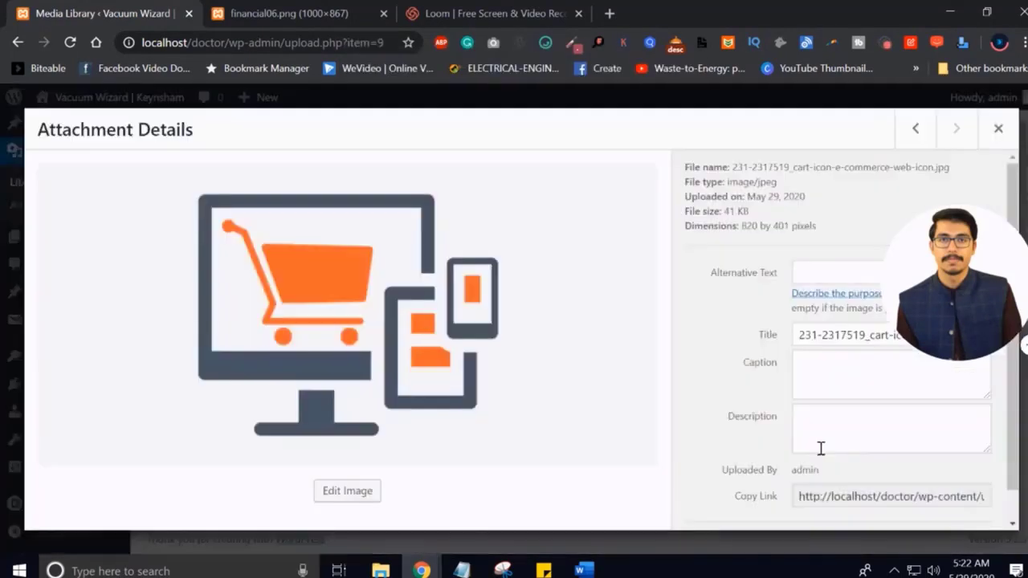
click(1013, 508)
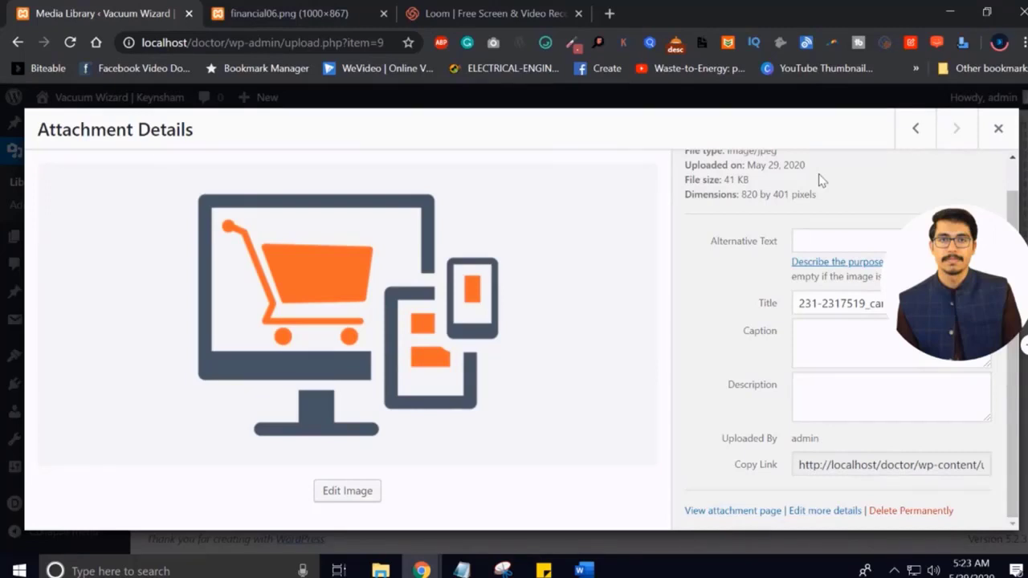
click(811, 518)
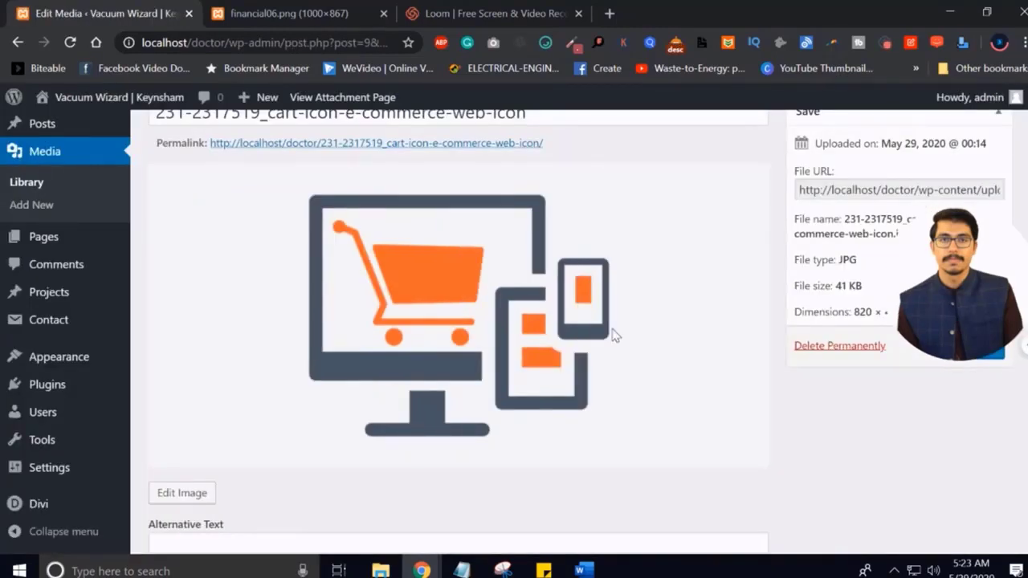
Scale the cart-icon image to 300 pixels wide (300 × 147) and return to the Media Library.
click(195, 496)
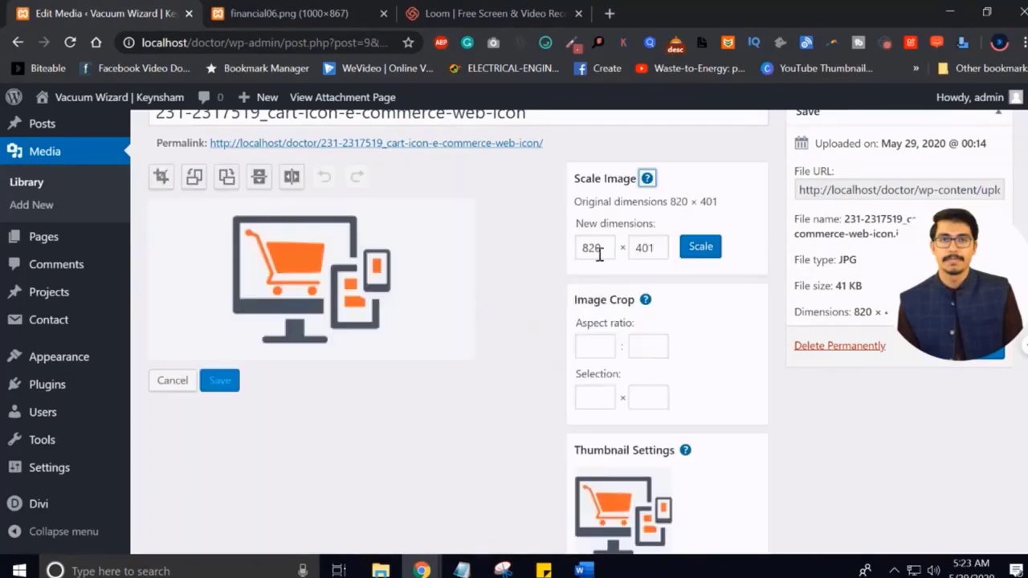
double_click(594, 248)
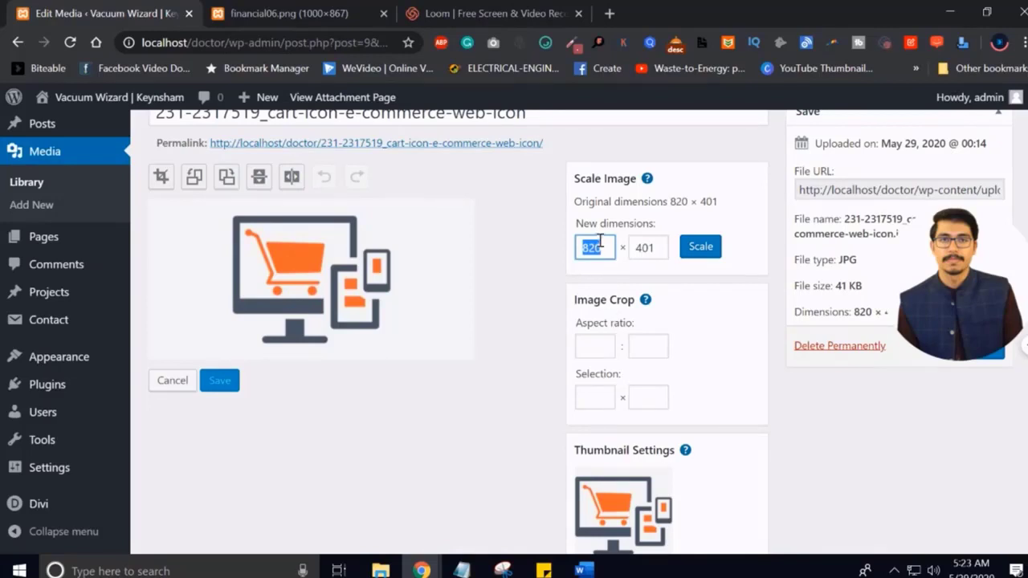
text(300)
click(701, 248)
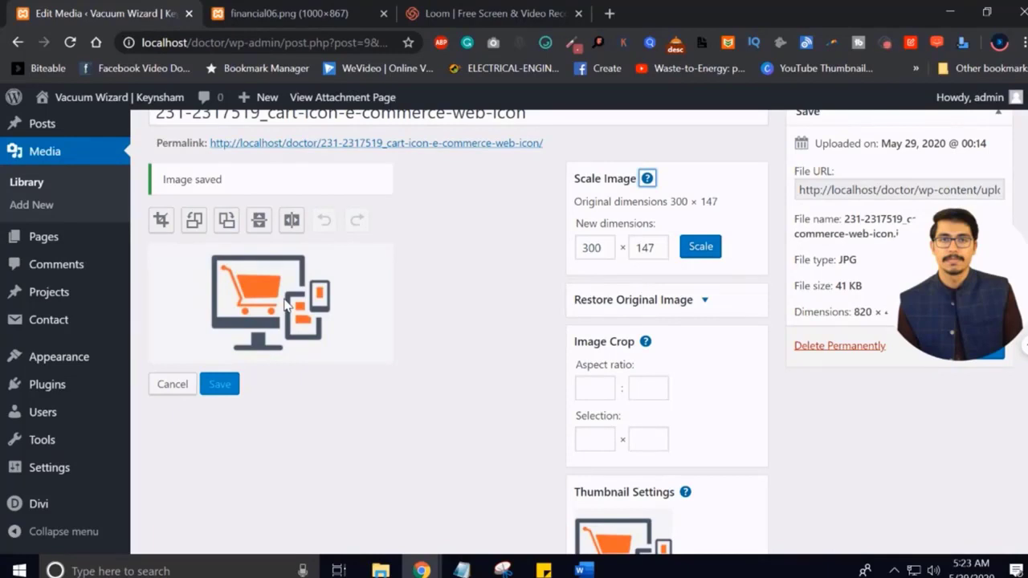
click(50, 159)
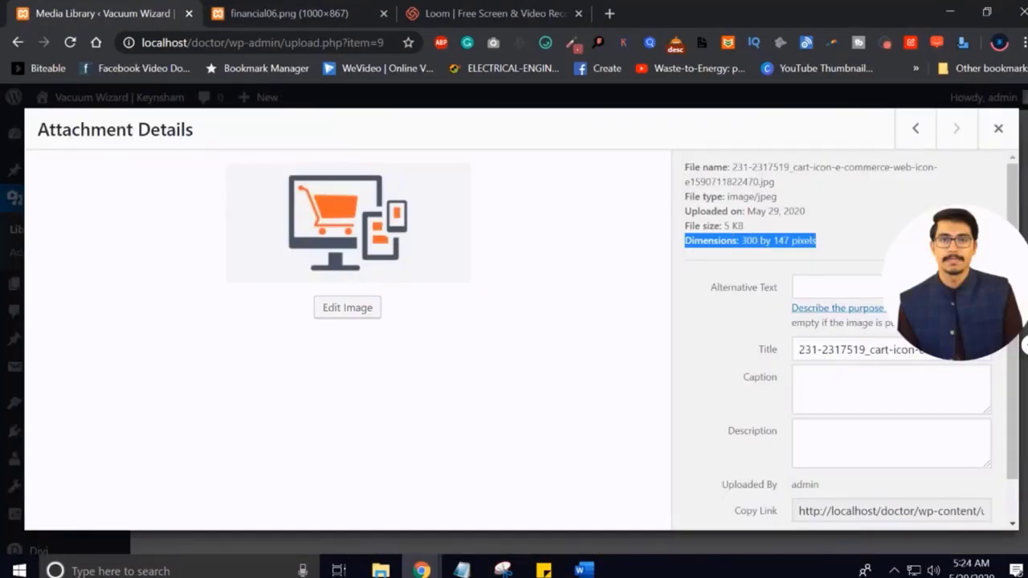
Close Attachment Details and start a new post from the Posts list.
click(997, 129)
mouse_move(47, 175)
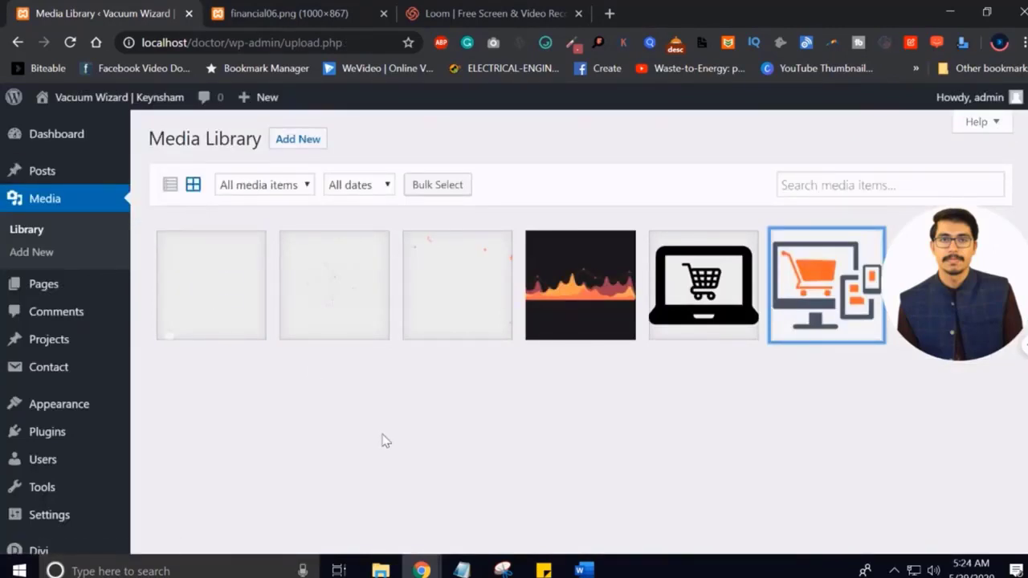
click(50, 175)
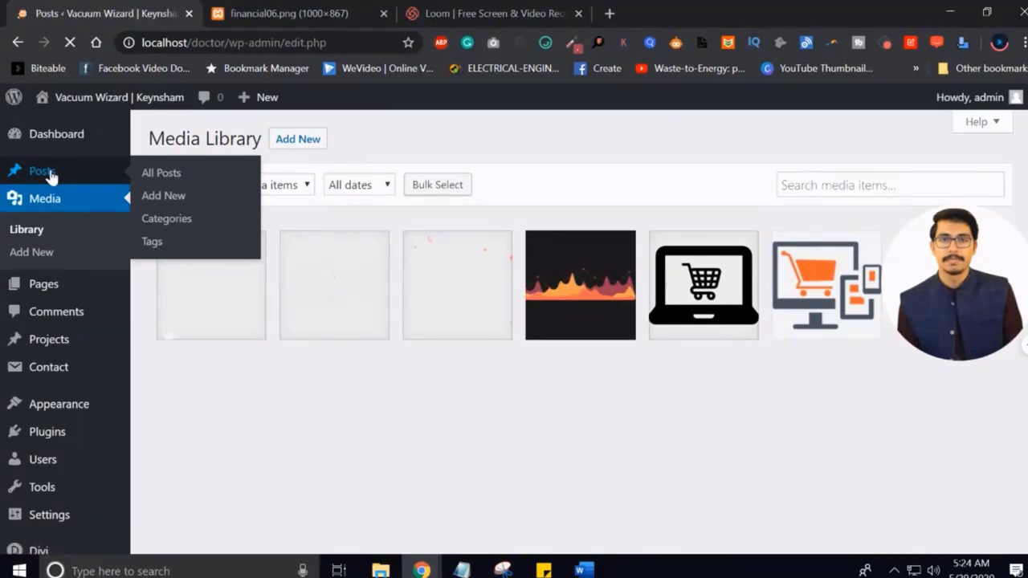
click(241, 147)
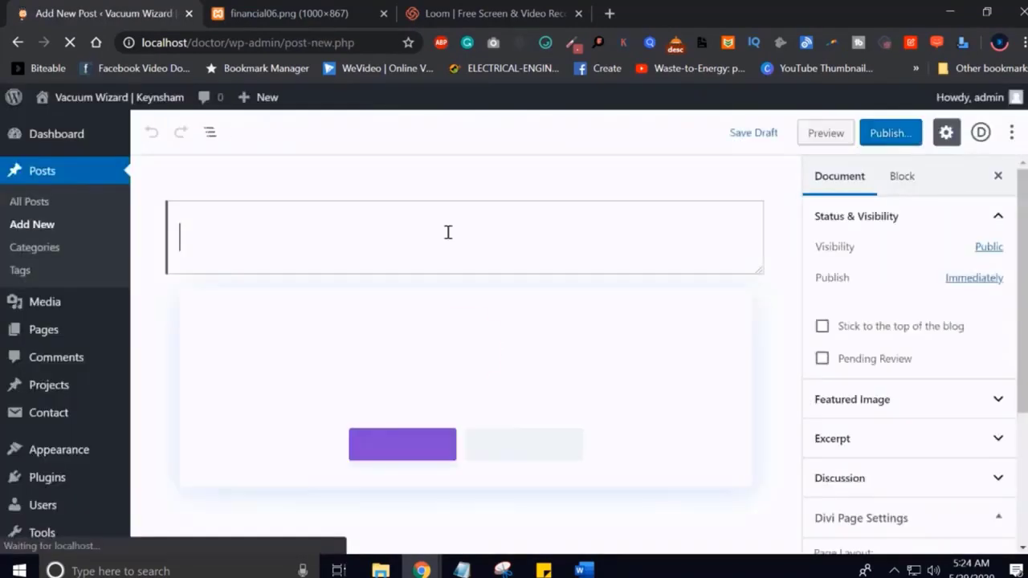
Title the post 'demo post' and use the default block editor instead of Divi.
text(demo cr)
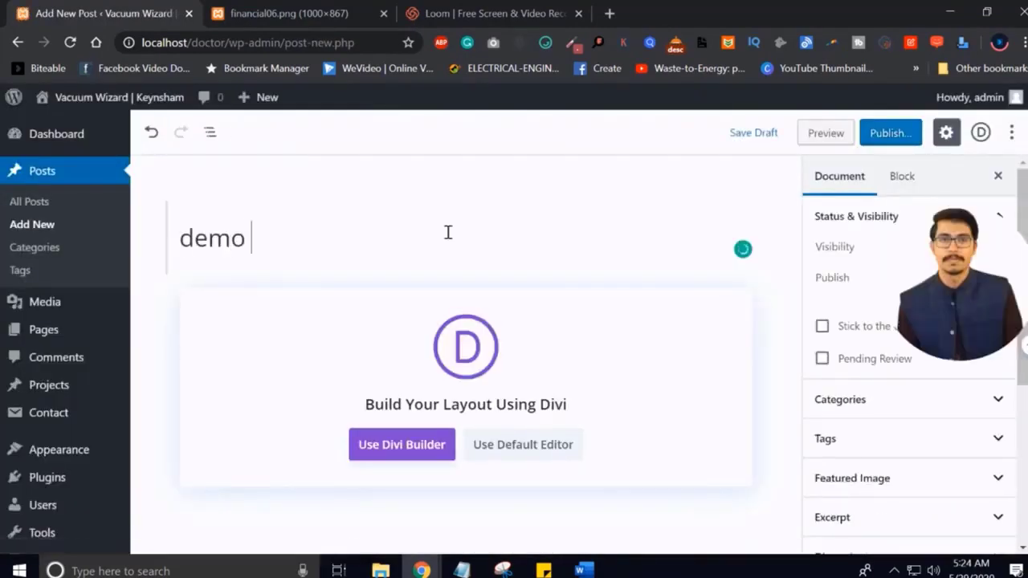
key(BackSpace)
key(BackSpace)
text(post)
click(516, 444)
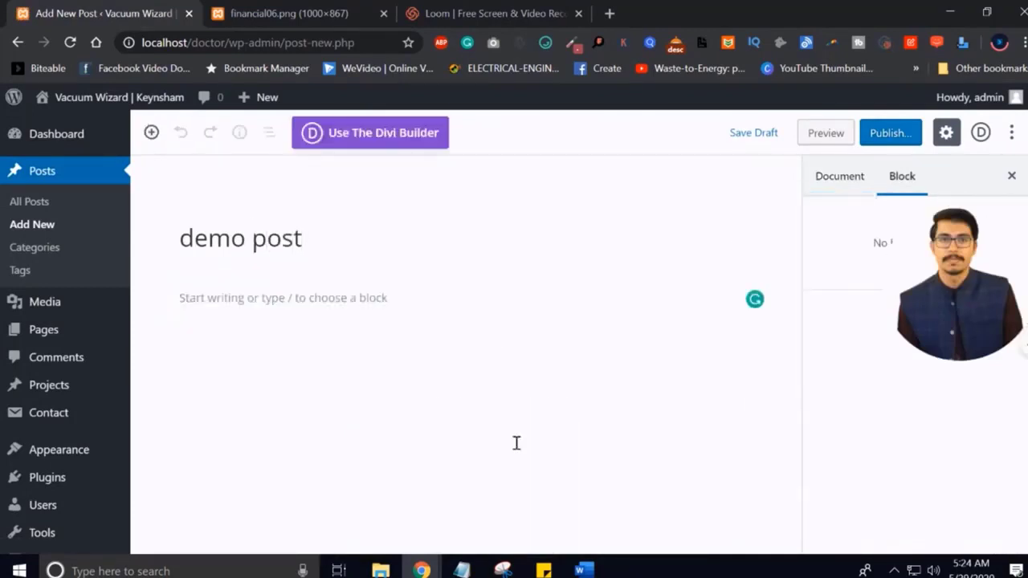
Insert the flame-chart image from the Media Library, centre it and enlarge it slightly.
click(319, 304)
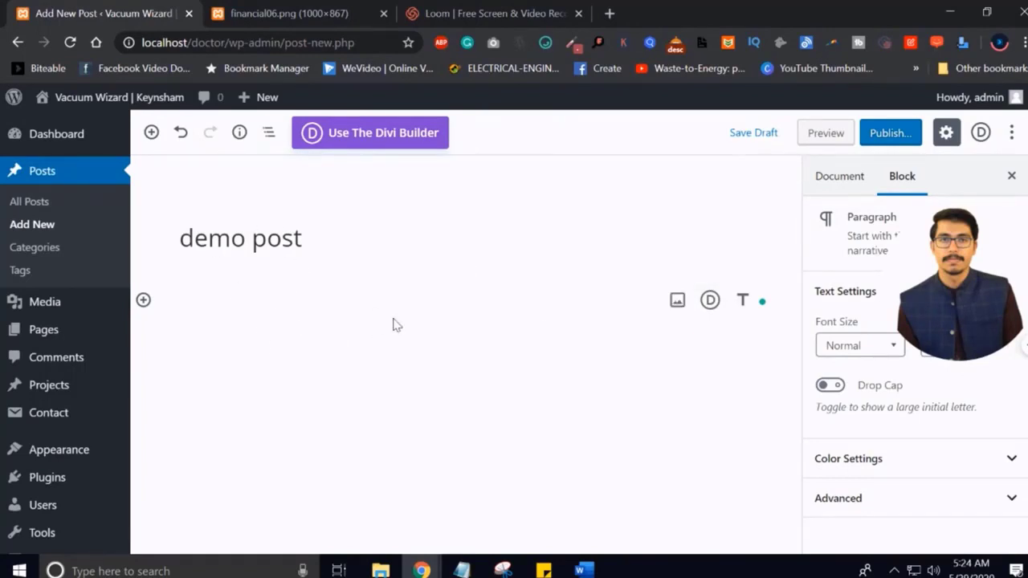
click(677, 302)
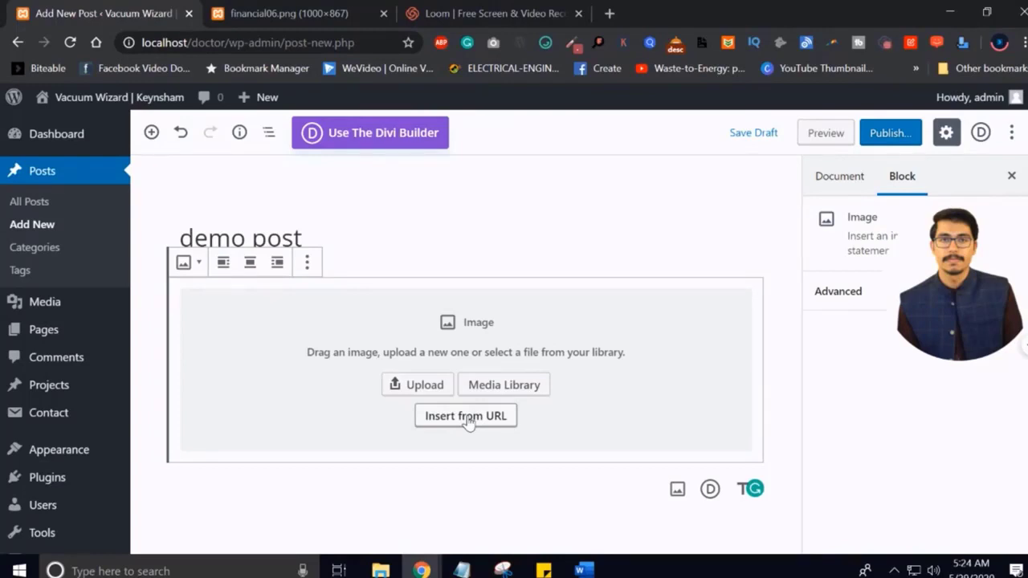
click(505, 385)
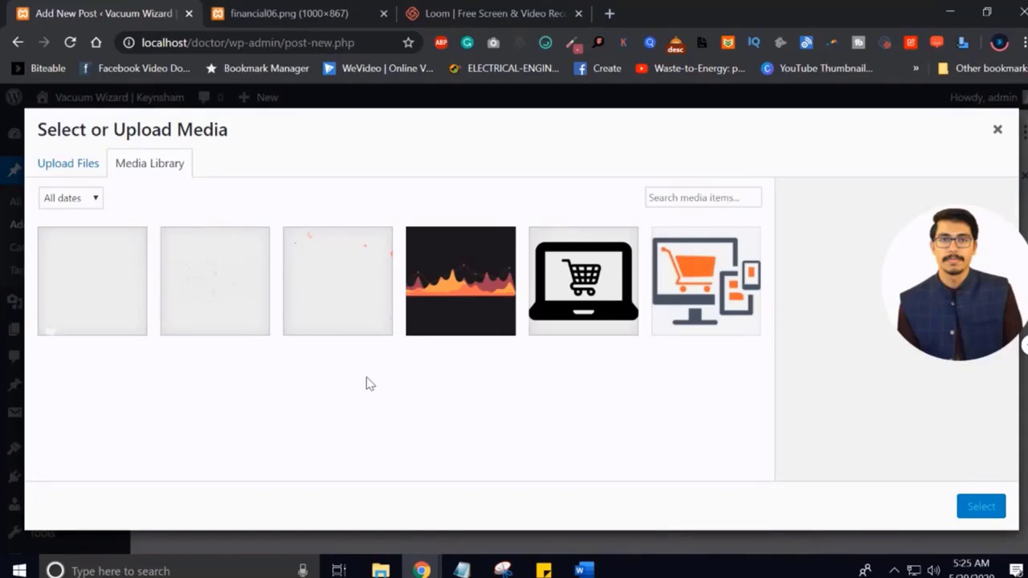
click(472, 299)
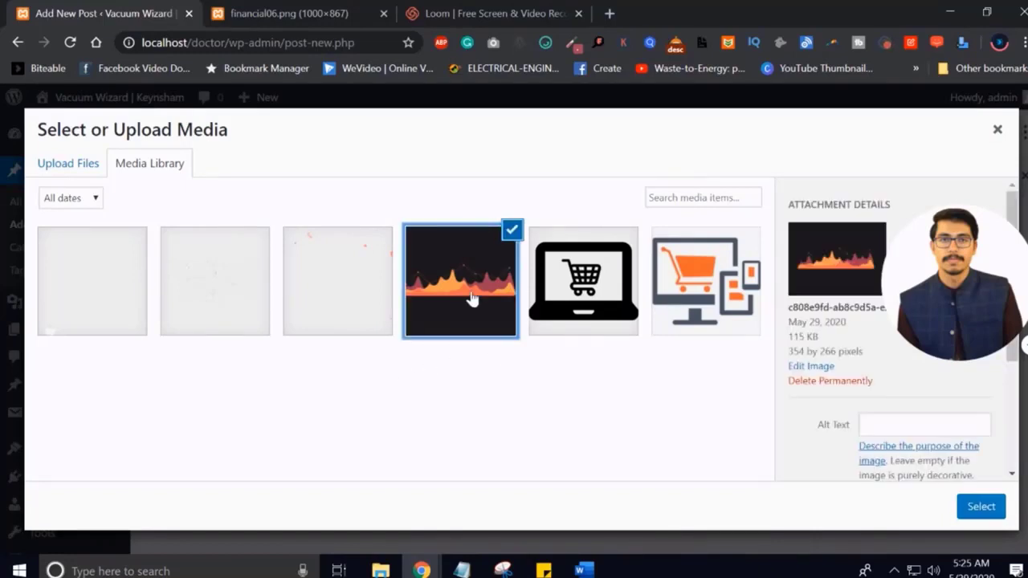
click(981, 506)
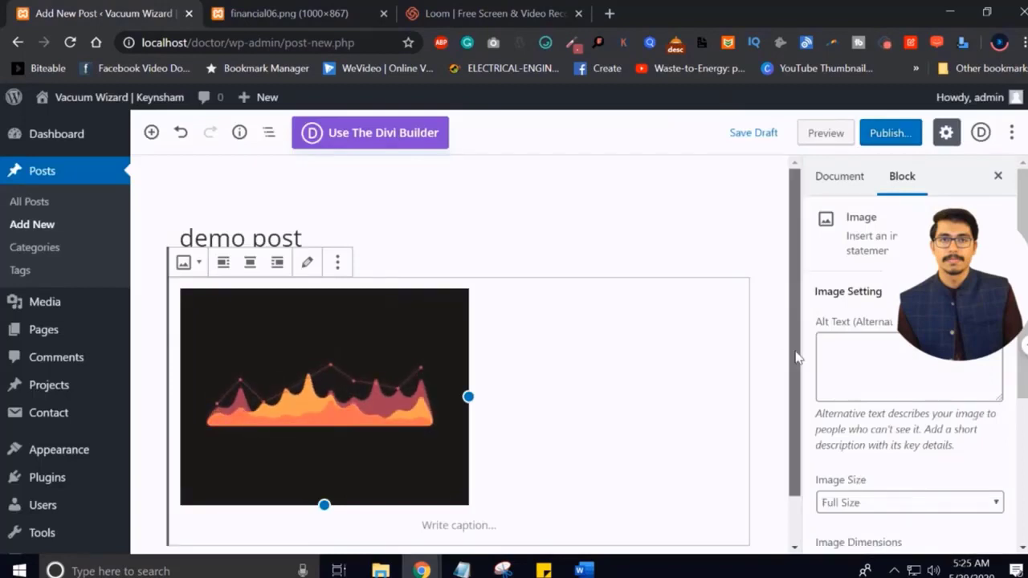
scroll(797, 357, down, 1)
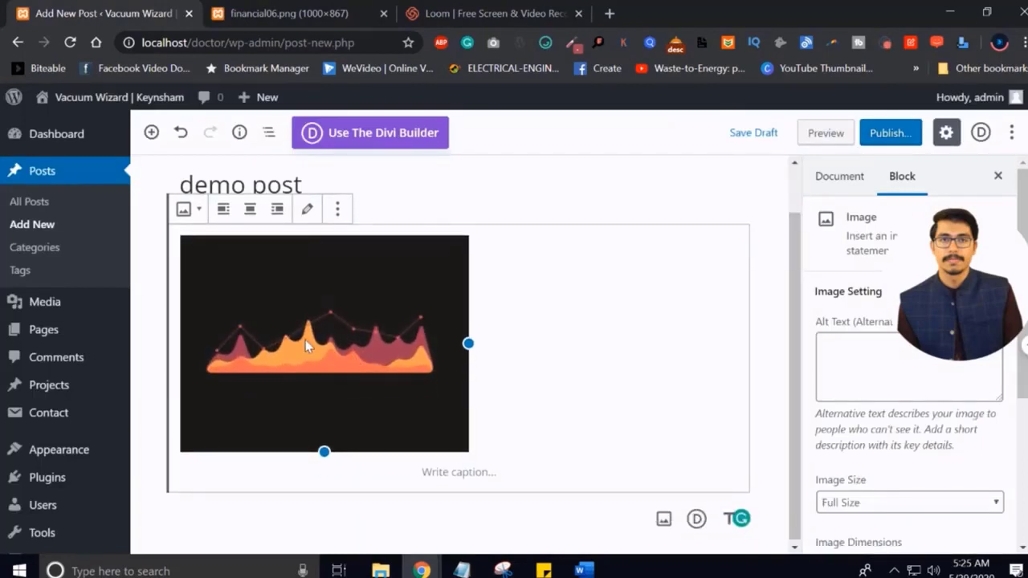
click(250, 209)
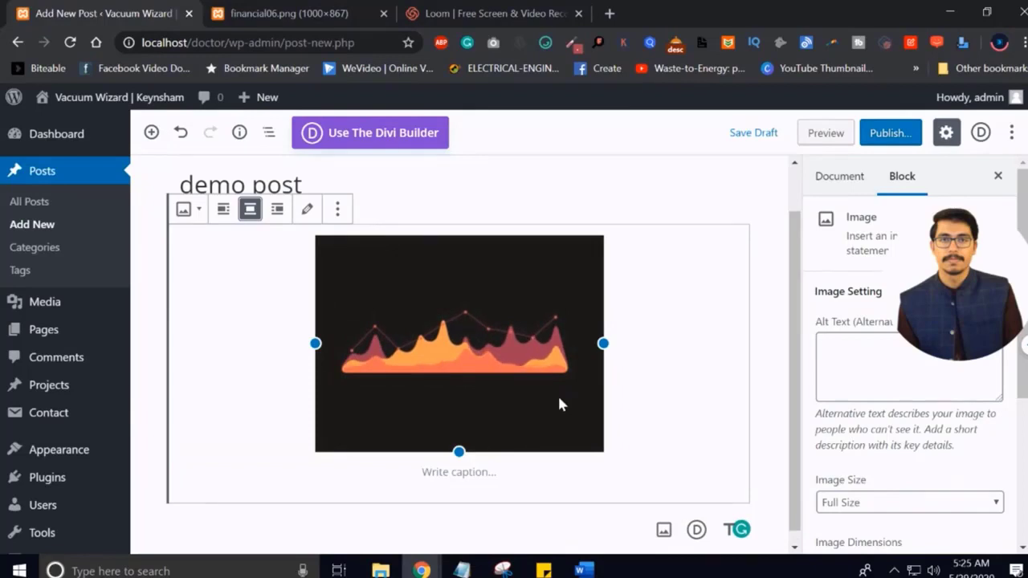
drag(603, 343, 718, 401)
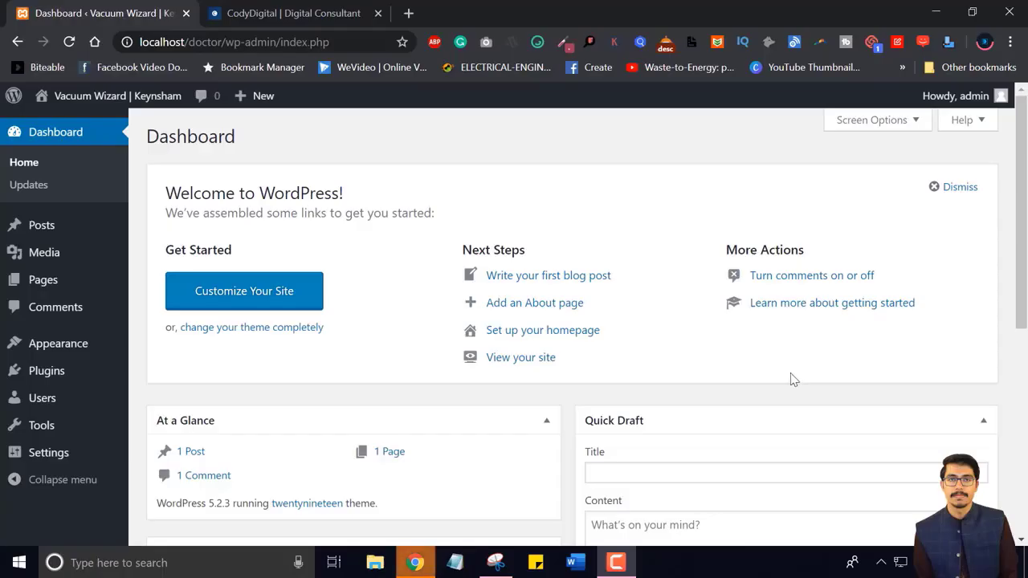
Go to Appearance > Themes to see the installed themes.
click(415, 564)
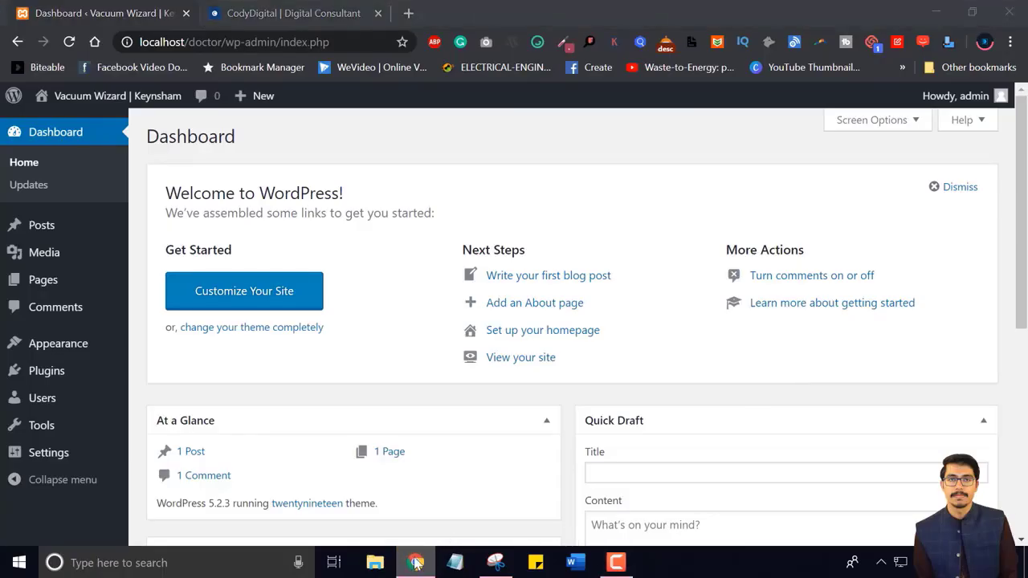
click(416, 562)
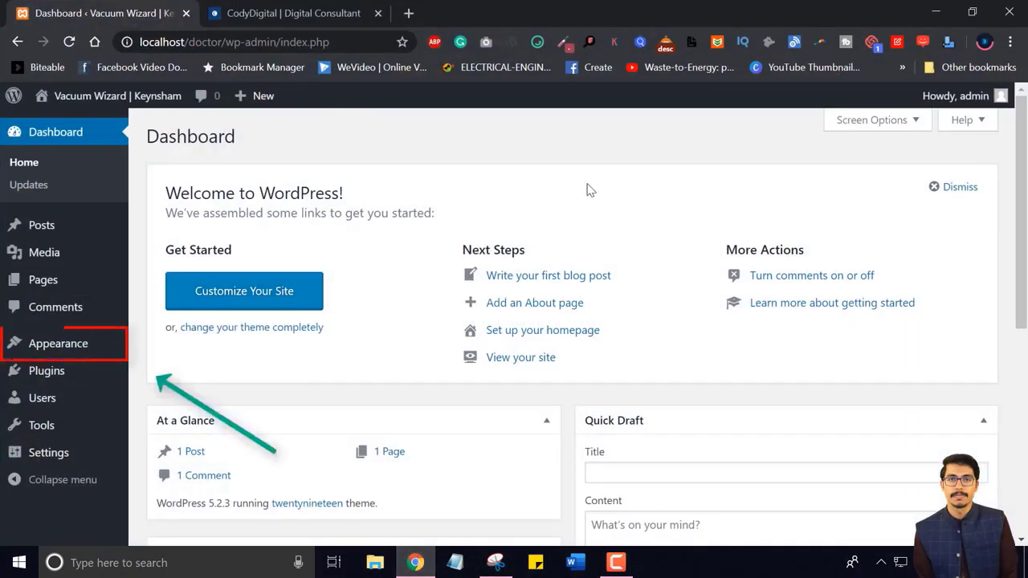
mouse_move(63, 351)
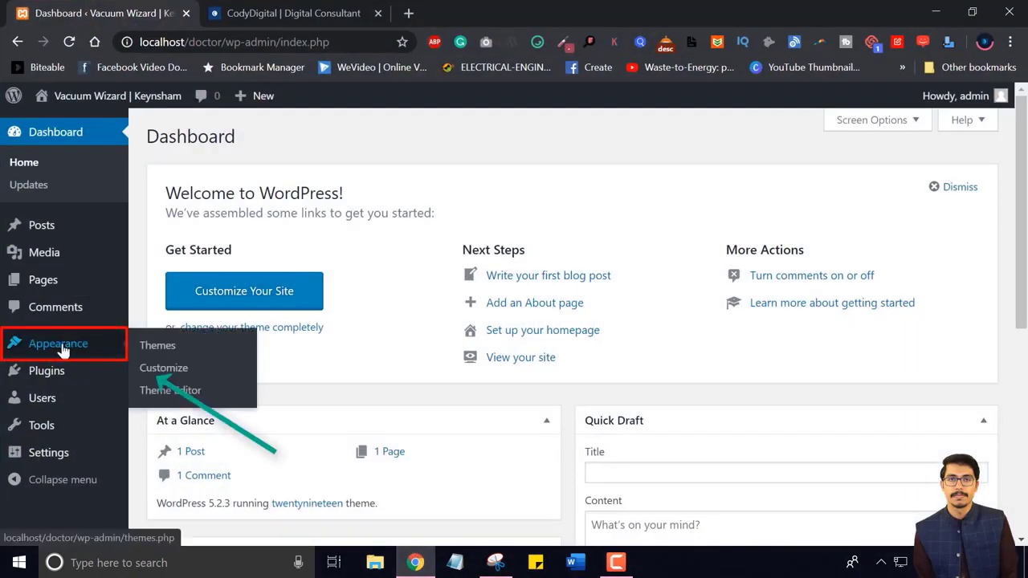
click(58, 351)
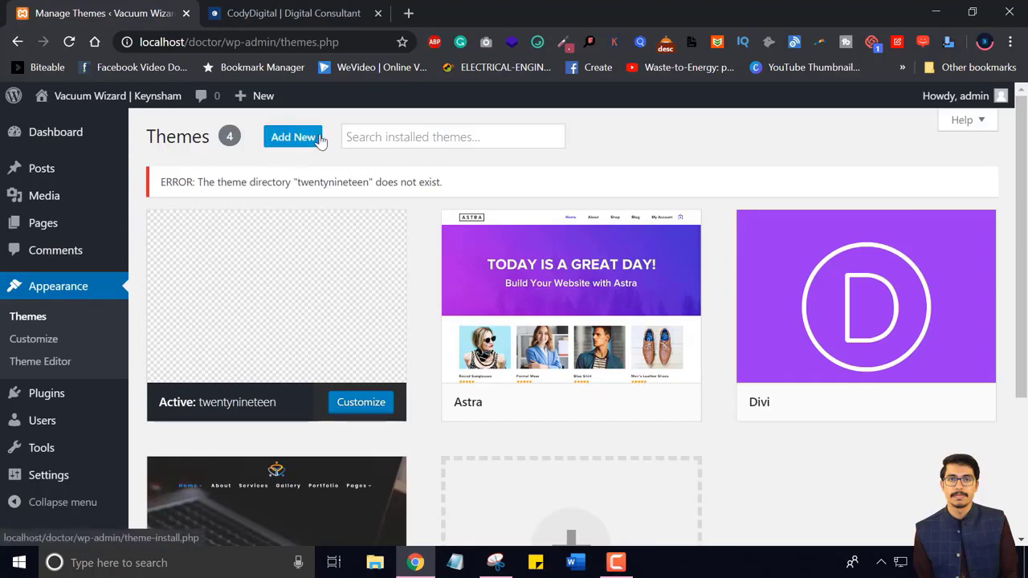
On the Add Themes page, search the theme directory for 'astra'.
click(320, 138)
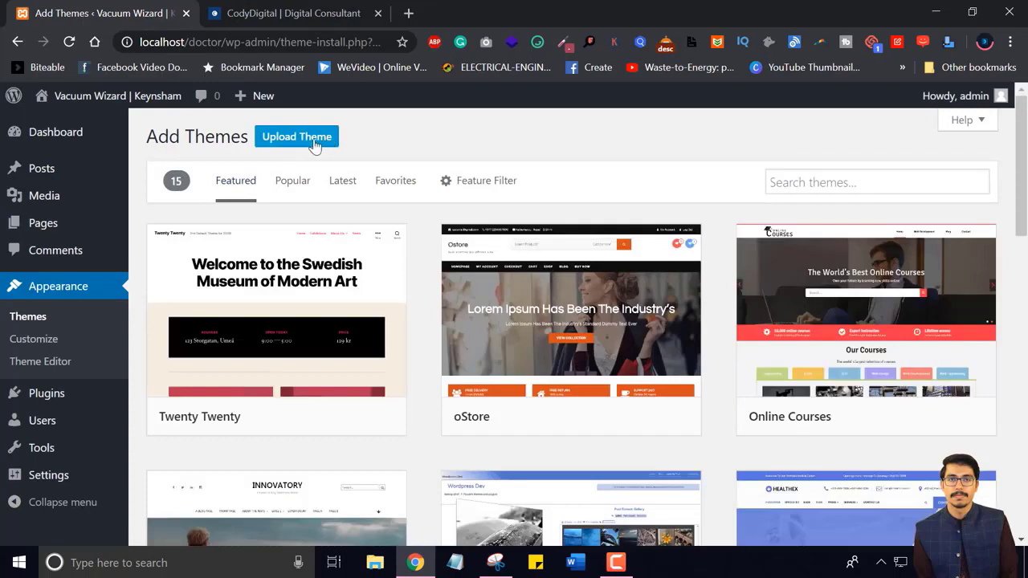
click(314, 143)
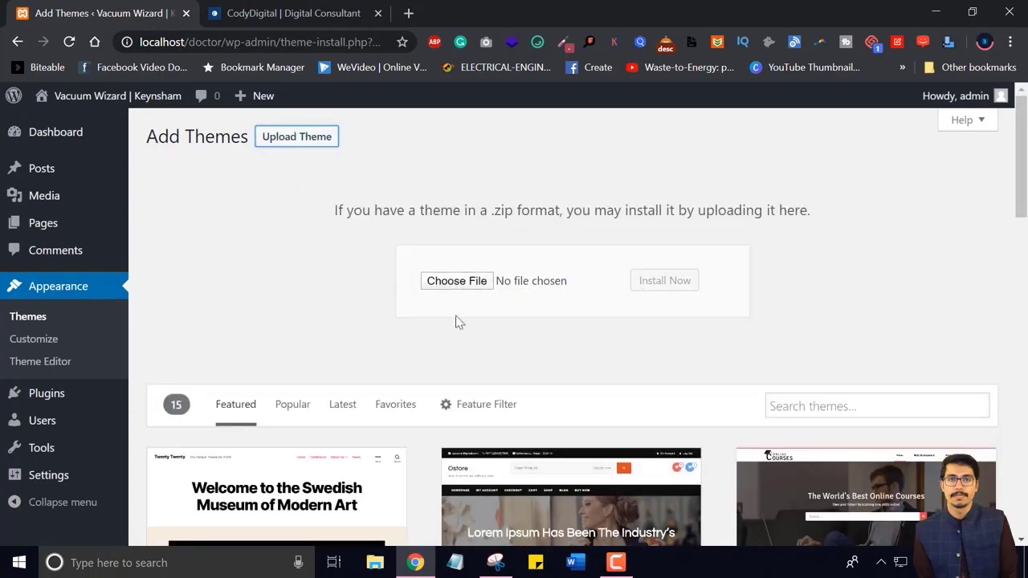
drag(1021, 197, 1018, 232)
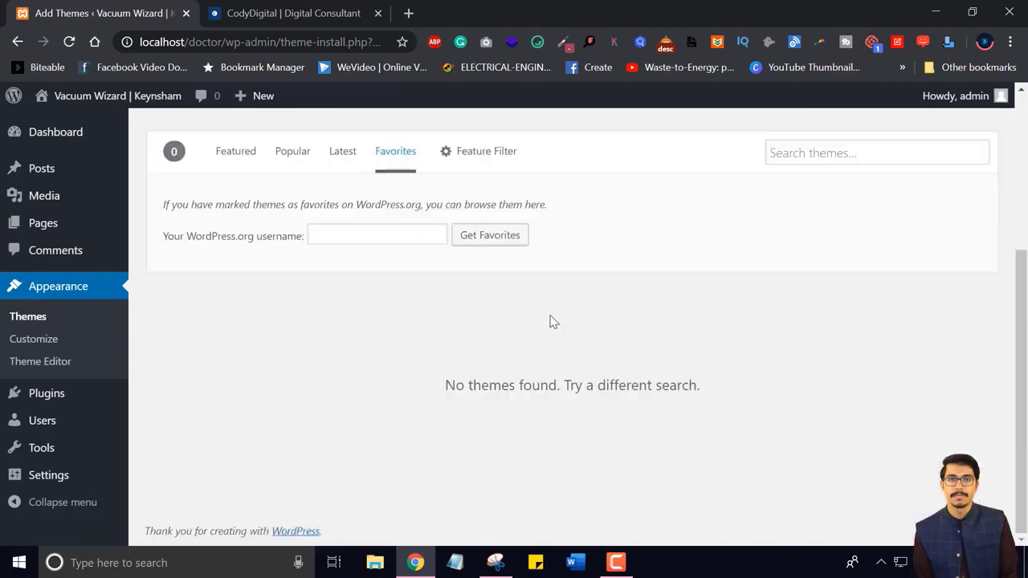
click(827, 151)
text(astra)
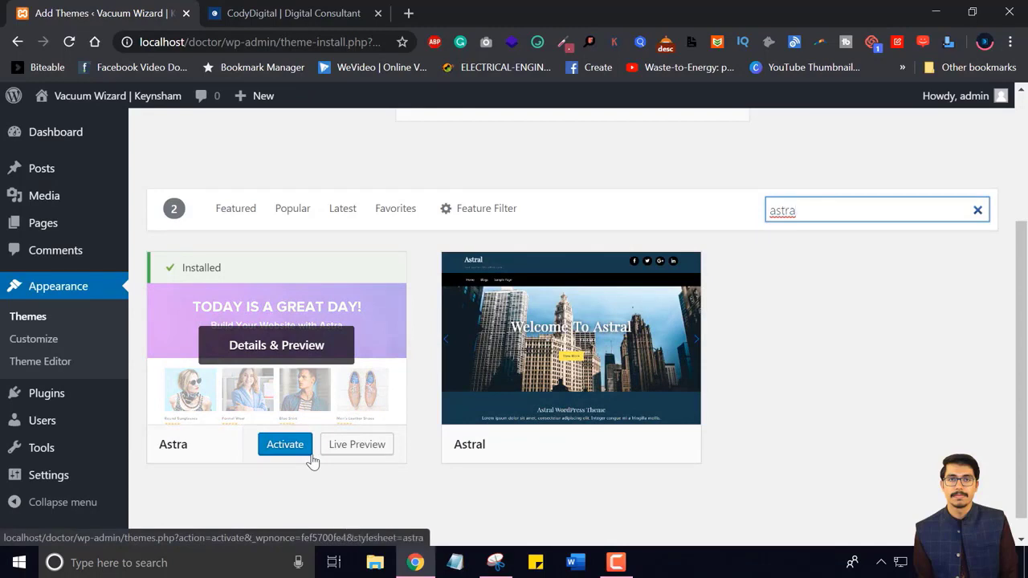
Activate the Astra theme and install Starter Templates from the Astra notice's Get Started.
click(288, 447)
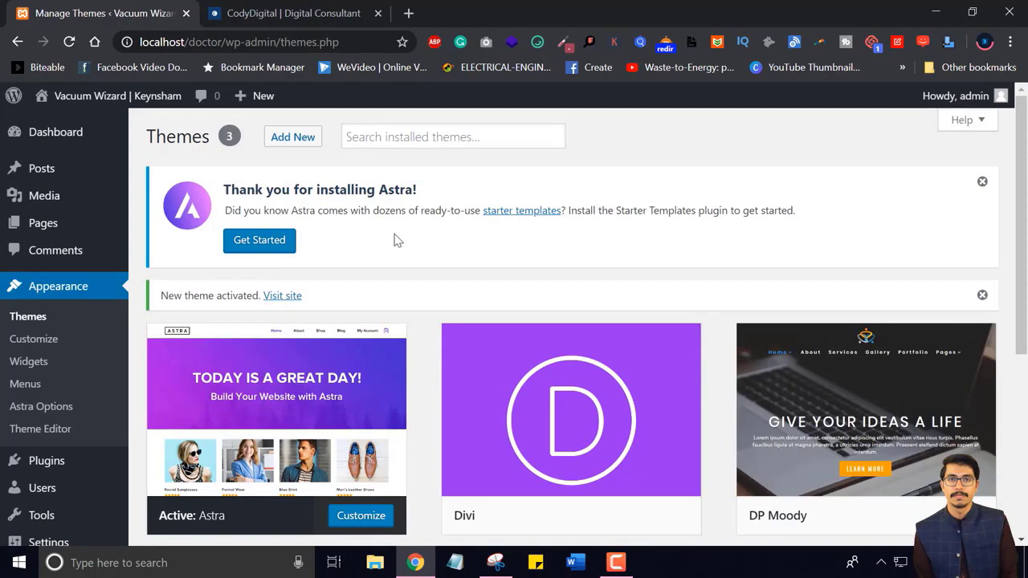
click(266, 247)
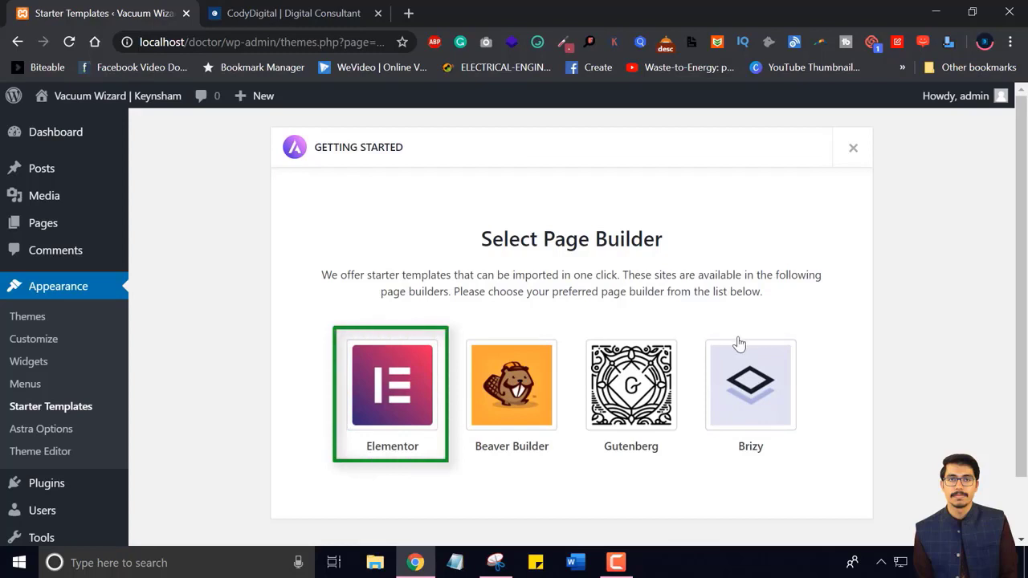
Pick Elementor as the page builder and filter templates to Free and Business.
click(389, 384)
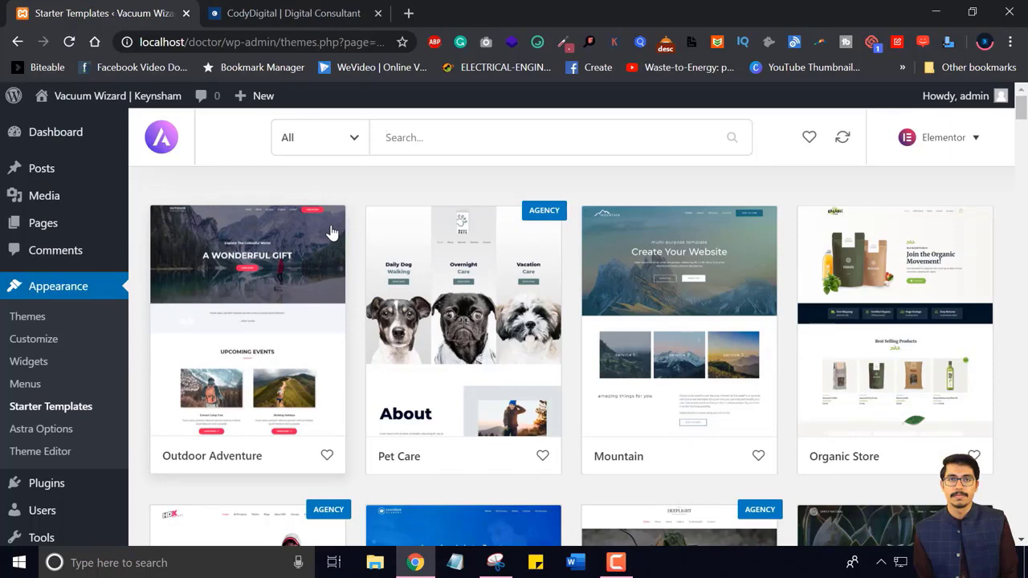
click(354, 144)
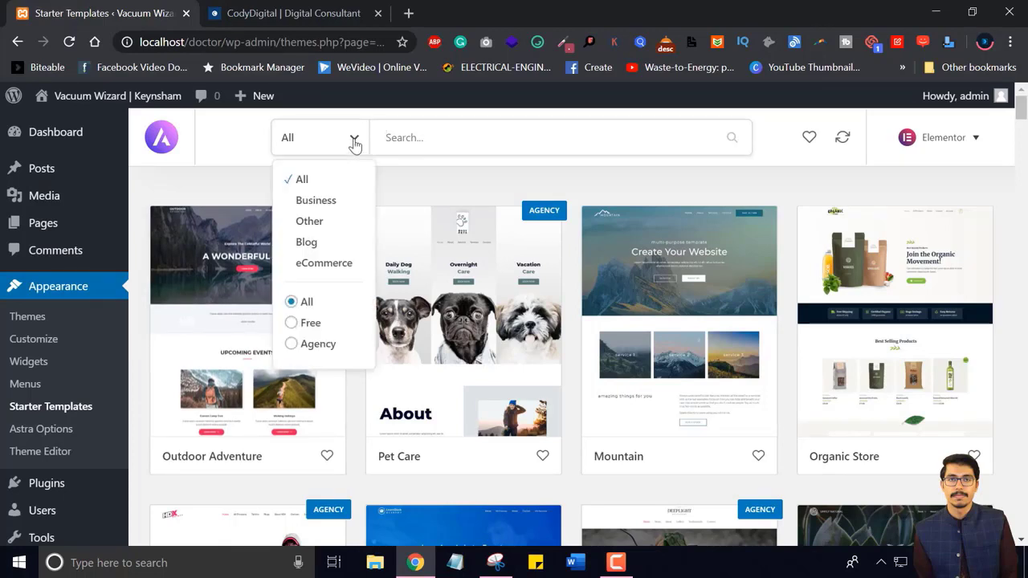
click(290, 324)
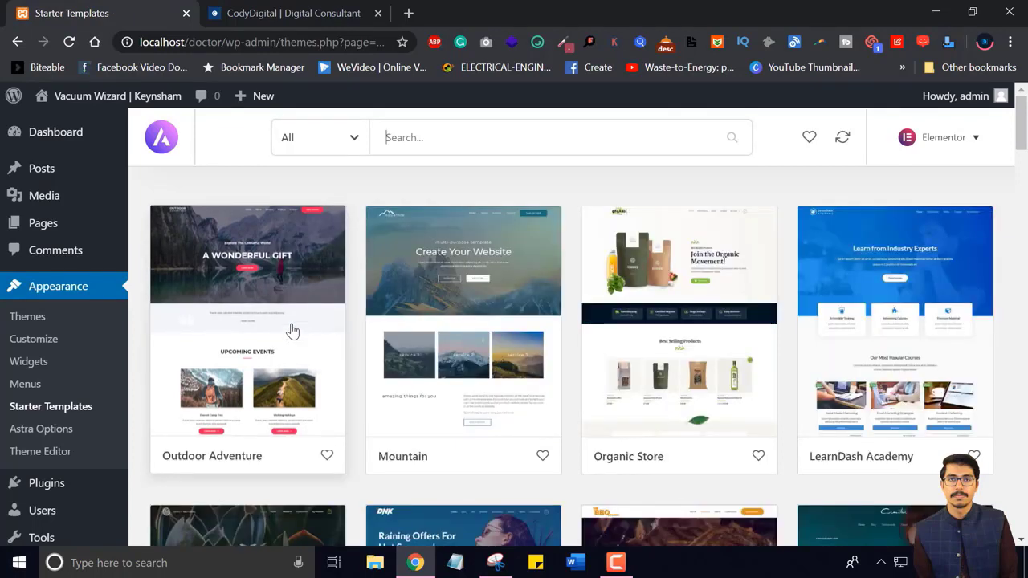
click(351, 140)
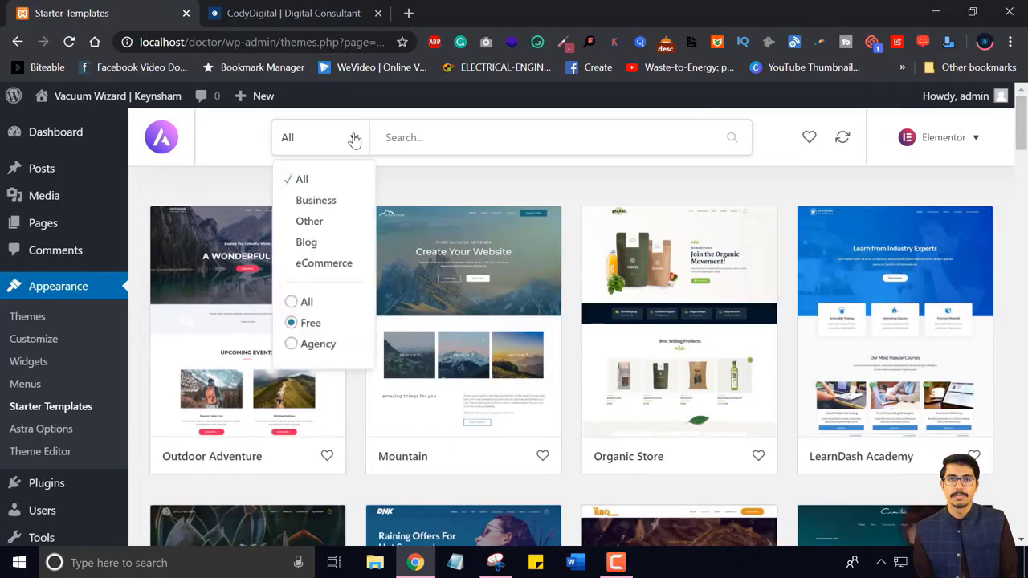
click(316, 201)
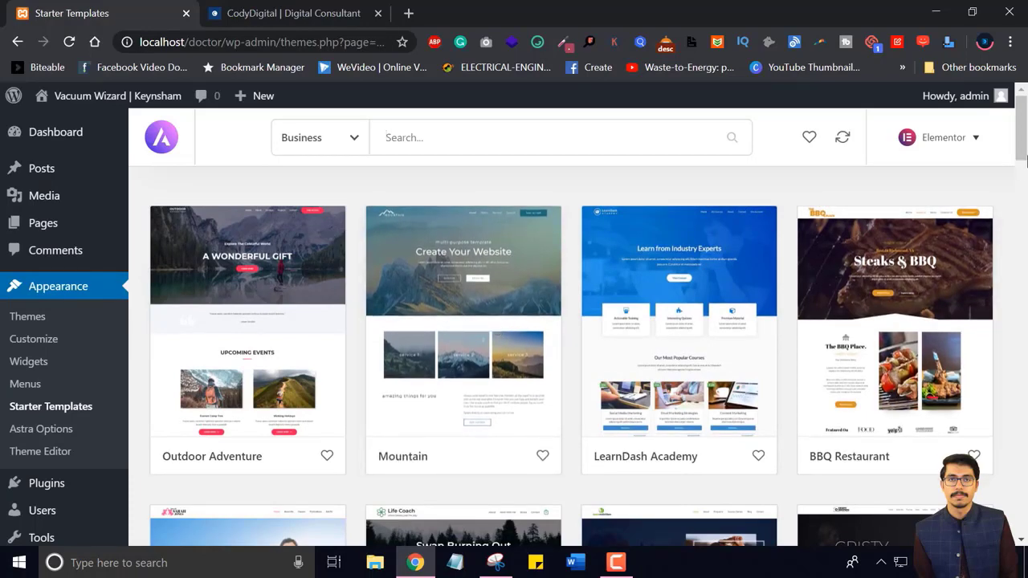
Scroll down the filtered list and open the Car Wash template's details.
scroll(1024, 143, down, 1)
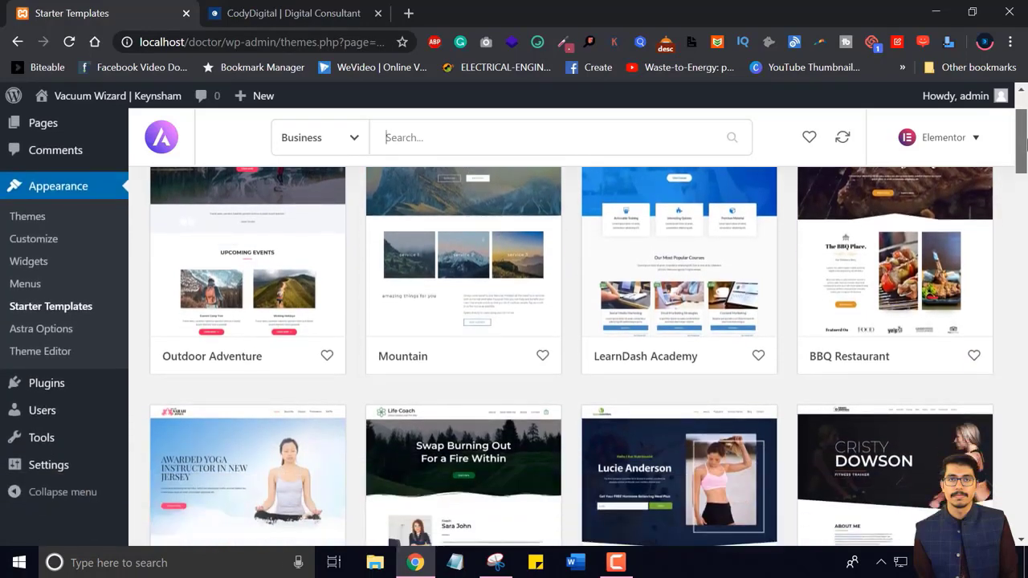
drag(1025, 143, 1021, 264)
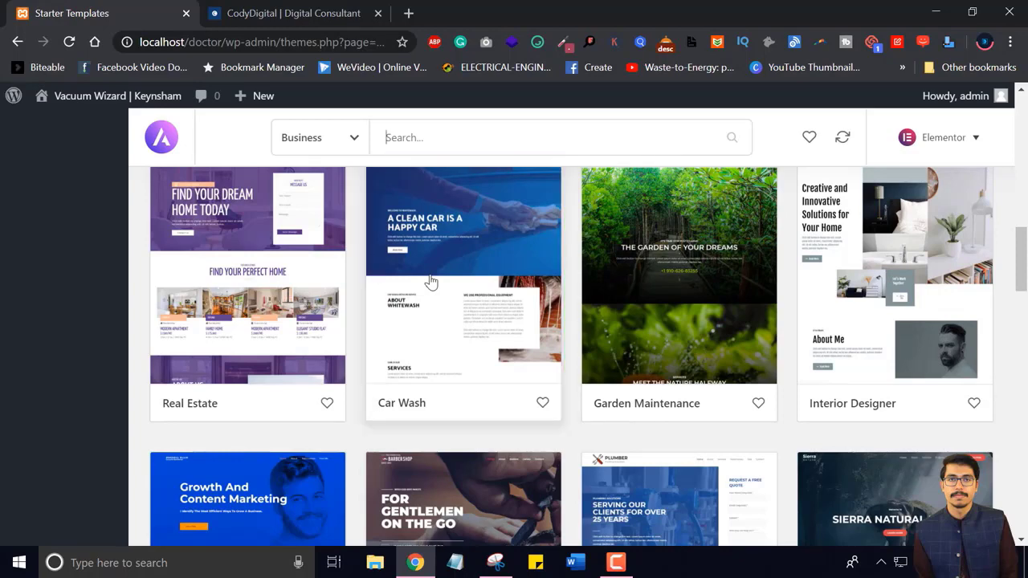
click(487, 306)
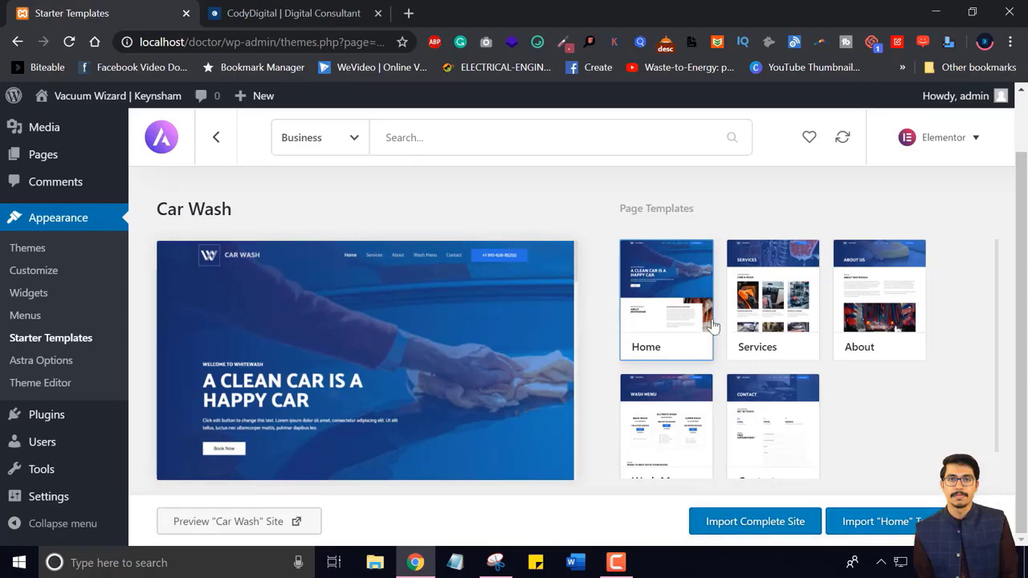
Import the complete Car Wash site with Delete Previously Imported Site ticked.
click(731, 524)
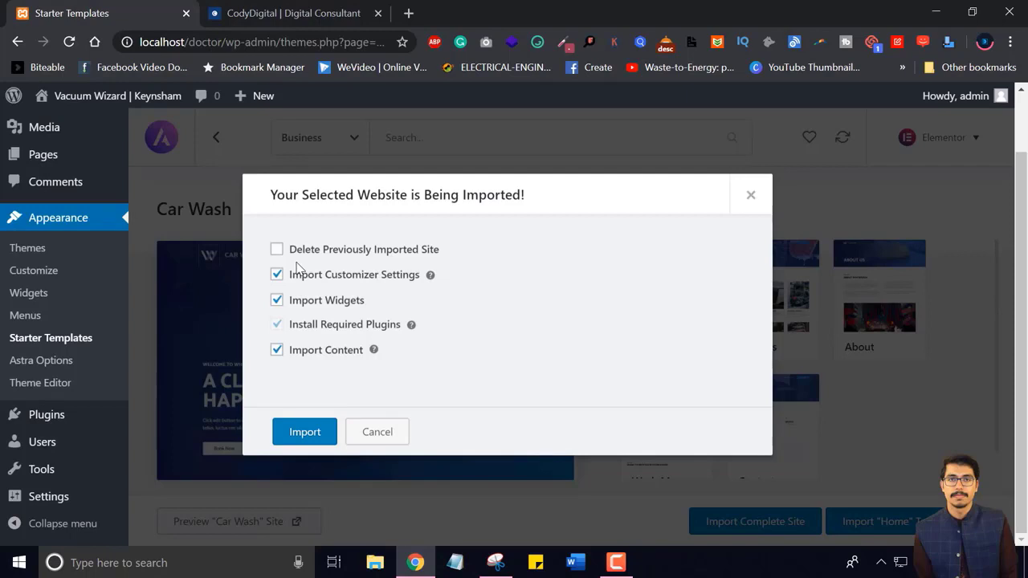
click(276, 250)
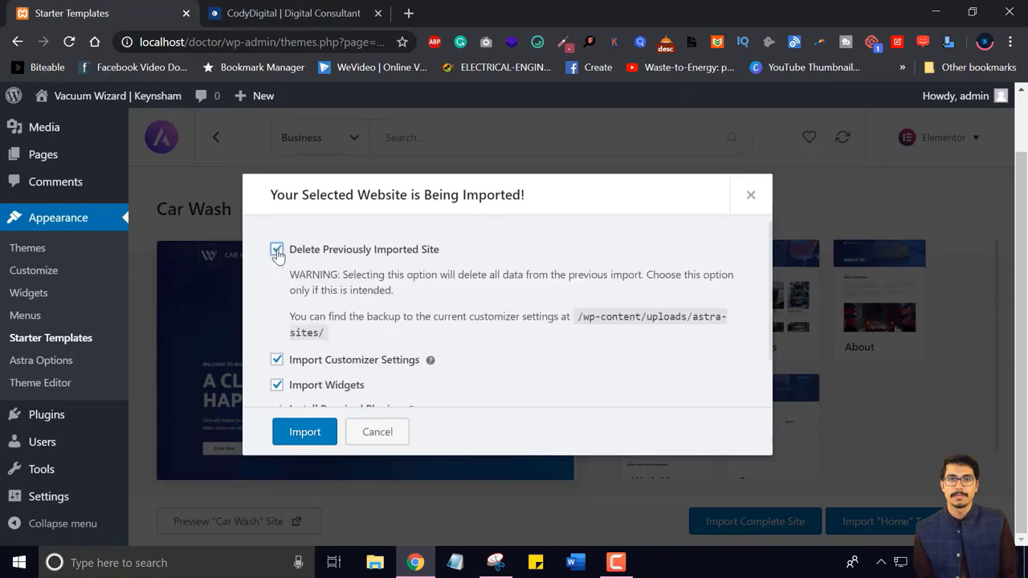
key(space)
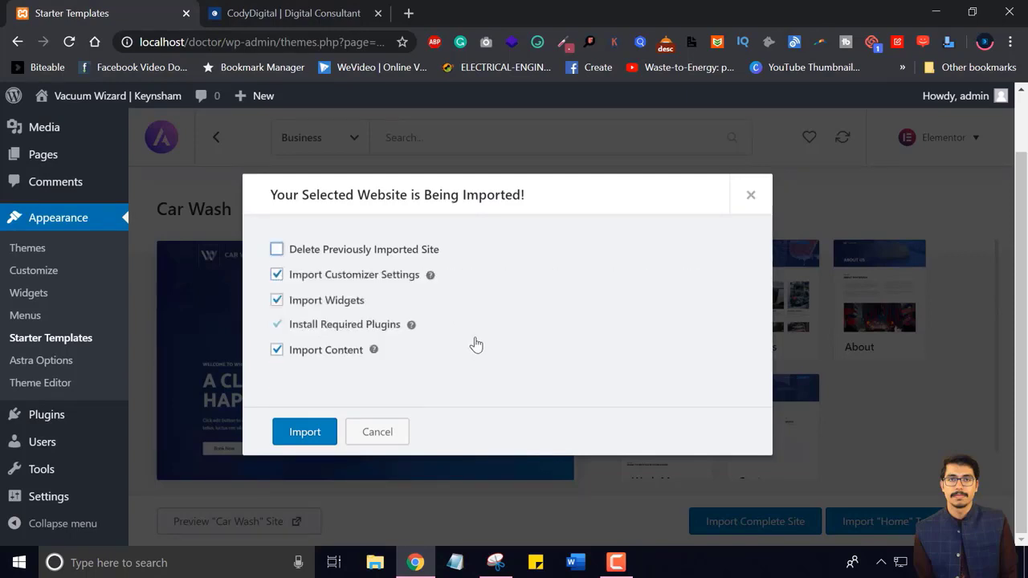
click(366, 250)
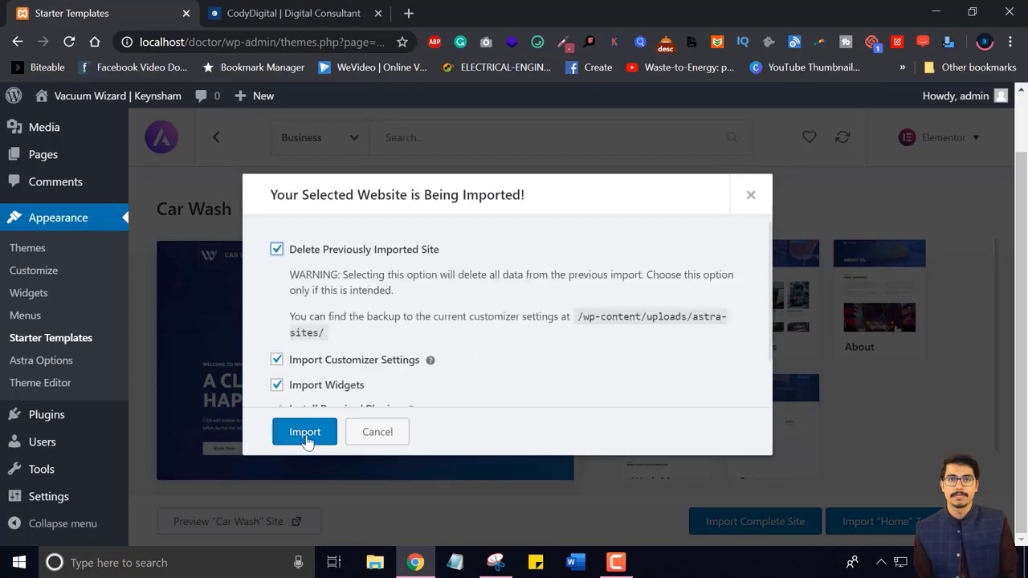
click(296, 433)
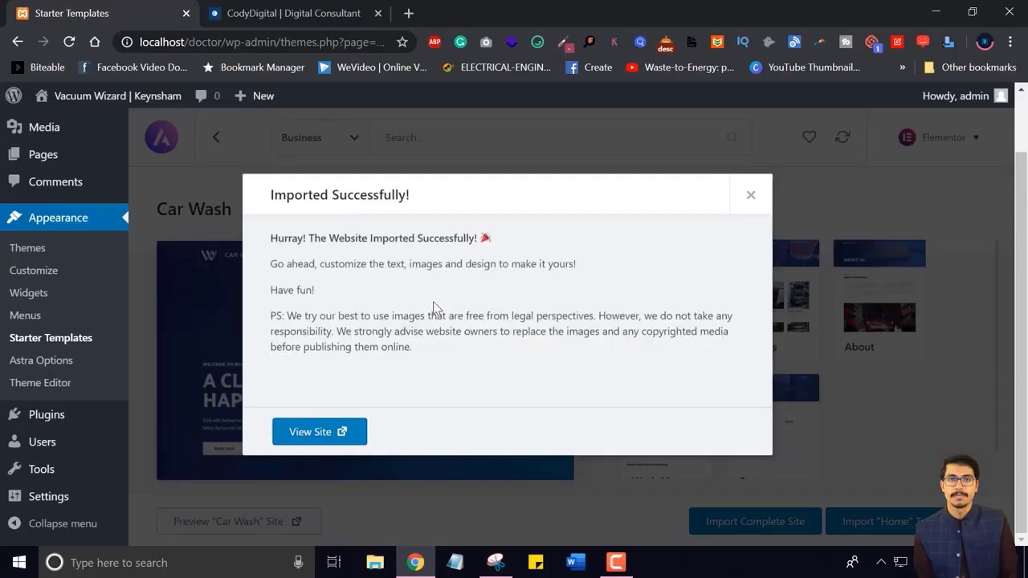
Open the Vacuum Wizard site in a new tab and scroll through its home page.
click(325, 433)
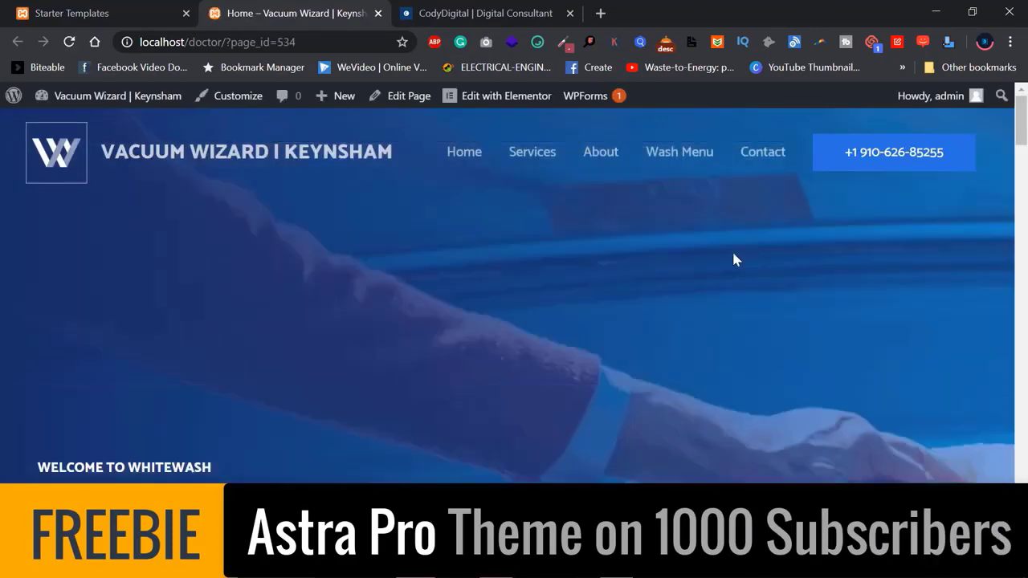
drag(1022, 133, 1024, 531)
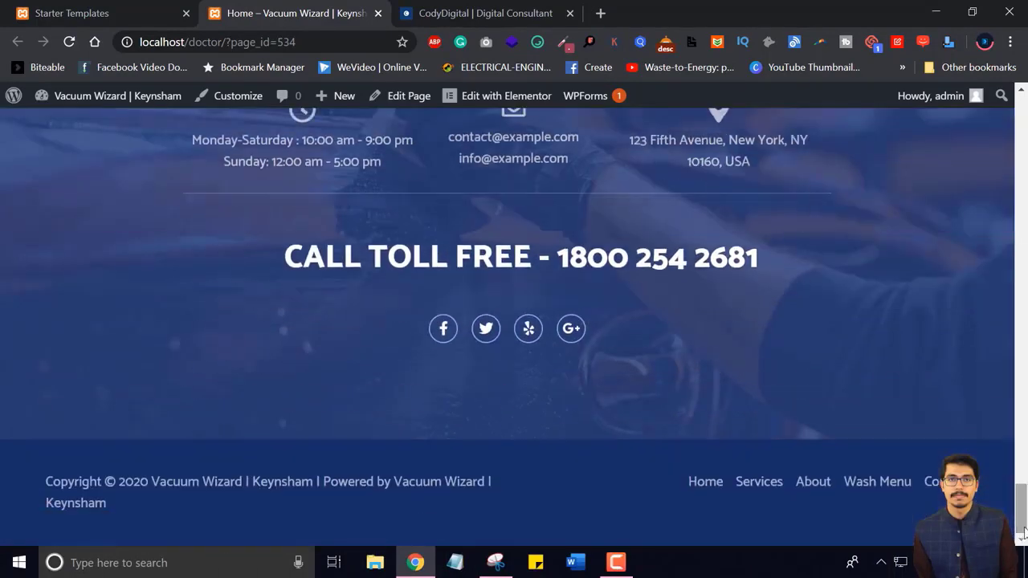
click(764, 485)
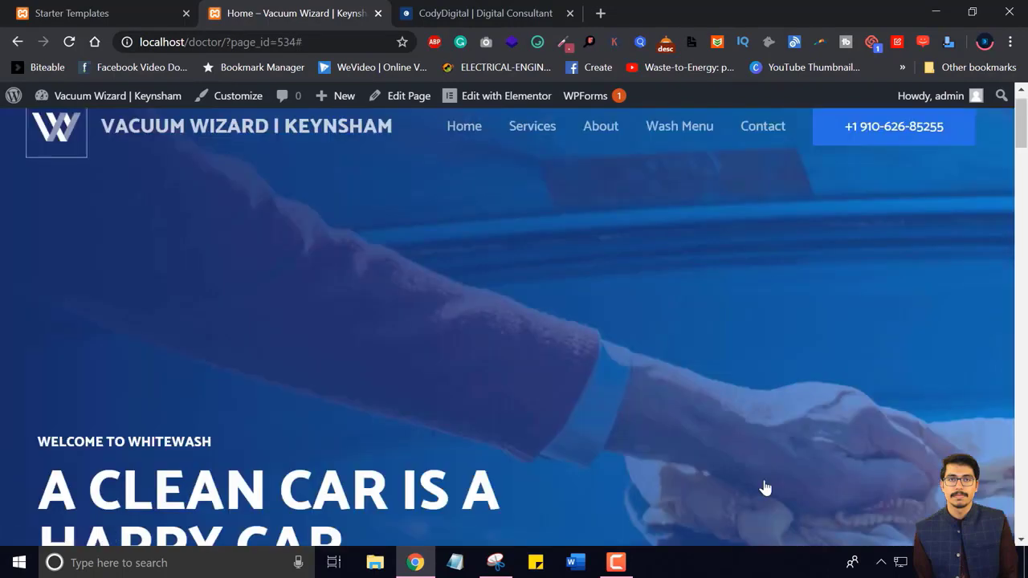
Browse the Services and About pages and try the header's phone number link.
click(531, 137)
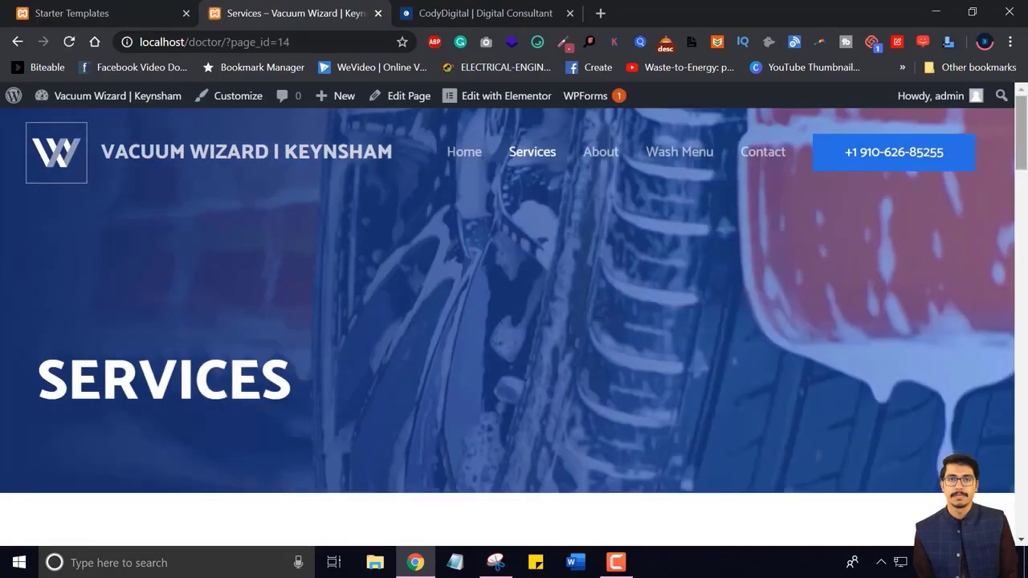
mouse_move(1022, 137)
mouse_down()
mouse_move(1024, 514)
mouse_move(1022, 140)
mouse_up()
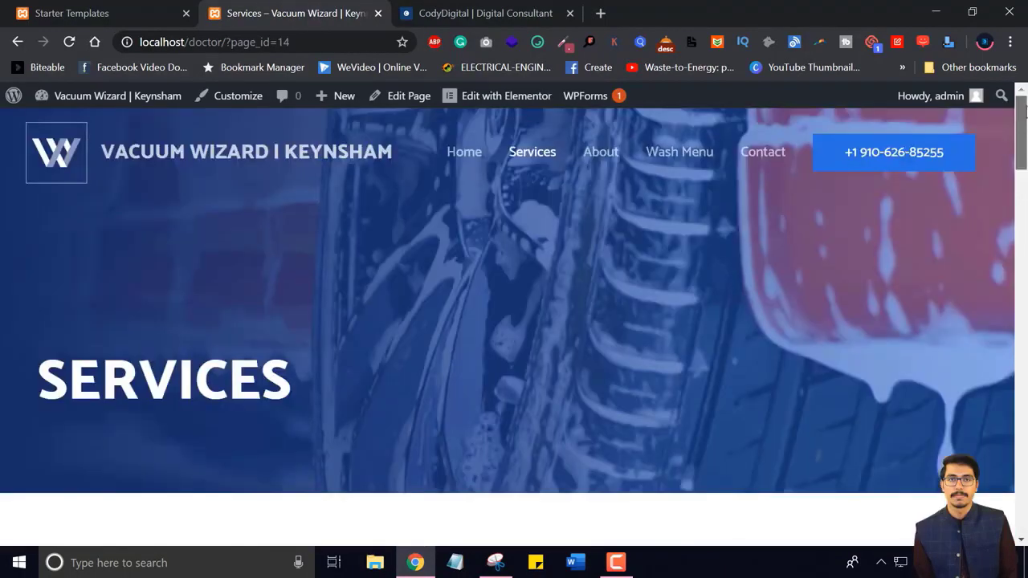
click(603, 157)
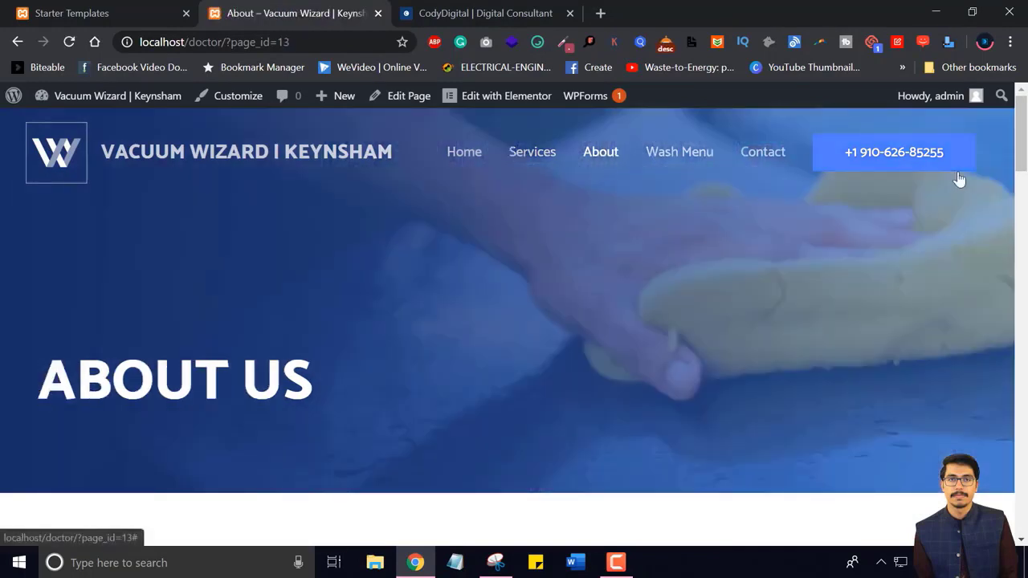
mouse_move(1022, 143)
mouse_down()
mouse_move(1022, 492)
mouse_move(1022, 141)
mouse_up()
click(849, 153)
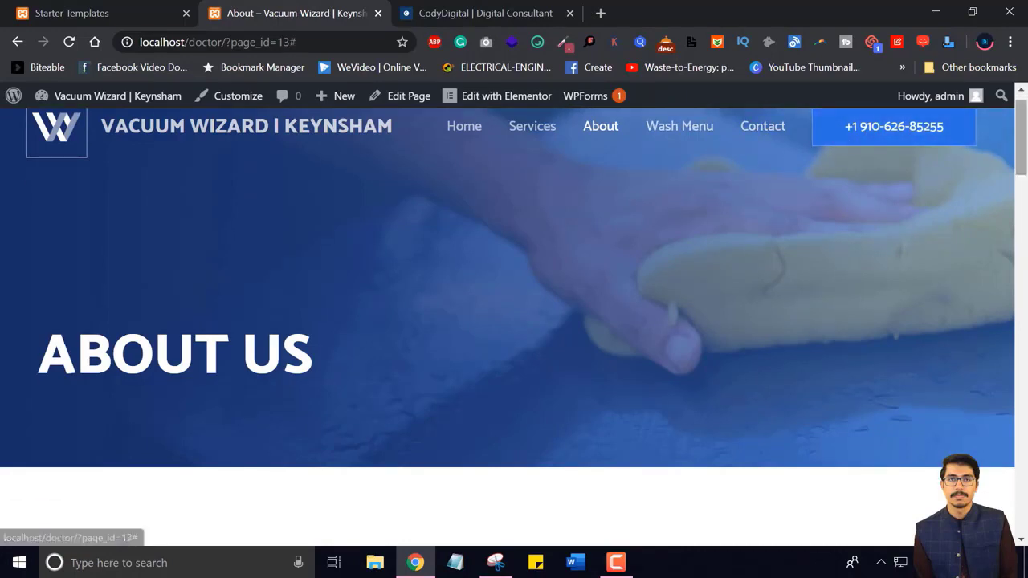
scroll(847, 161, up, 1)
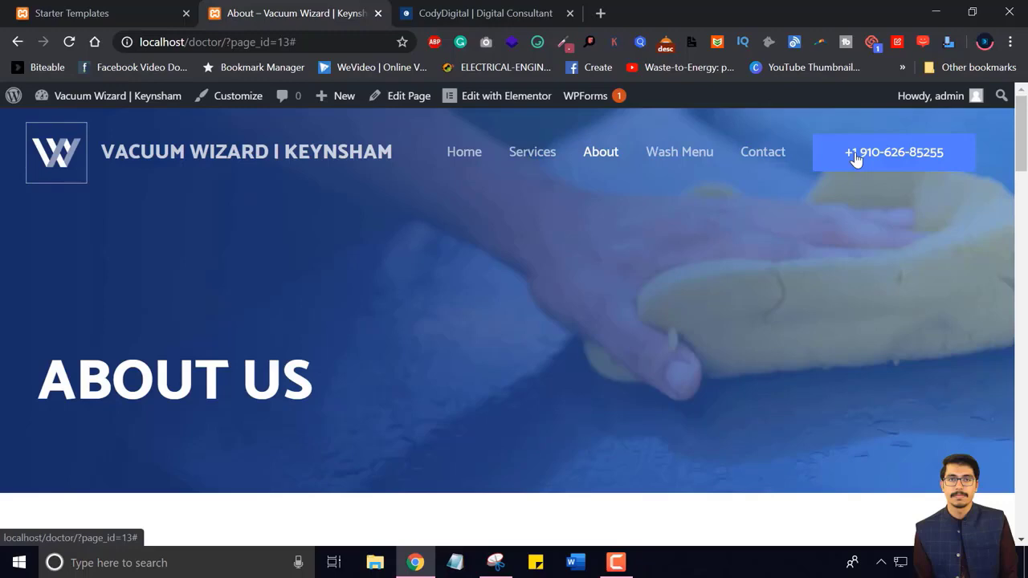
Scroll through the Wash Menu page, then close the site tab to return to Starter Templates.
click(683, 158)
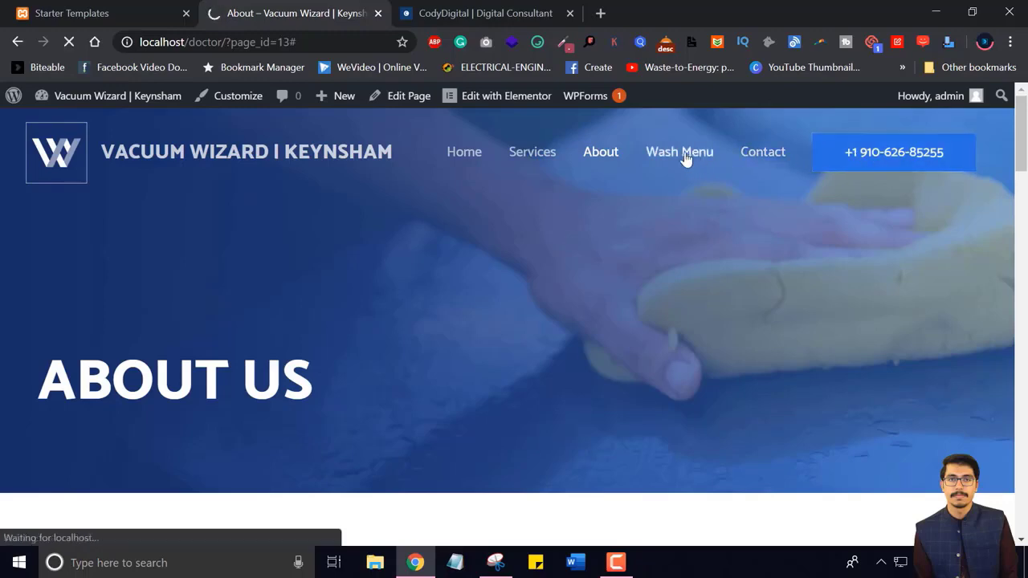
scroll(381, 218, down, 6)
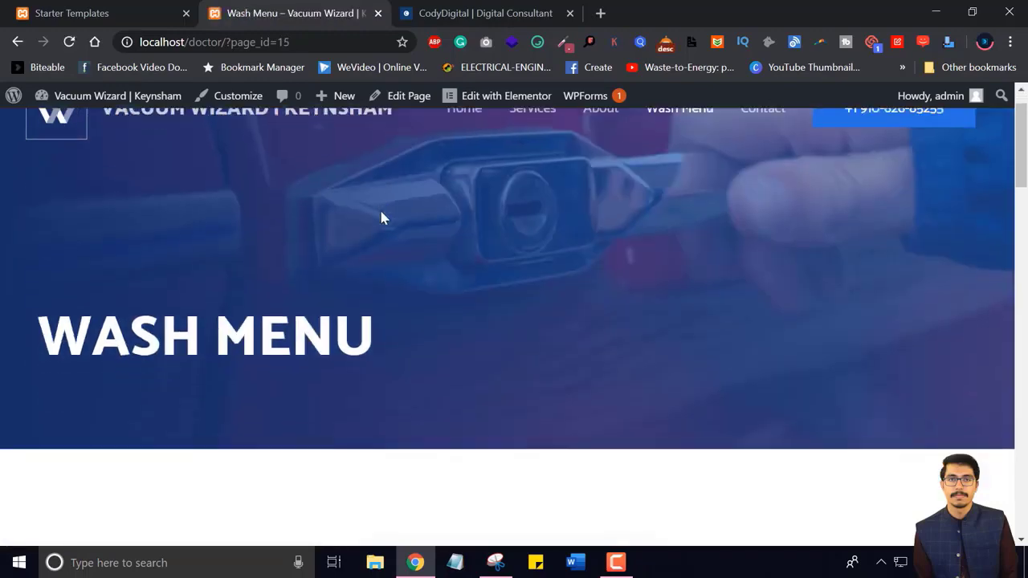
scroll(383, 217, down, 8)
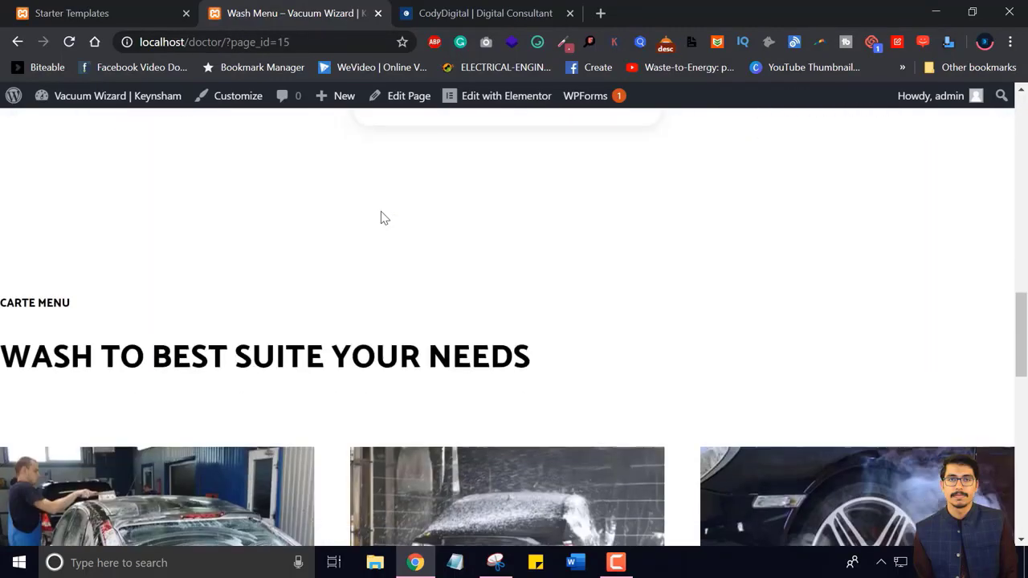
scroll(380, 218, down, 10)
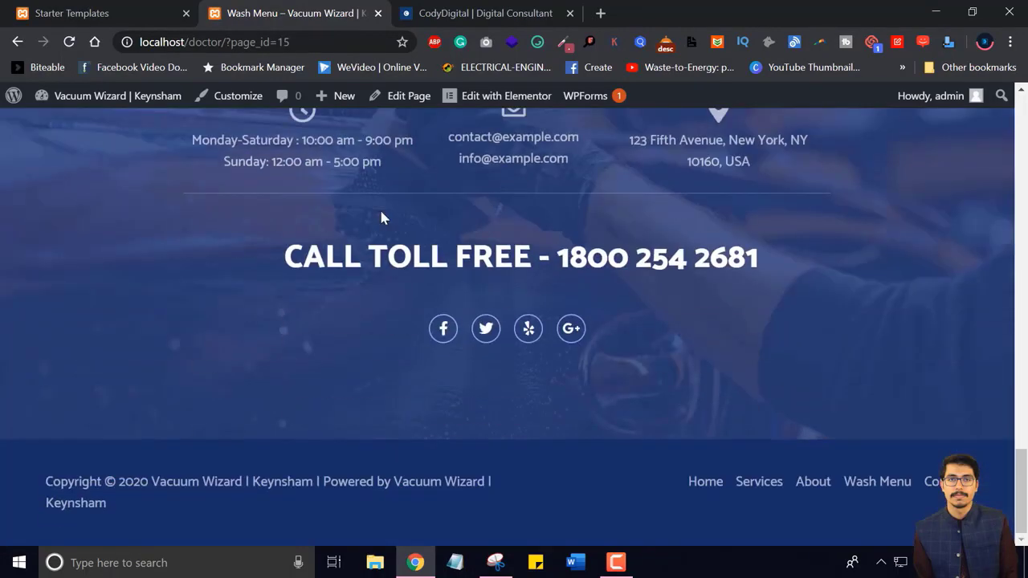
scroll(380, 218, up, 20)
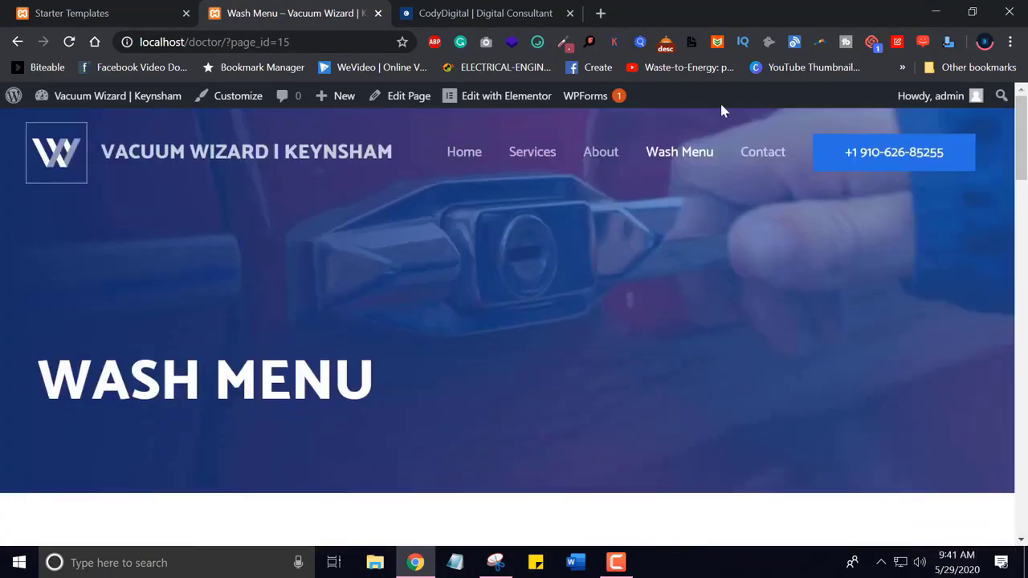
click(378, 13)
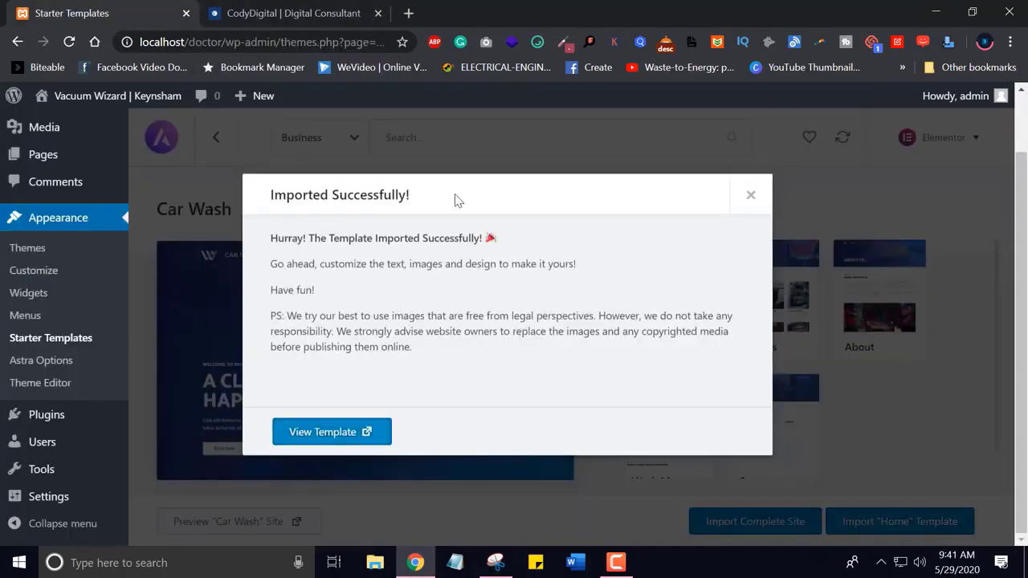